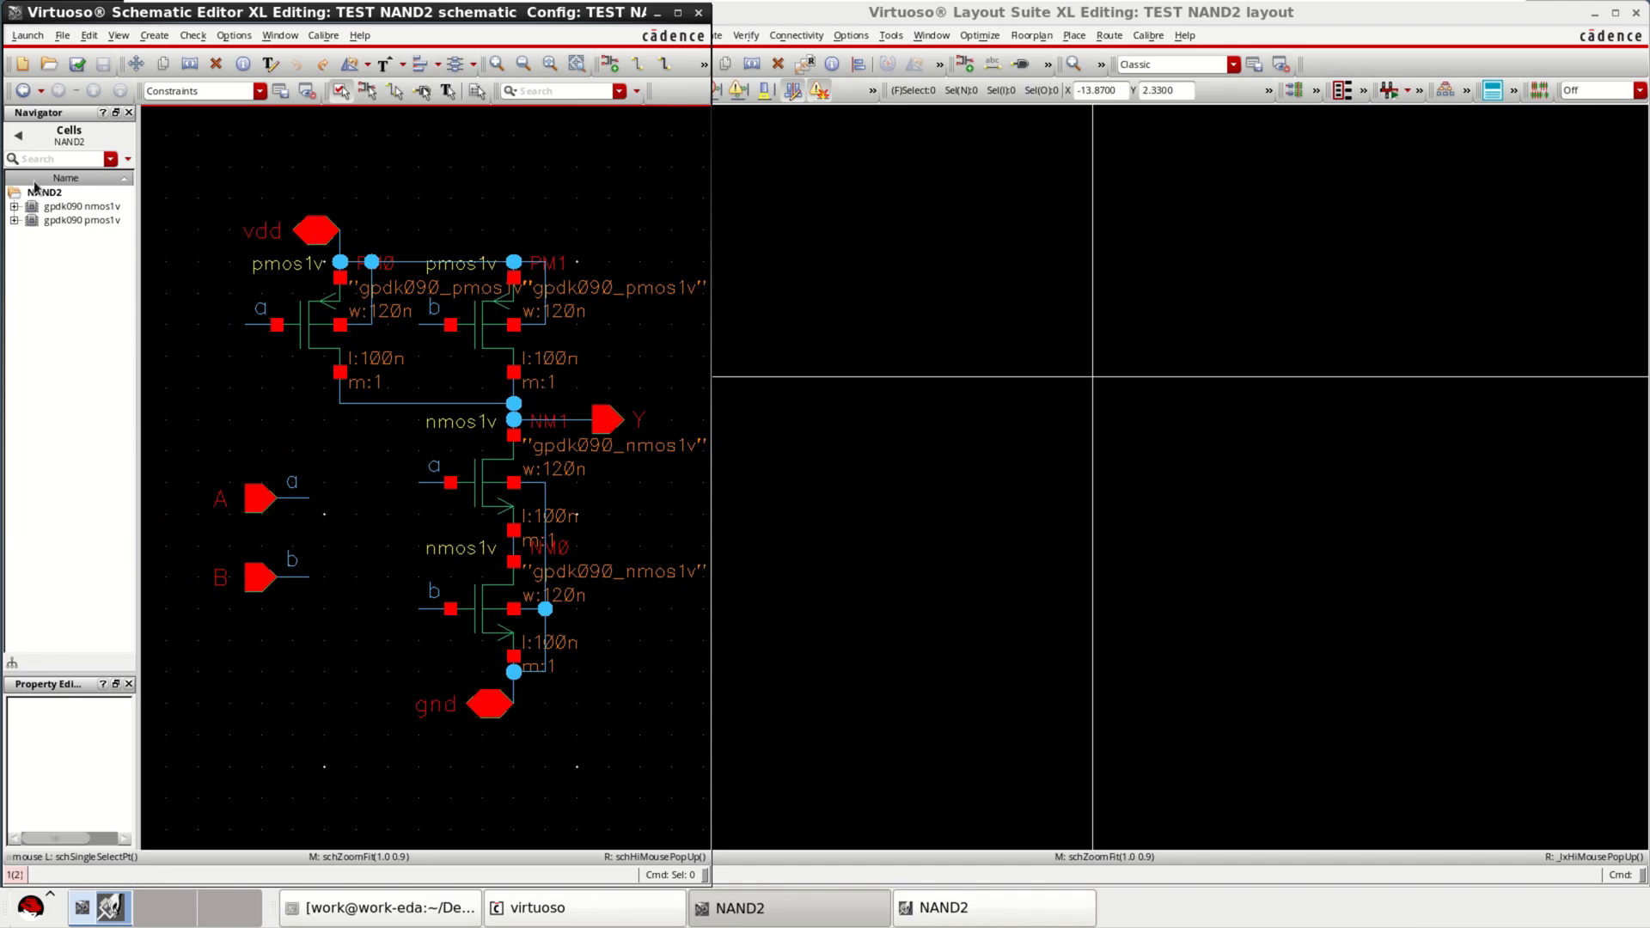
# Step: Select the nmos1v and pmos1v transistor groups and generate their symbolic placement
pyautogui.click(83, 208)
pyautogui.keyDown('ctrl'); pyautogui.click(100, 219); pyautogui.keyUp('ctrl')
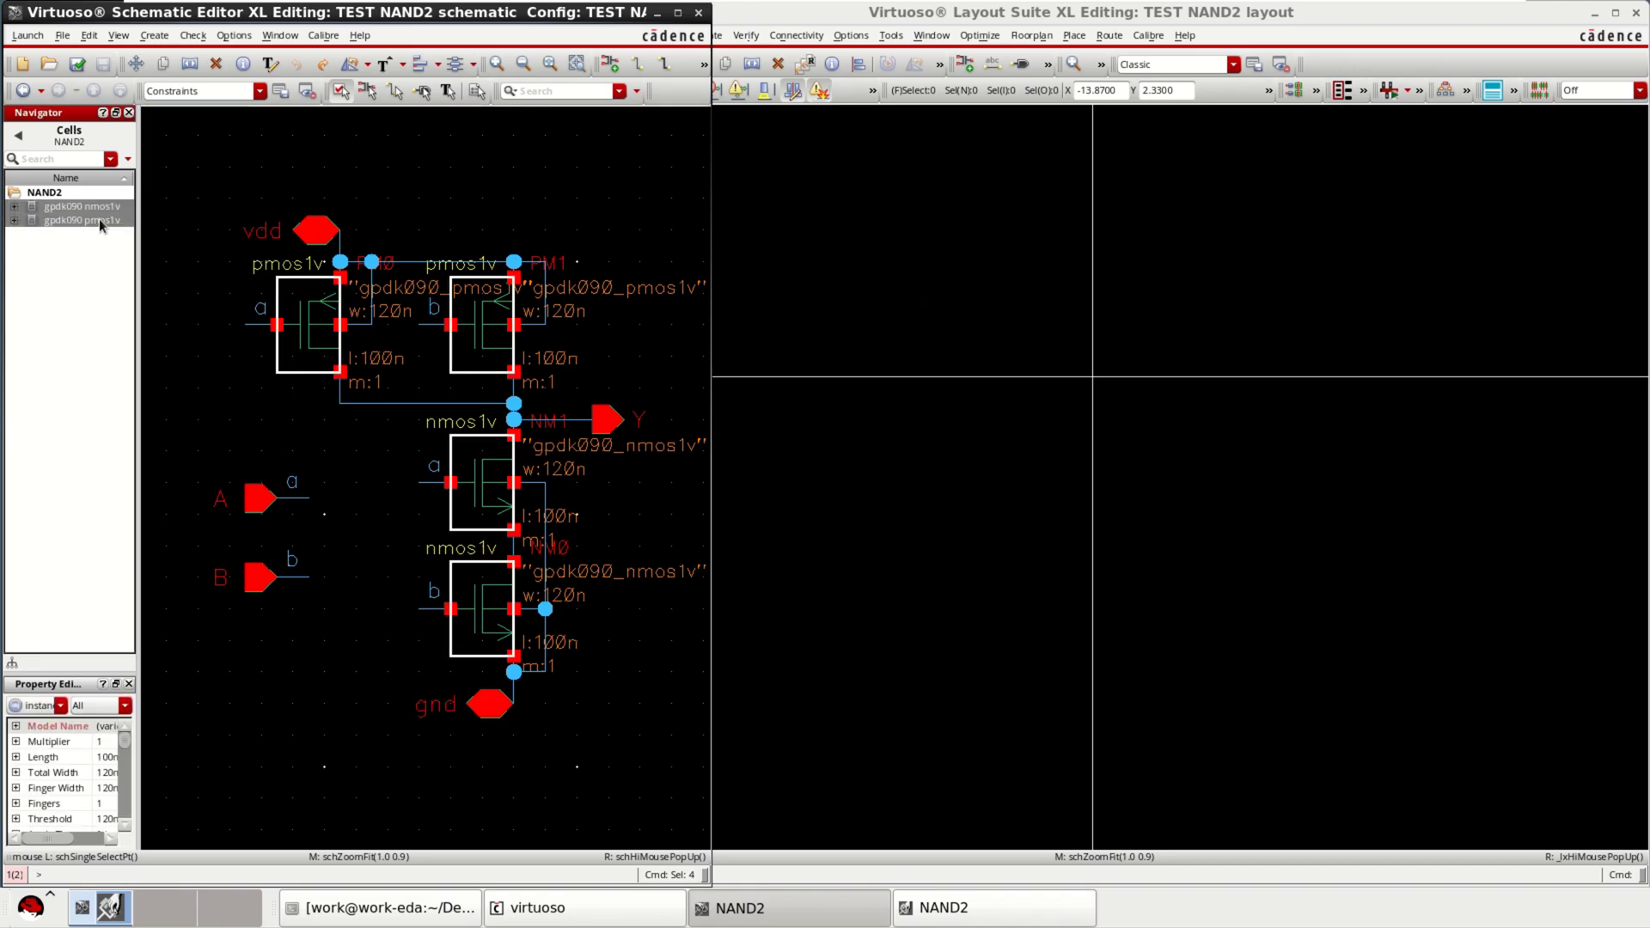
pyautogui.rightClick(88, 212)
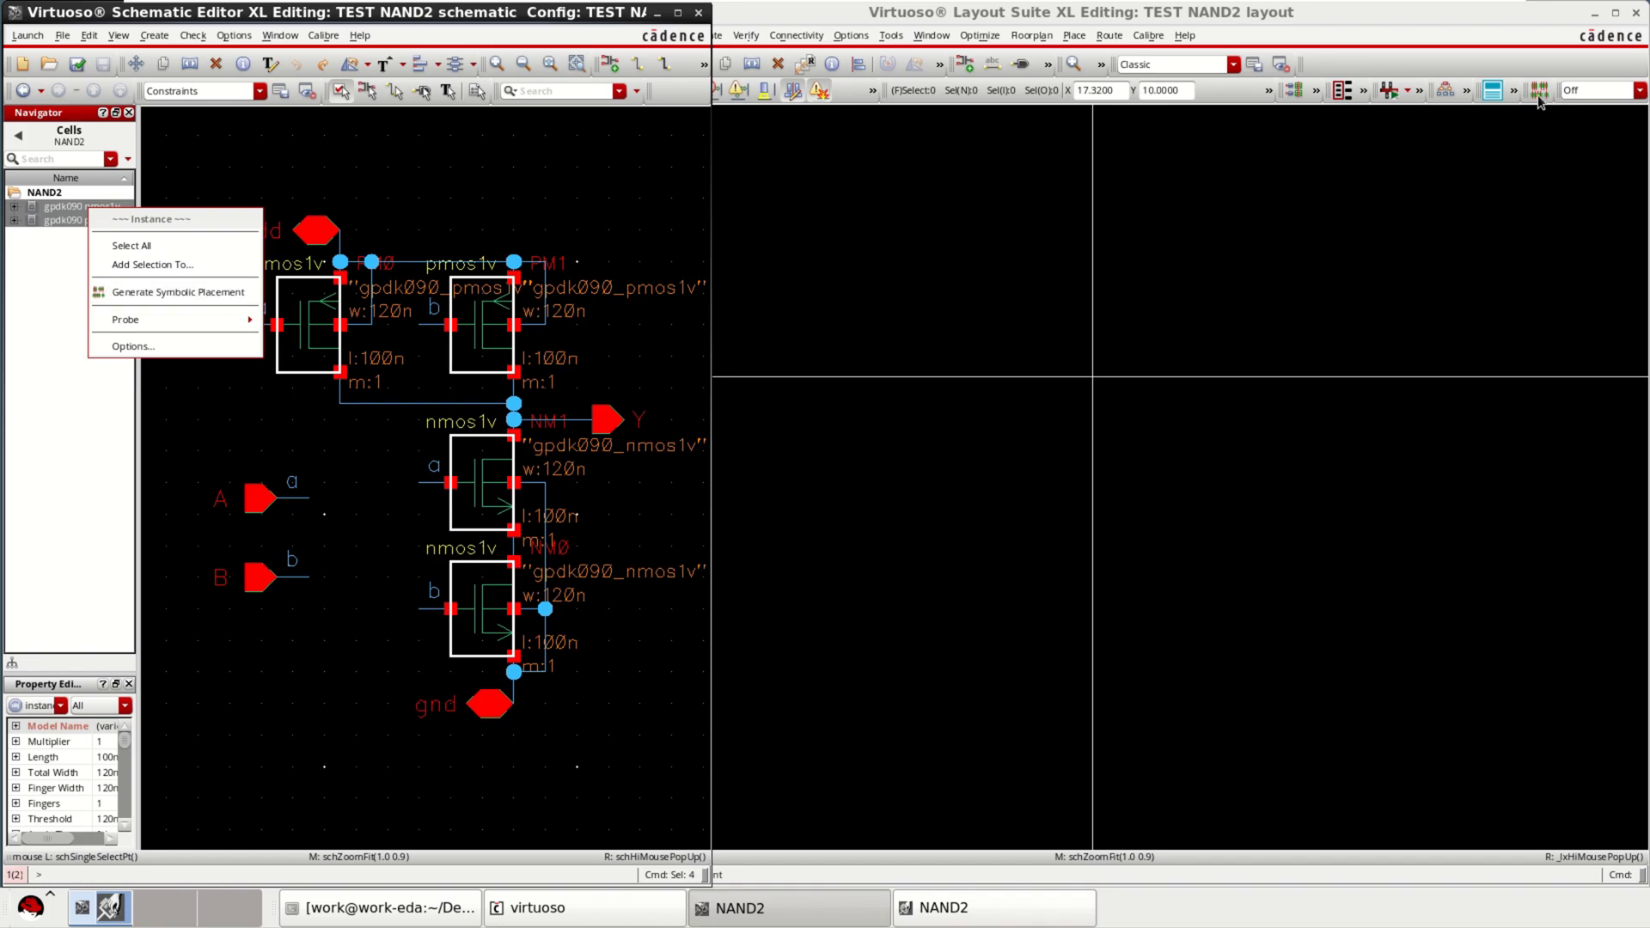
pyautogui.click(1528, 58)
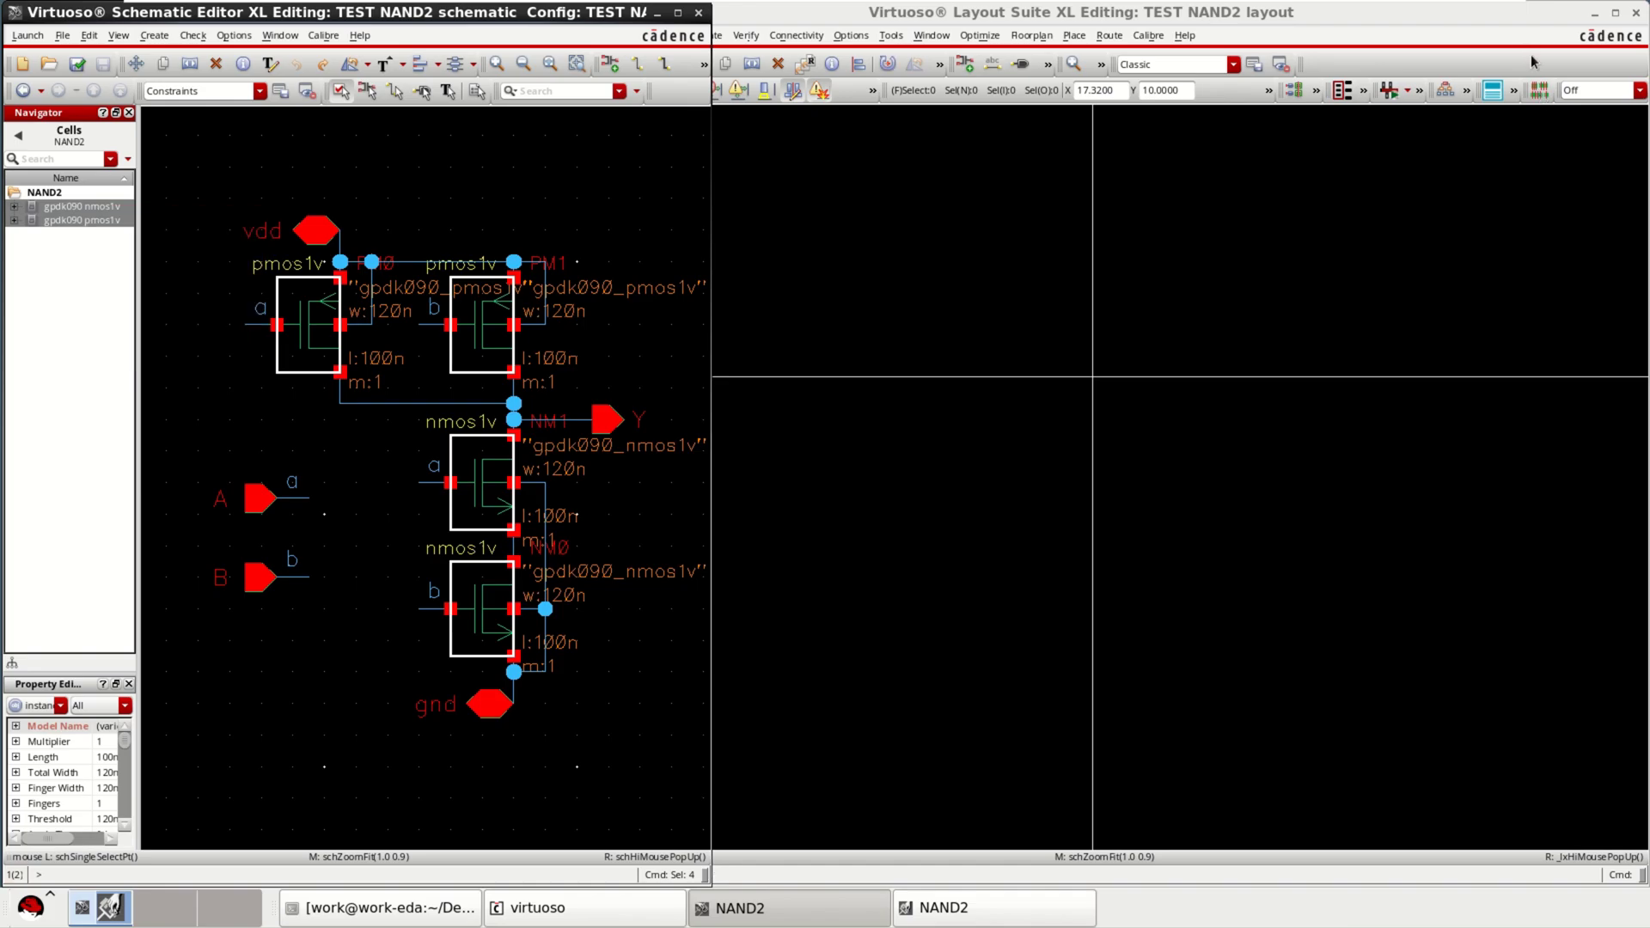
pyautogui.click(1544, 96)
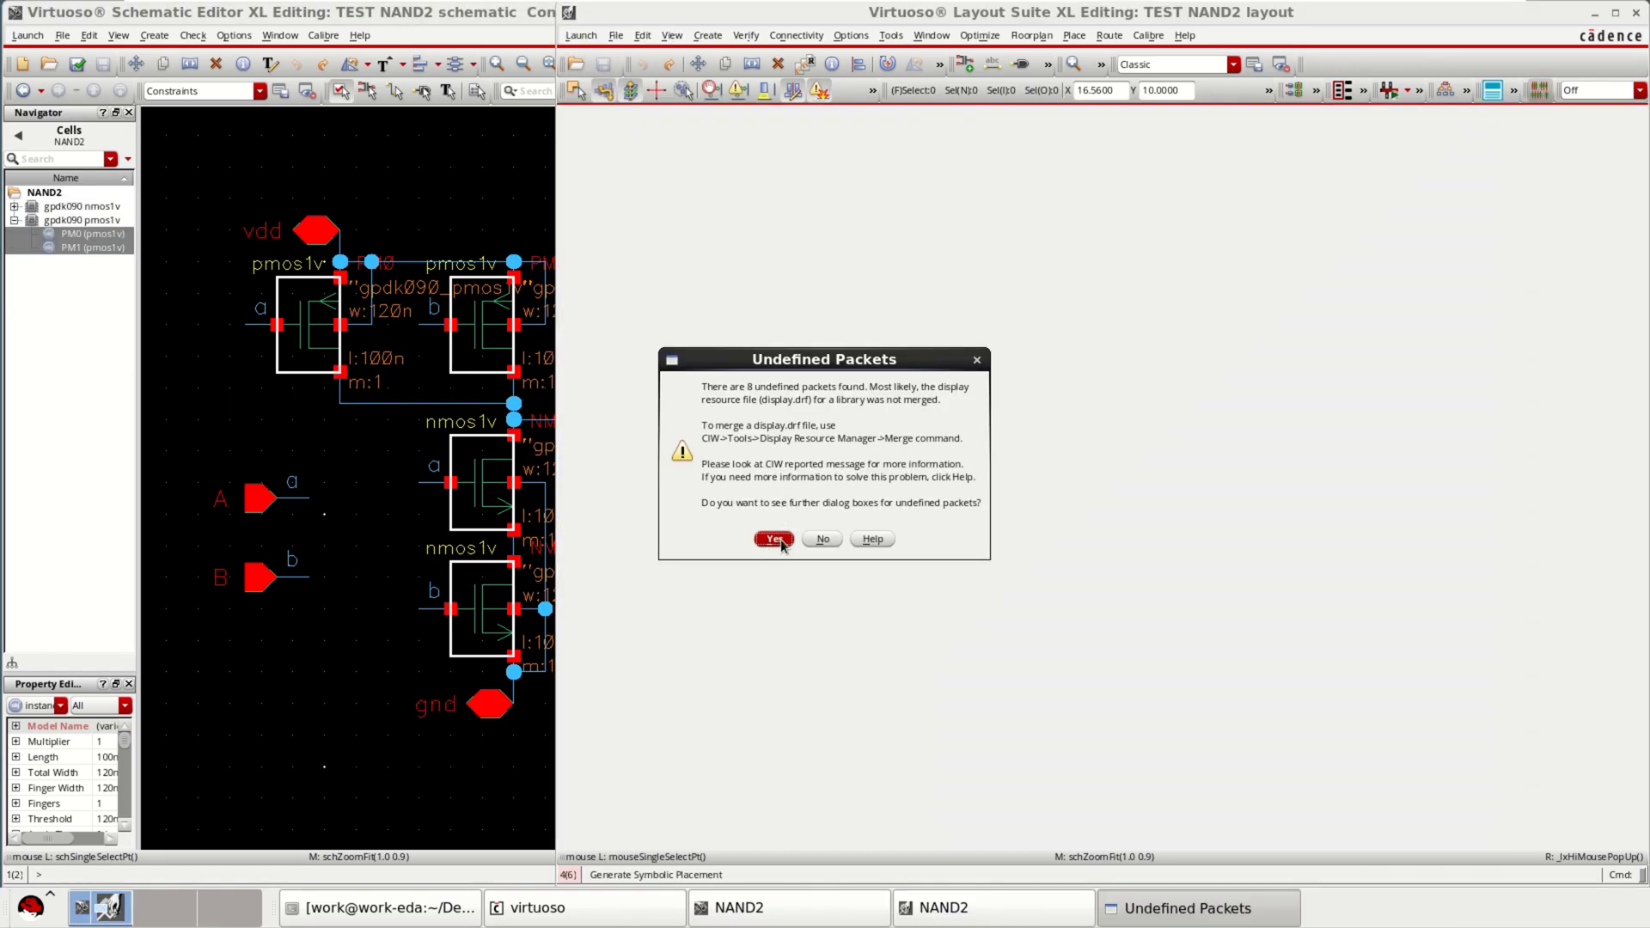
# Step: Accept the undefined packets warning and cross-probe PM0, PM1, NM1 and NM0 from the schematic
pyautogui.click(781, 540)
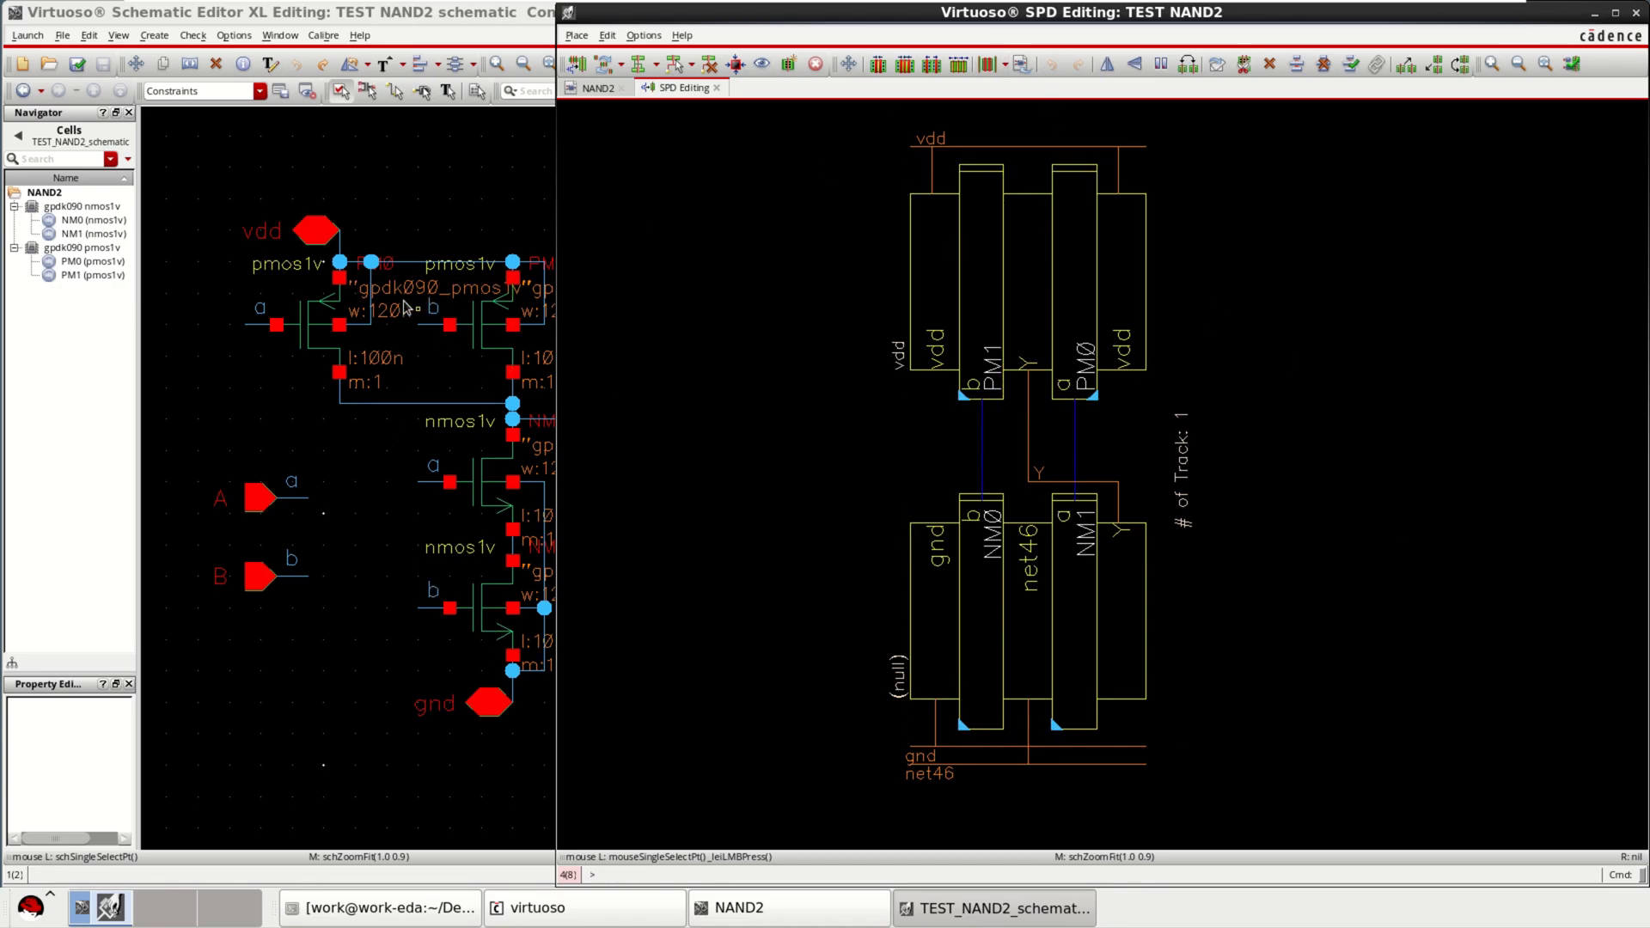
pyautogui.click(308, 335)
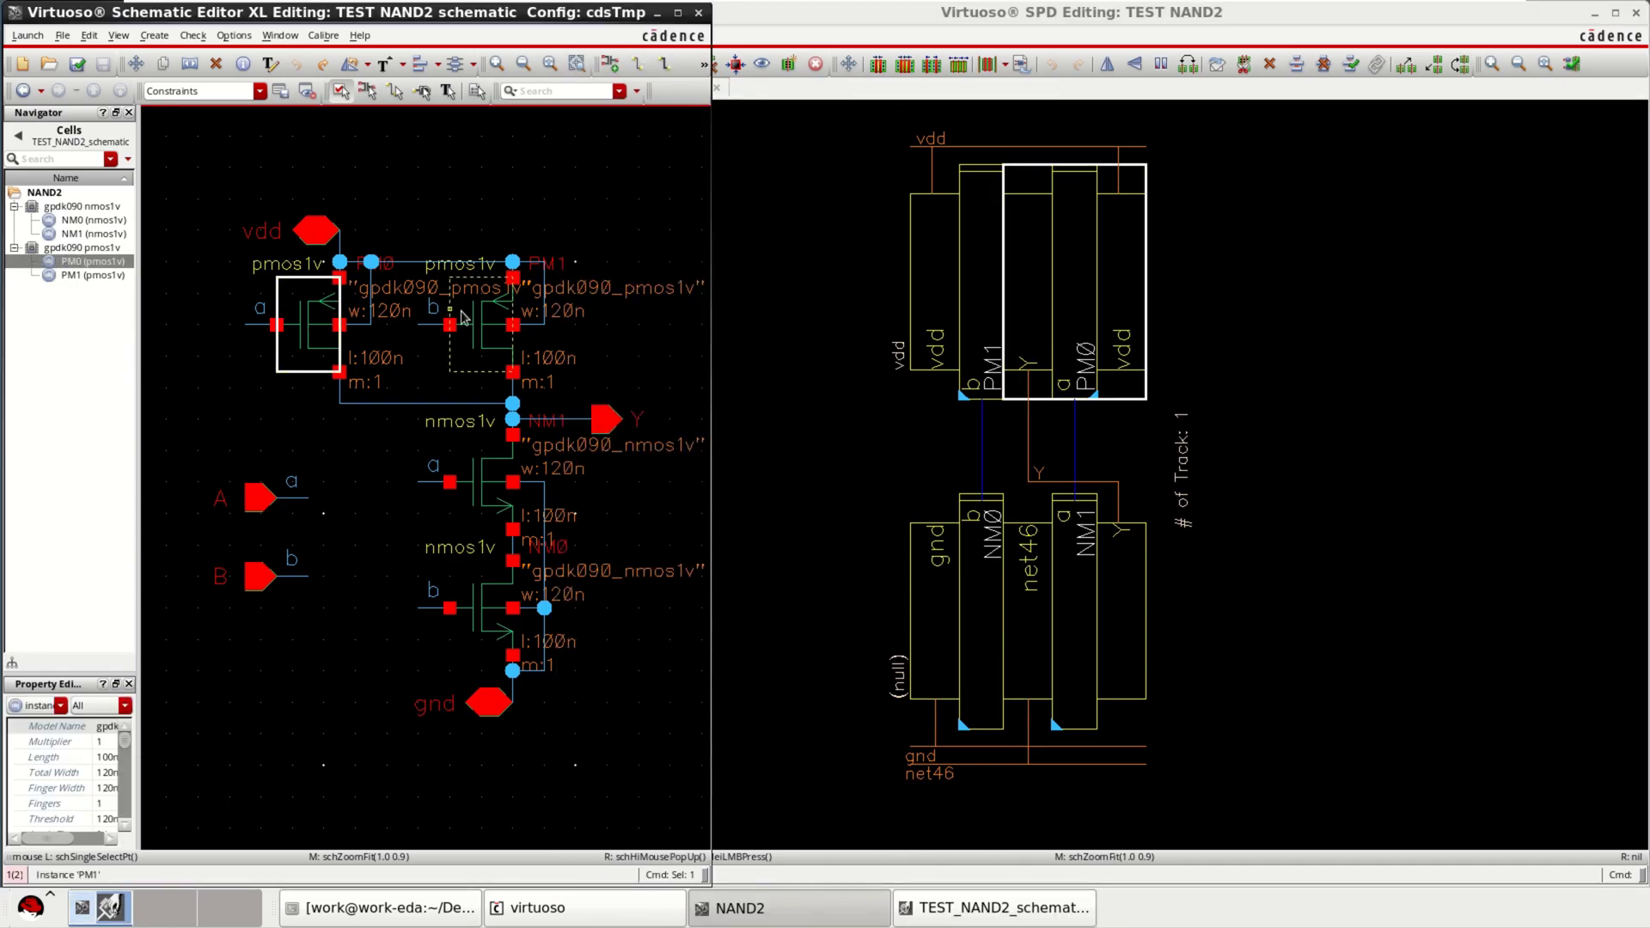
pyautogui.click(485, 337)
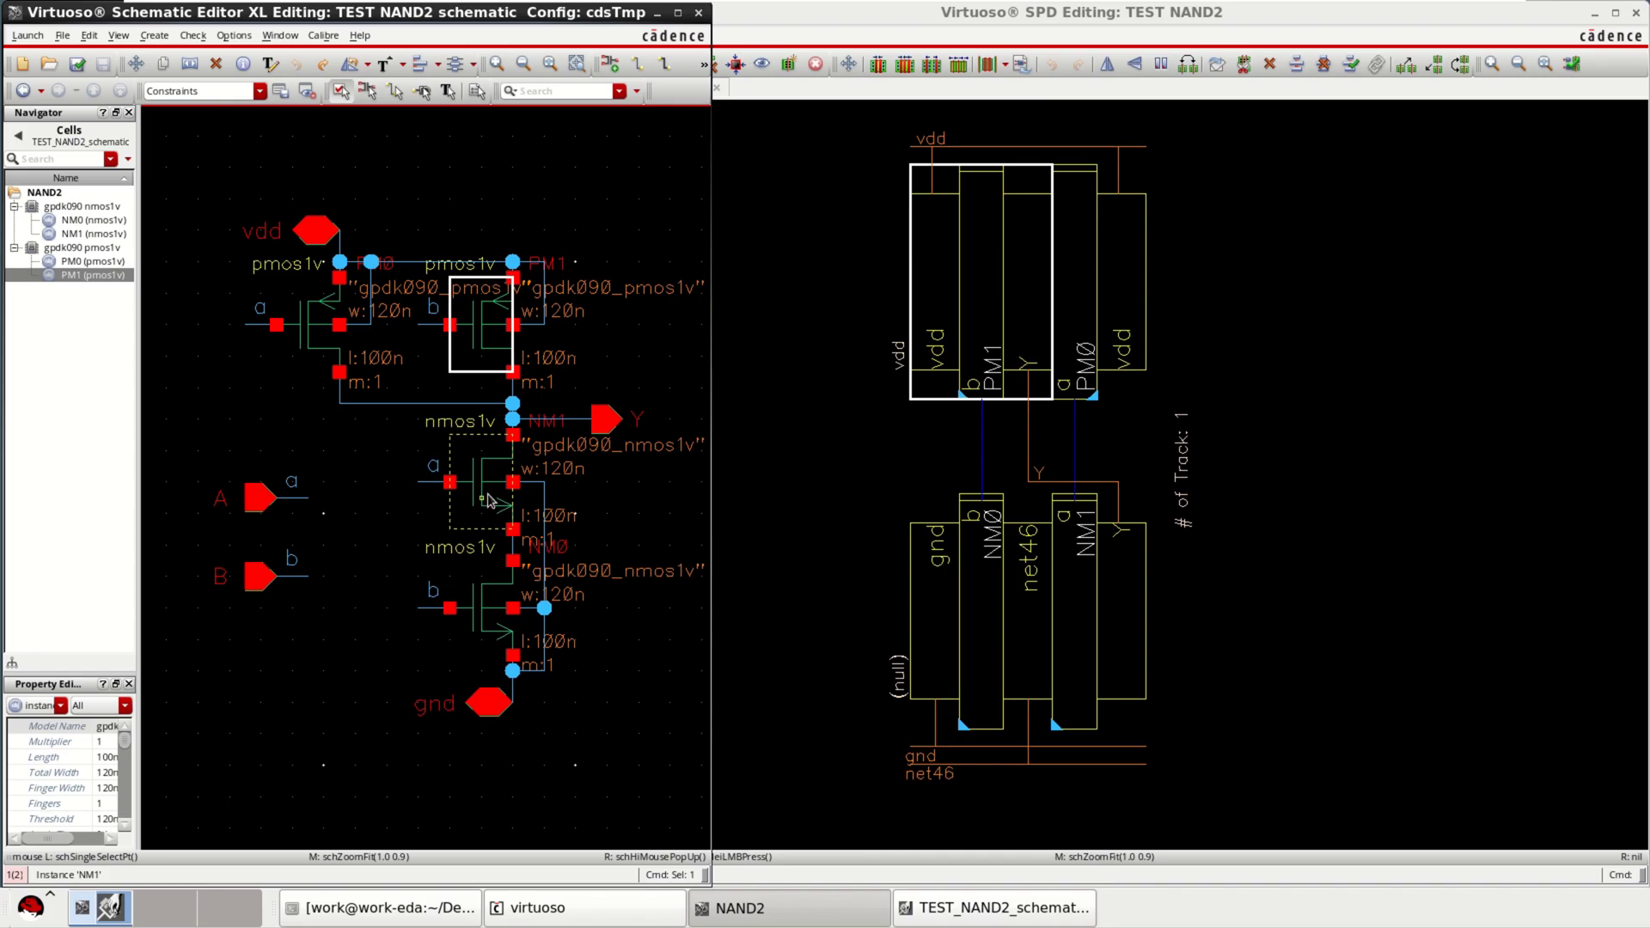
pyautogui.click(488, 493)
pyautogui.click(483, 636)
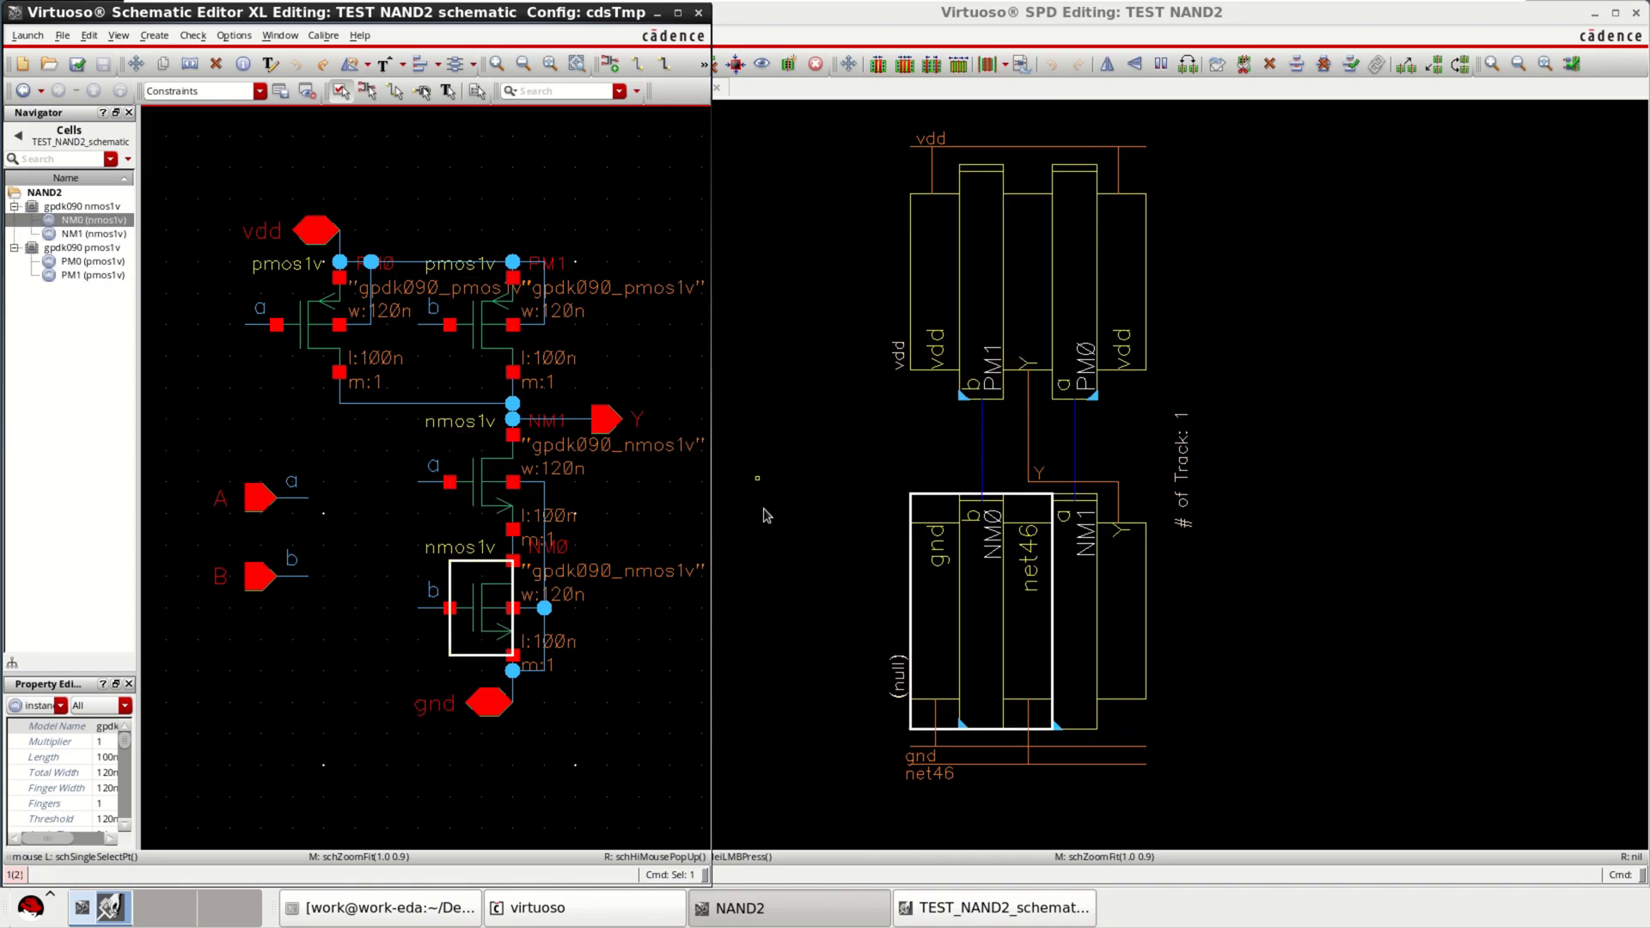
pyautogui.click(1376, 414)
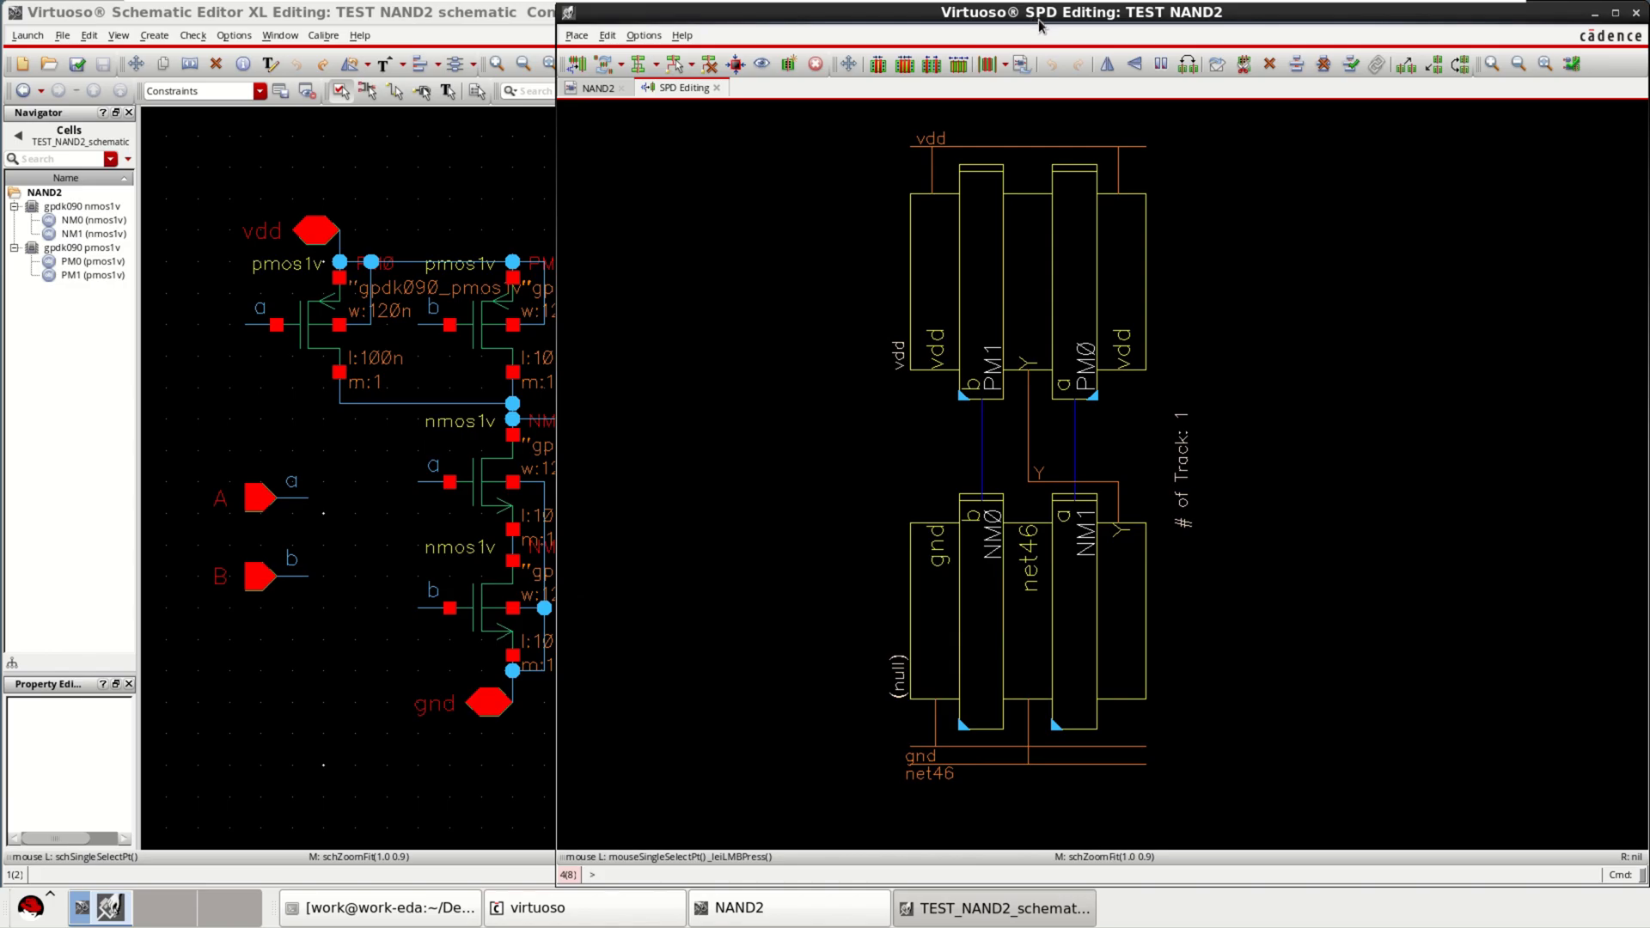
# Step: Select the PMOS and NMOS instances in the SPD placement to cross-check them, then deselect
pyautogui.click(979, 283)
pyautogui.click(1123, 284)
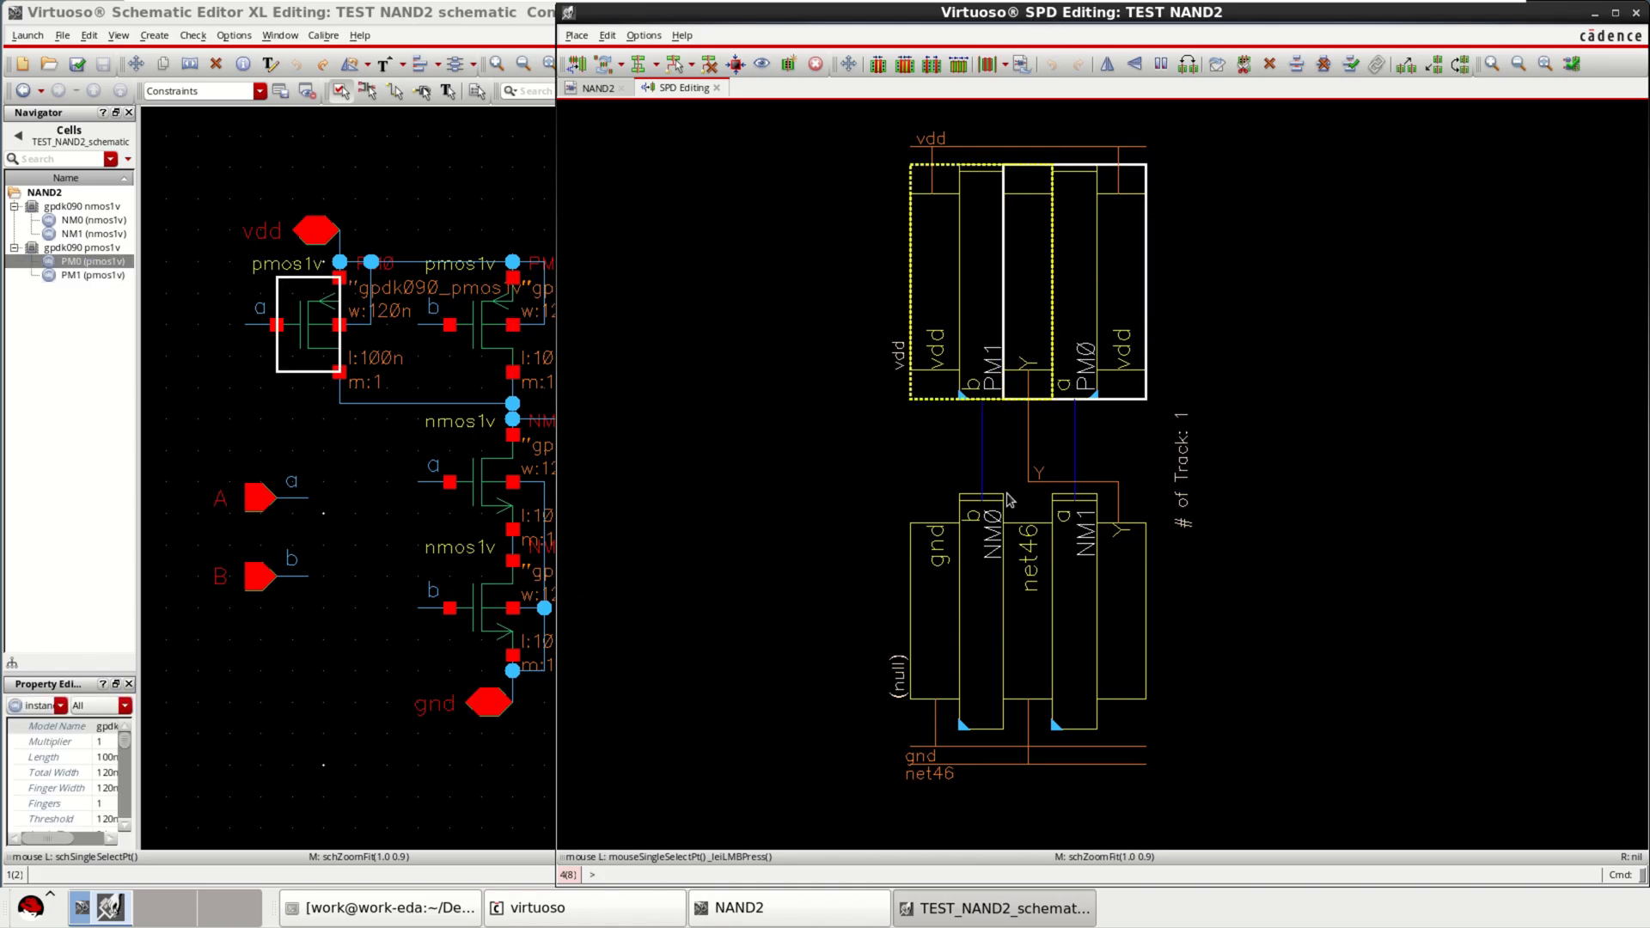
pyautogui.click(958, 585)
pyautogui.click(1097, 569)
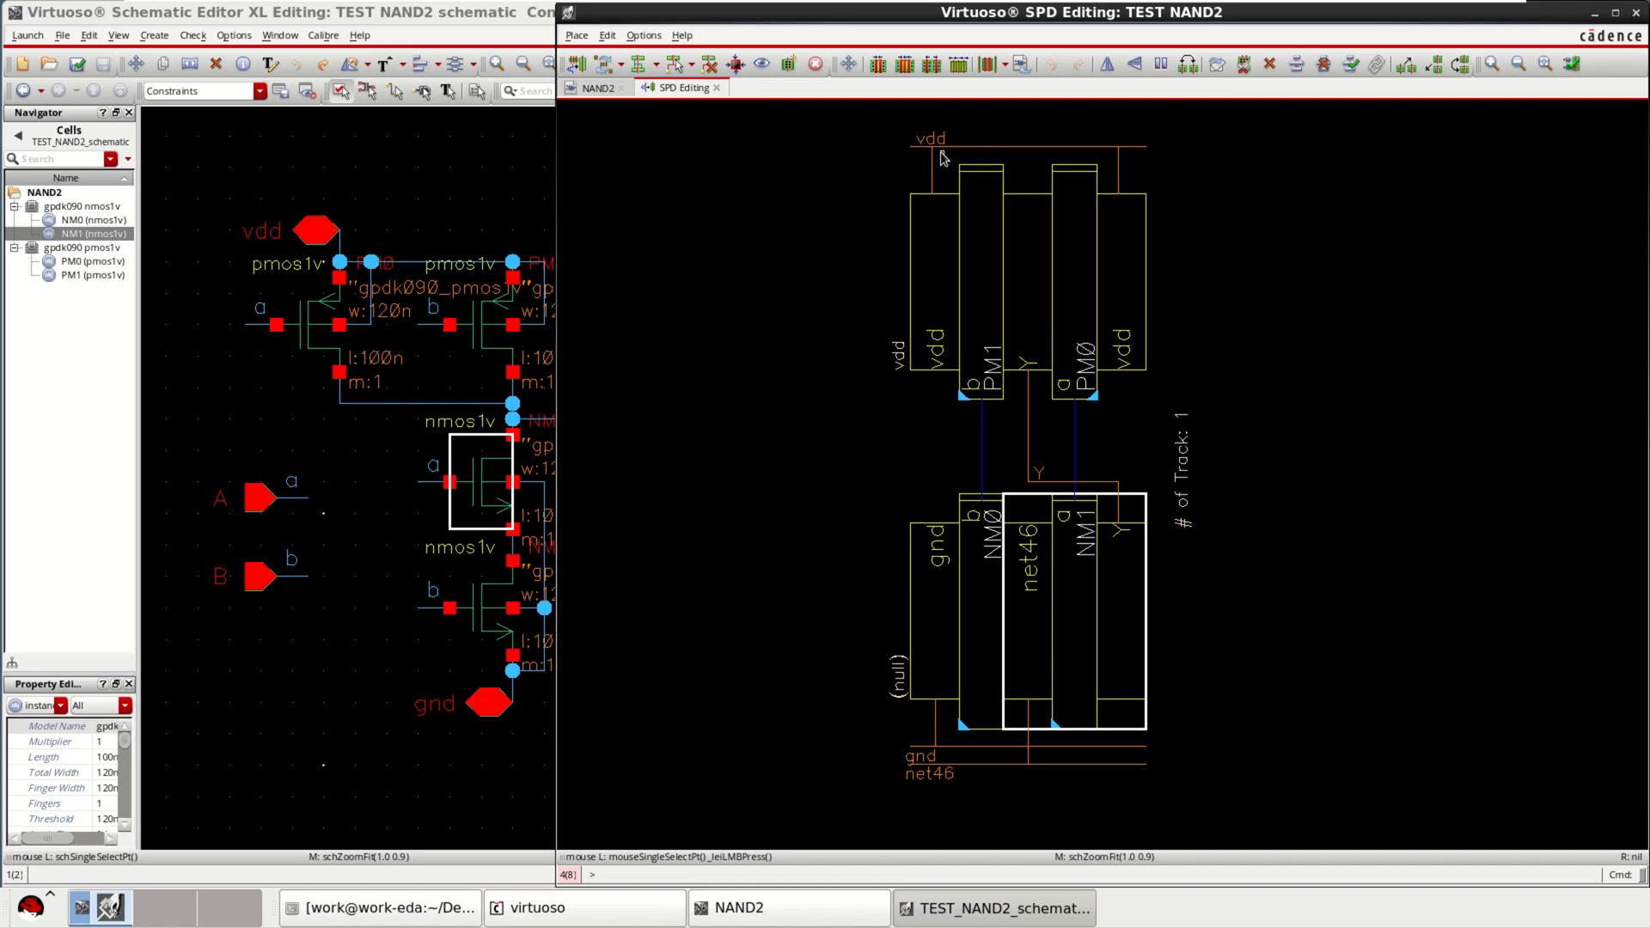
pyautogui.click(1331, 501)
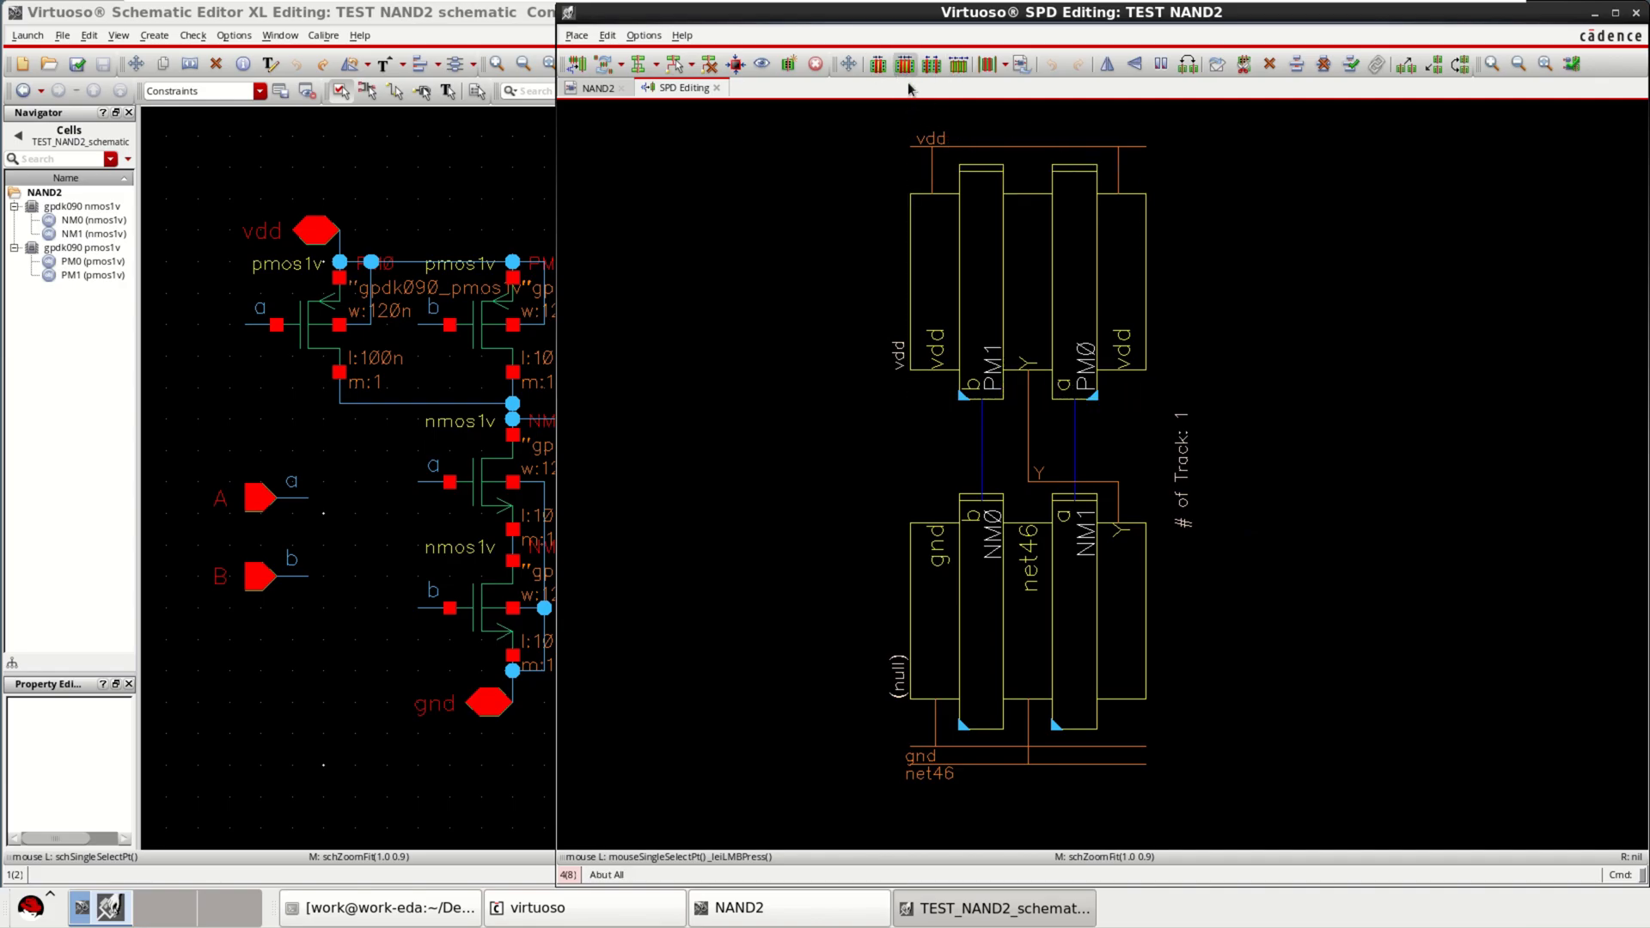
pyautogui.click(848, 67)
pyautogui.click(1098, 276)
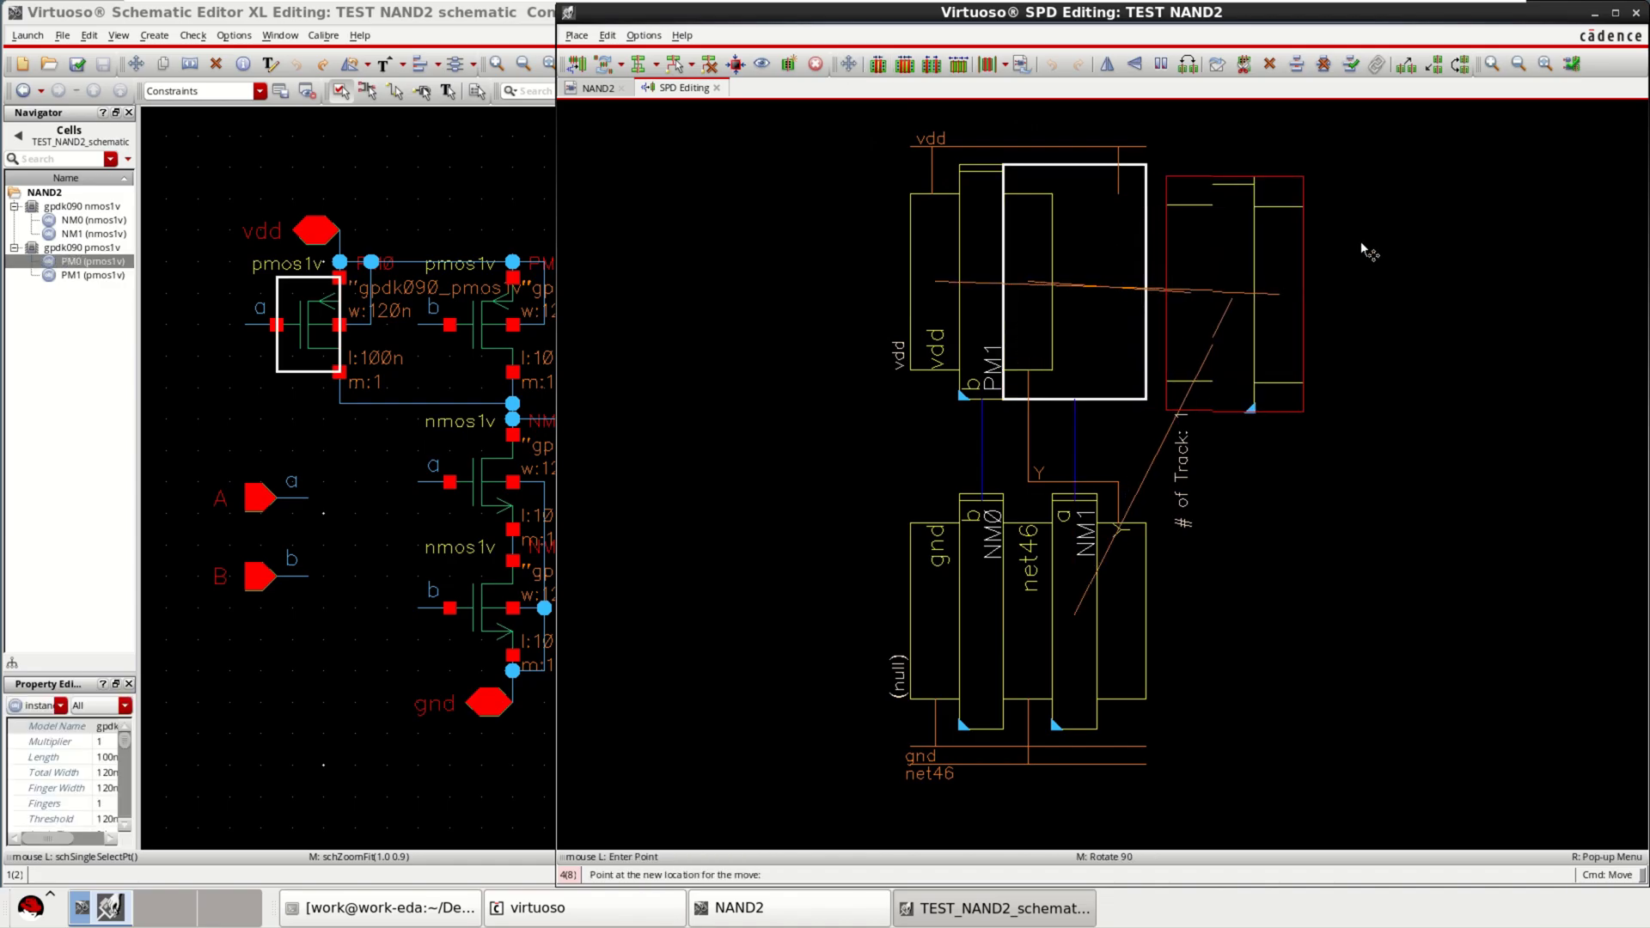
pyautogui.click(1195, 281)
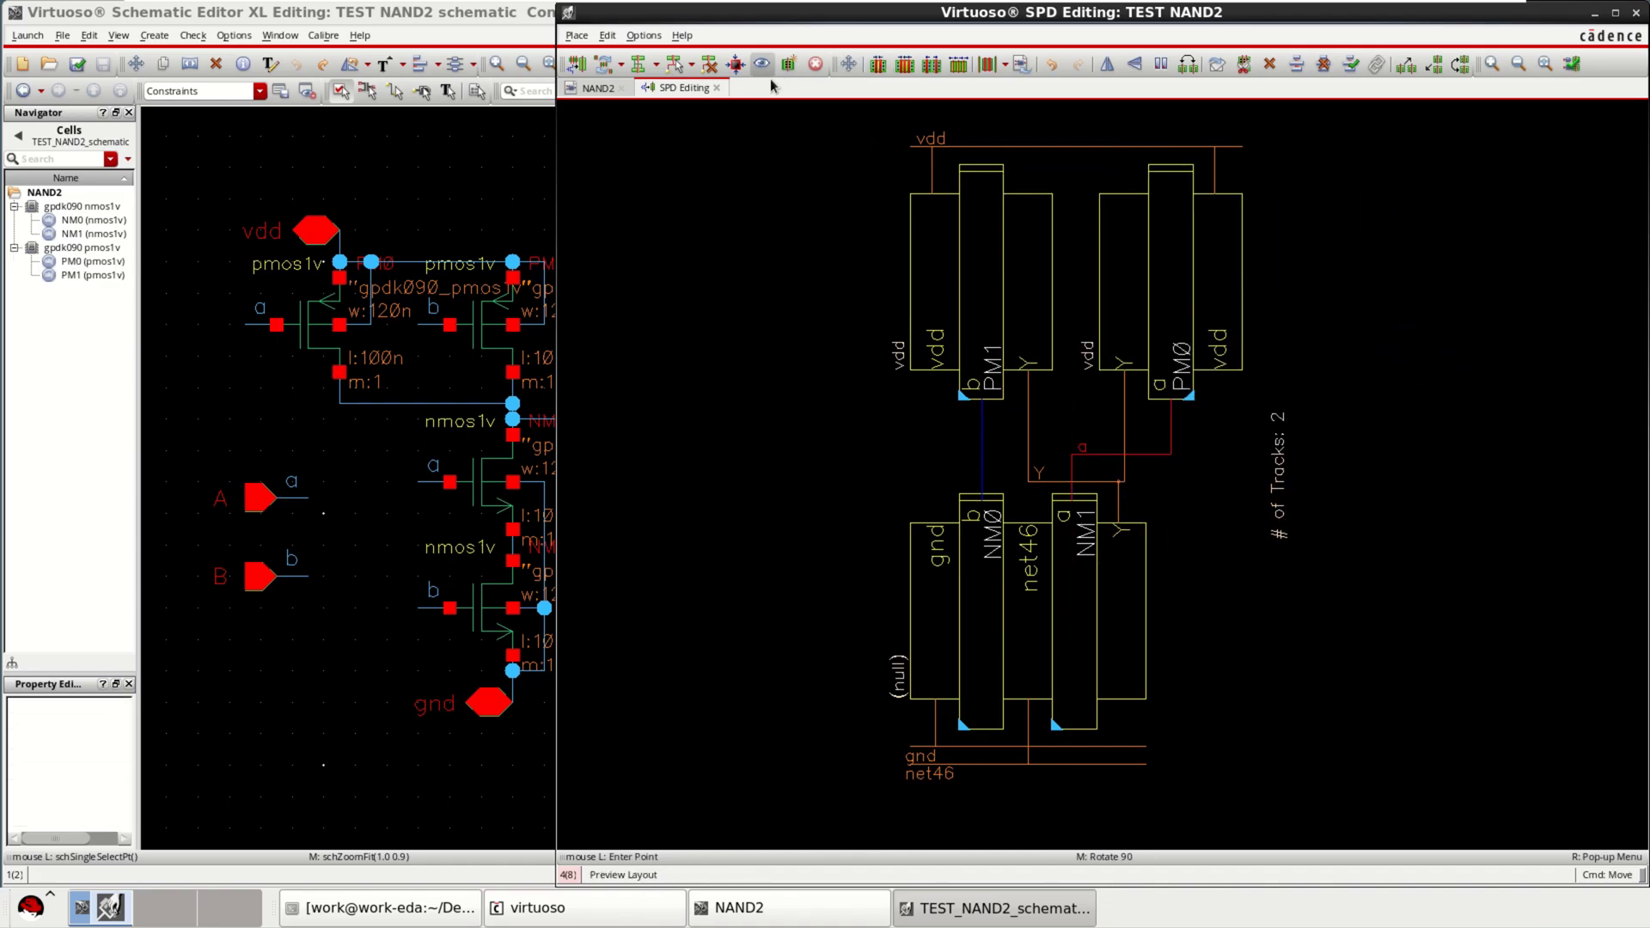
pyautogui.click(906, 66)
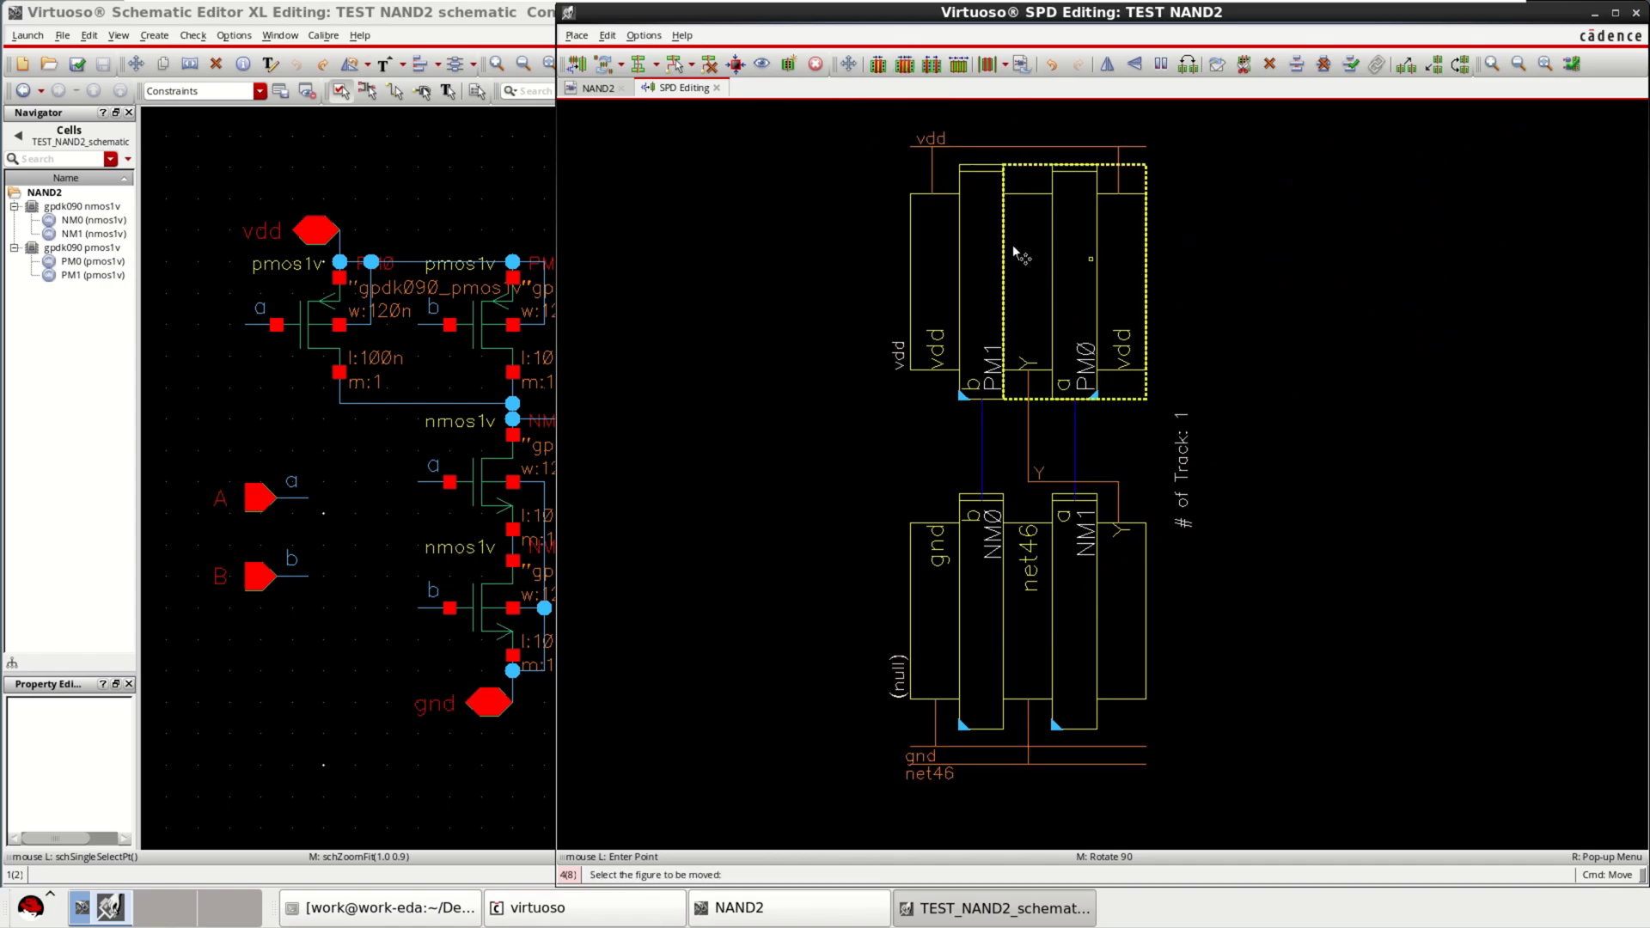
pyautogui.click(928, 71)
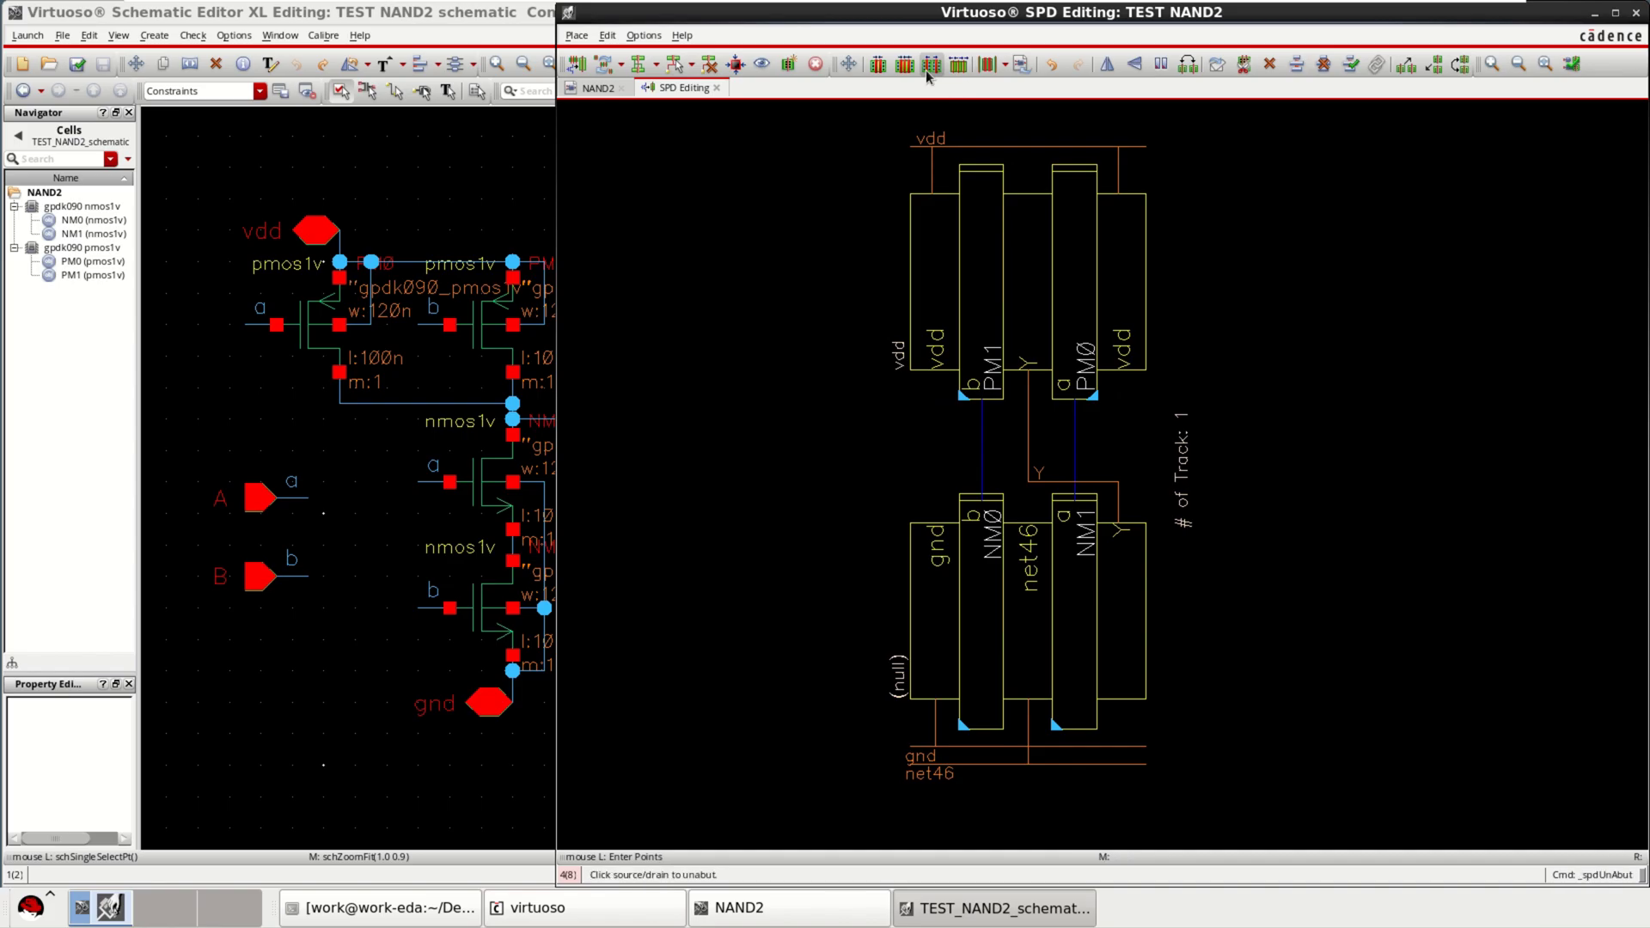
pyautogui.click(1026, 264)
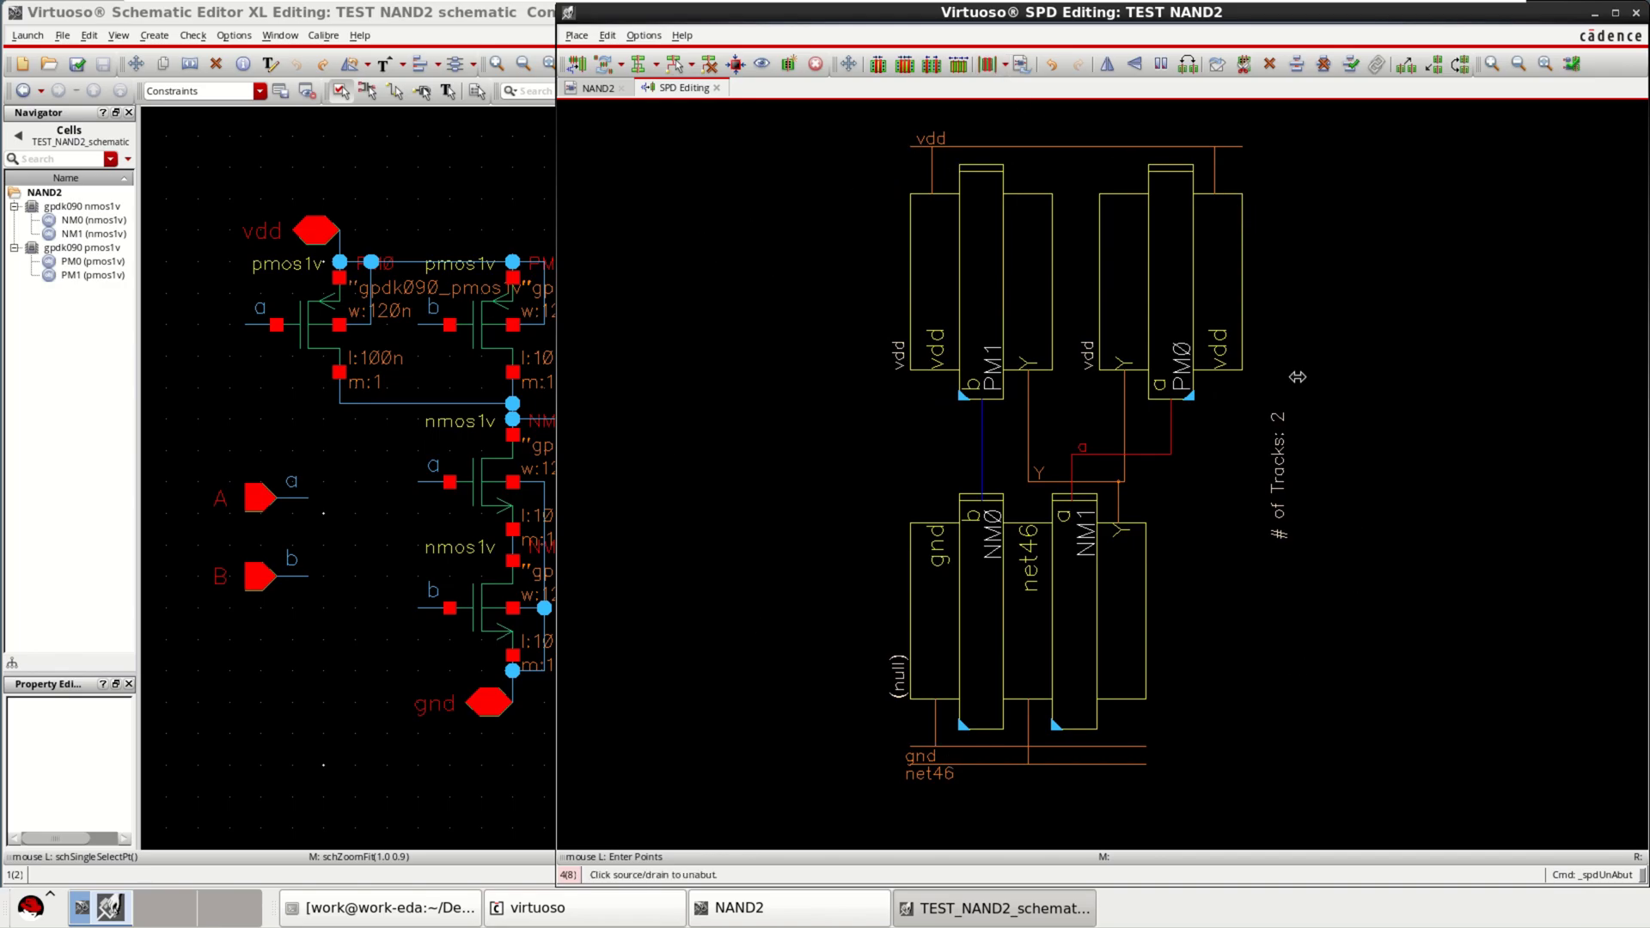
pyautogui.click(910, 69)
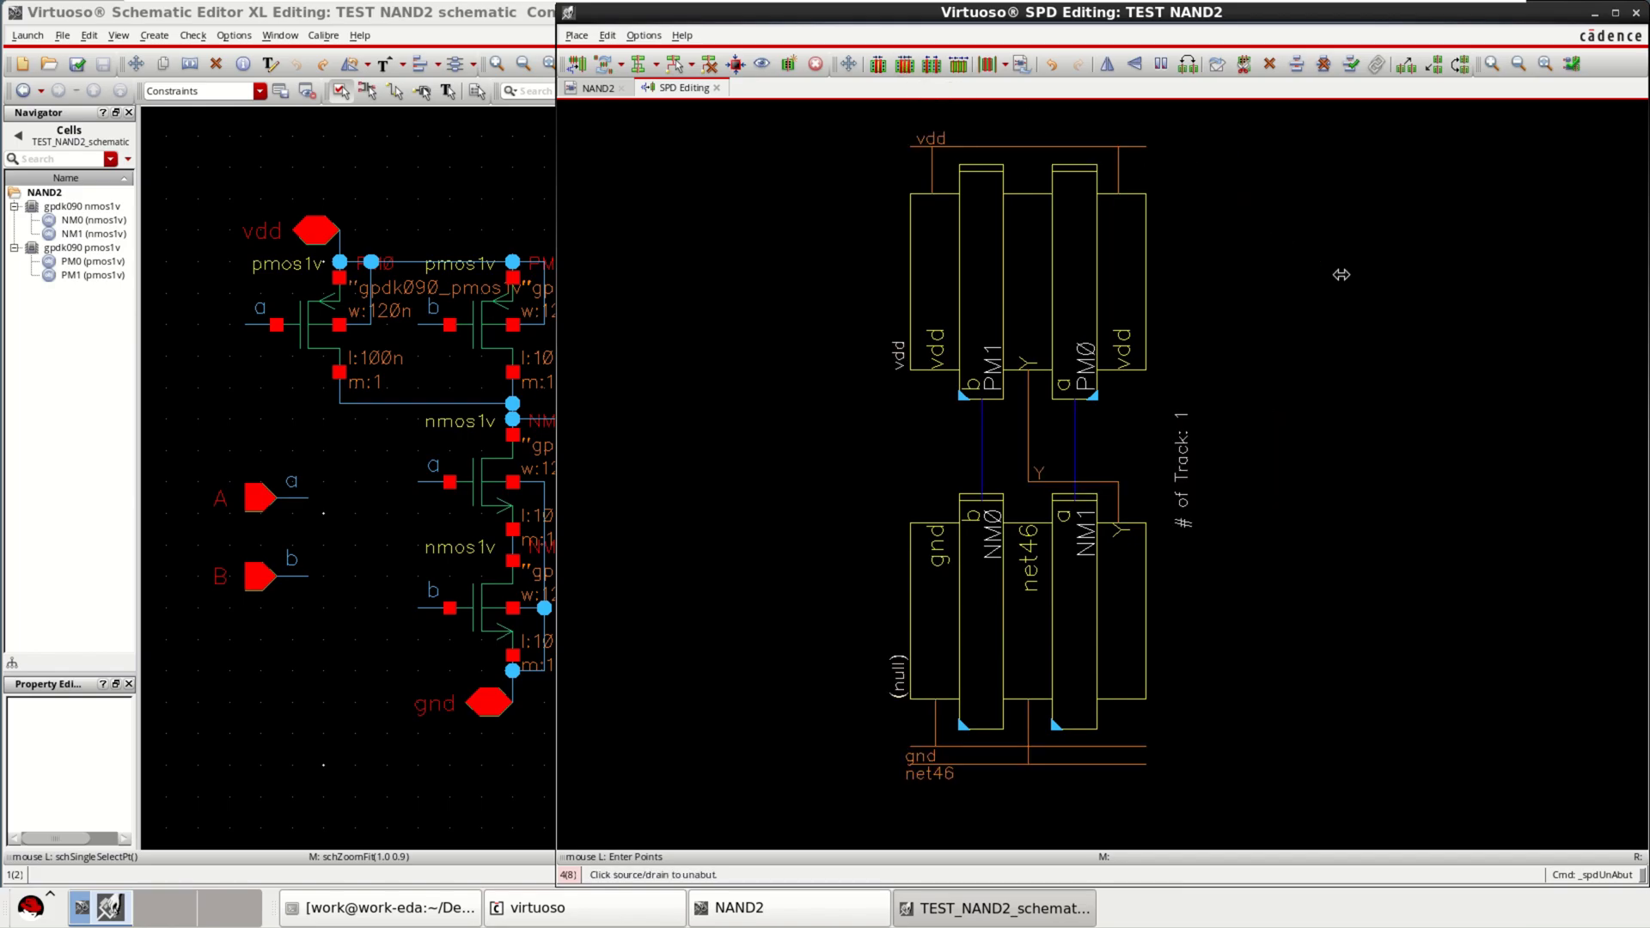
pyautogui.press('Escape')
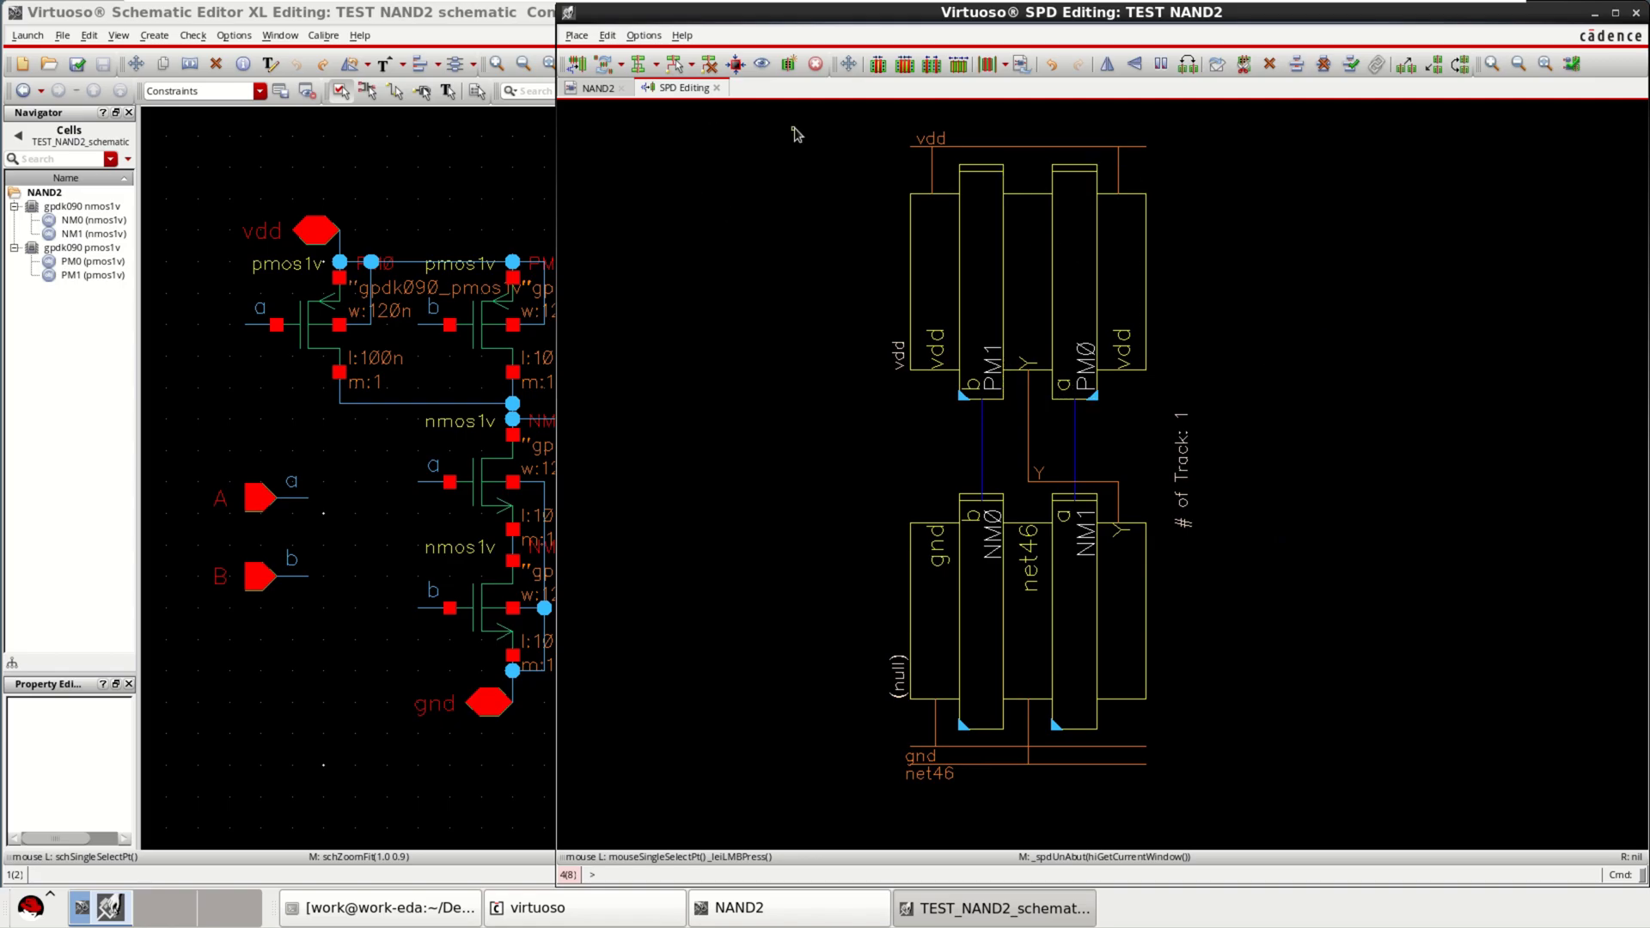
pyautogui.click(763, 66)
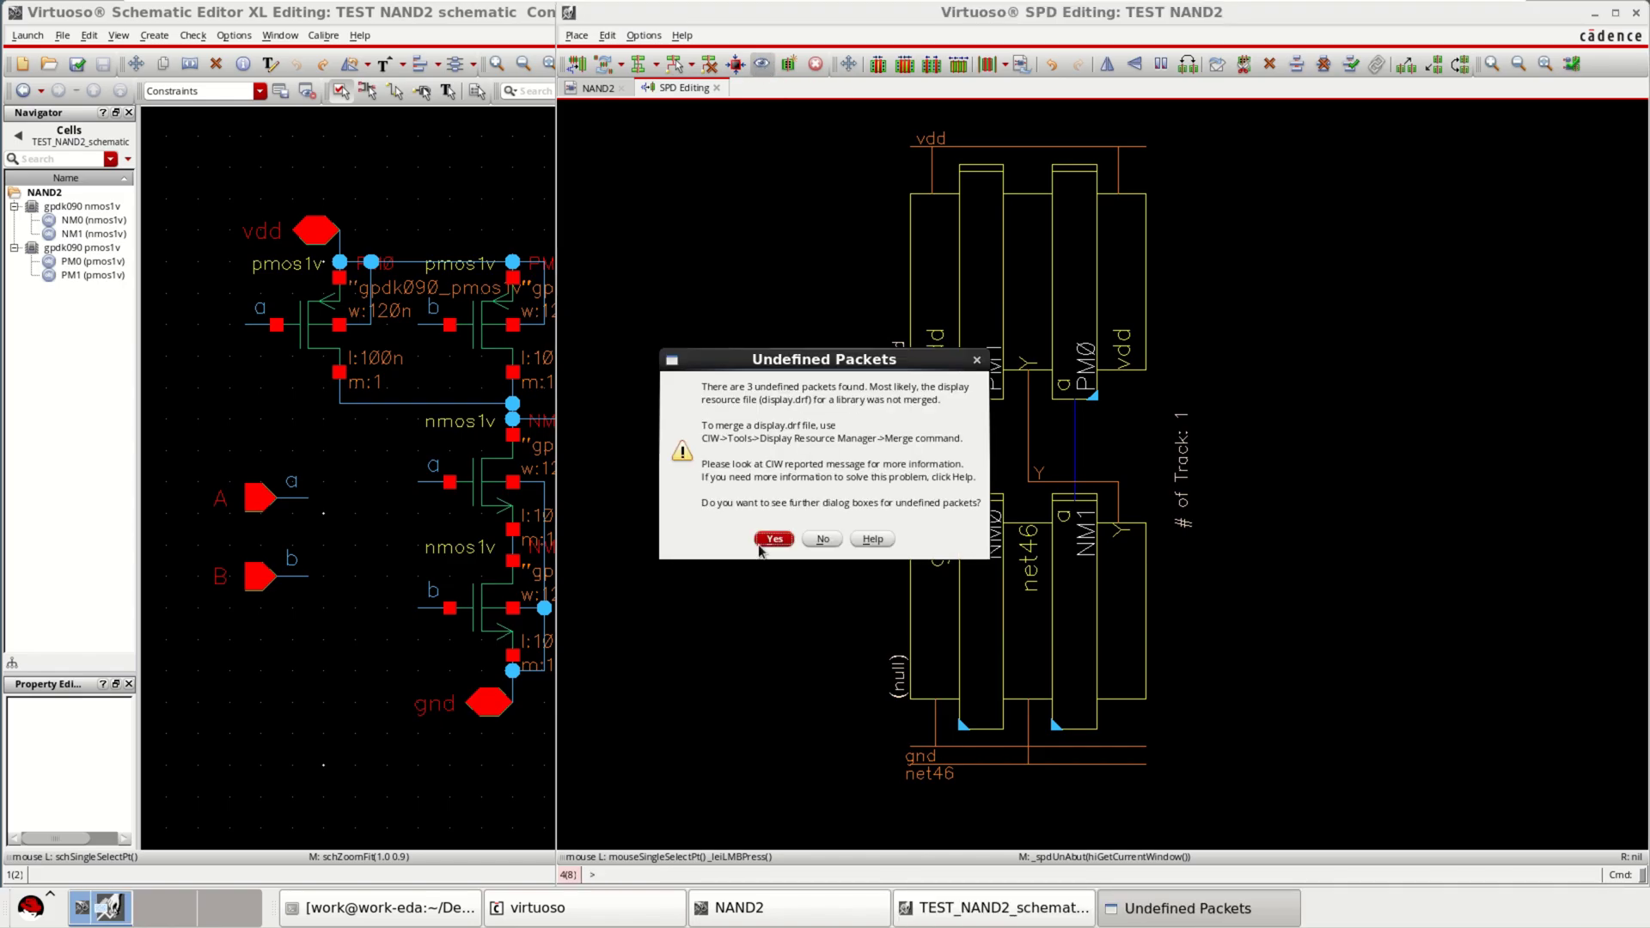
pyautogui.click(774, 540)
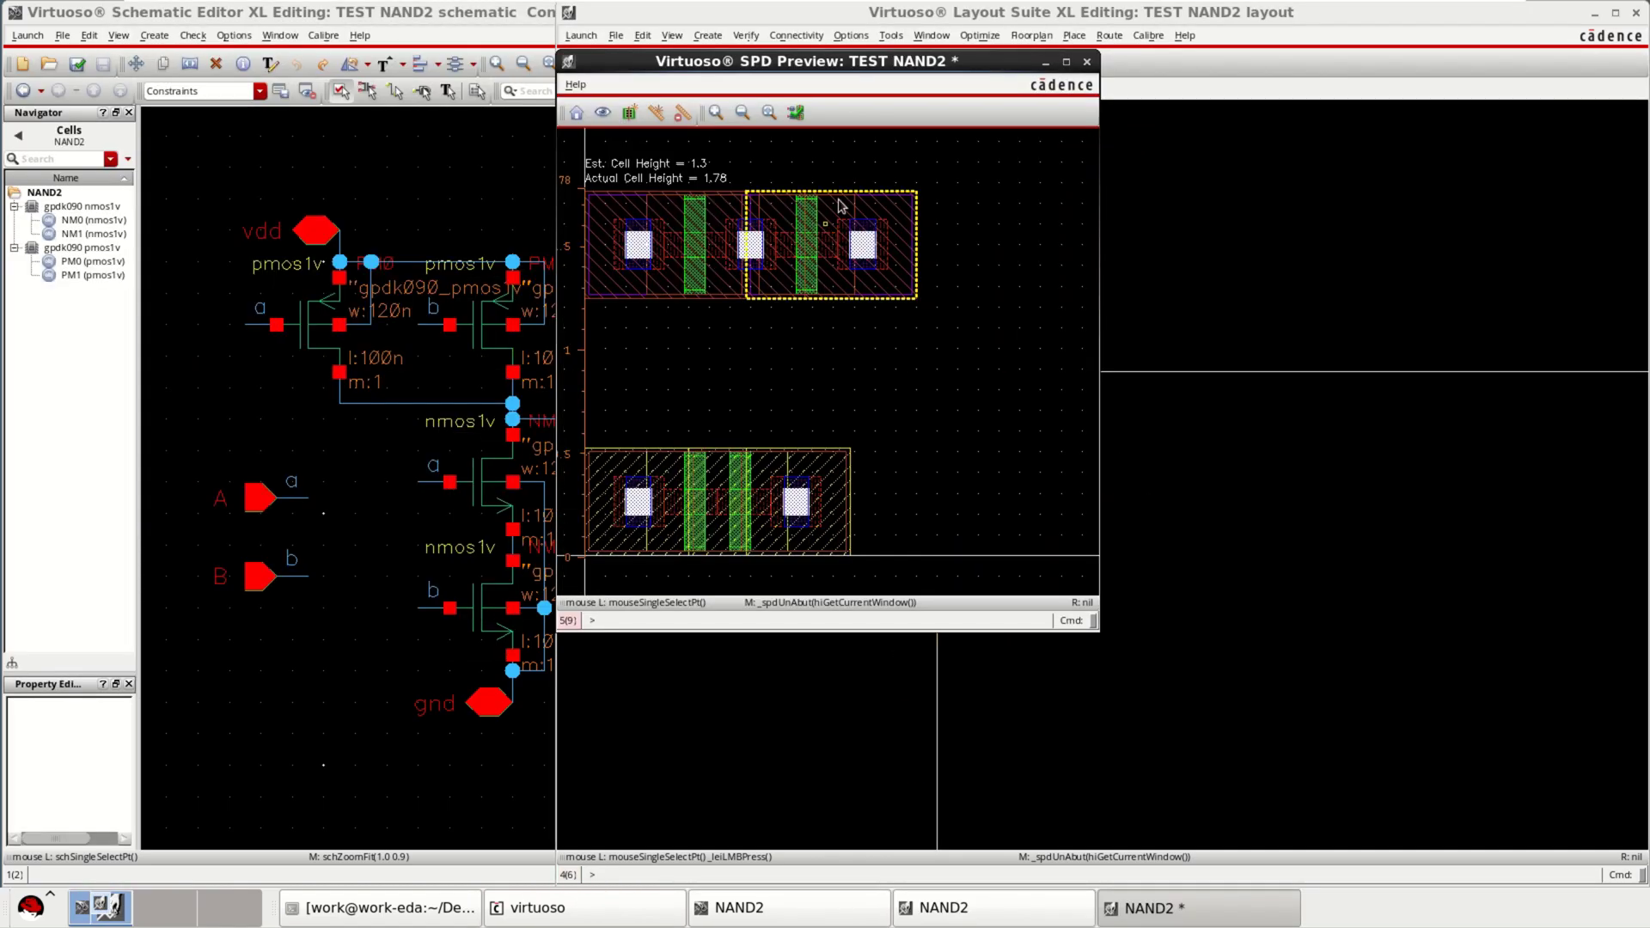
pyautogui.click(1067, 64)
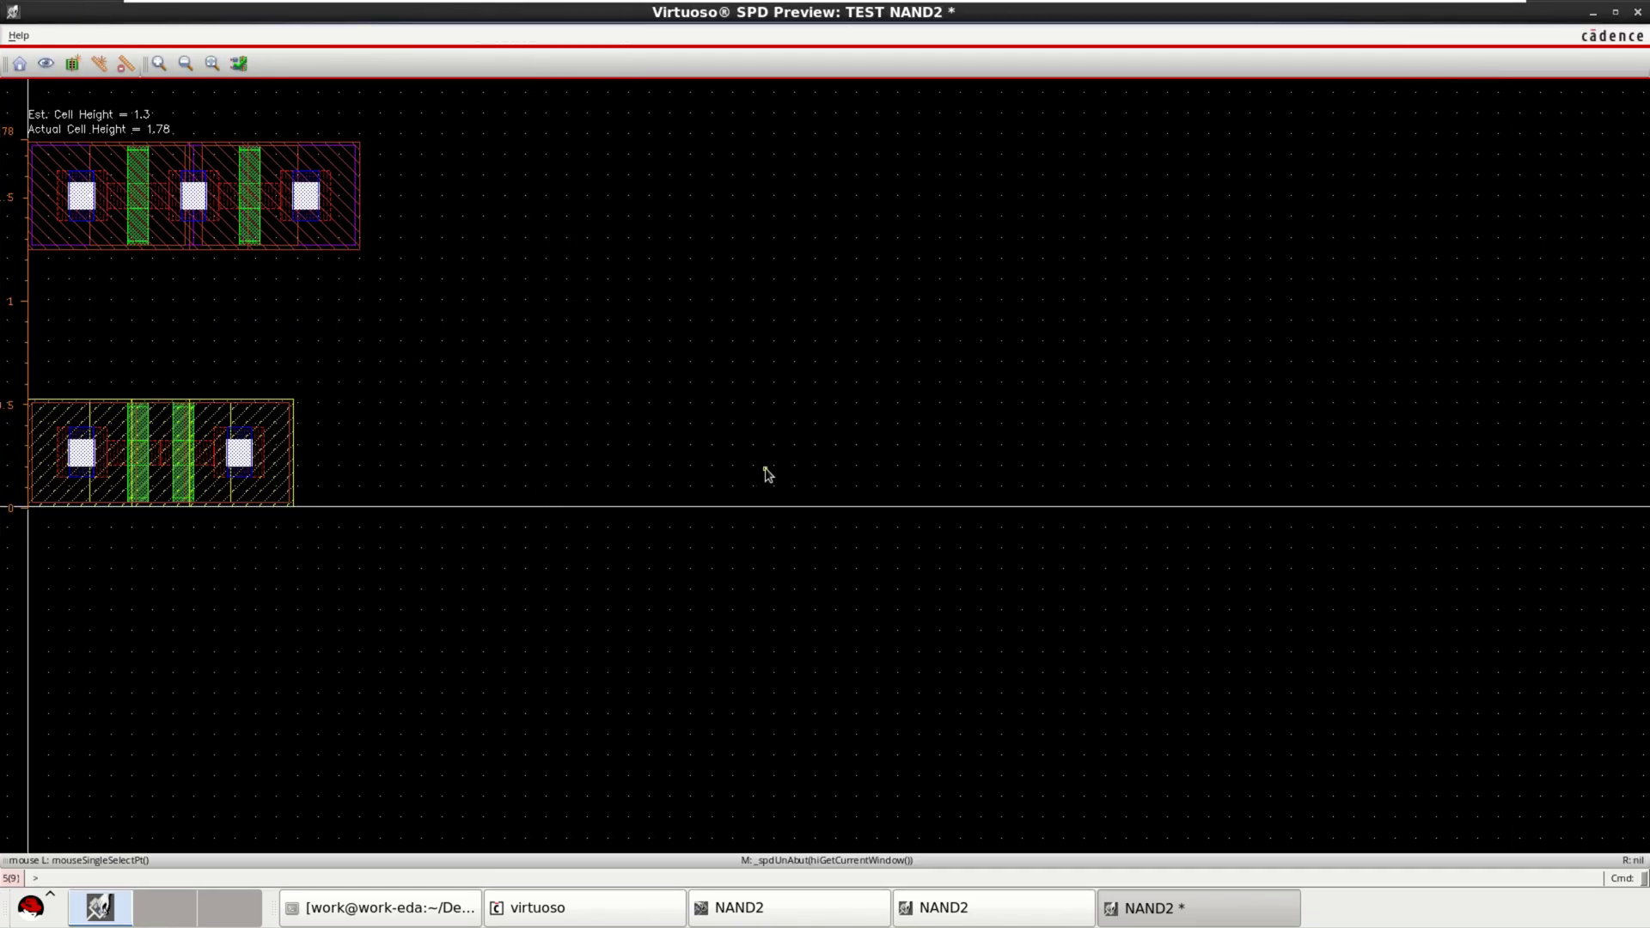
pyautogui.press('f')
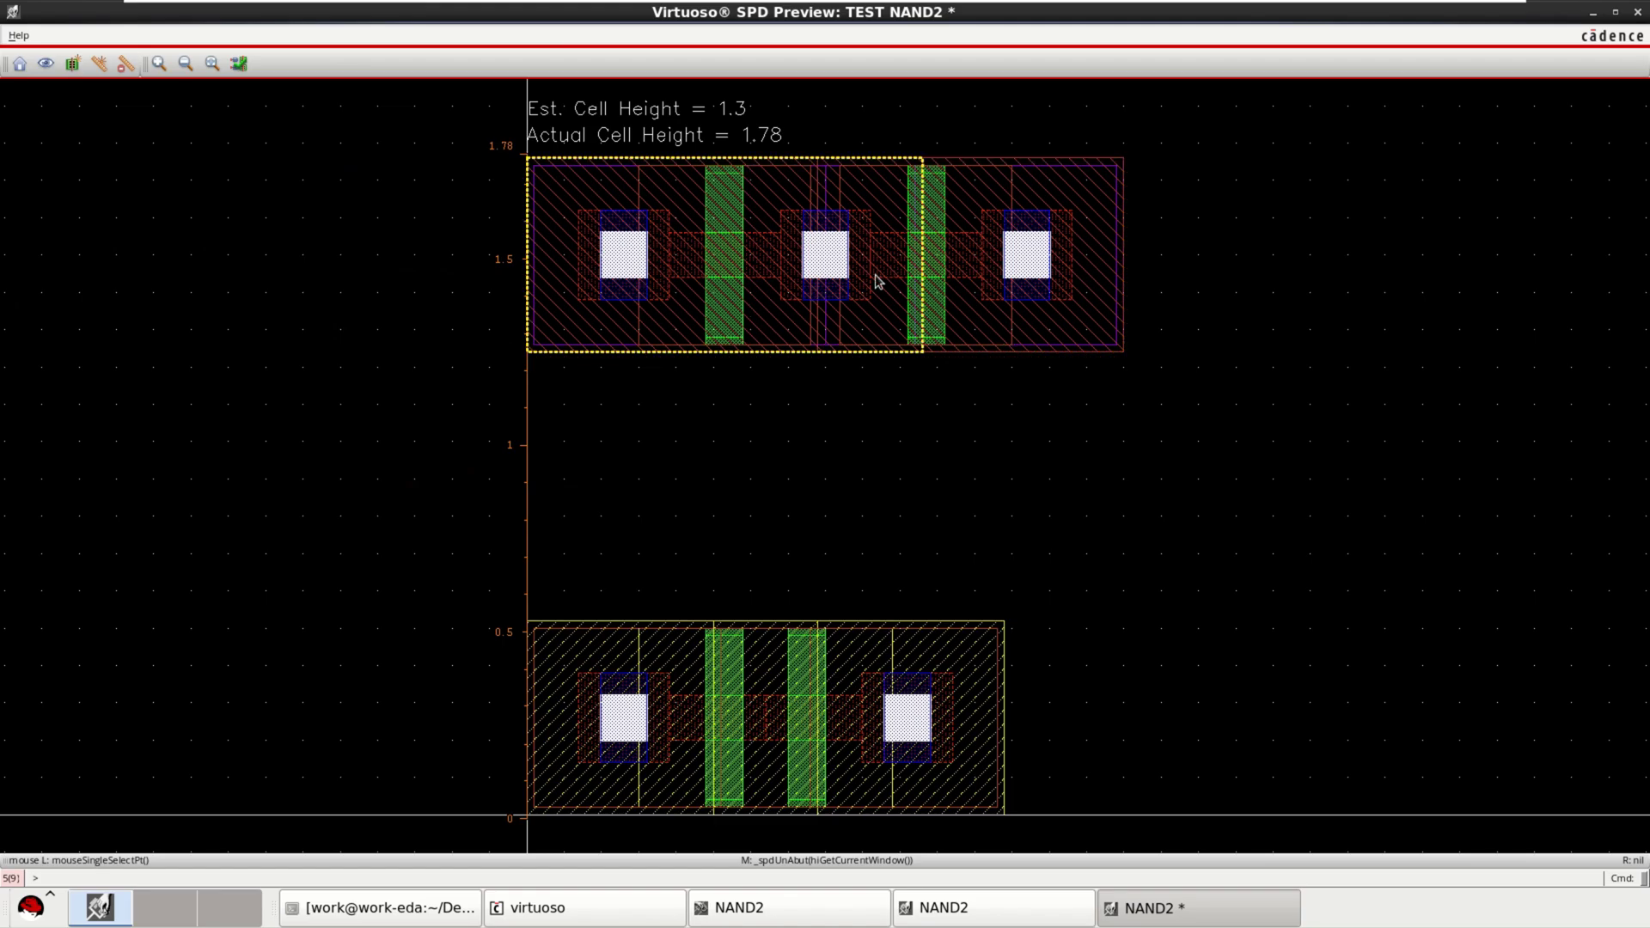
pyautogui.click(780, 245)
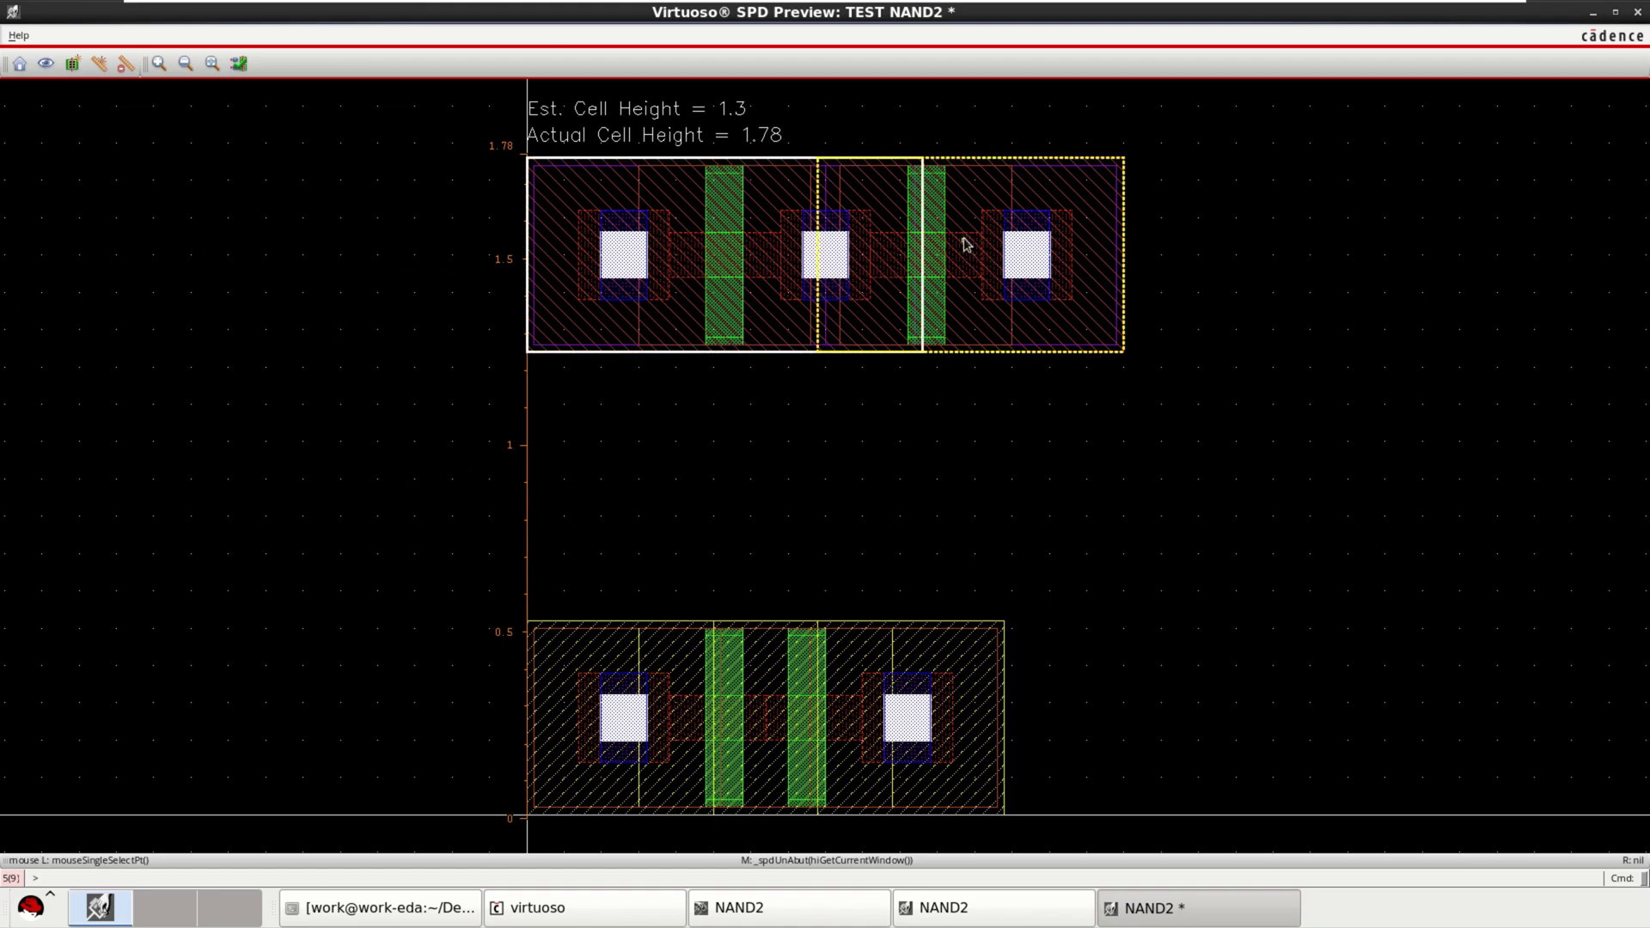
pyautogui.click(924, 722)
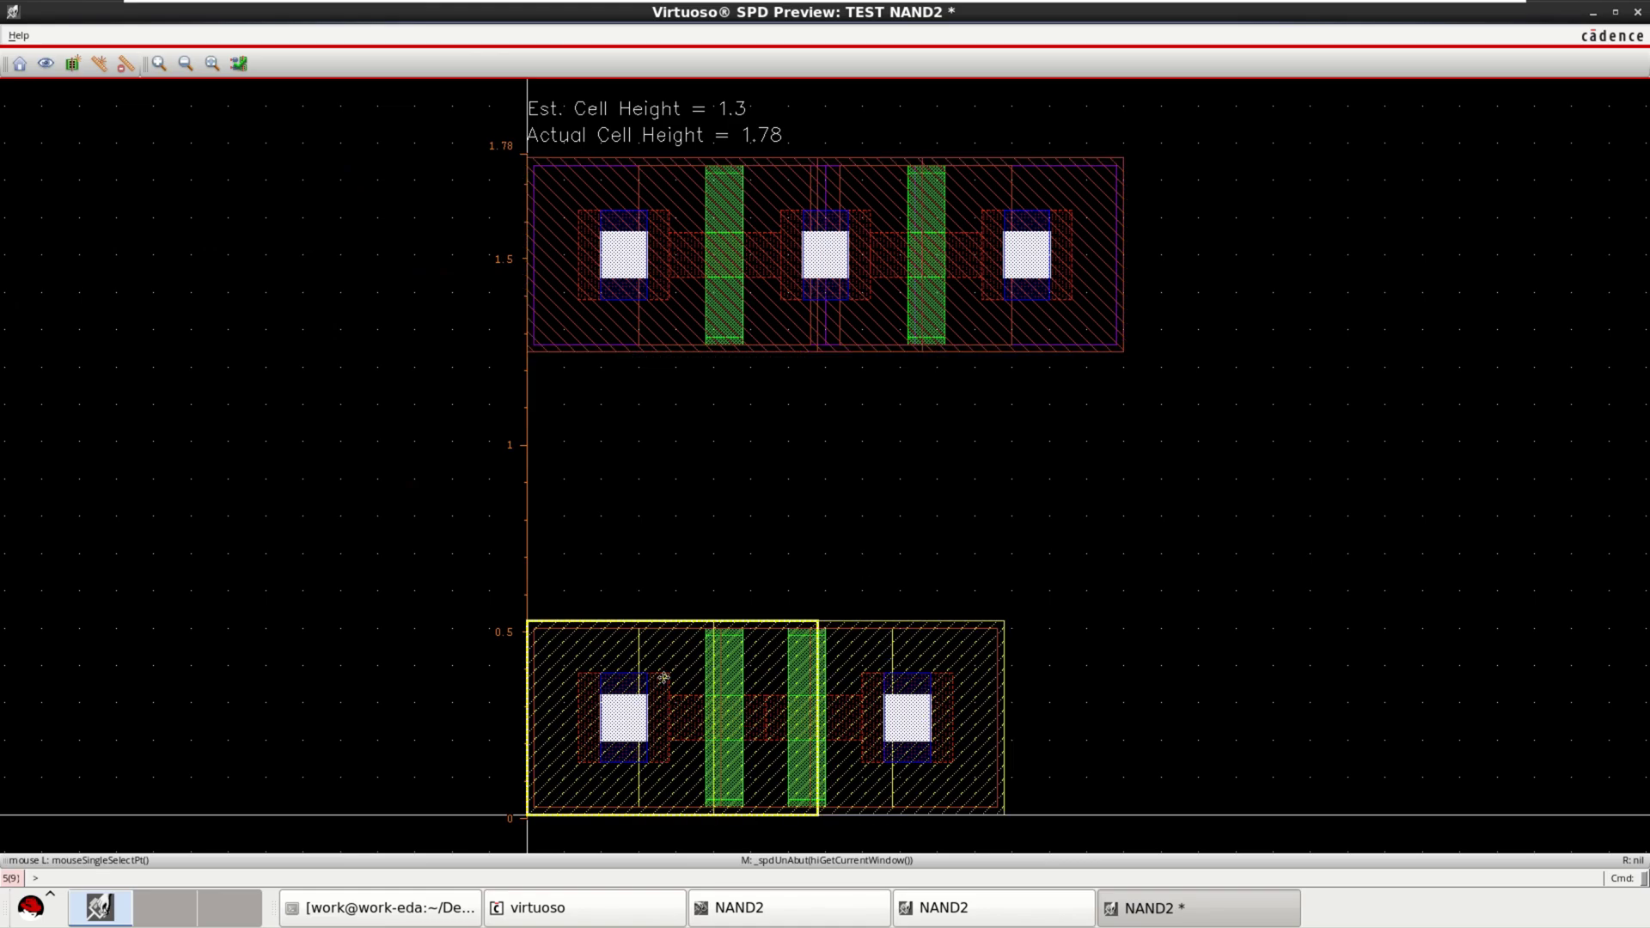
pyautogui.click(106, 70)
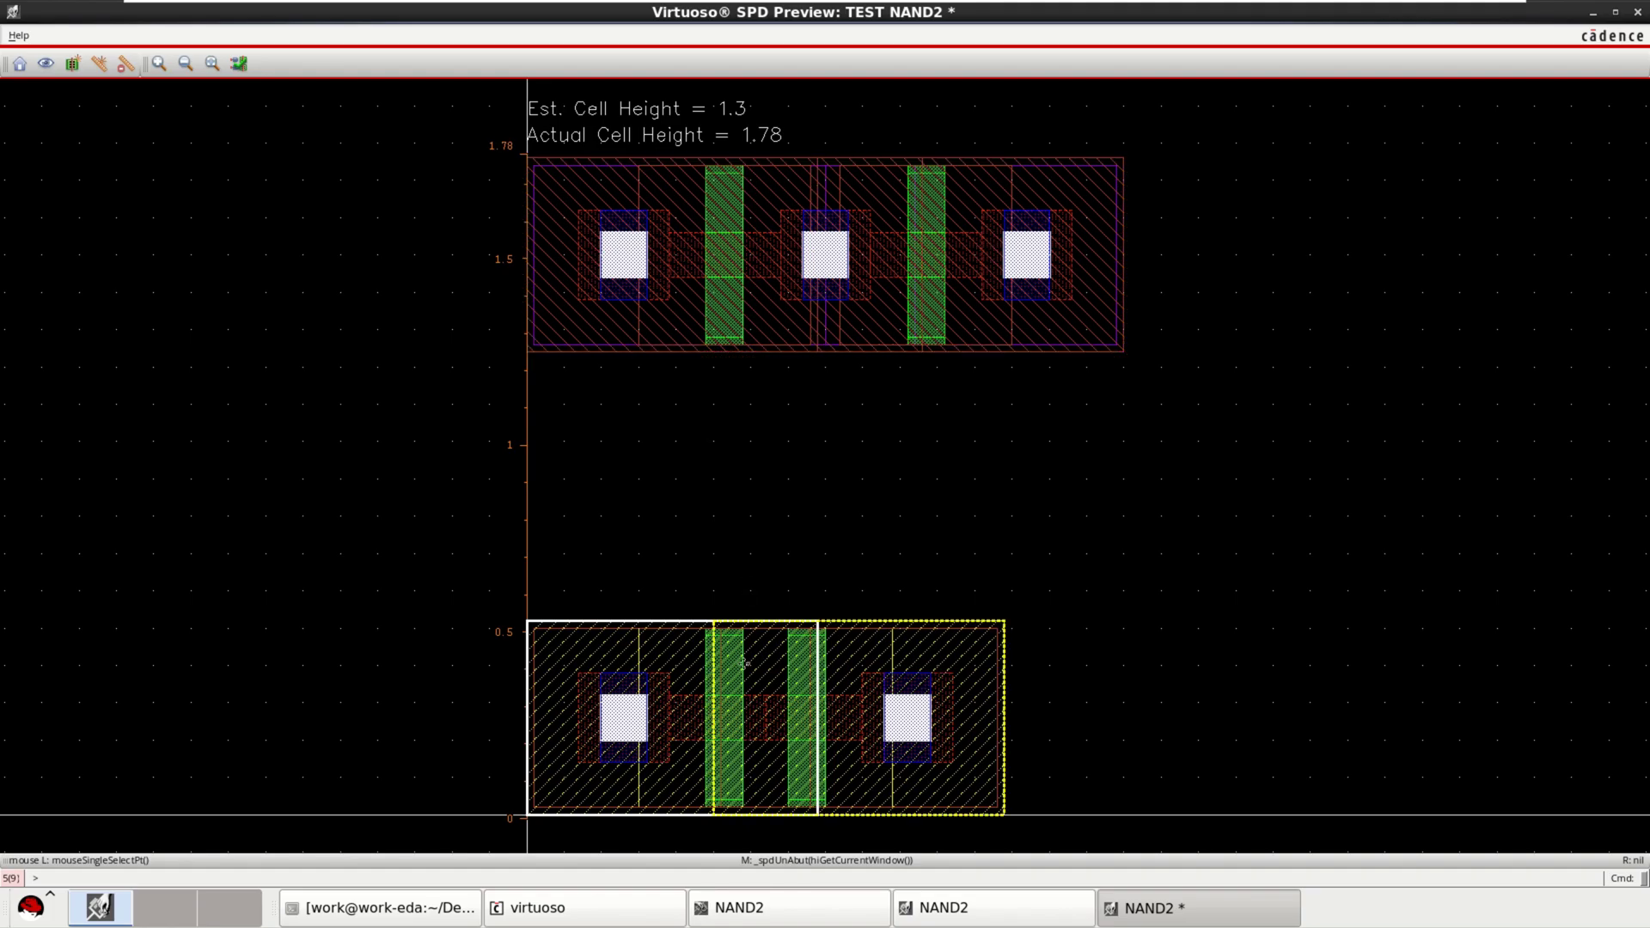
pyautogui.click(668, 715)
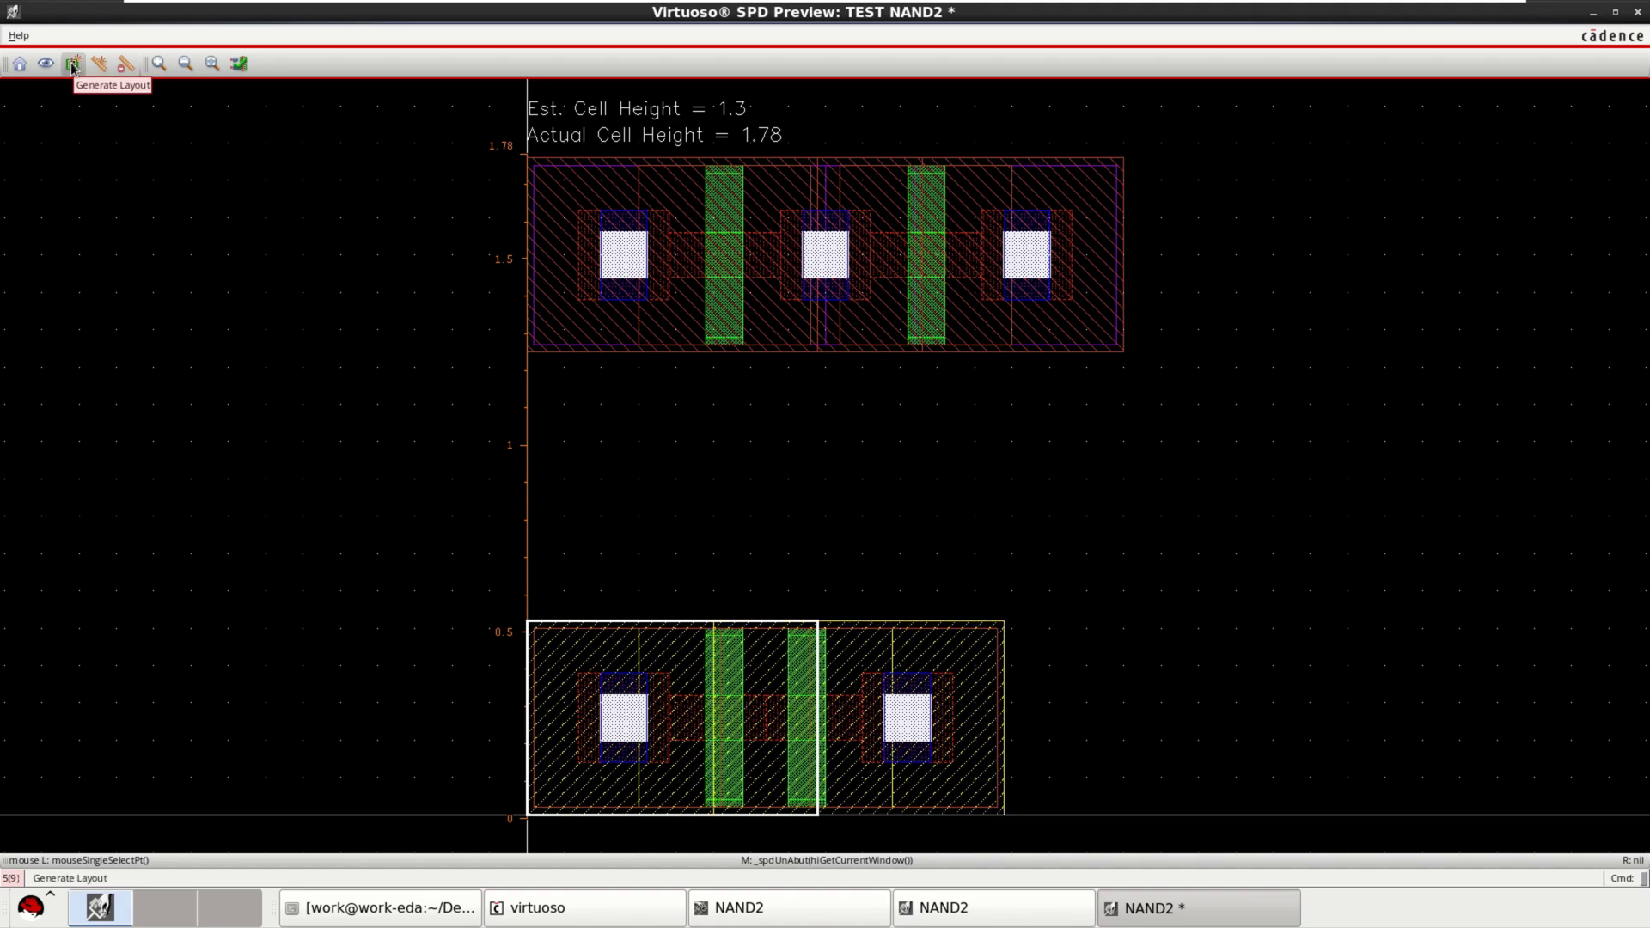
pyautogui.click(19, 67)
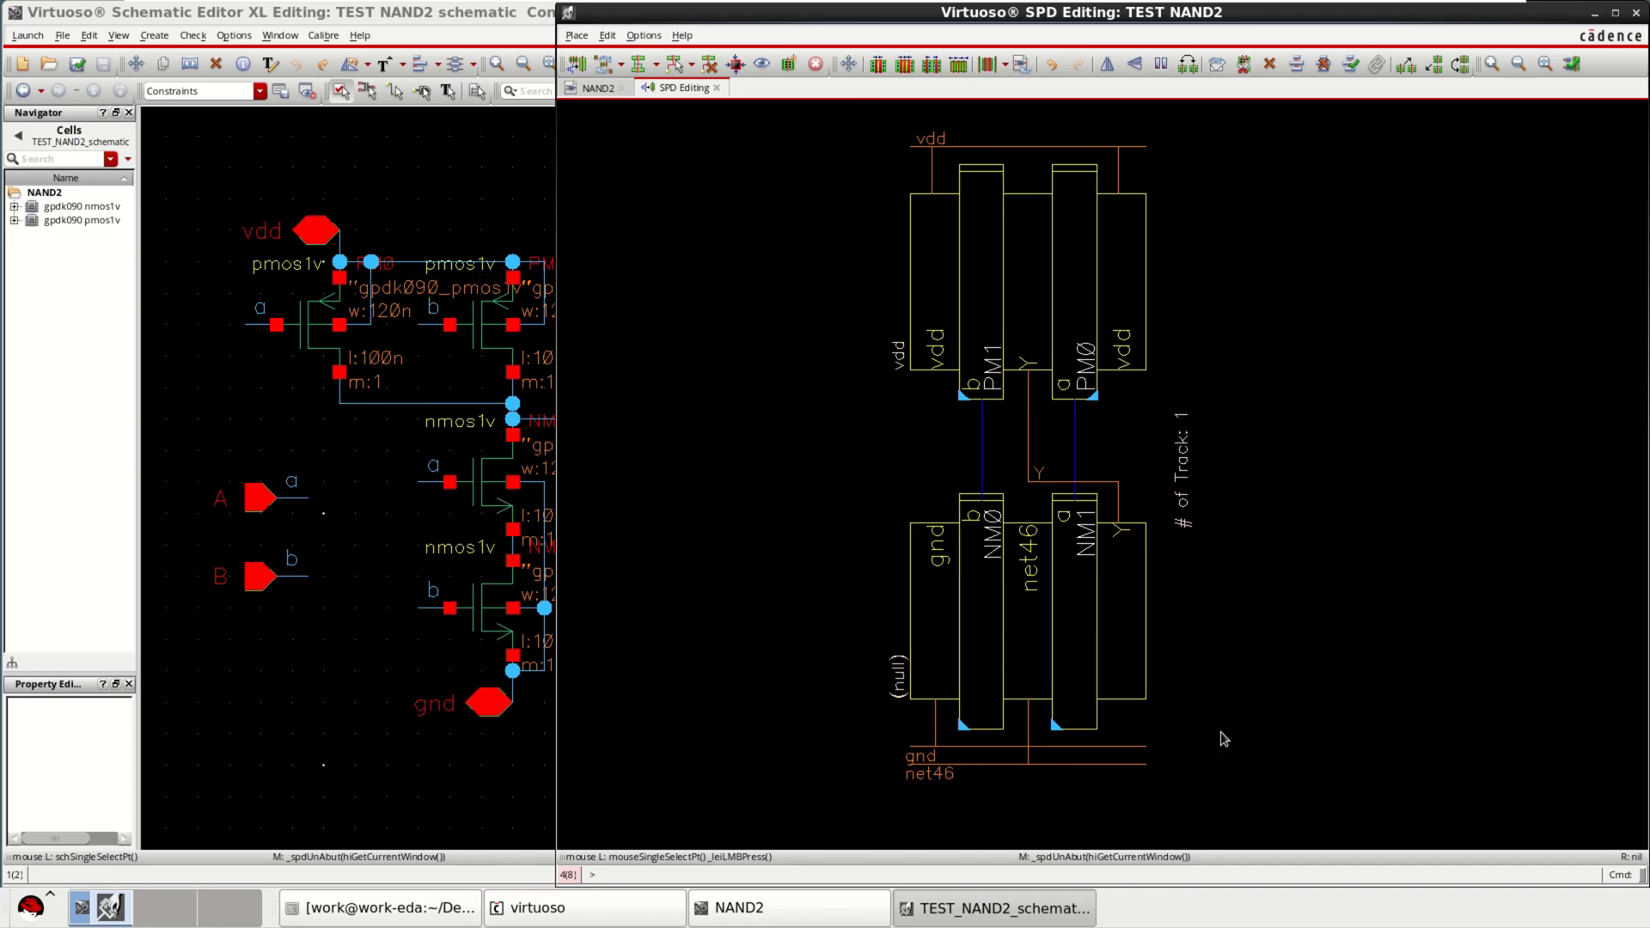
# Step: Generate the layout from the placement, place the transistors, fit and show all hierarchy levels
pyautogui.click(789, 64)
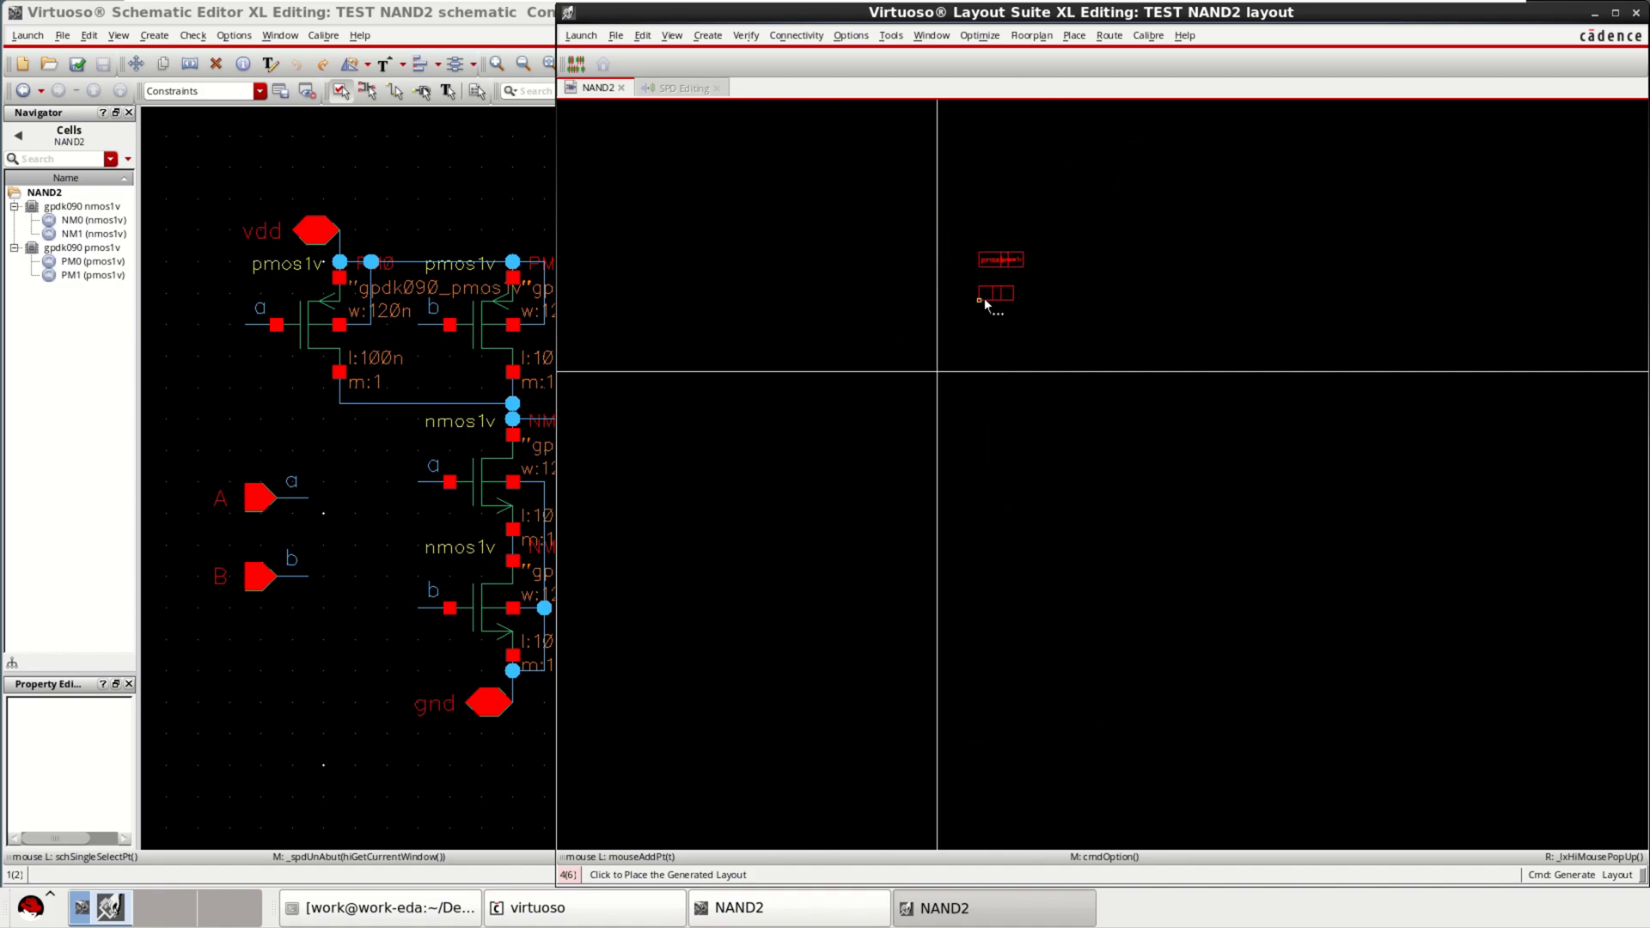
pyautogui.scroll(5, 1005, 361)
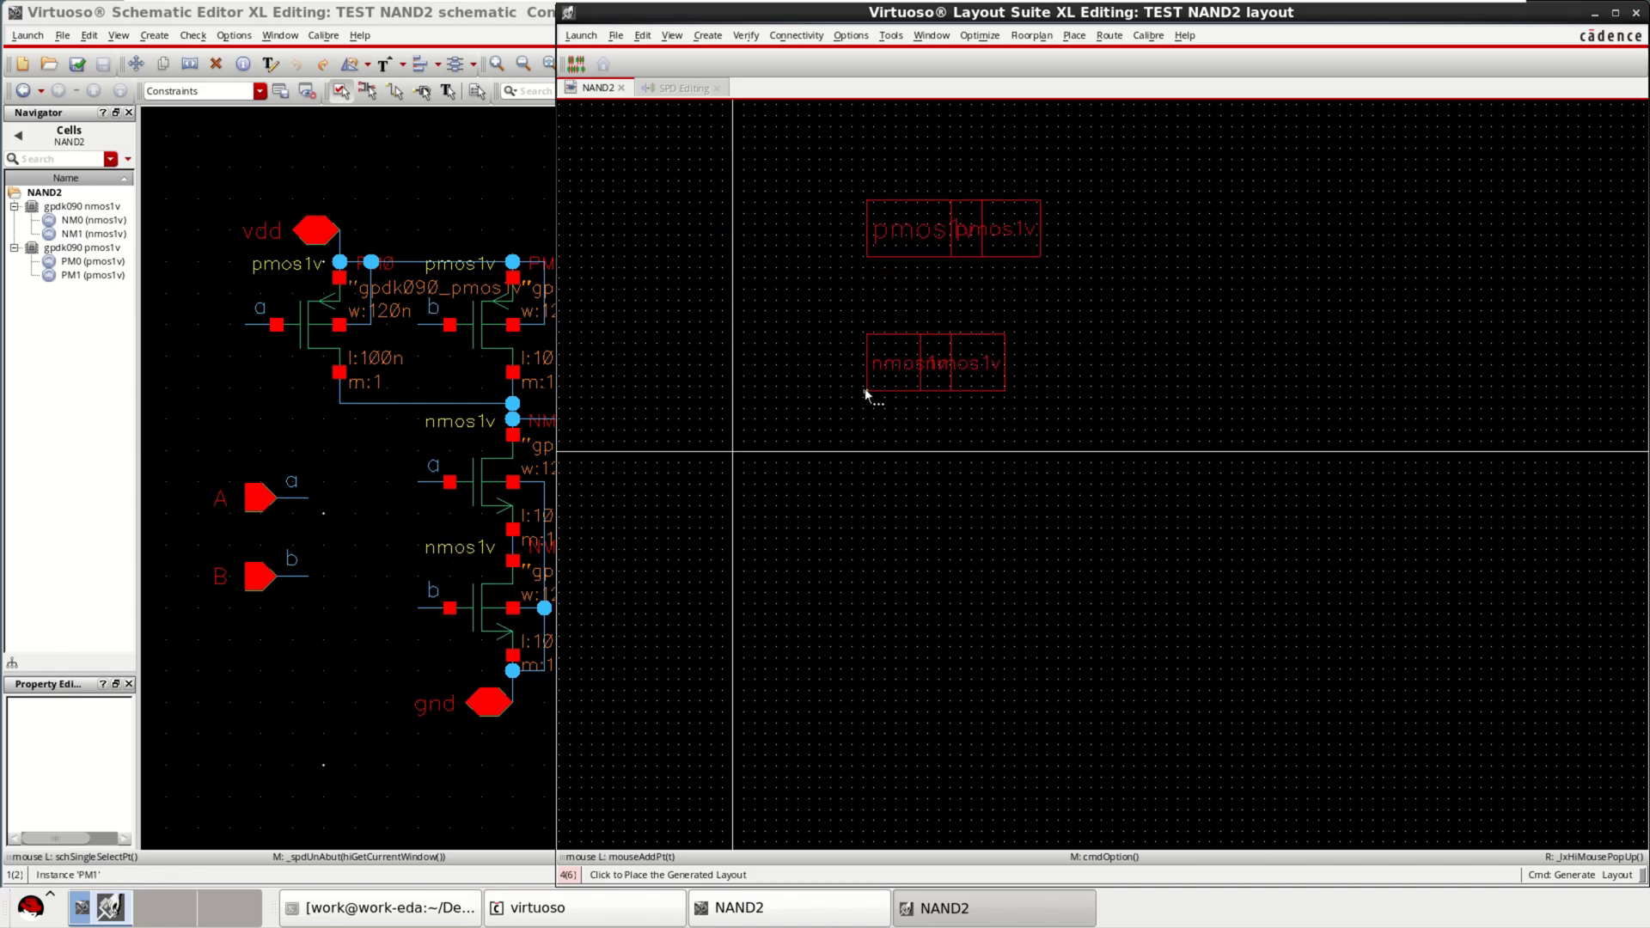
pyautogui.click(805, 394)
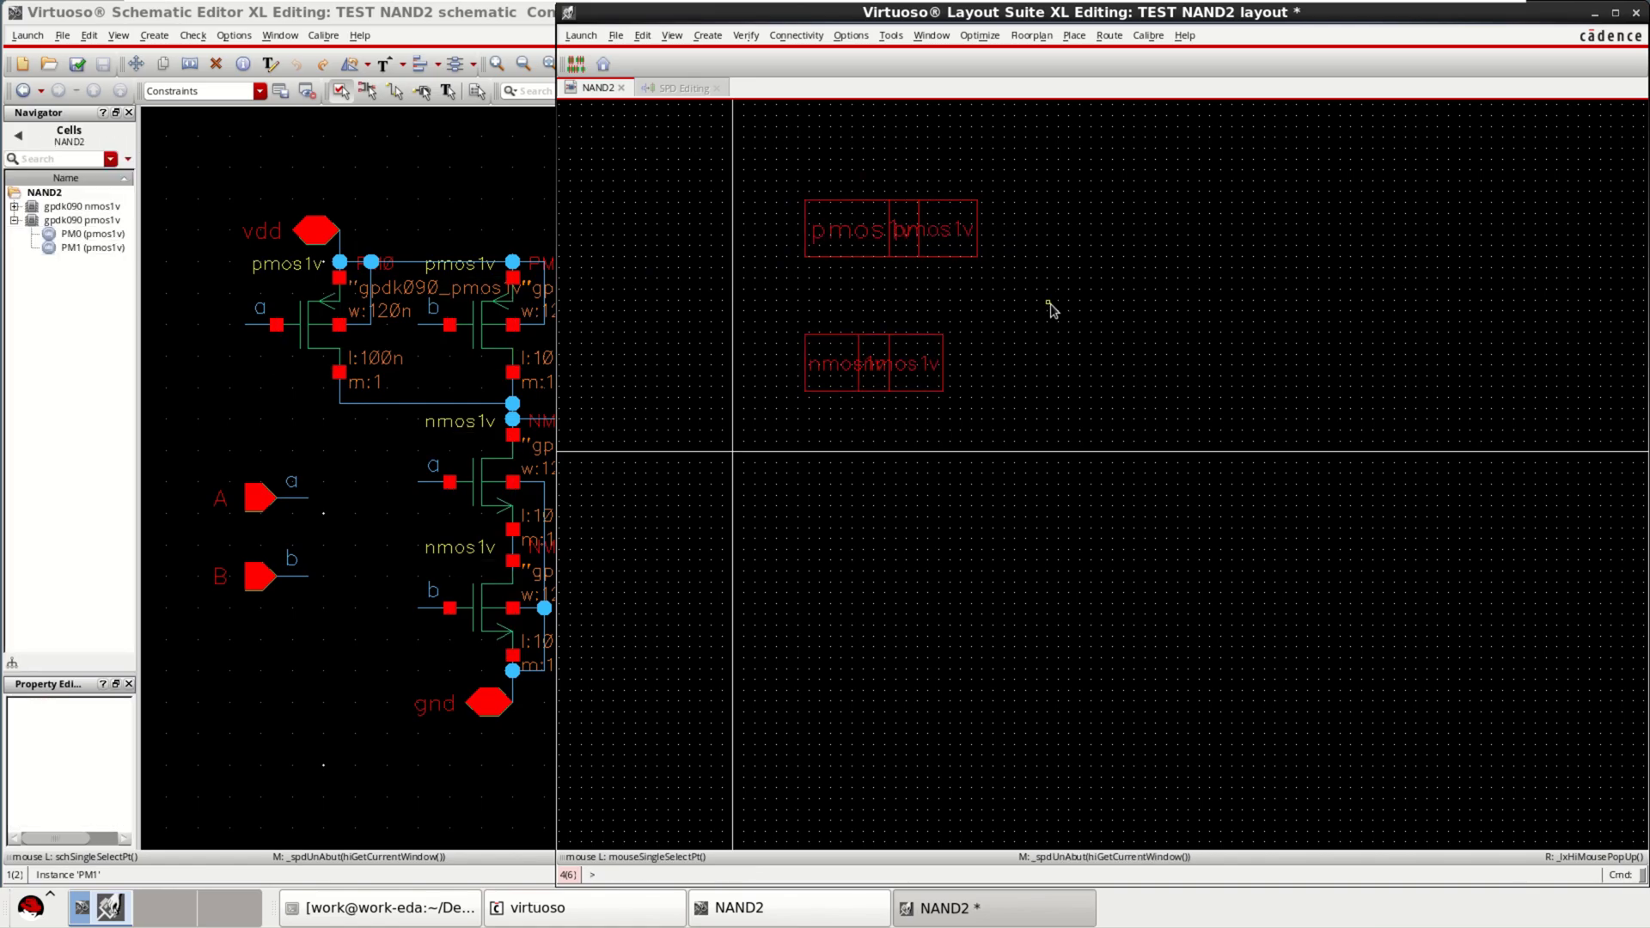
pyautogui.press('f')
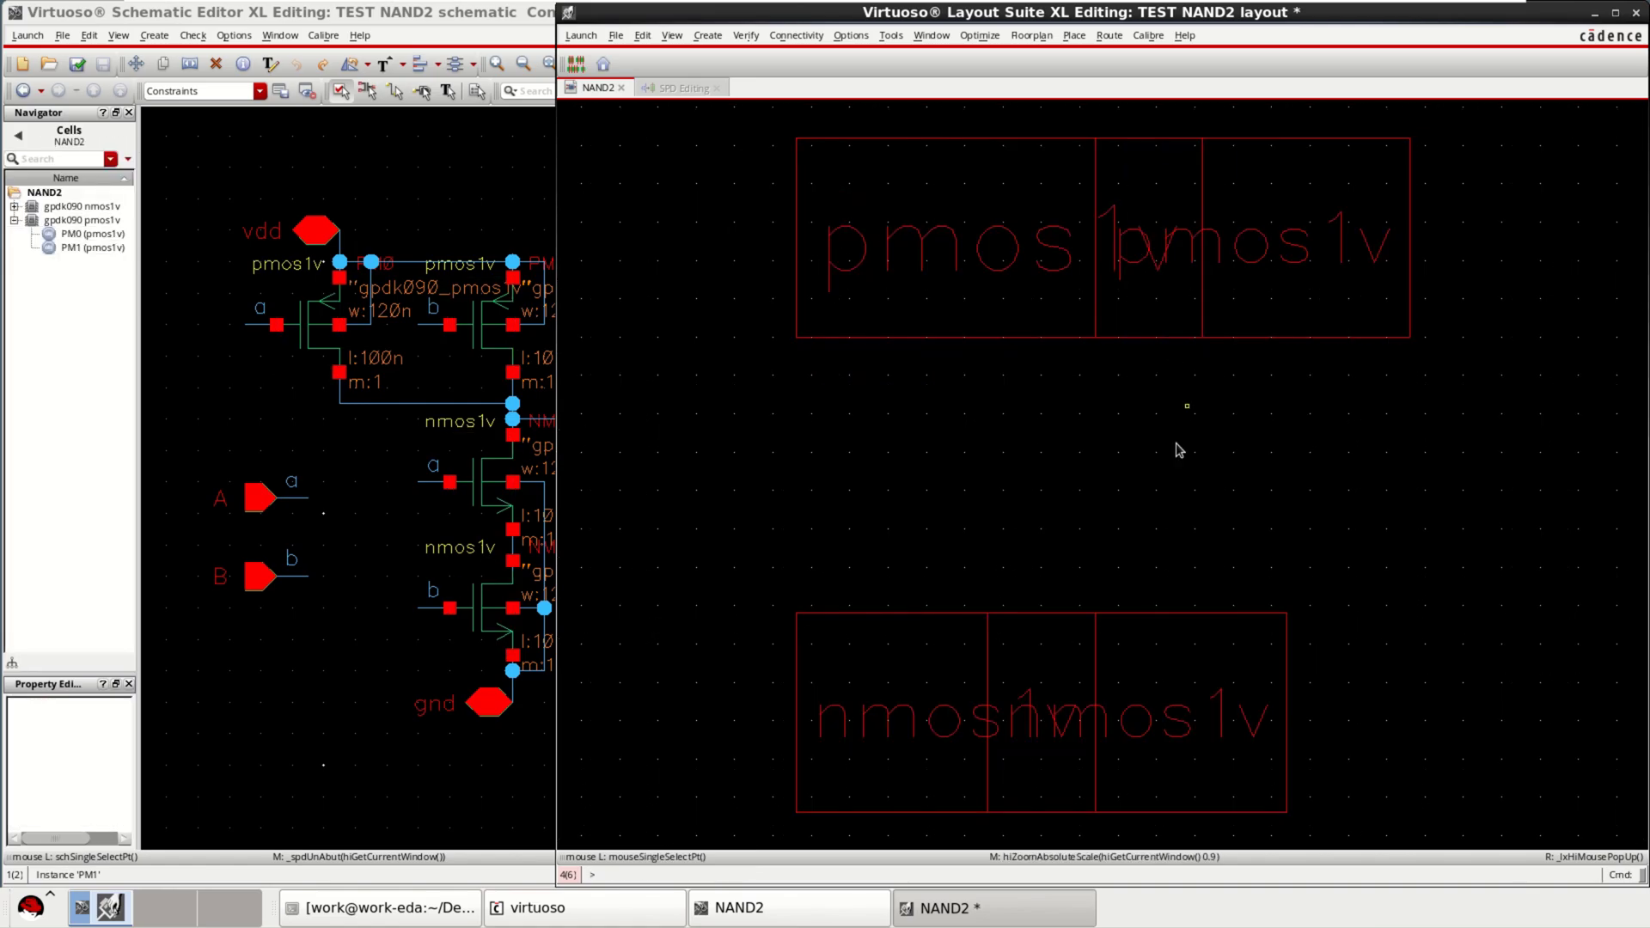
pyautogui.press('shift')
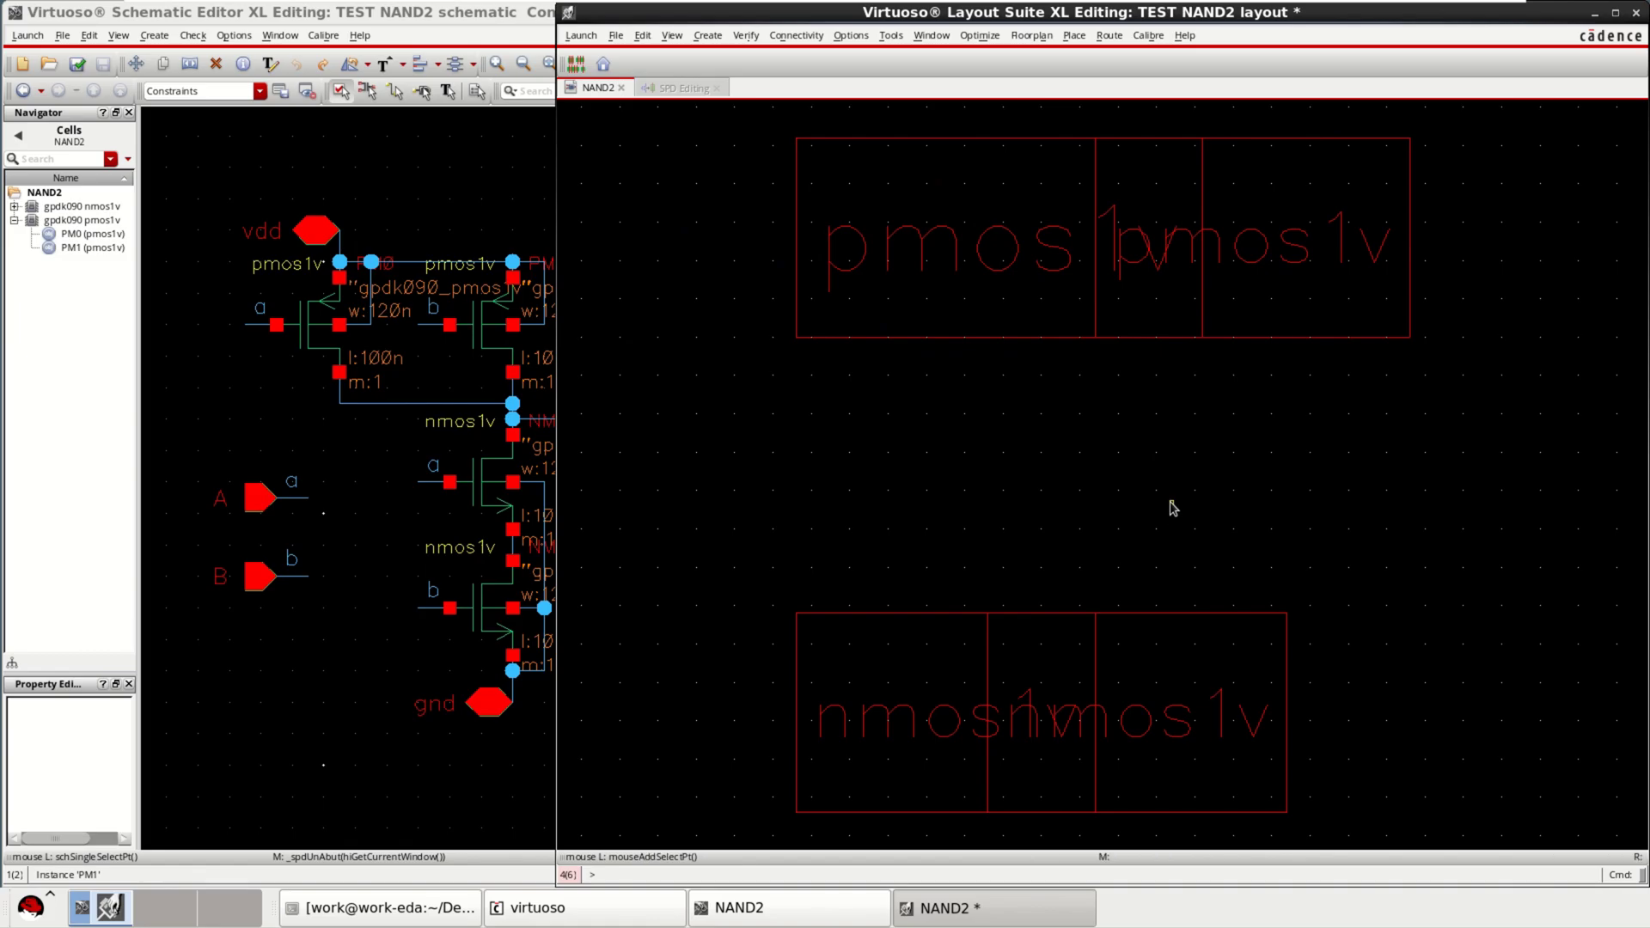
pyautogui.hotkey('shift', 'f')
pyautogui.keyDown('ctrl'); pyautogui.scroll(-1, 1367, 473); pyautogui.keyUp('ctrl')
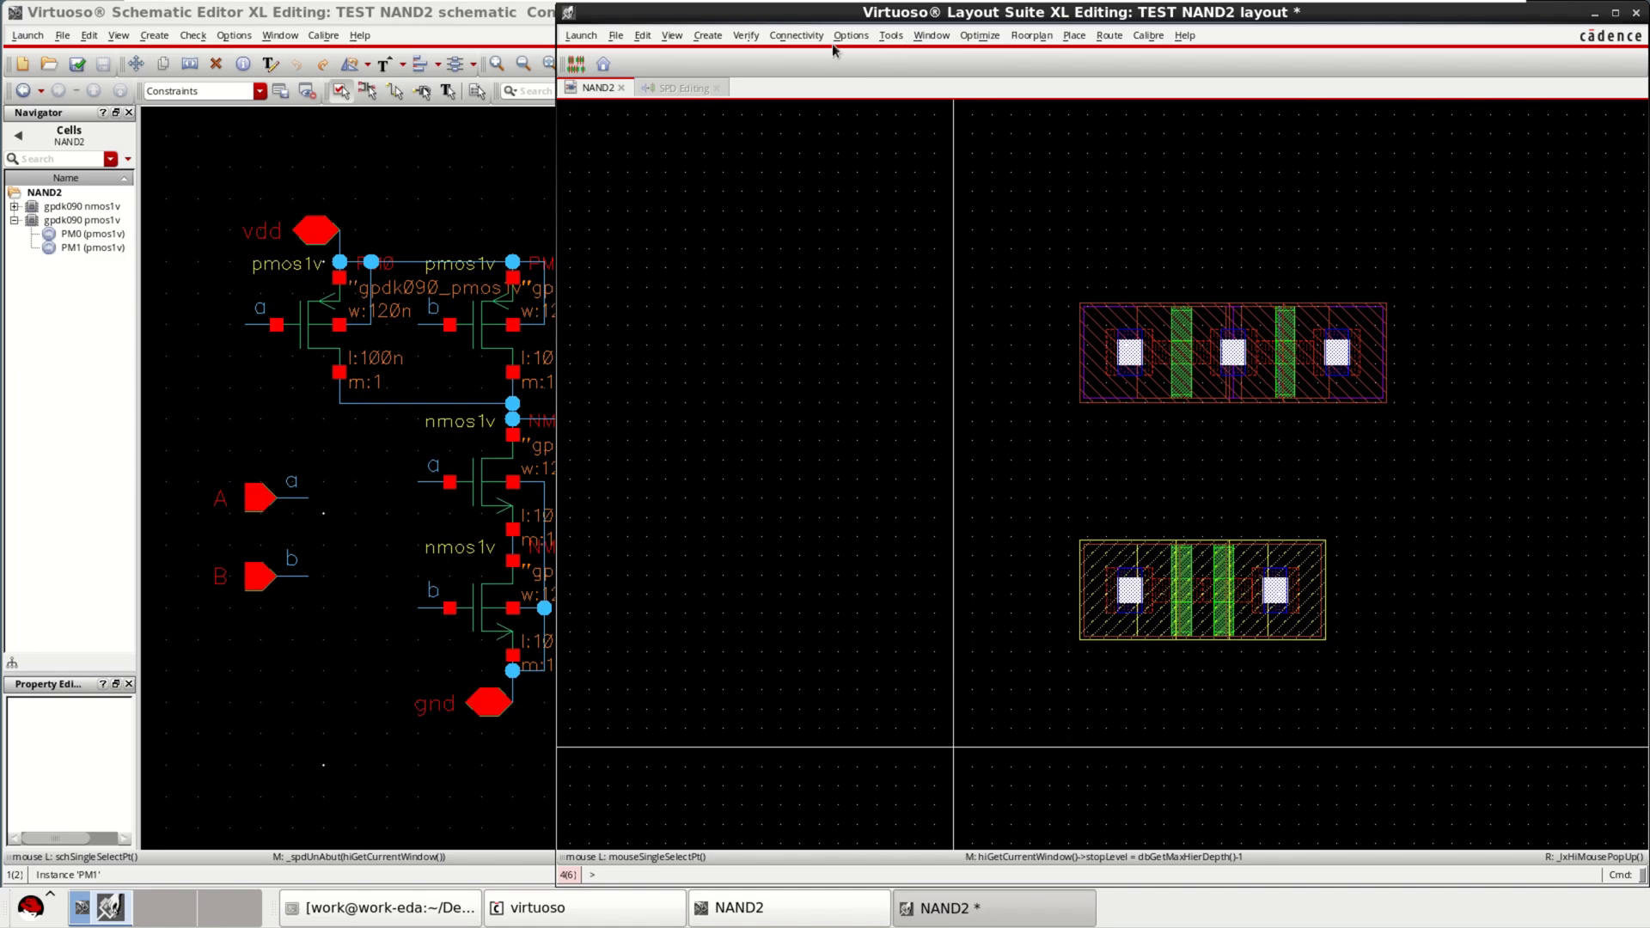
# Step: Generate pins A and B from the schematic and place them left of the transistors
pyautogui.click(801, 36)
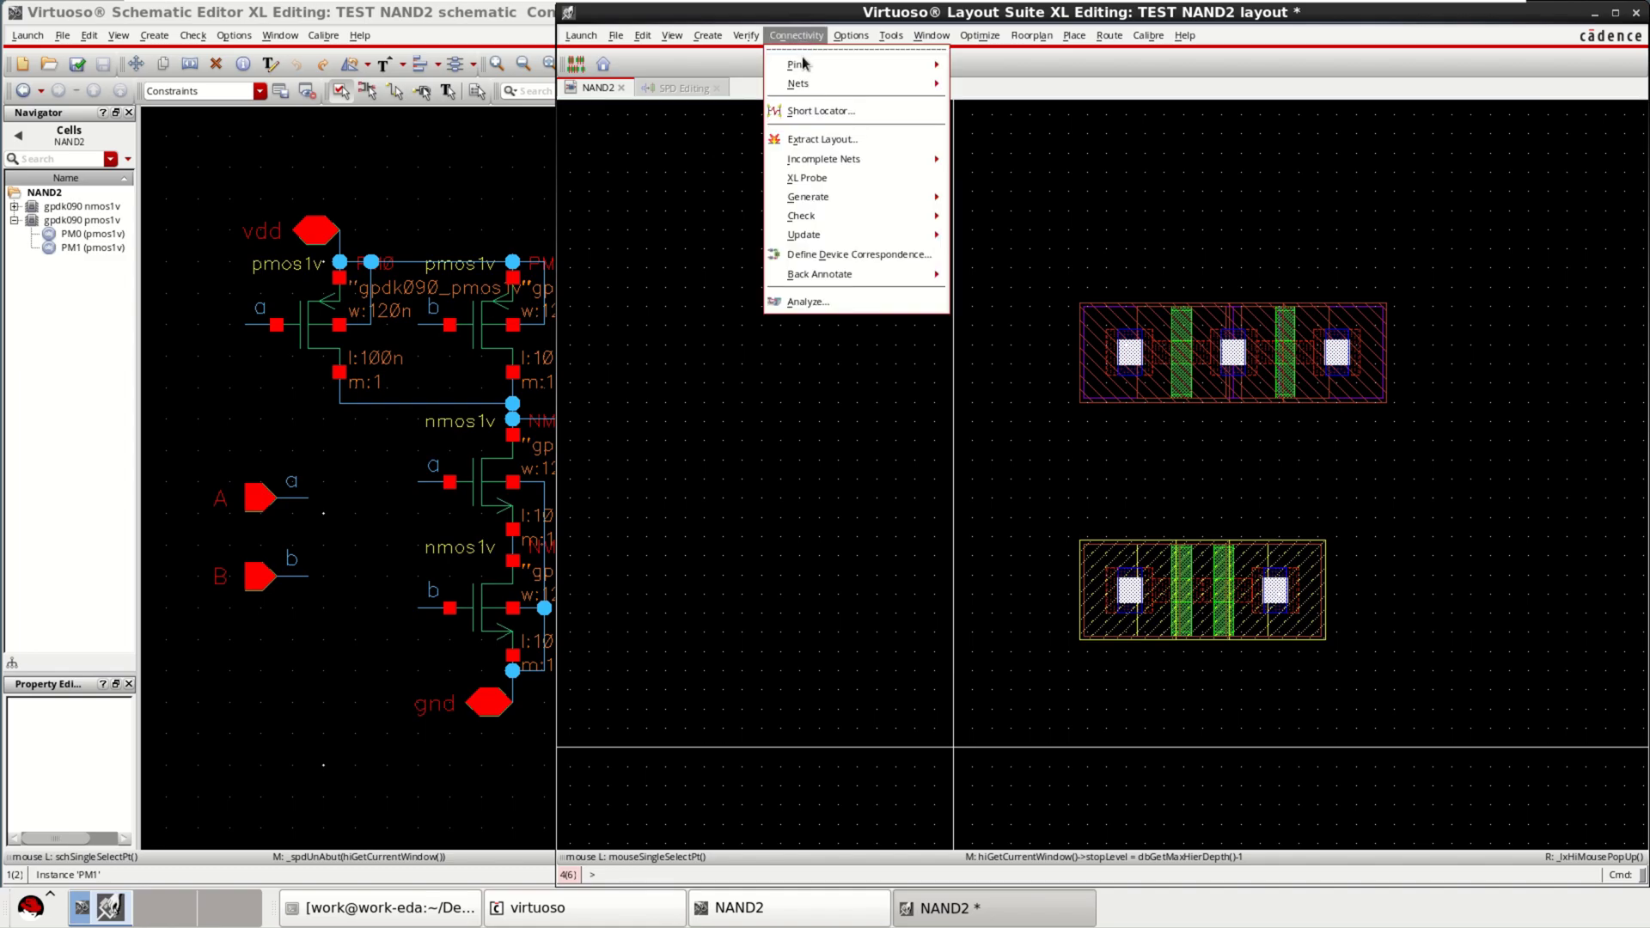
pyautogui.moveTo(875, 200)
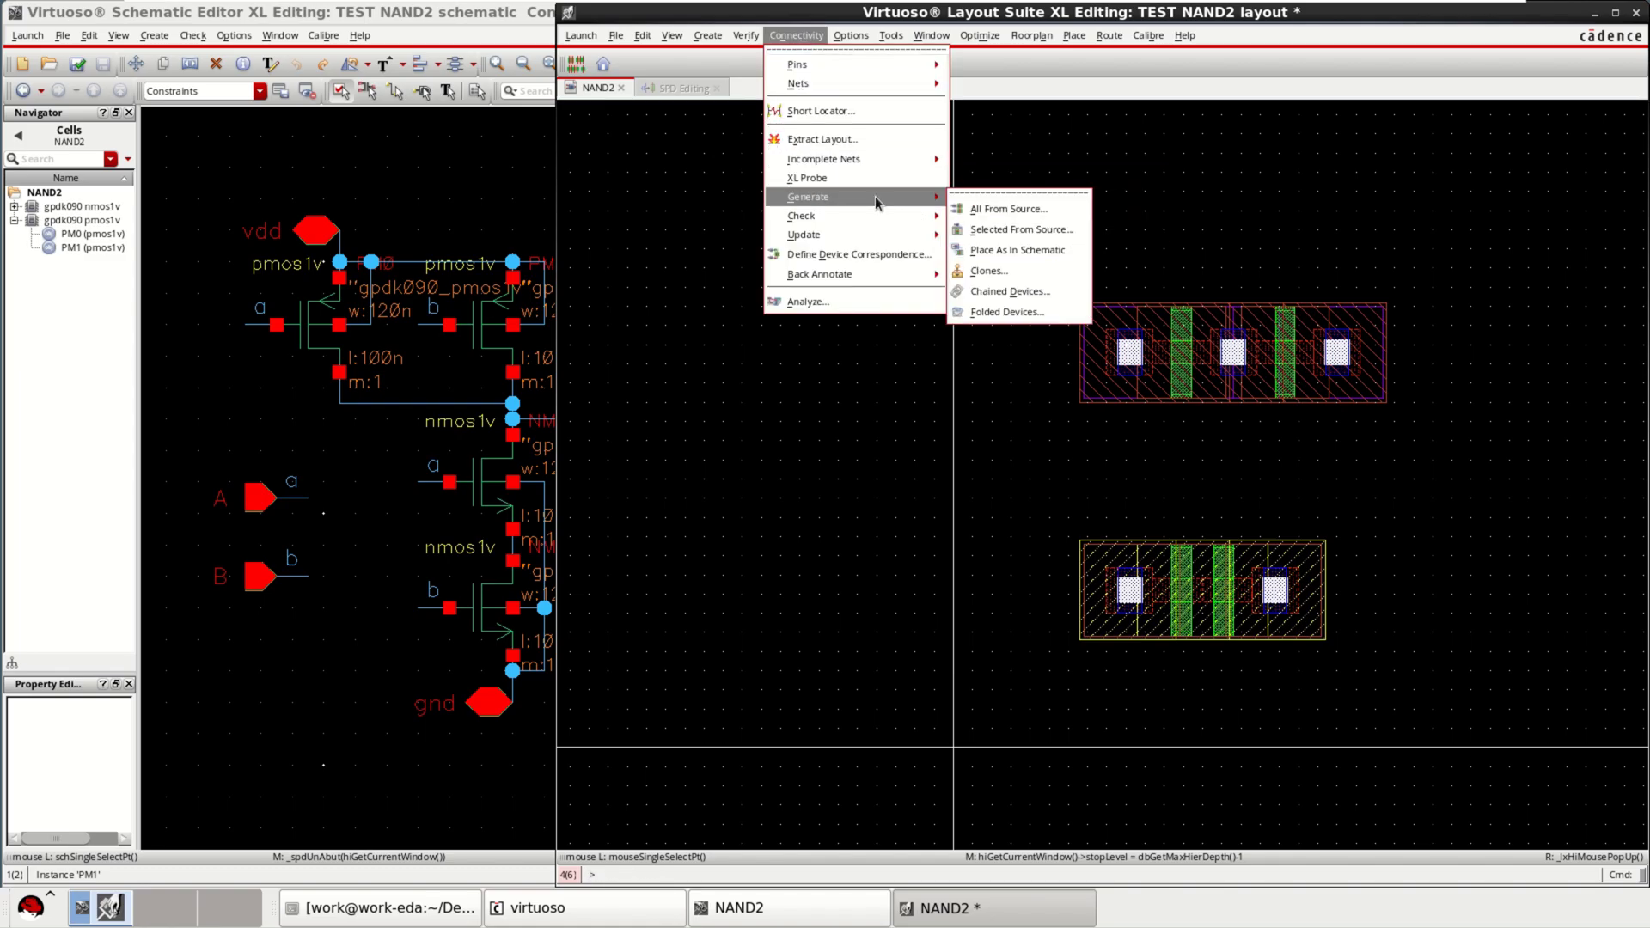
pyautogui.click(1050, 230)
pyautogui.moveTo(197, 468); pyautogui.dragTo(342, 649)
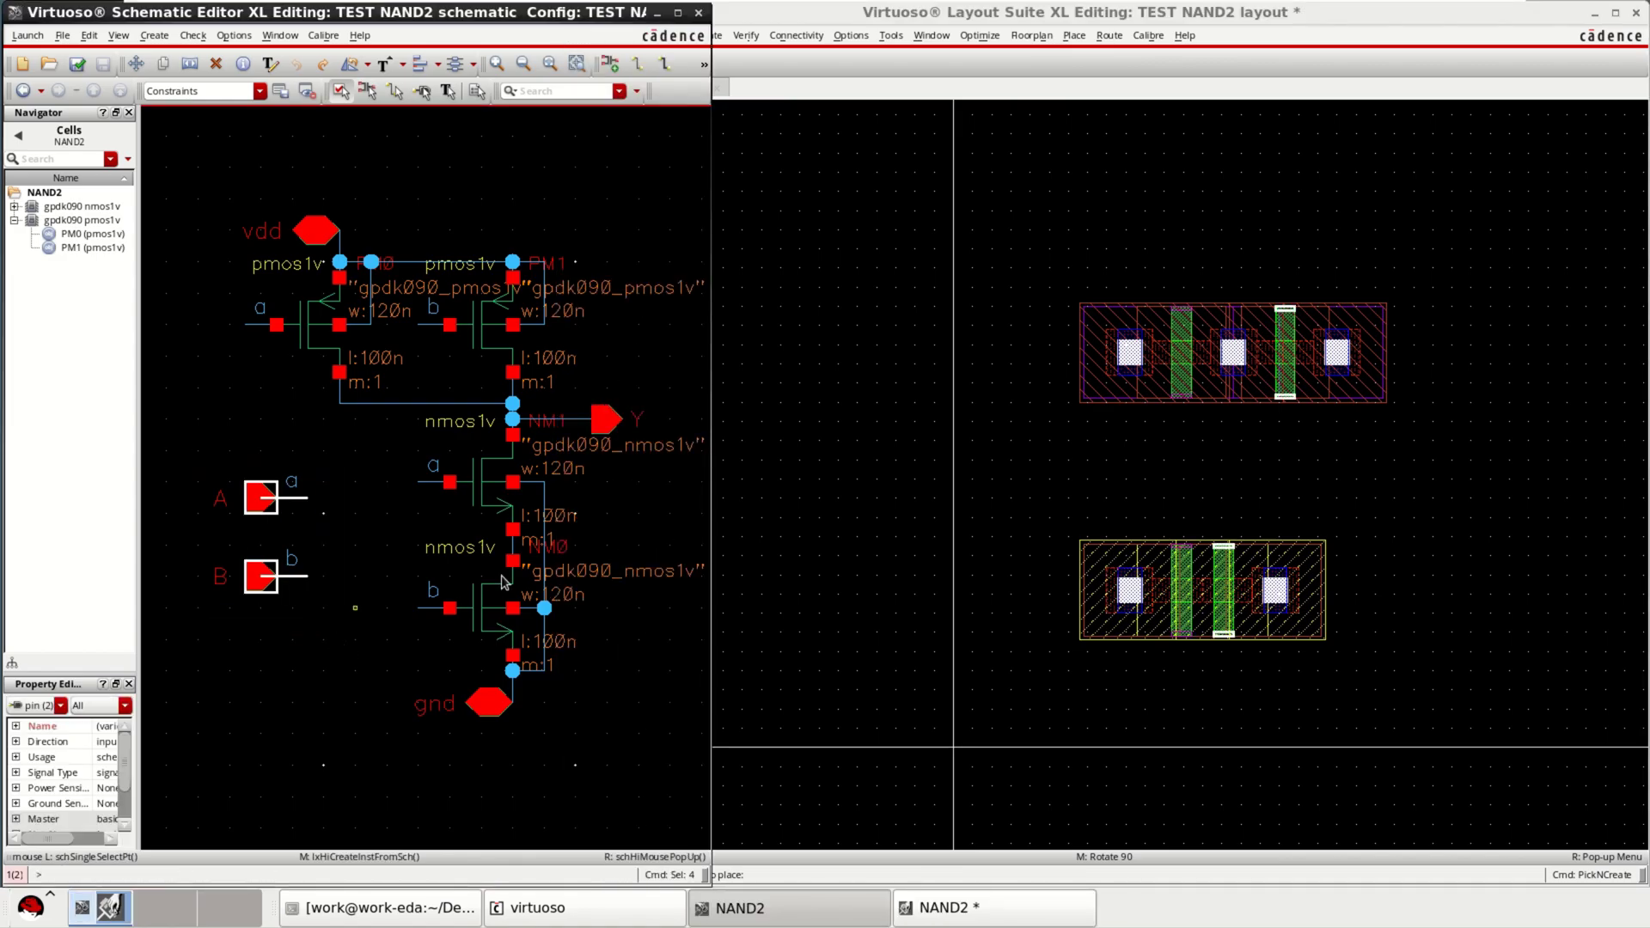
pyautogui.click(1002, 488)
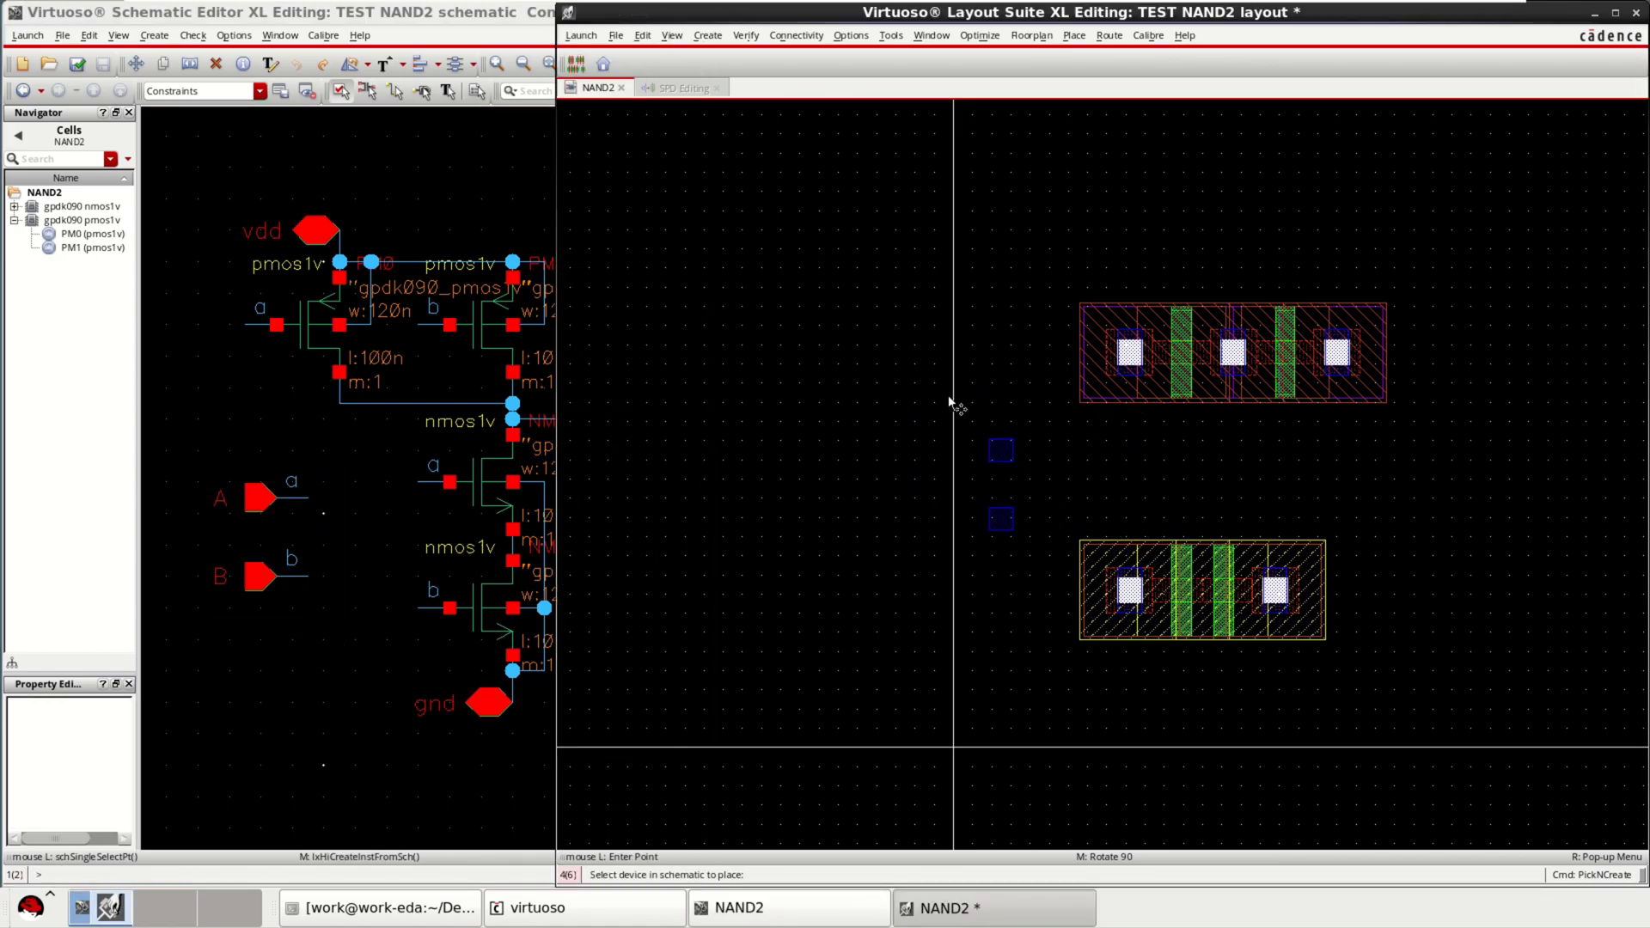
# Step: Place the vdd pin above the PMOS pair and the gnd pin below the NMOS pair
pyautogui.click(310, 234)
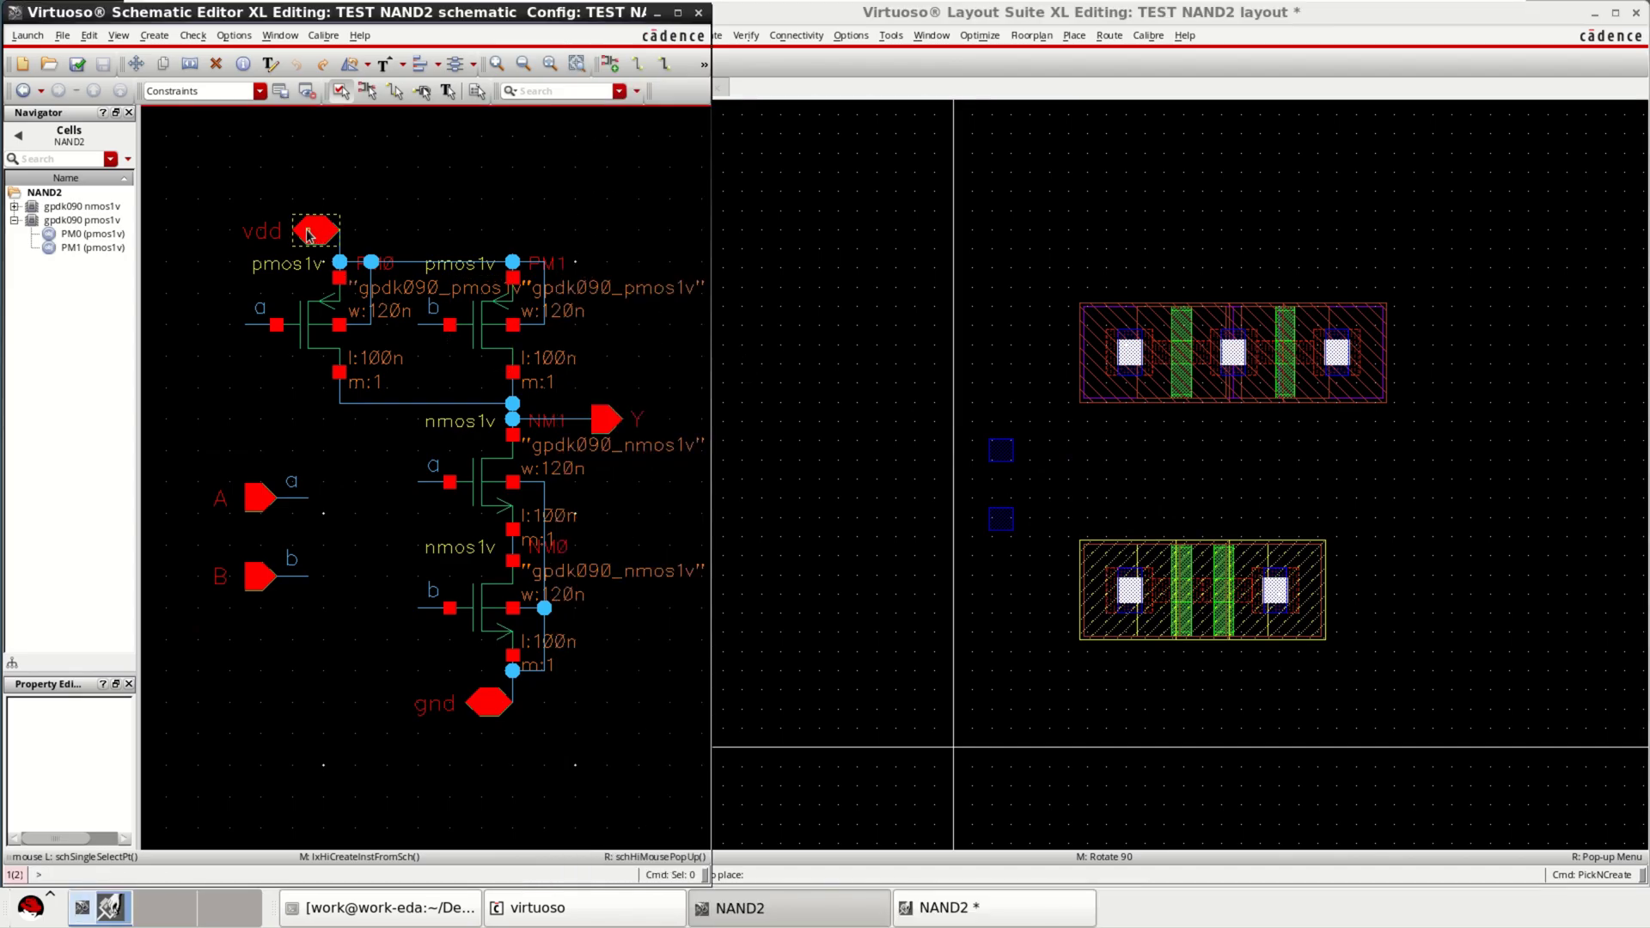
pyautogui.click(1097, 223)
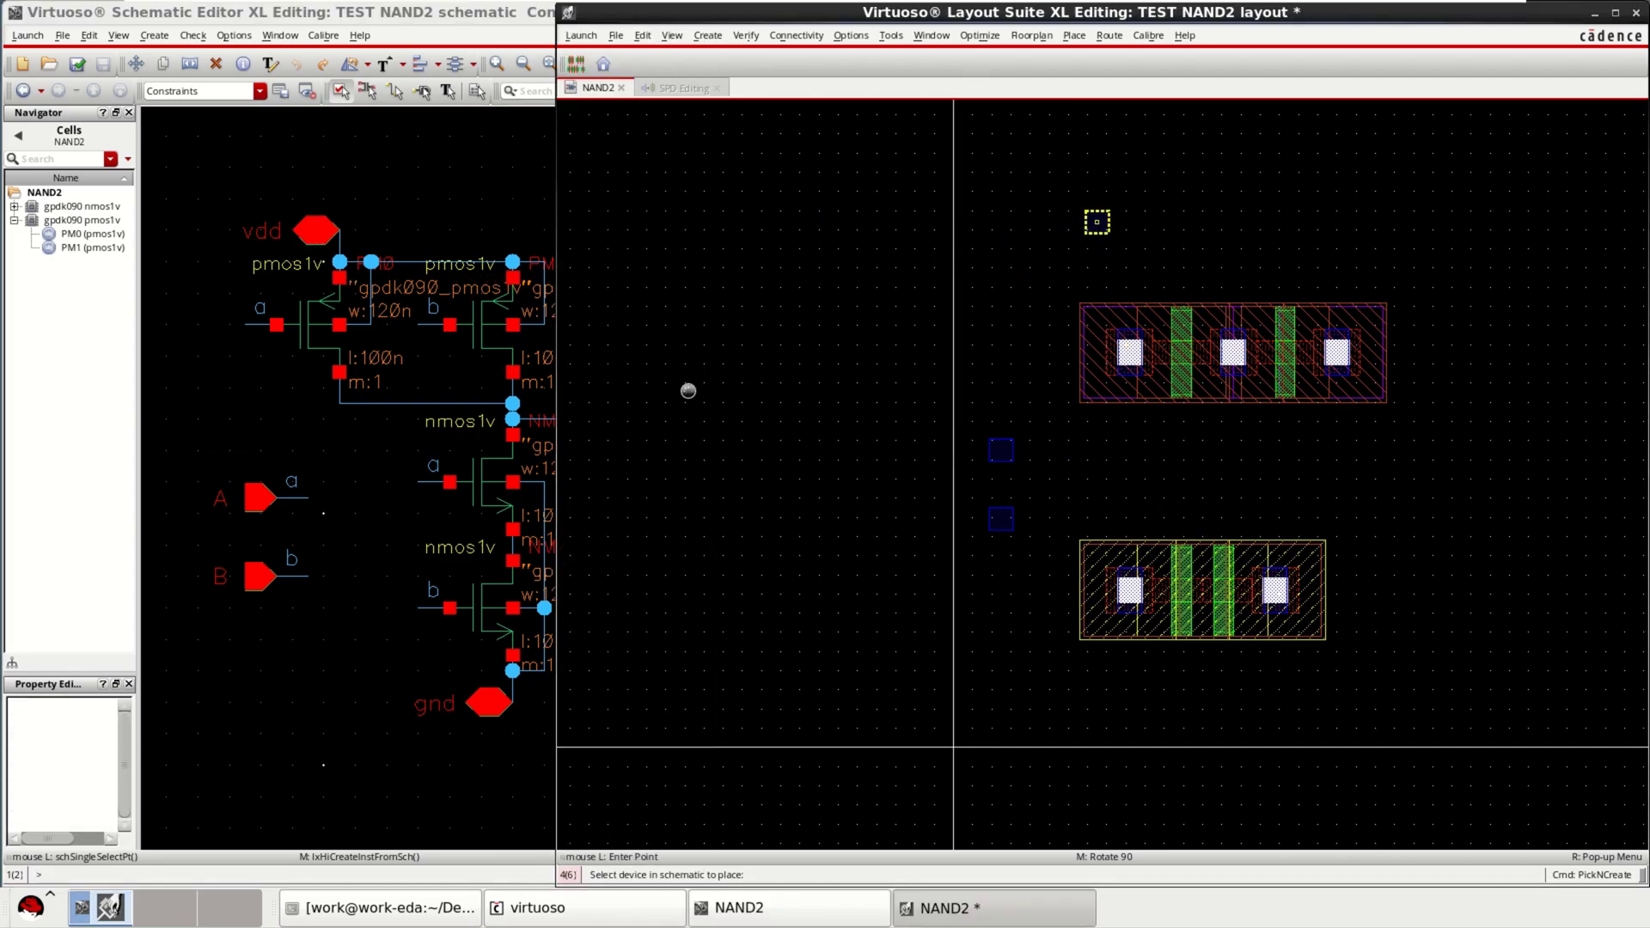
pyautogui.click(486, 705)
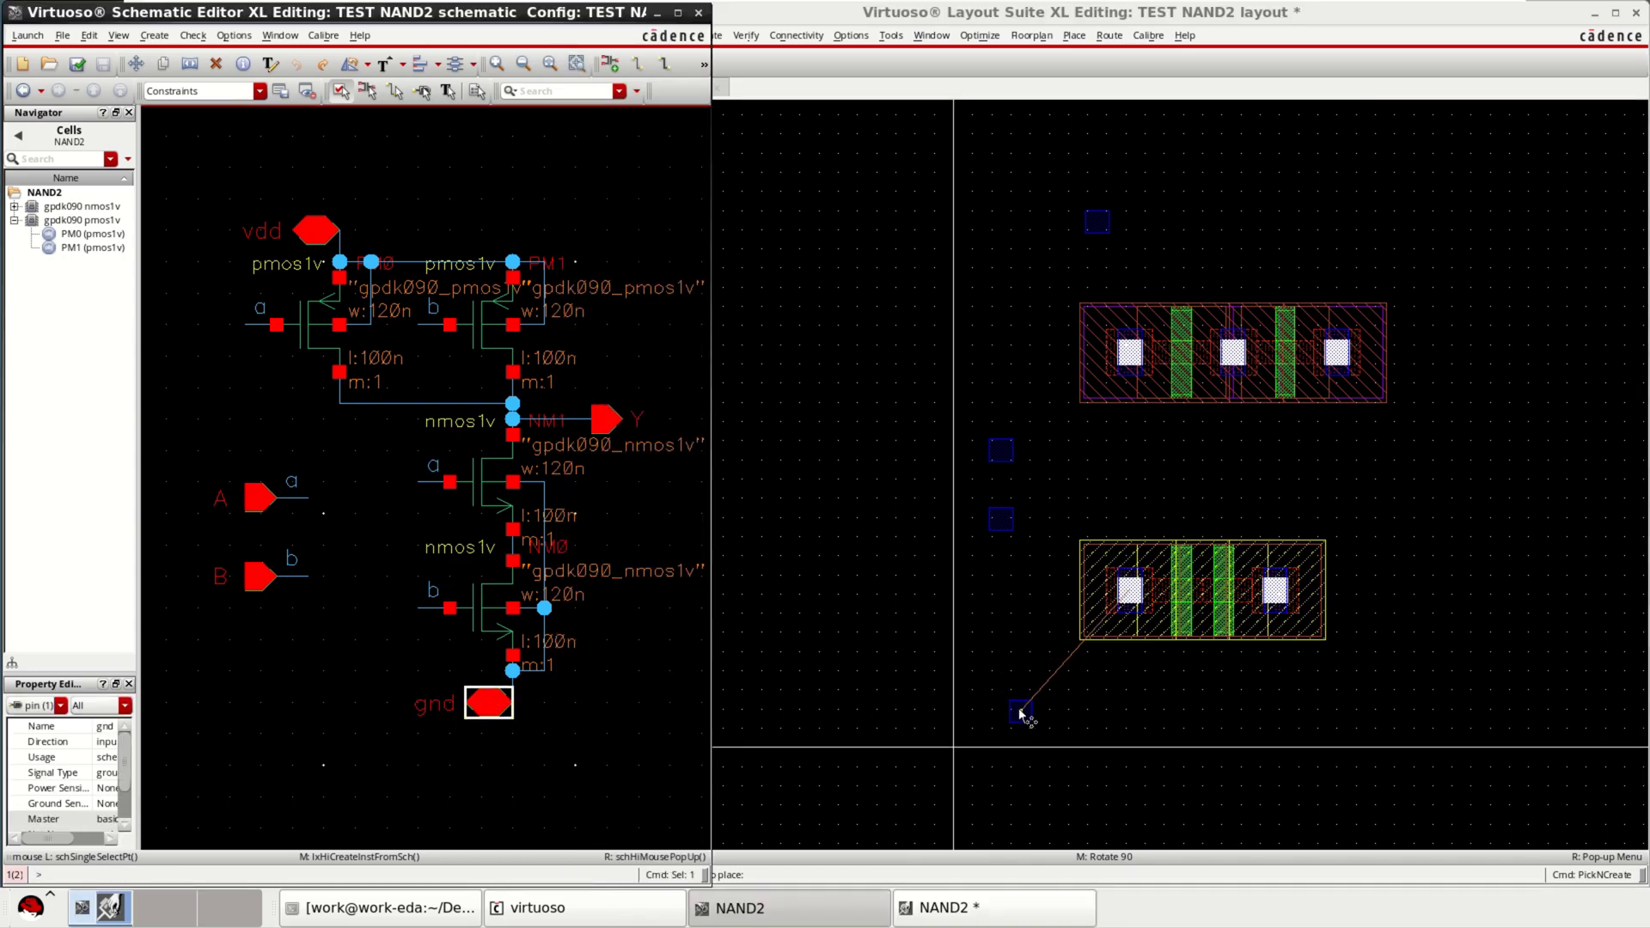
pyautogui.click(1082, 717)
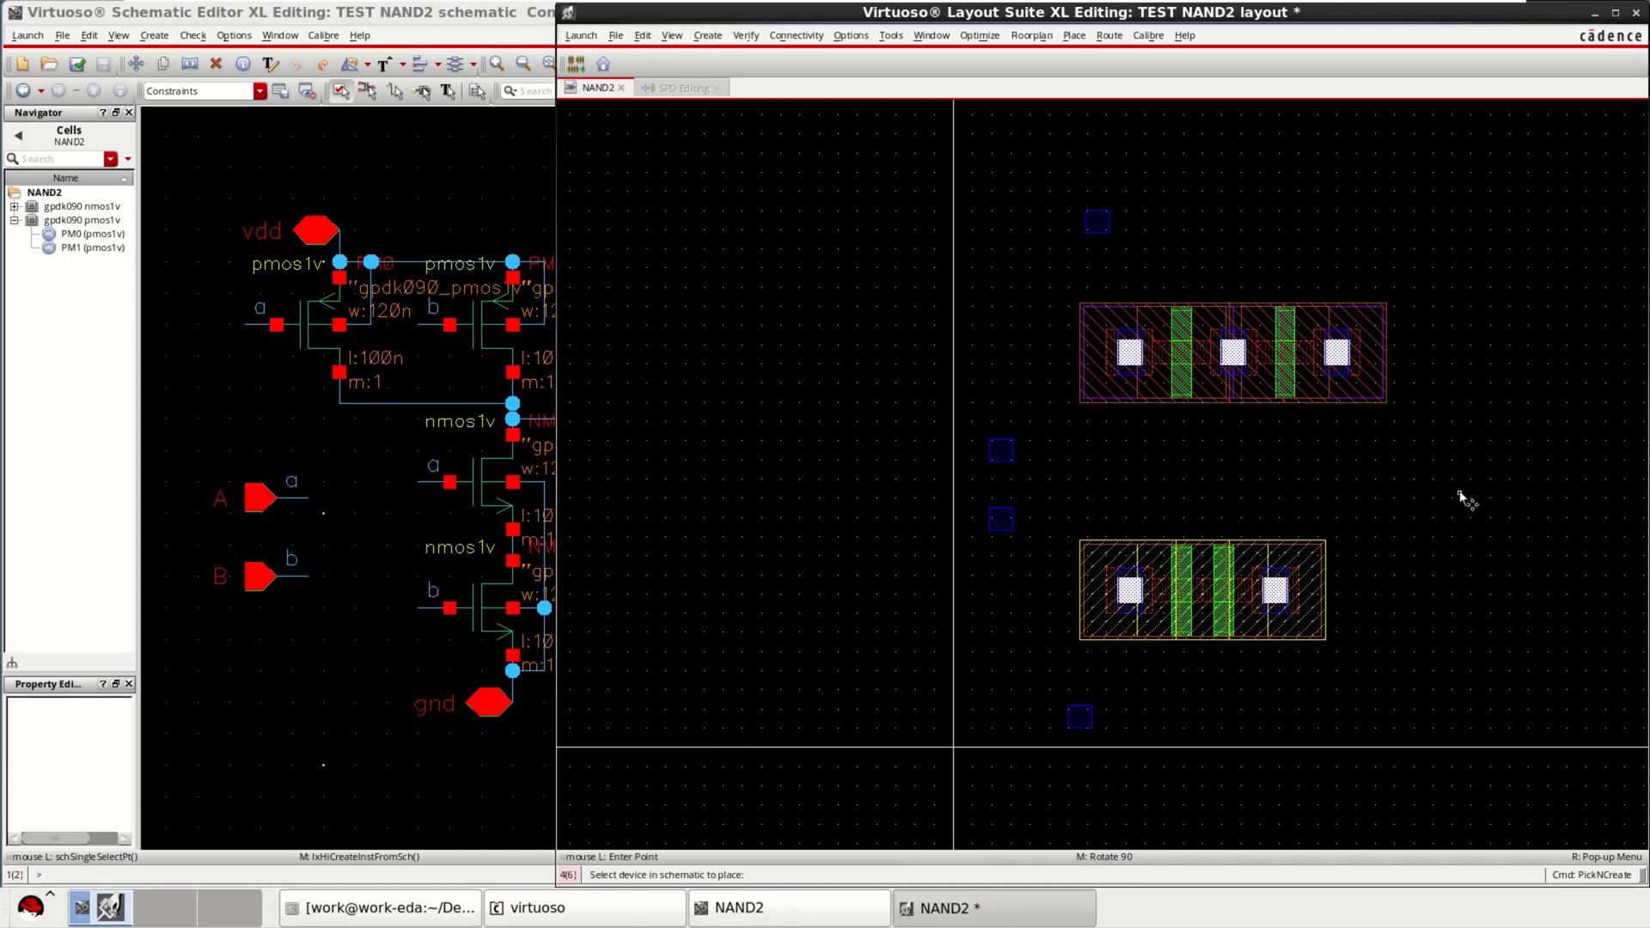
# Step: Generate output pin Y from the schematic and place it right of the transistors
pyautogui.press('Escape')
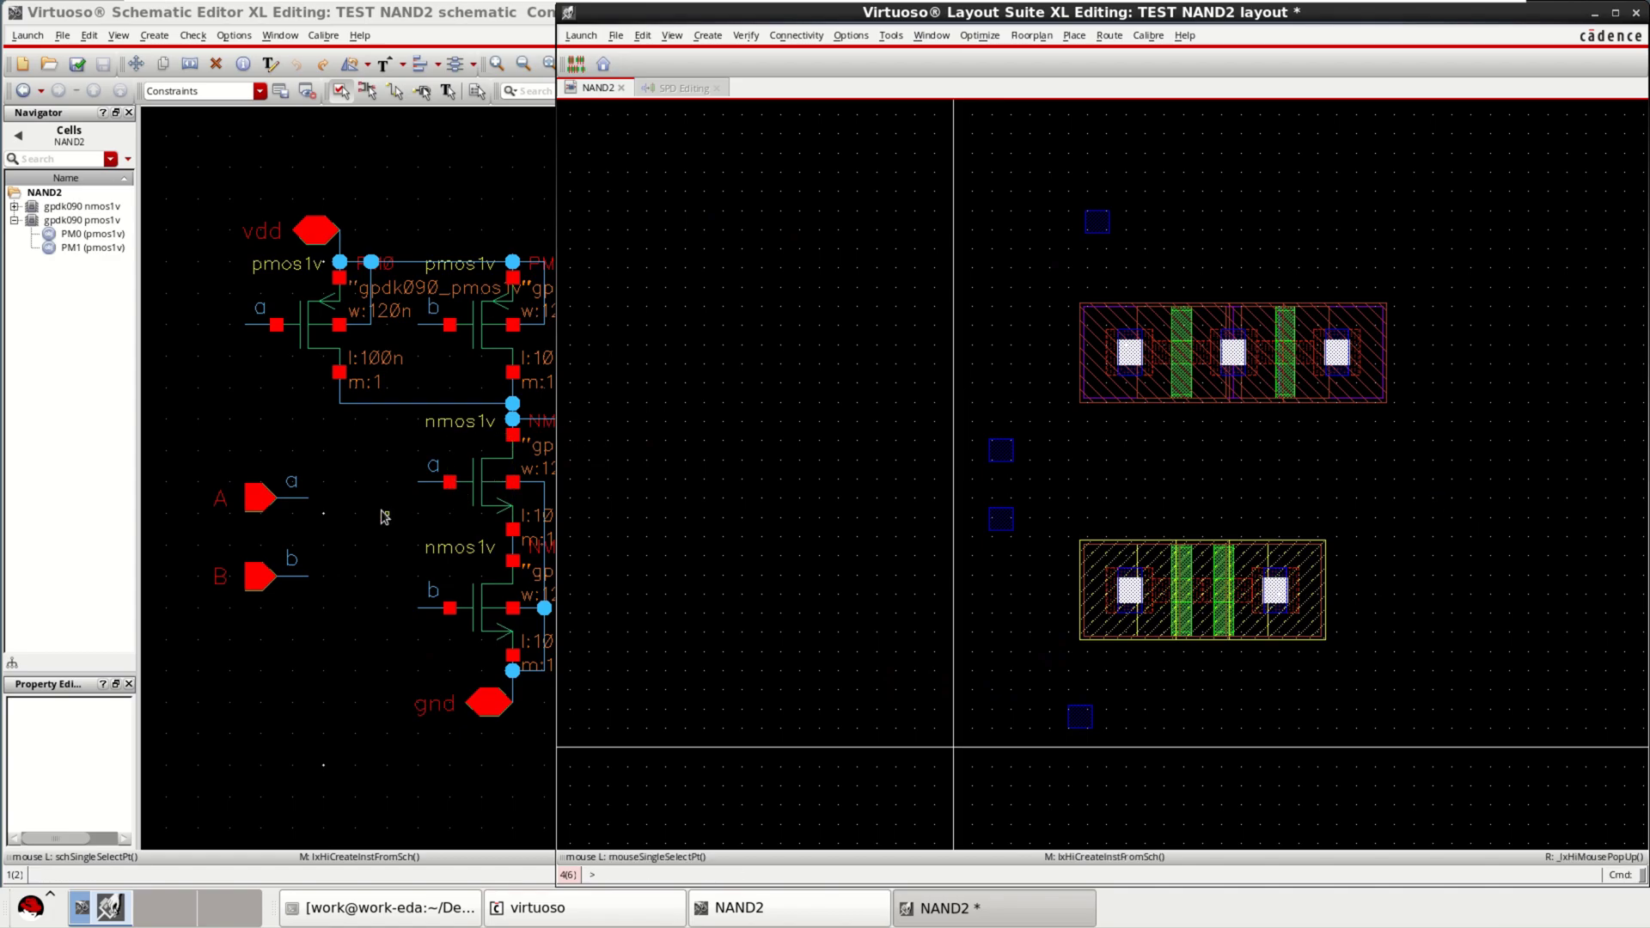
pyautogui.click(338, 693)
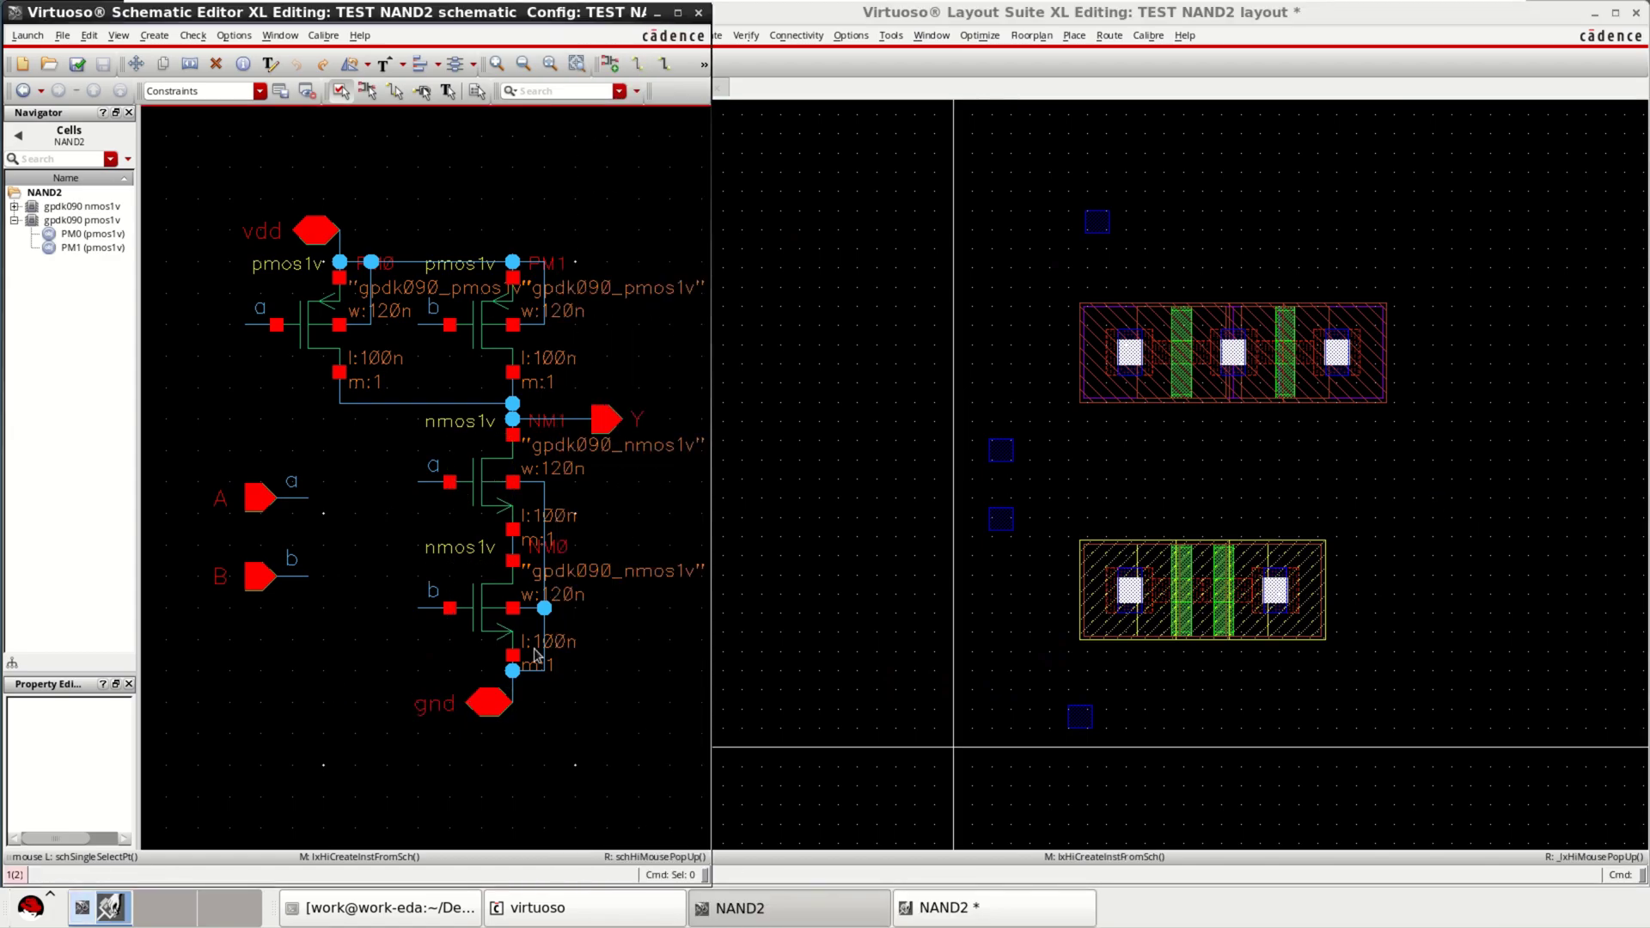
pyautogui.click(615, 420)
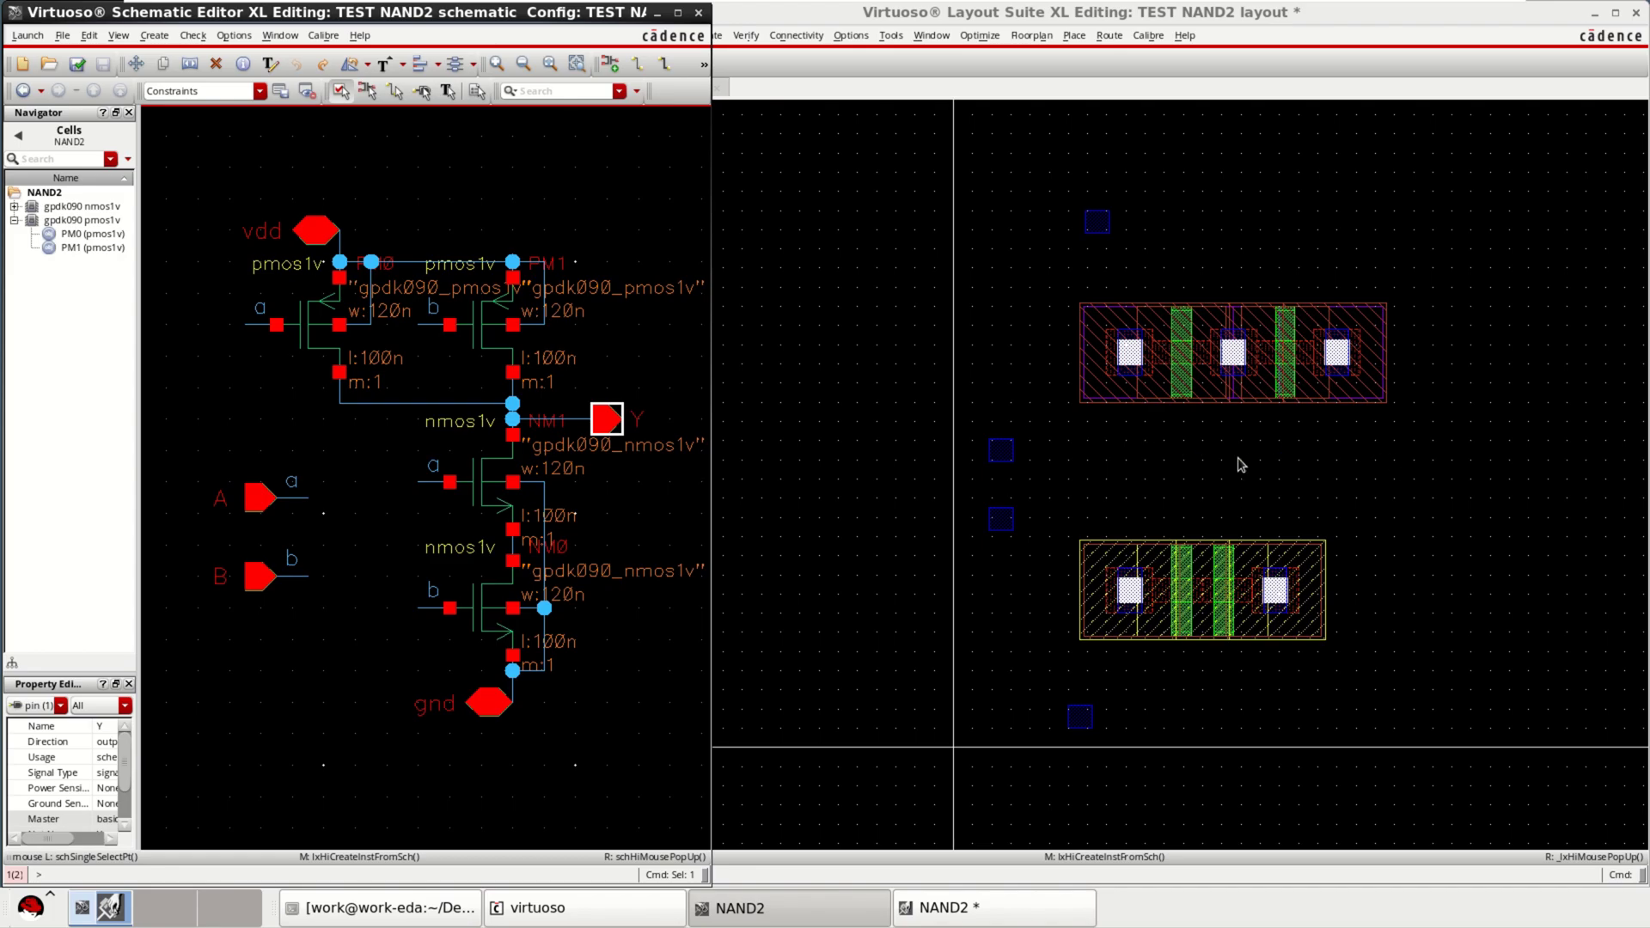
pyautogui.click(969, 93)
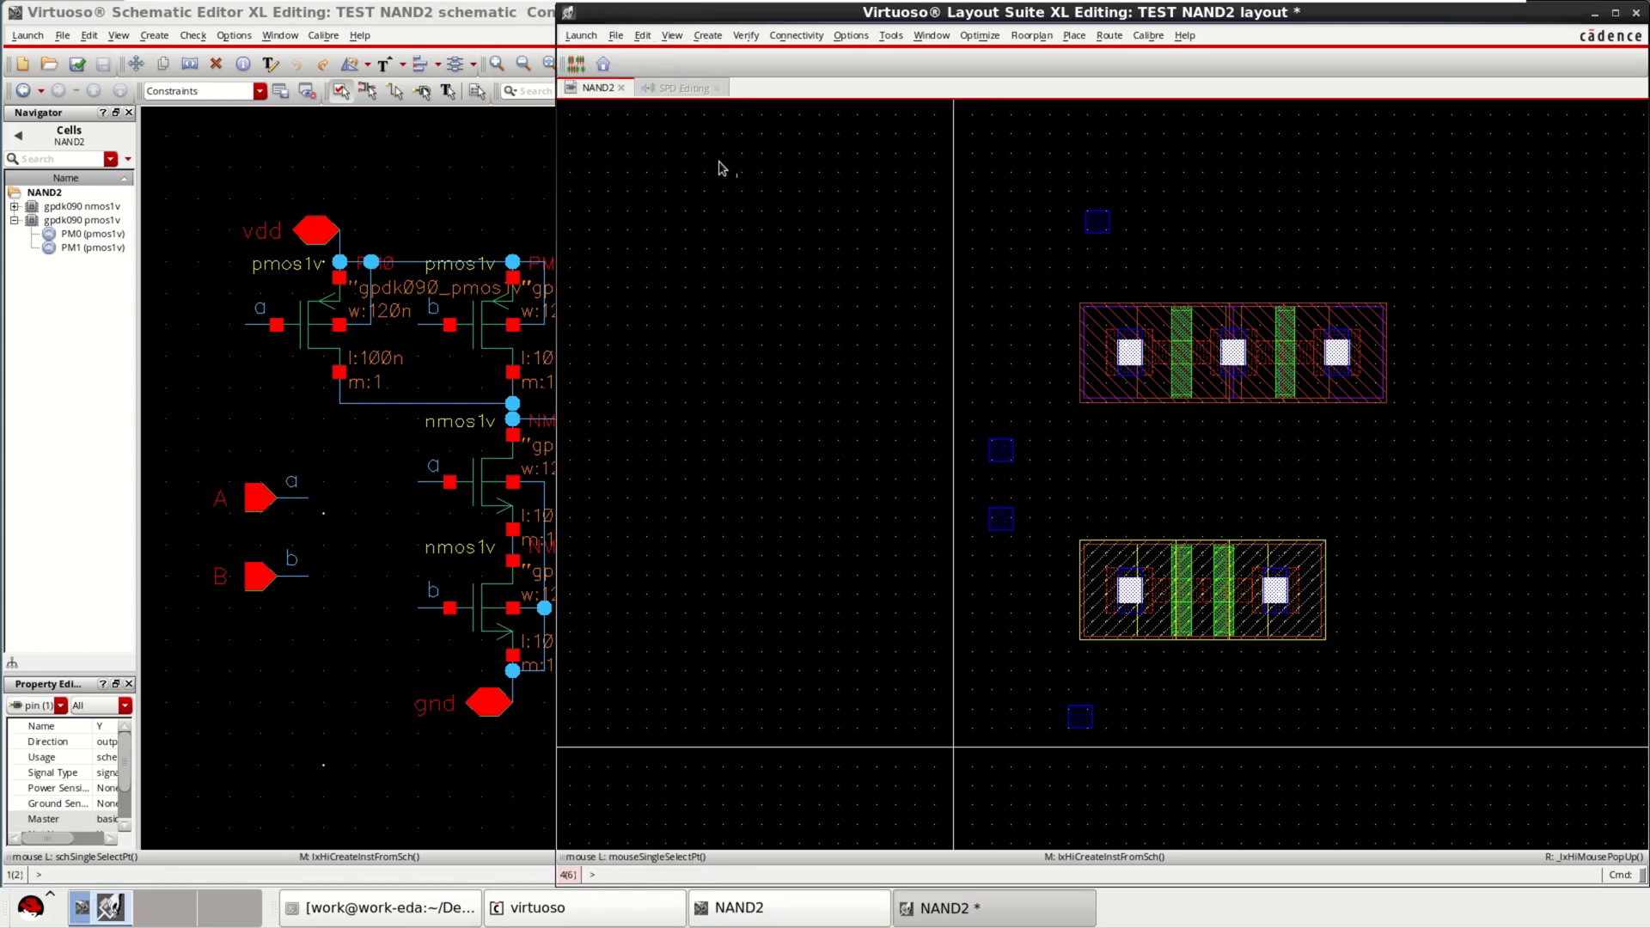
pyautogui.click(806, 38)
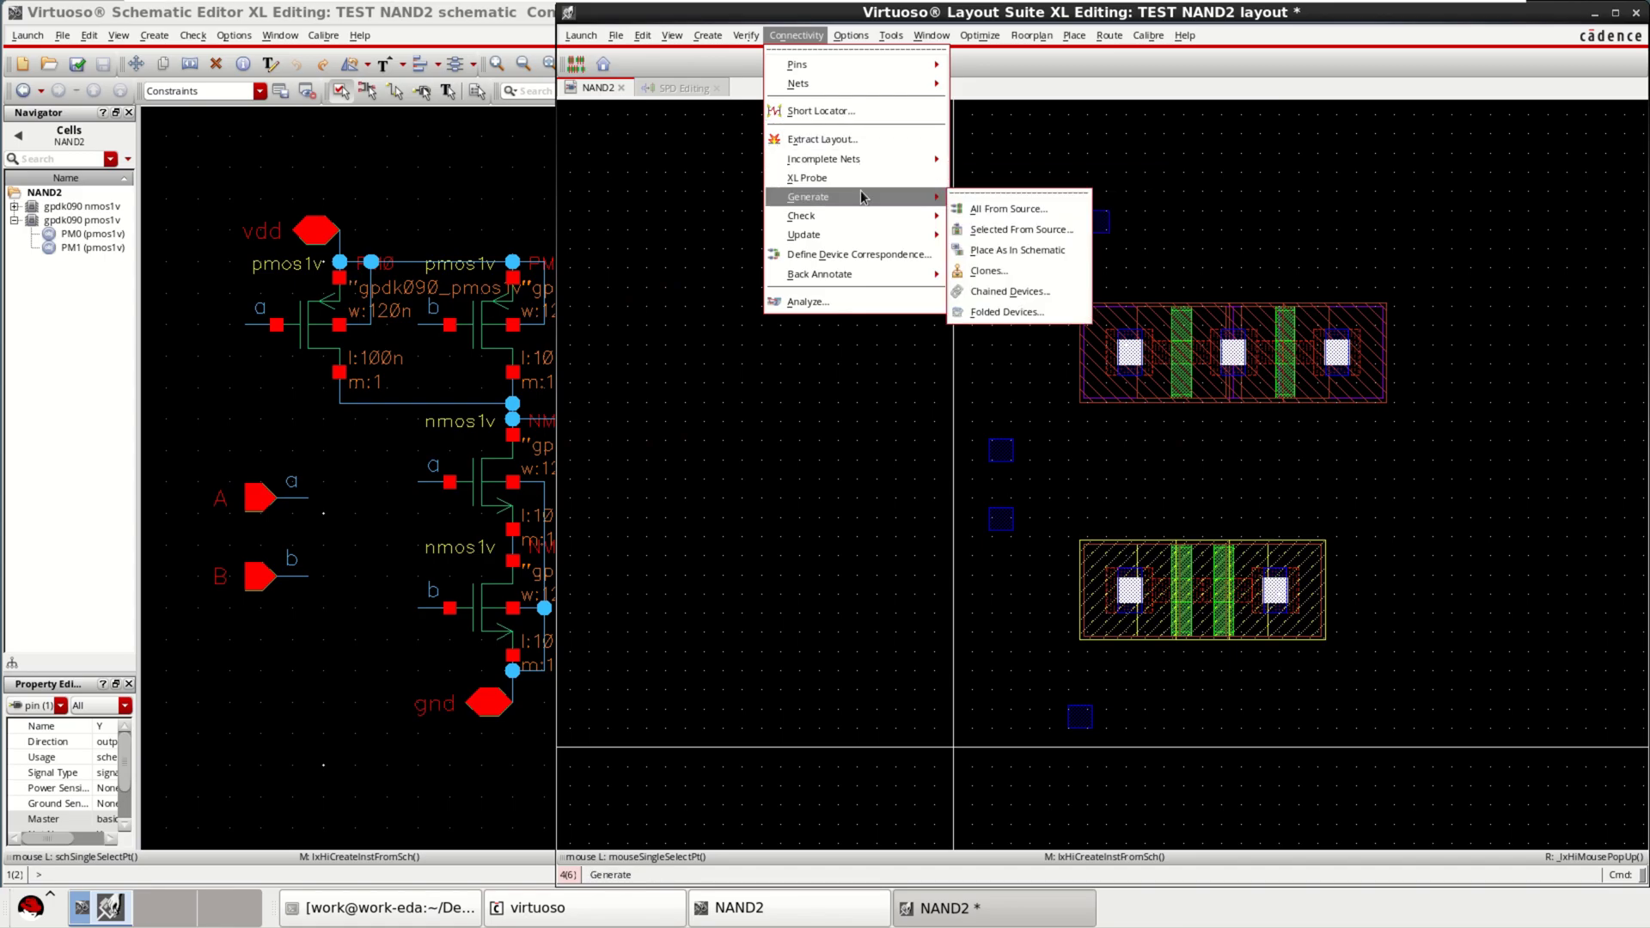
pyautogui.click(1018, 228)
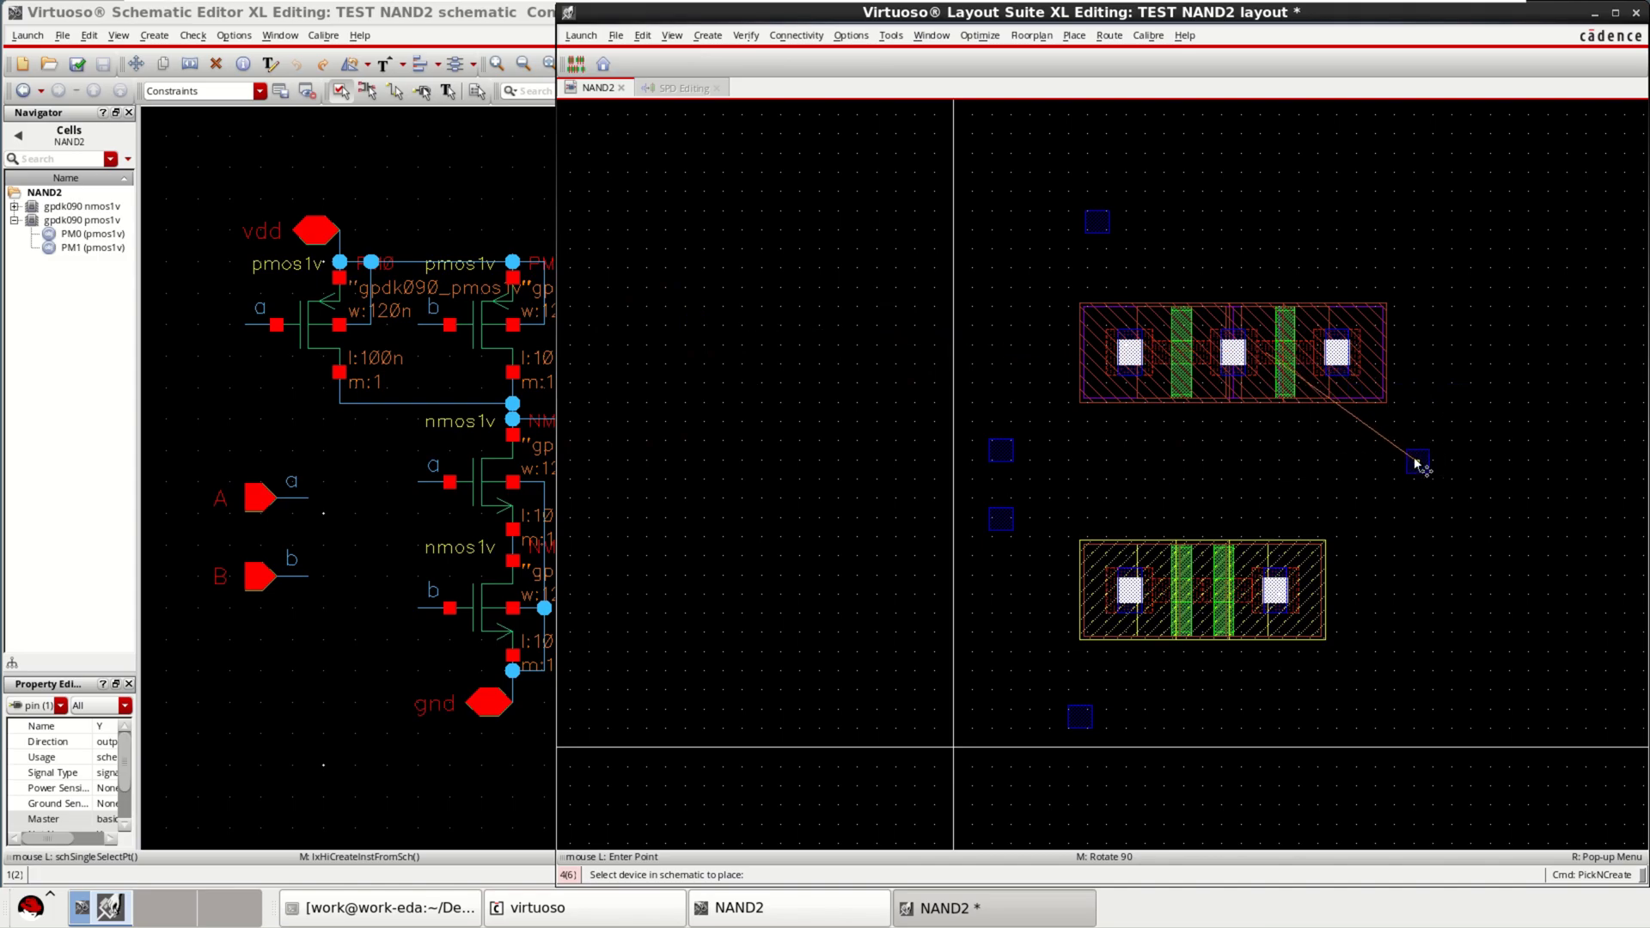
pyautogui.click(1427, 465)
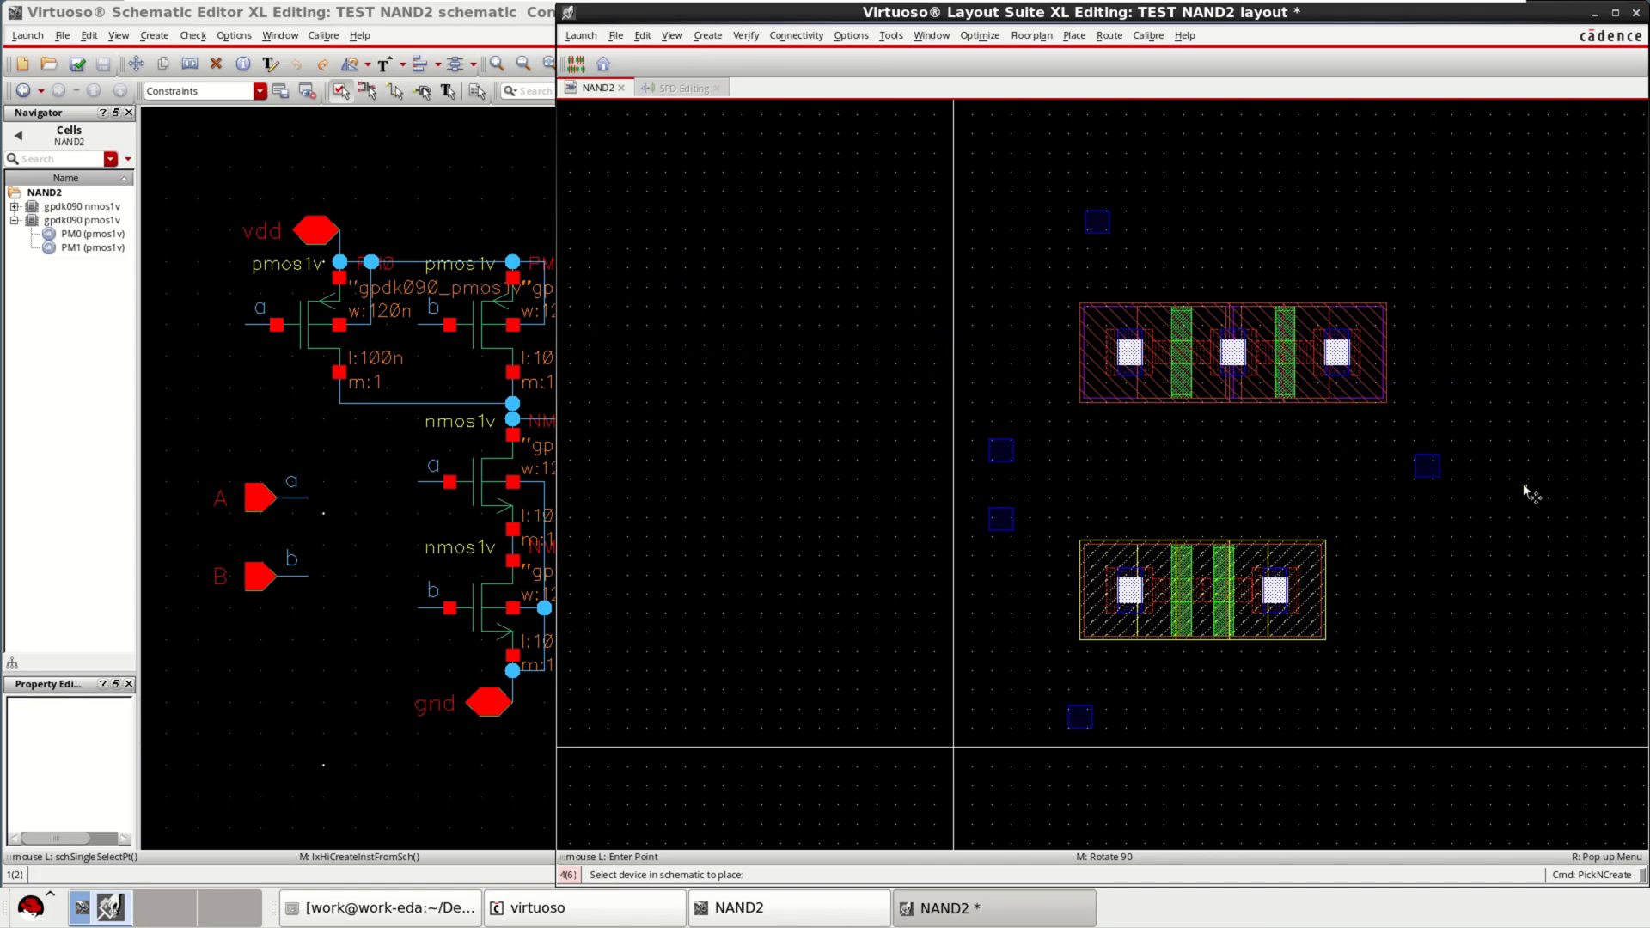
pyautogui.press('Escape')
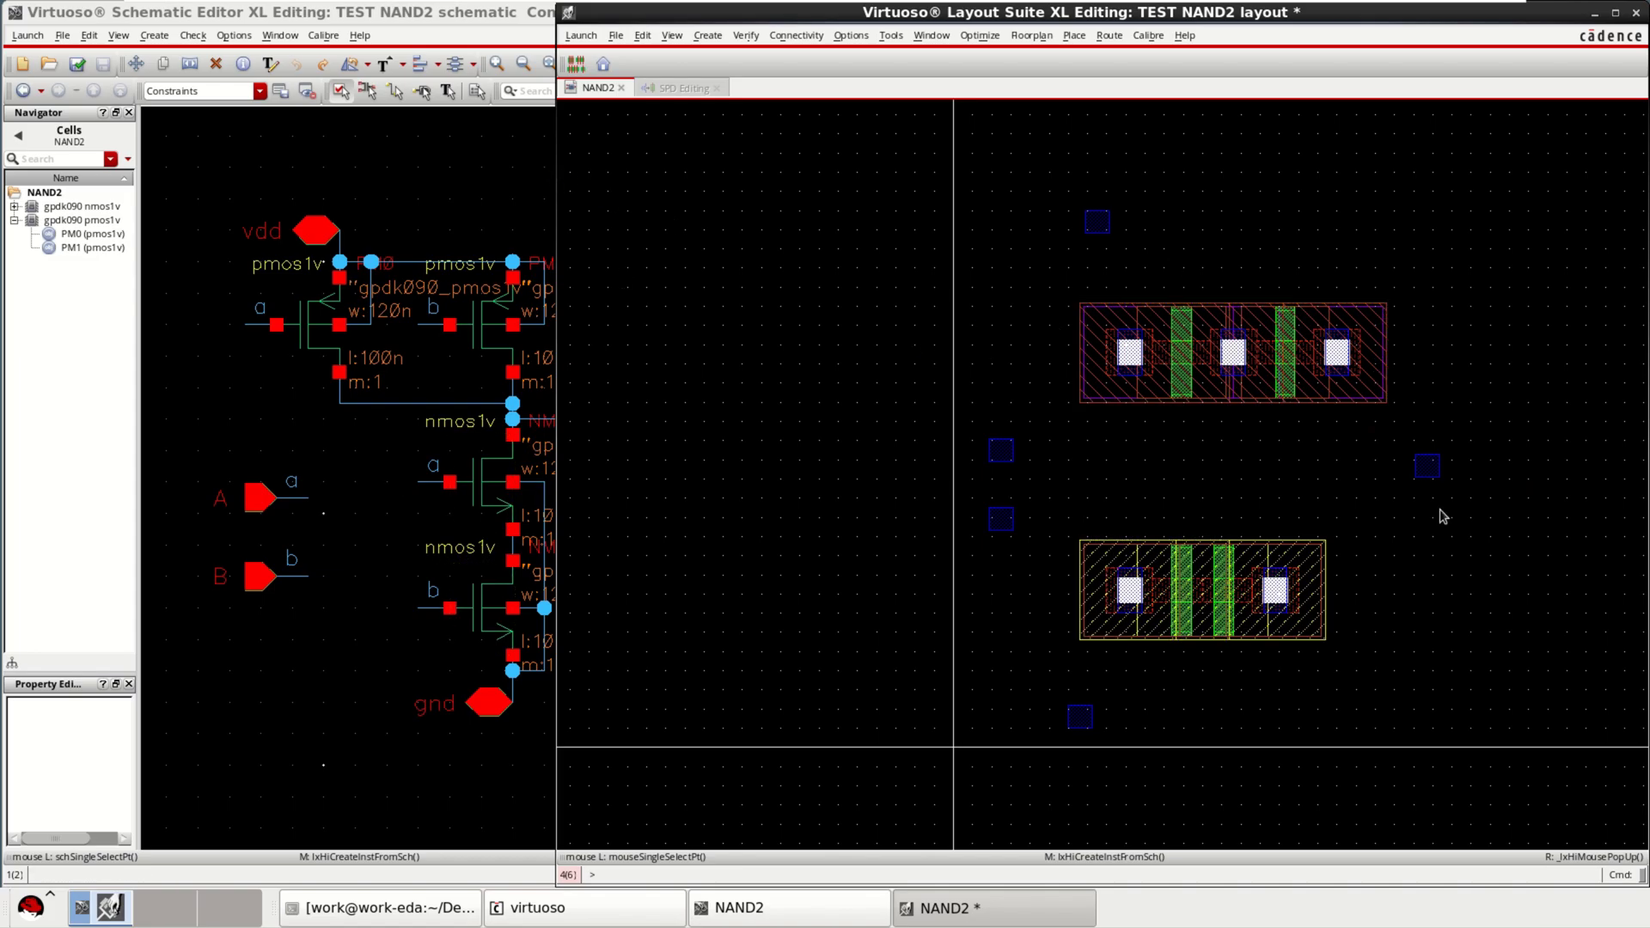
# Step: Clear the selection and maximize the layout window to fill the screen
pyautogui.click(1300, 342)
pyautogui.hotkey('ctrl', 'd')
pyautogui.click(1615, 13)
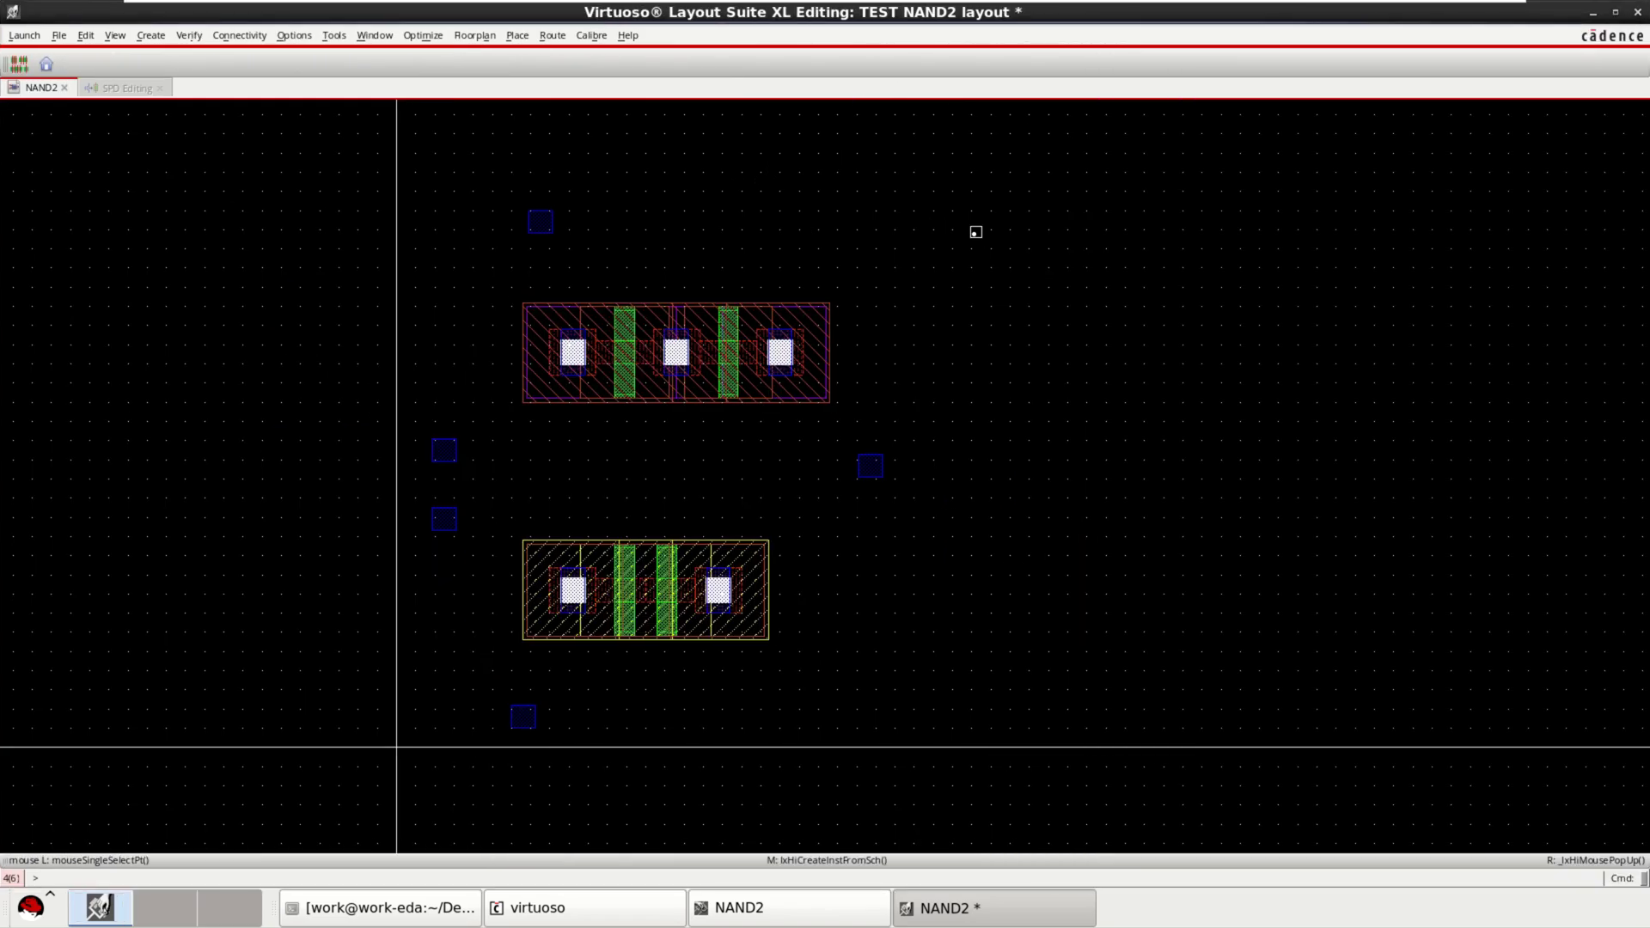
# Step: Zoom around the NAND2 layout to inspect the transistors and pins, then select PM1
pyautogui.keyDown('ctrl'); pyautogui.scroll(3, 976, 232); pyautogui.keyUp('ctrl')
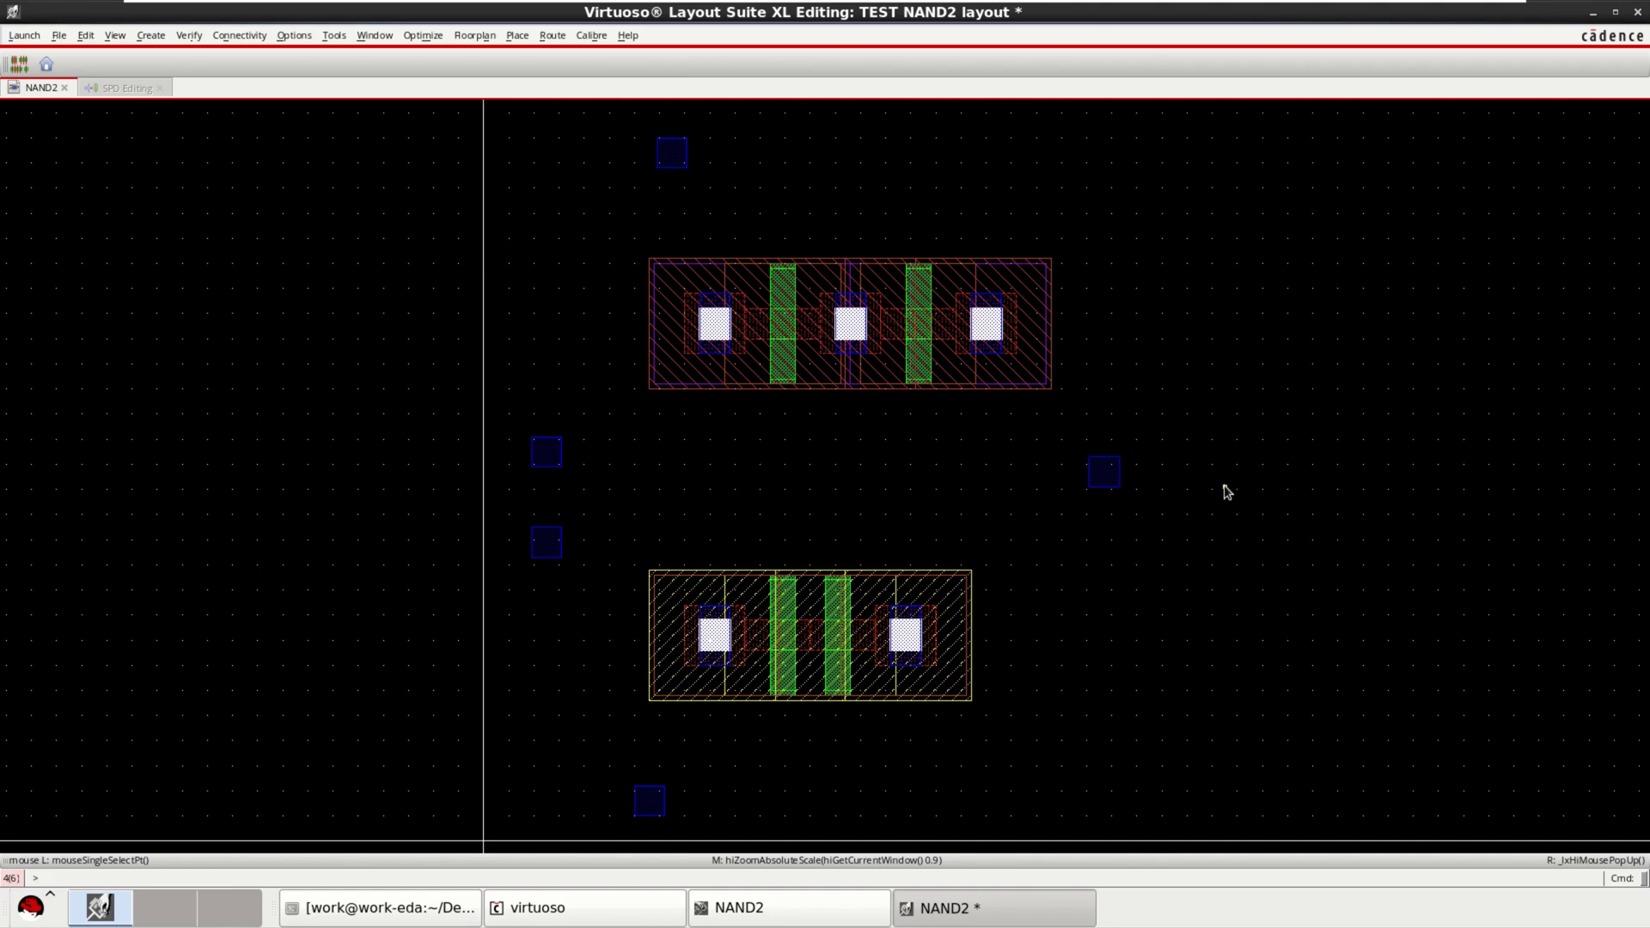
pyautogui.keyDown('ctrl'); pyautogui.scroll(4, 1228, 492); pyautogui.keyUp('ctrl')
pyautogui.keyDown('ctrl'); pyautogui.scroll(-4, 851, 449); pyautogui.keyUp('ctrl')
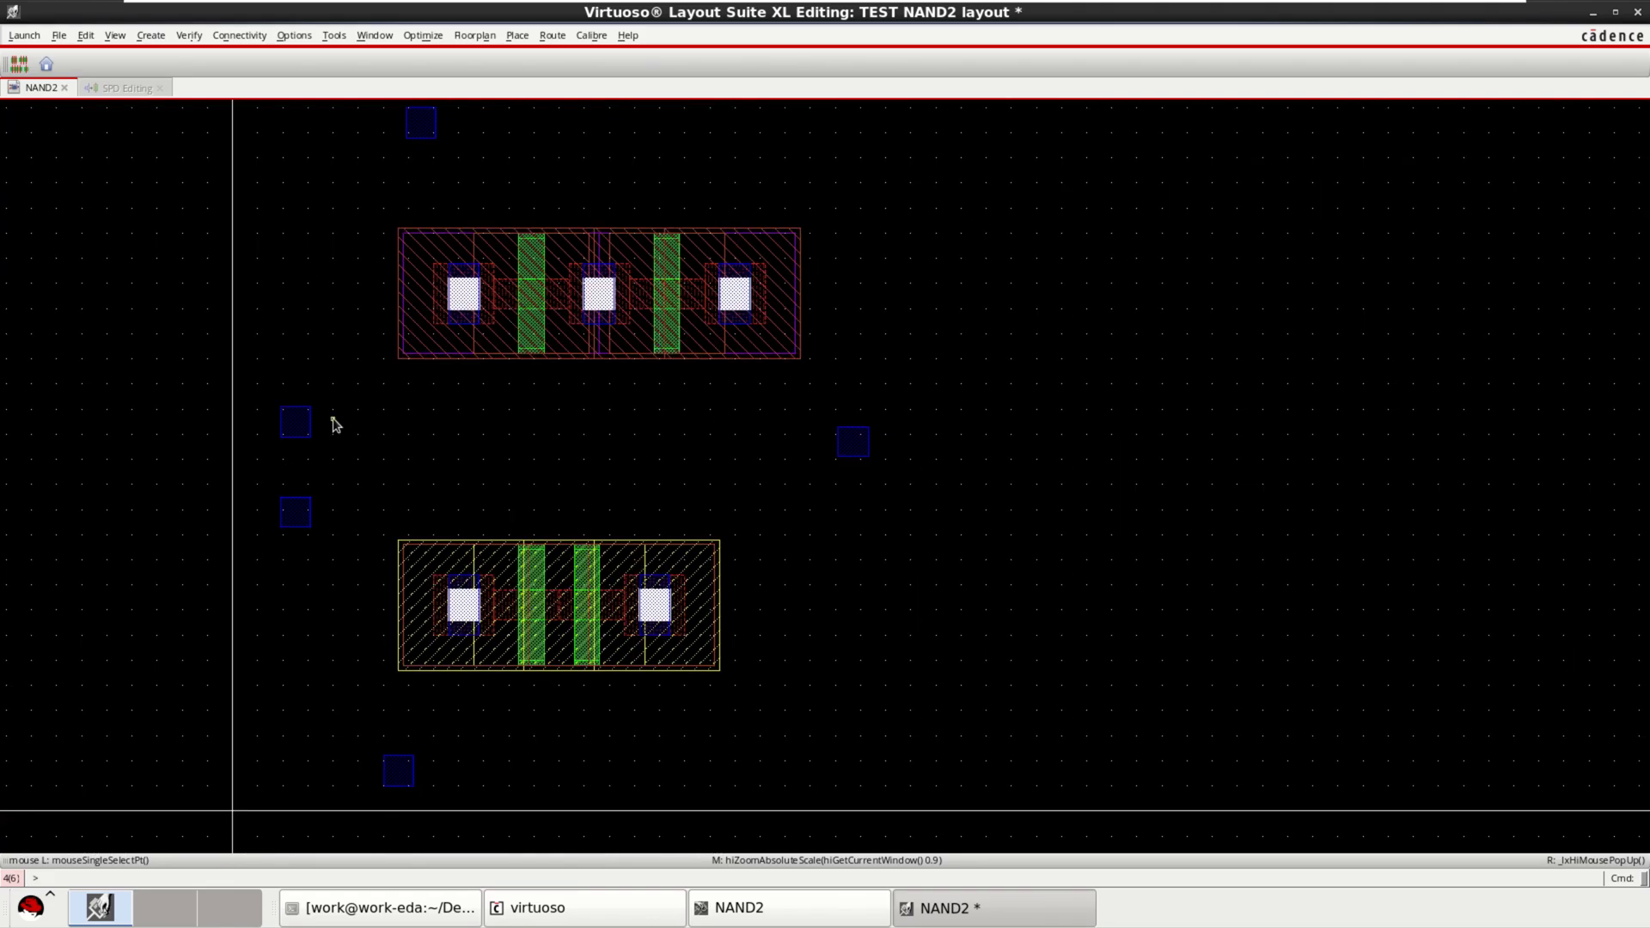
pyautogui.keyDown('ctrl'); pyautogui.scroll(4, 277, 419); pyautogui.keyUp('ctrl')
pyautogui.keyDown('ctrl'); pyautogui.scroll(-4, 409, 427); pyautogui.keyUp('ctrl')
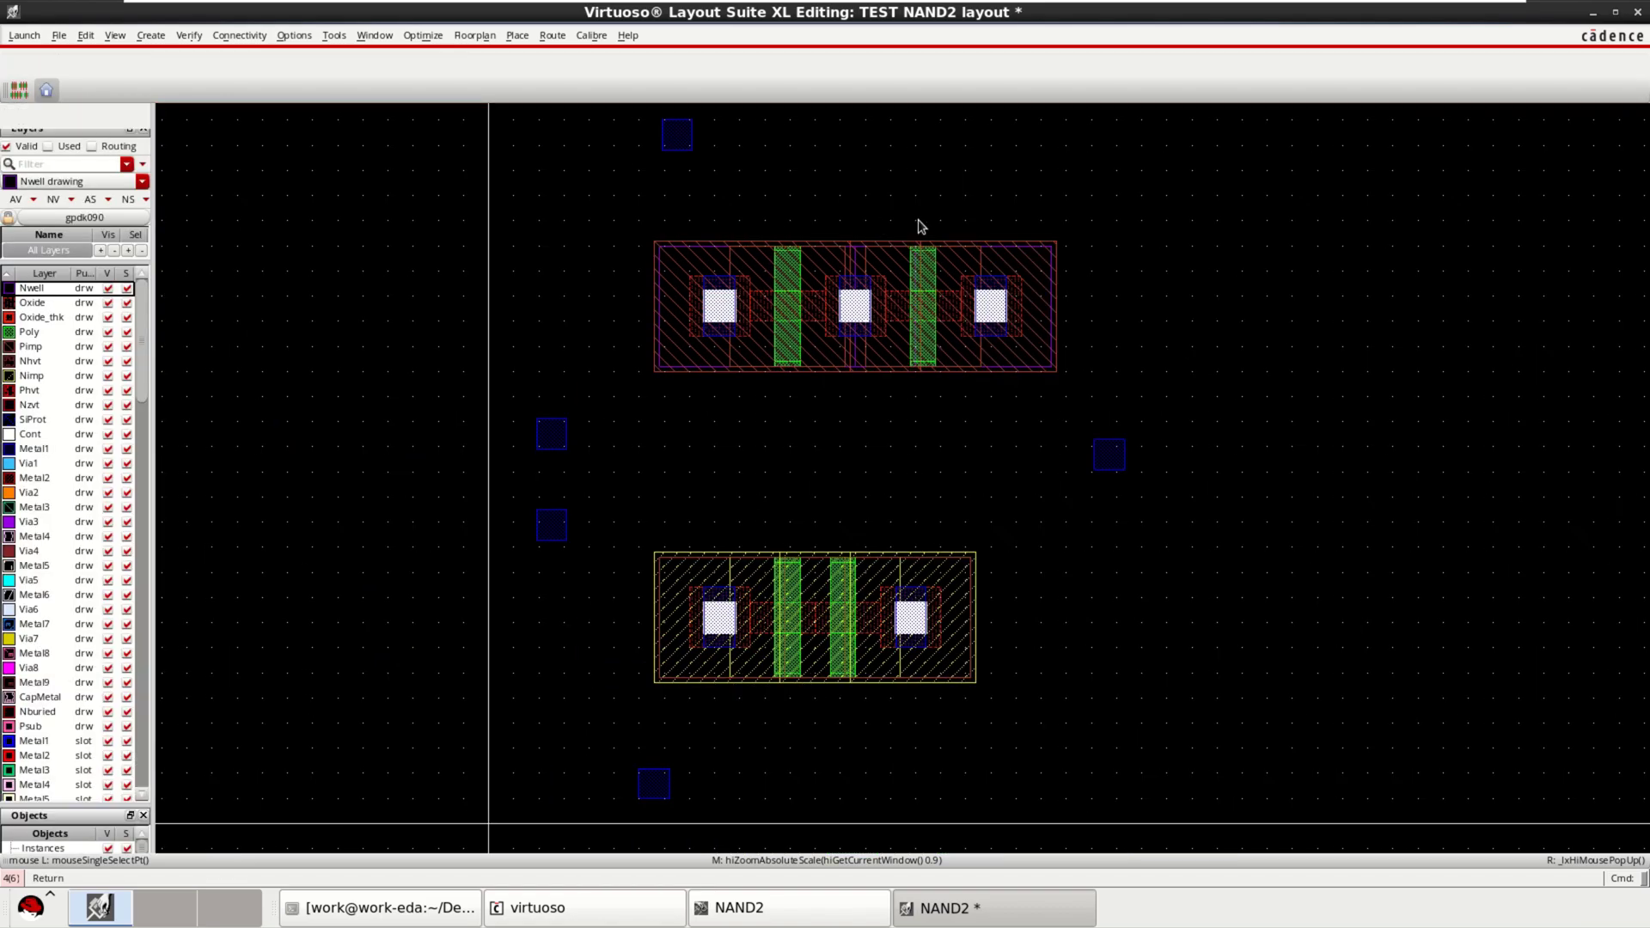
pyautogui.keyDown('ctrl'); pyautogui.scroll(4, 492, 509); pyautogui.keyUp('ctrl')
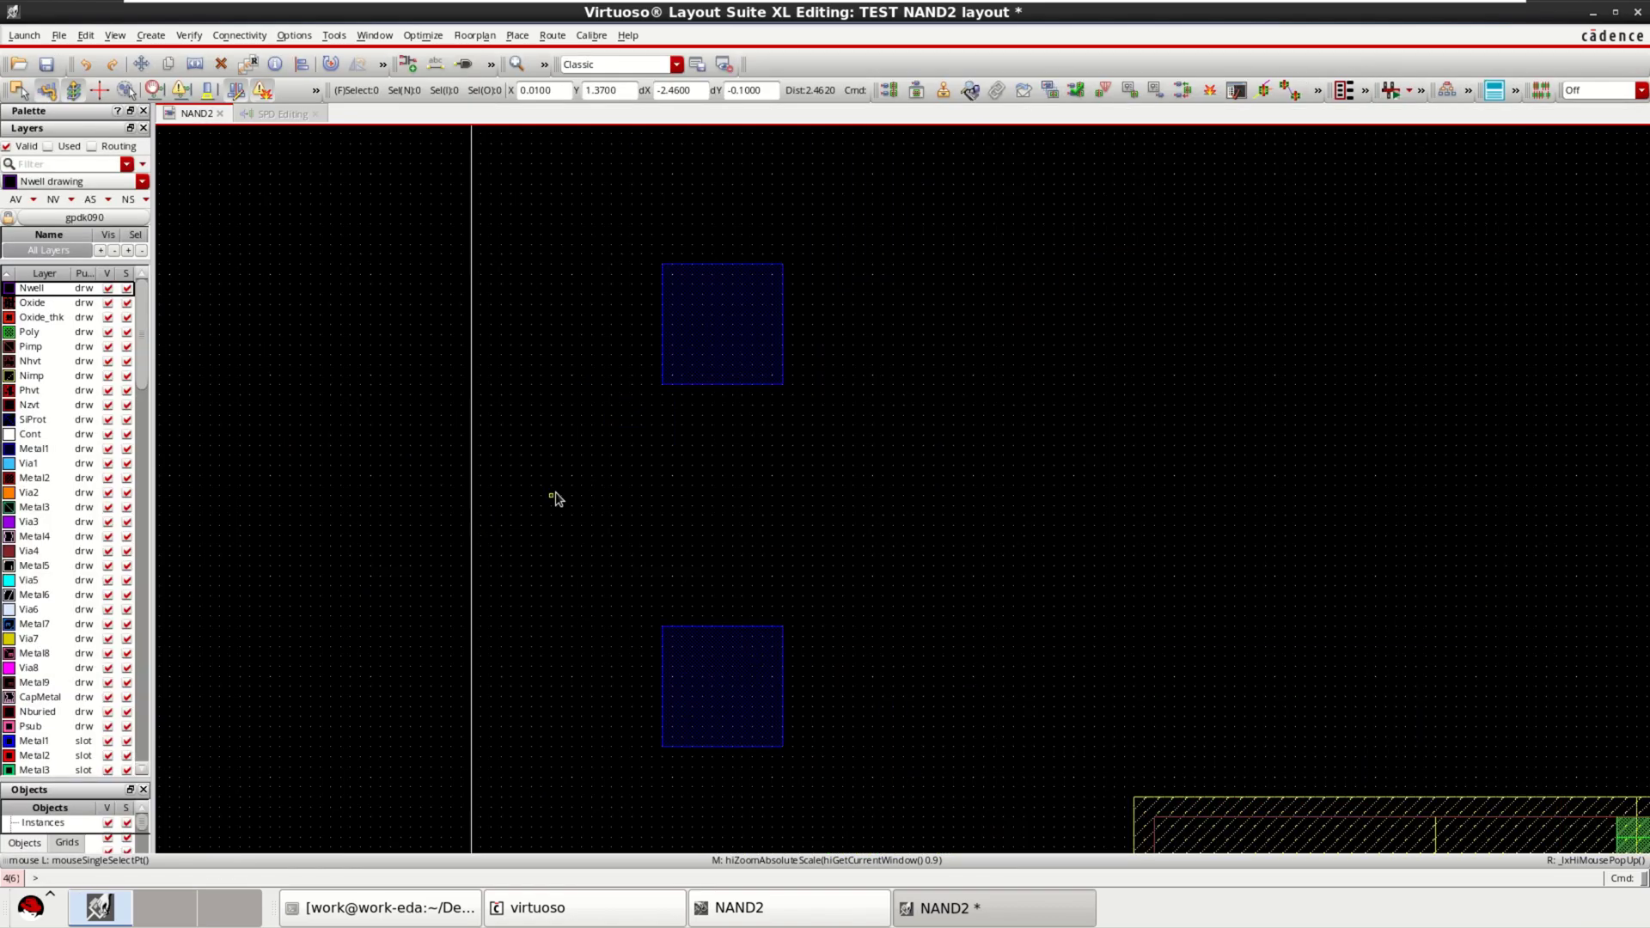
pyautogui.keyDown('ctrl'); pyautogui.scroll(-4, 755, 372); pyautogui.keyUp('ctrl')
pyautogui.keyDown('ctrl'); pyautogui.scroll(-4, 1011, 247); pyautogui.keyUp('ctrl')
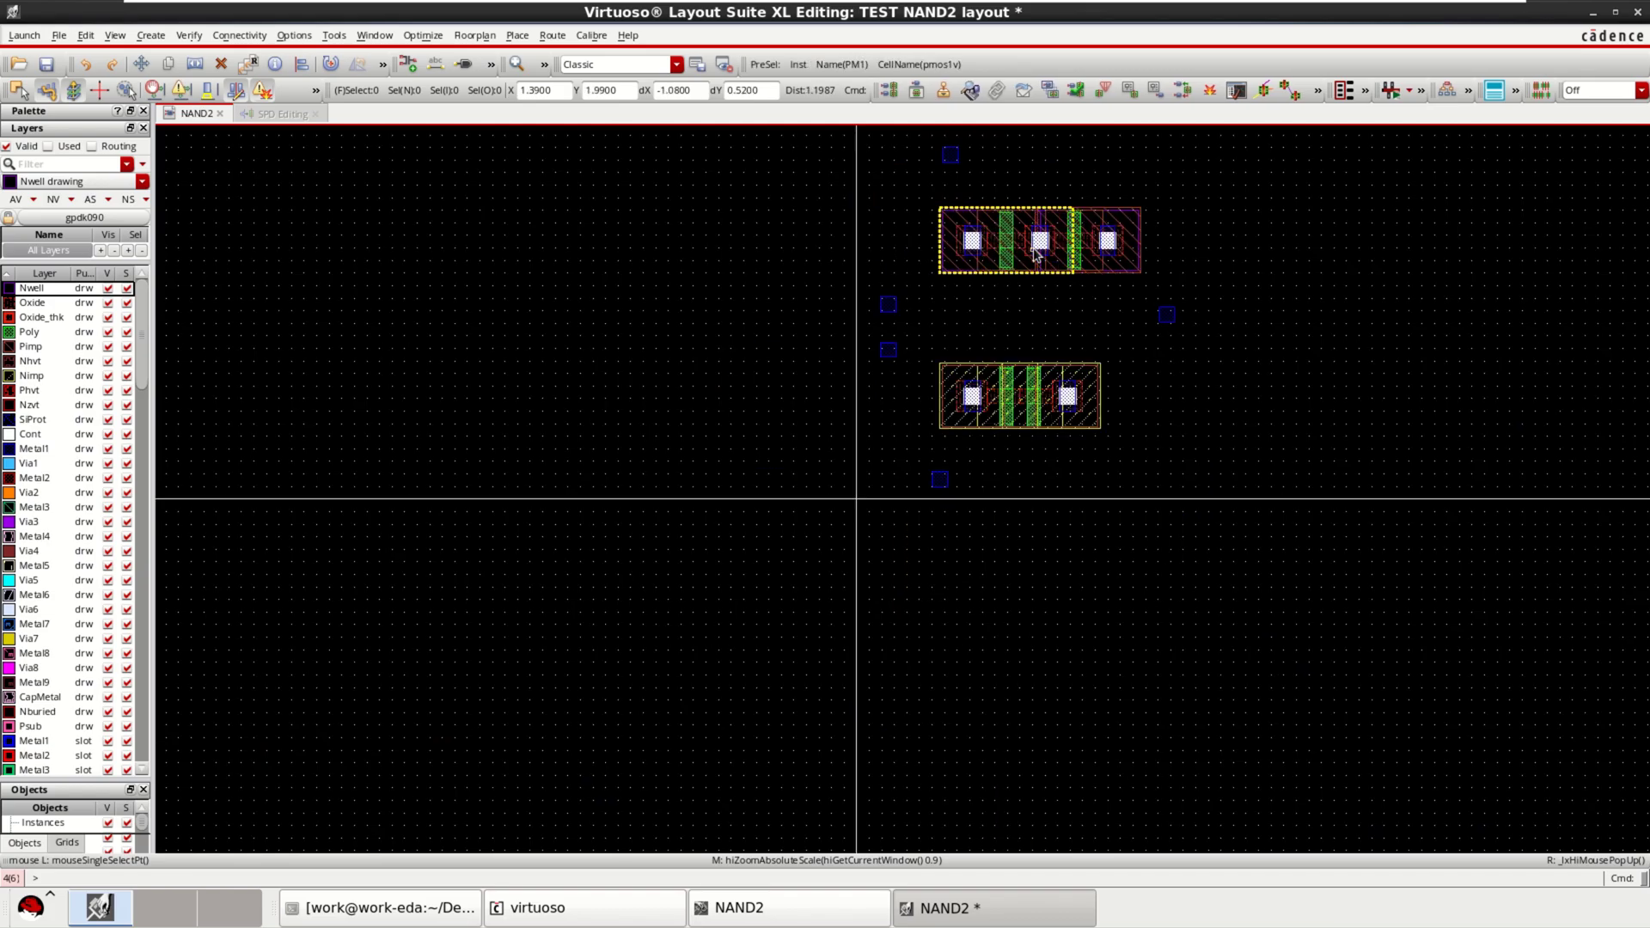
pyautogui.keyDown('ctrl'); pyautogui.scroll(4, 939, 226); pyautogui.keyUp('ctrl')
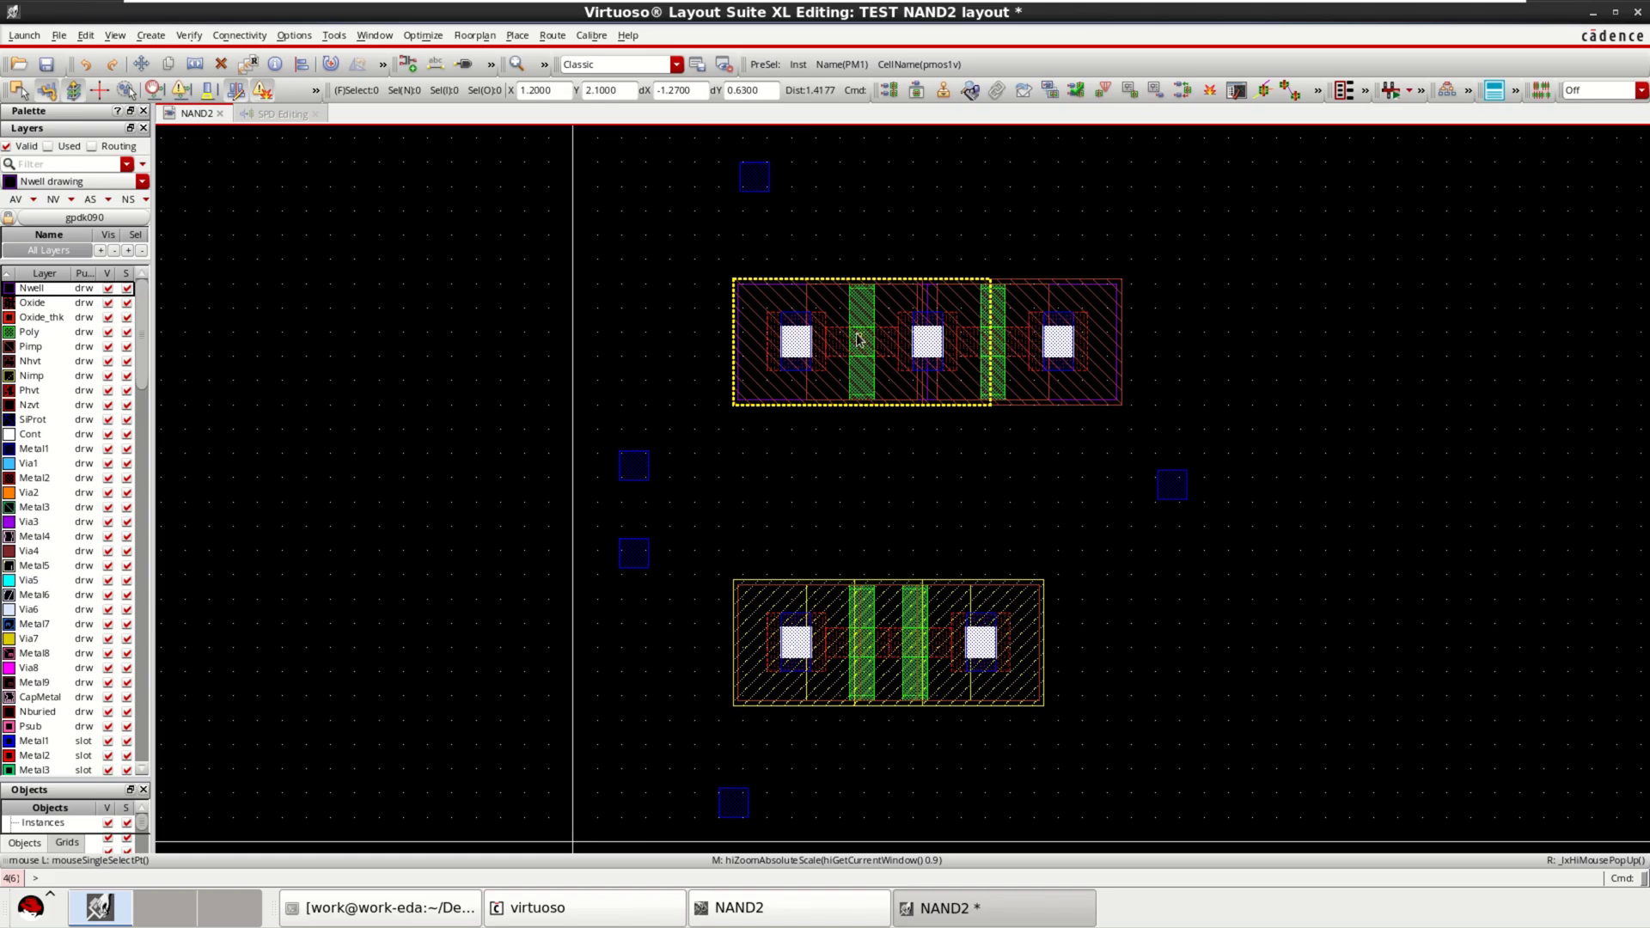
pyautogui.click(762, 319)
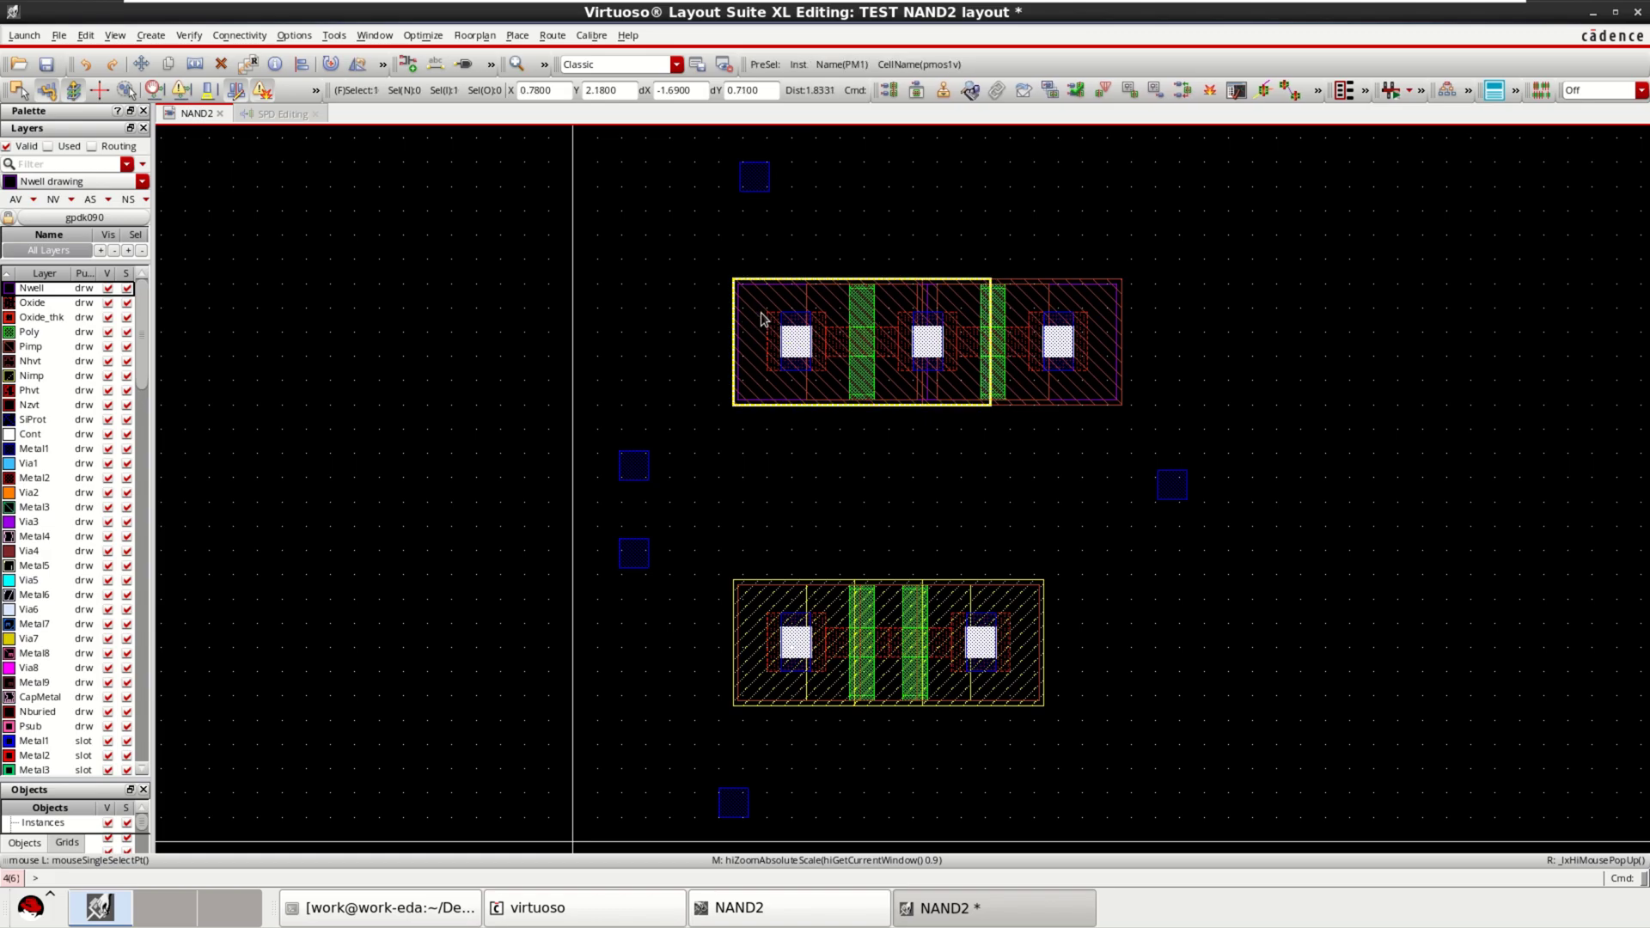
# Step: Set PM1's Bodytie Type to Detached with a top tap
pyautogui.press('q')
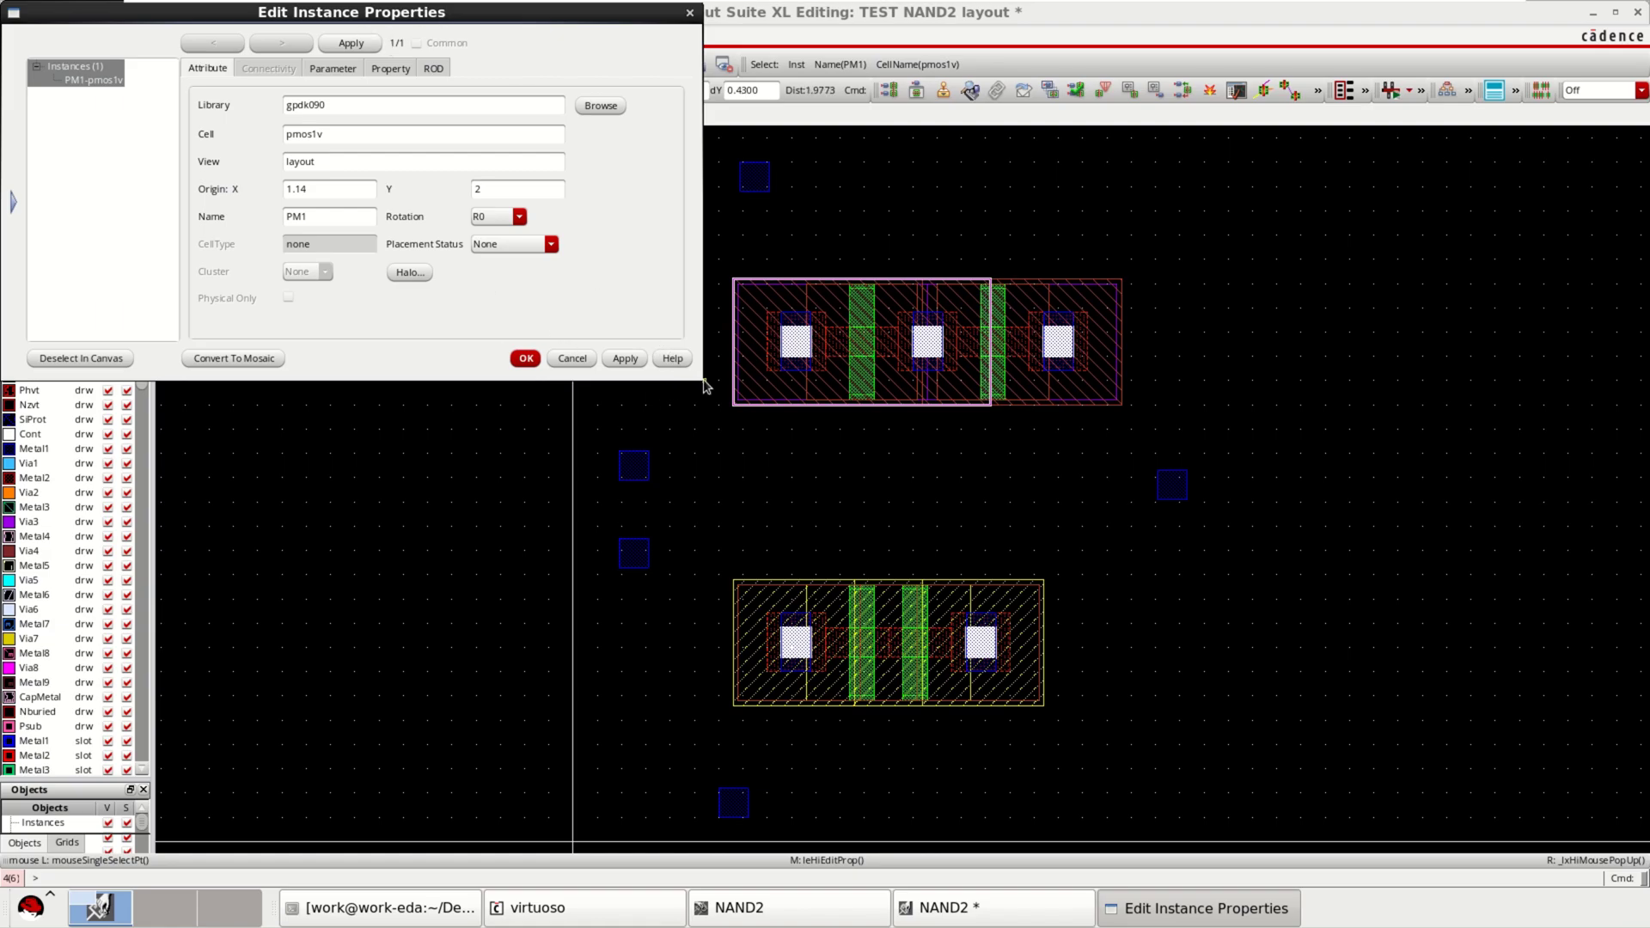
pyautogui.click(334, 68)
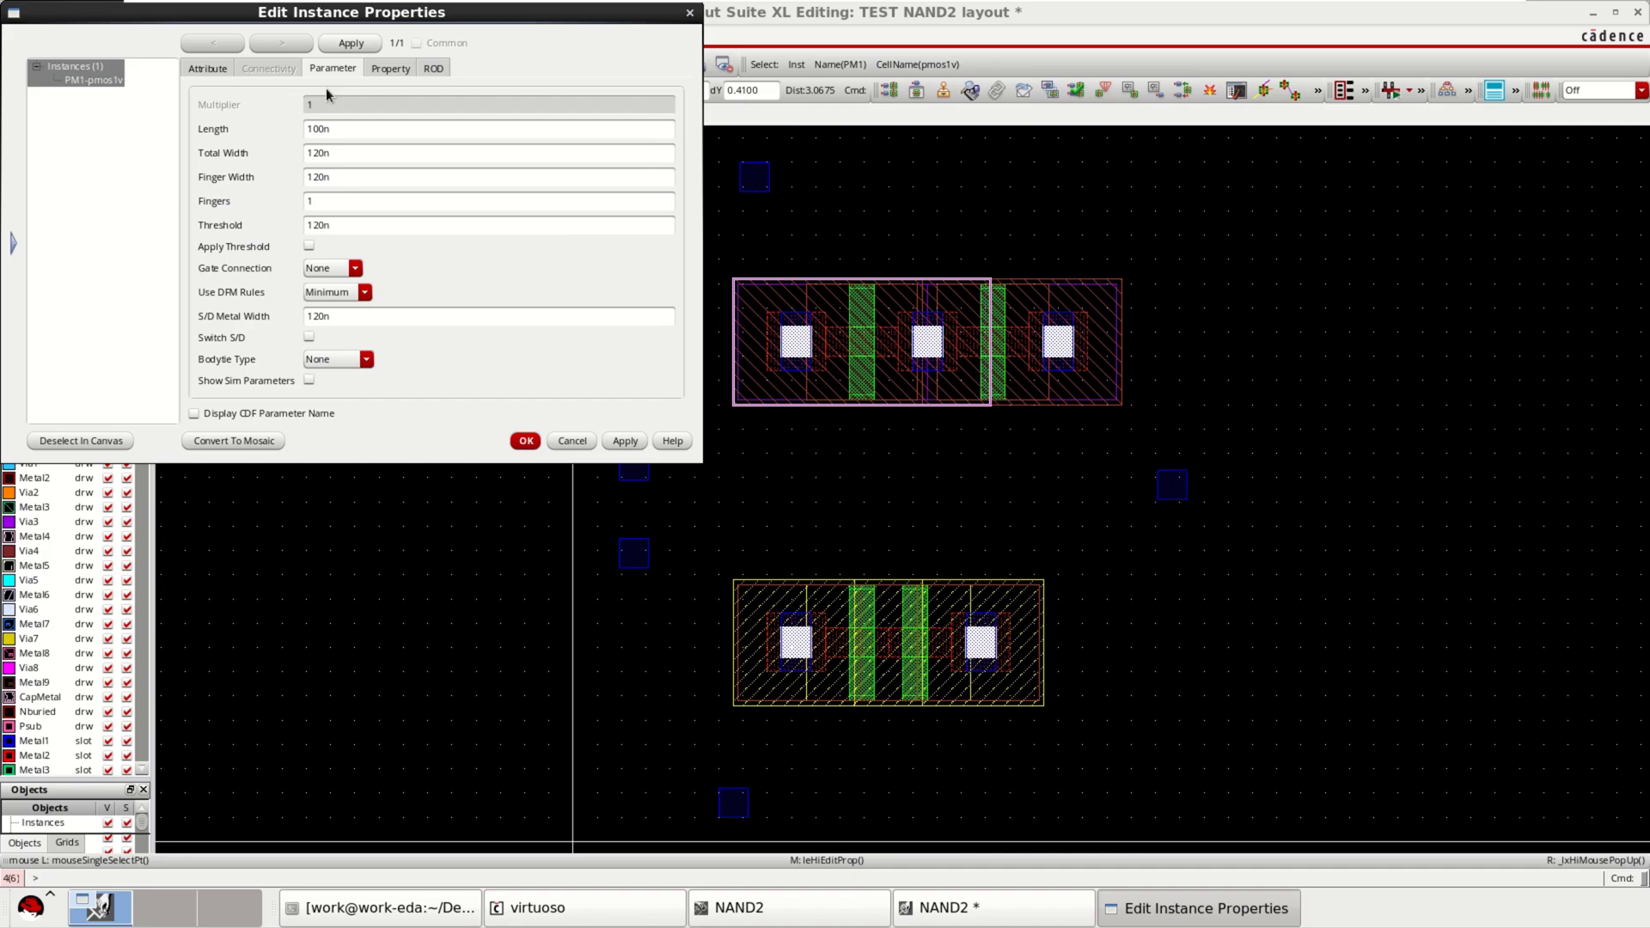
pyautogui.click(359, 361)
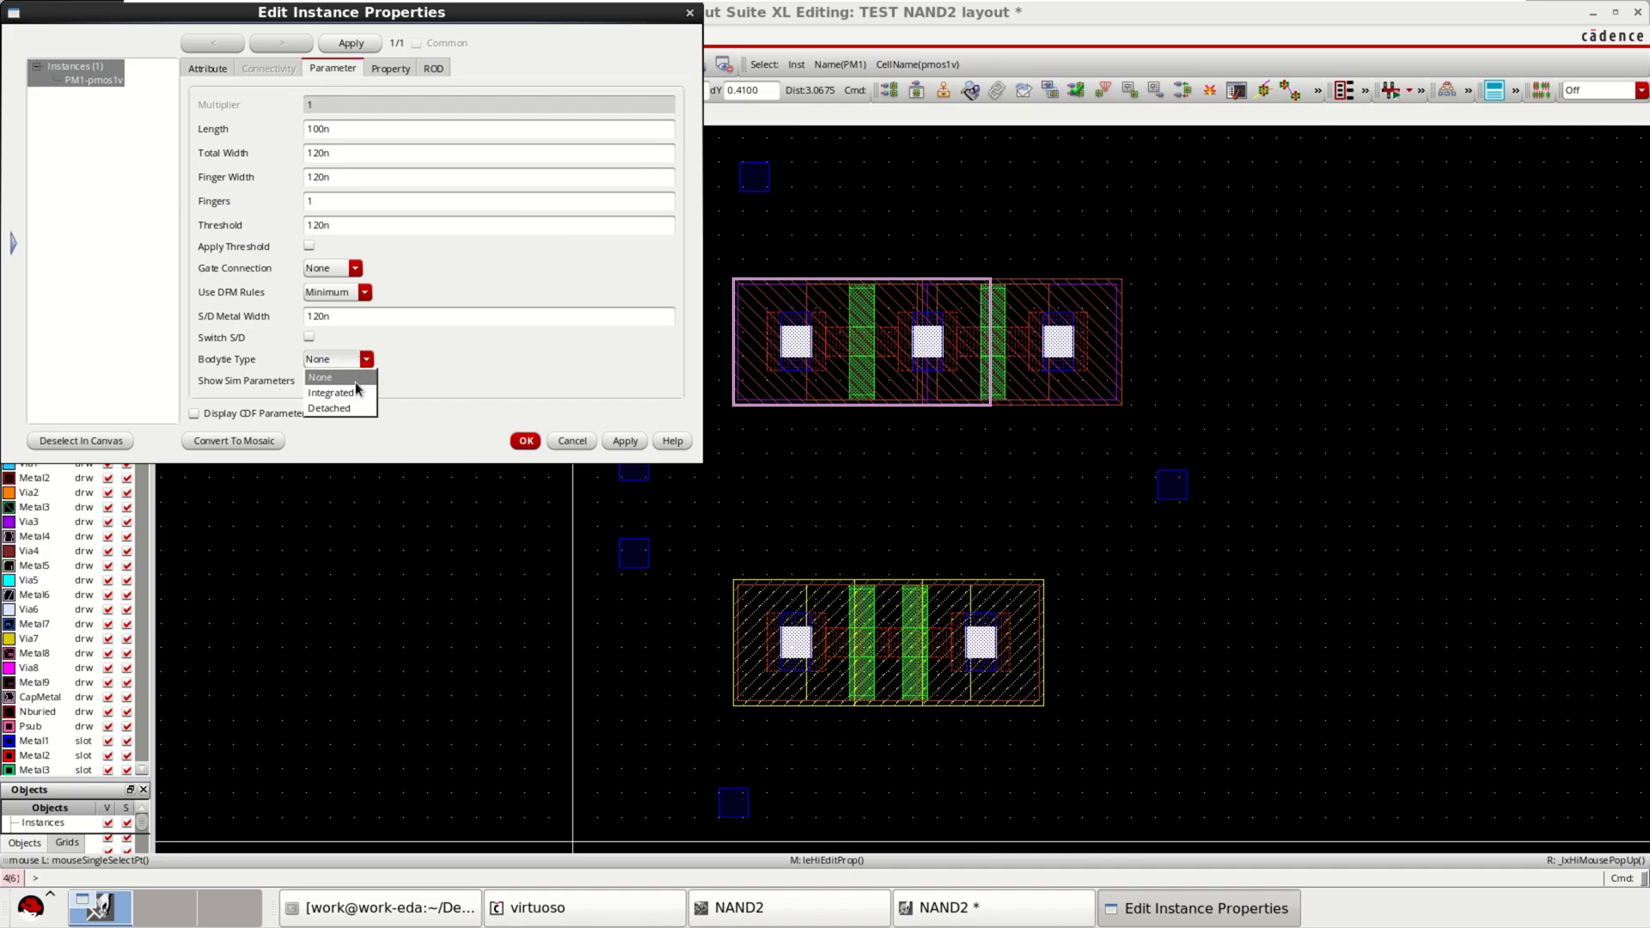
pyautogui.click(347, 407)
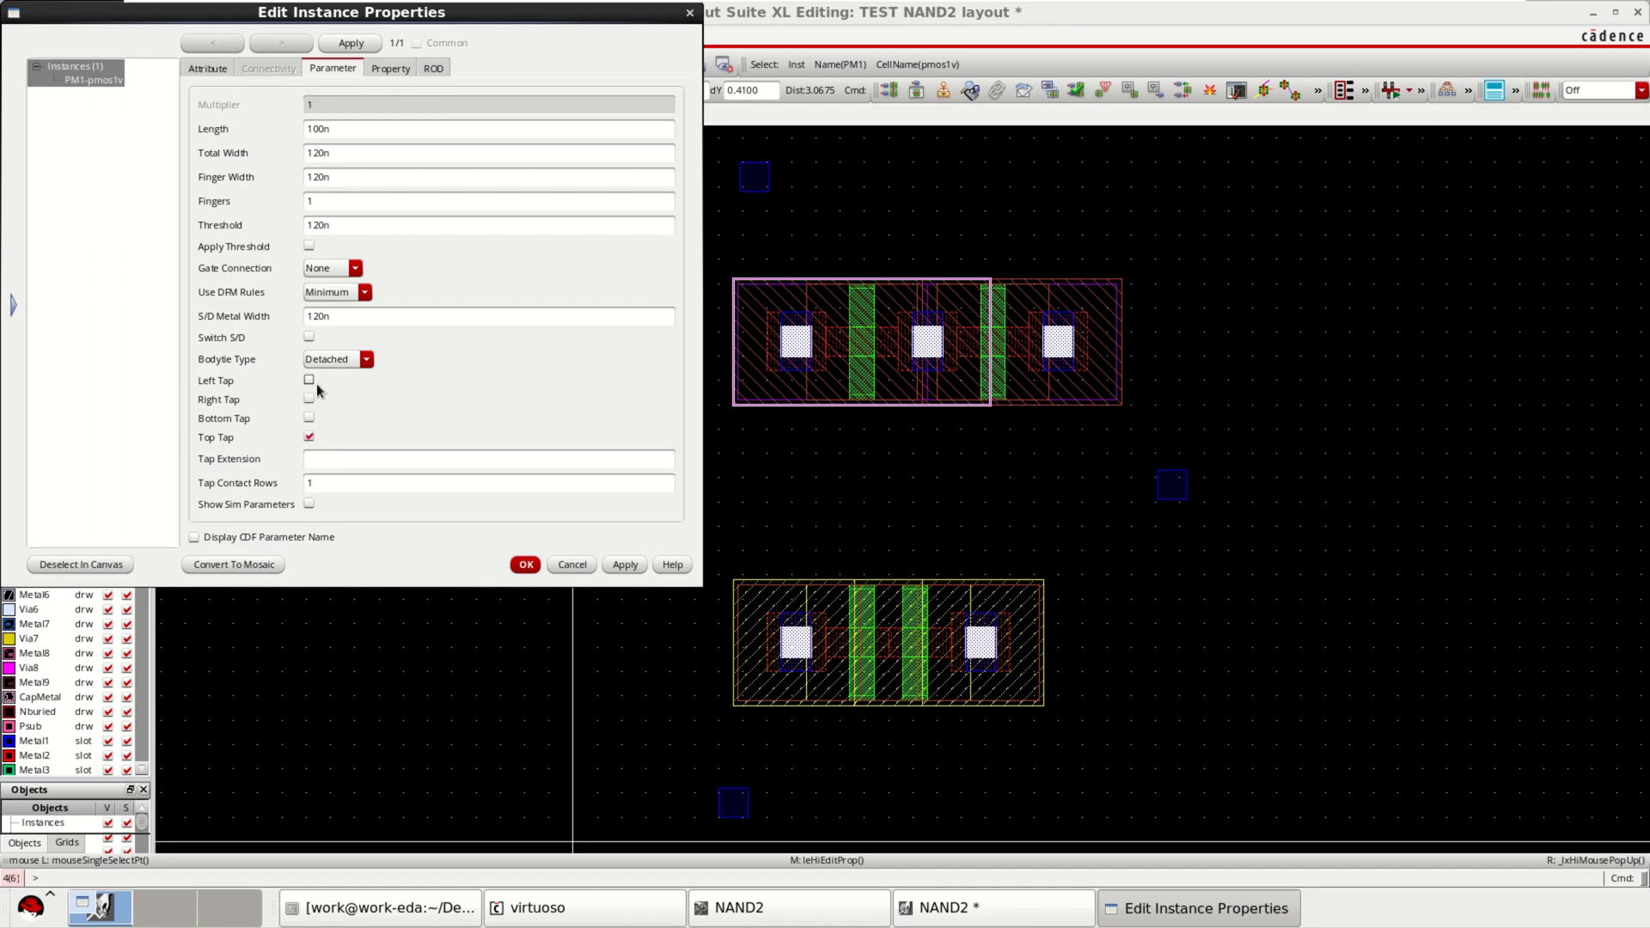
pyautogui.click(526, 566)
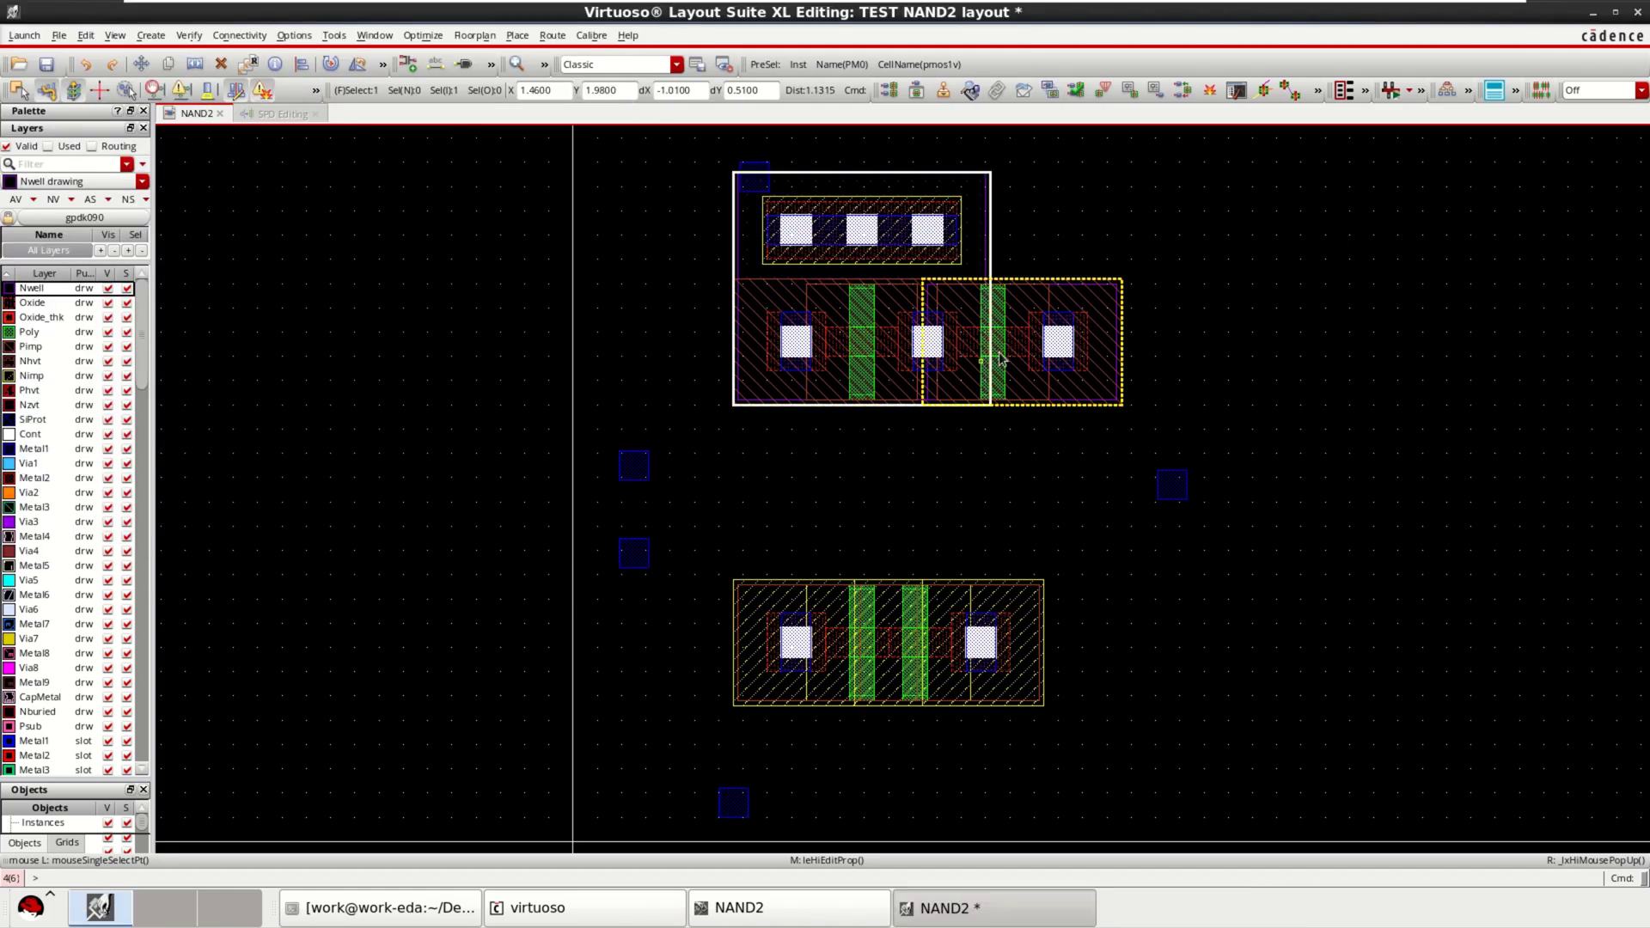
# Step: Give PM0 a detached body tie with Top Tap checked and Left Tap unchecked
pyautogui.middleClick(1082, 332)
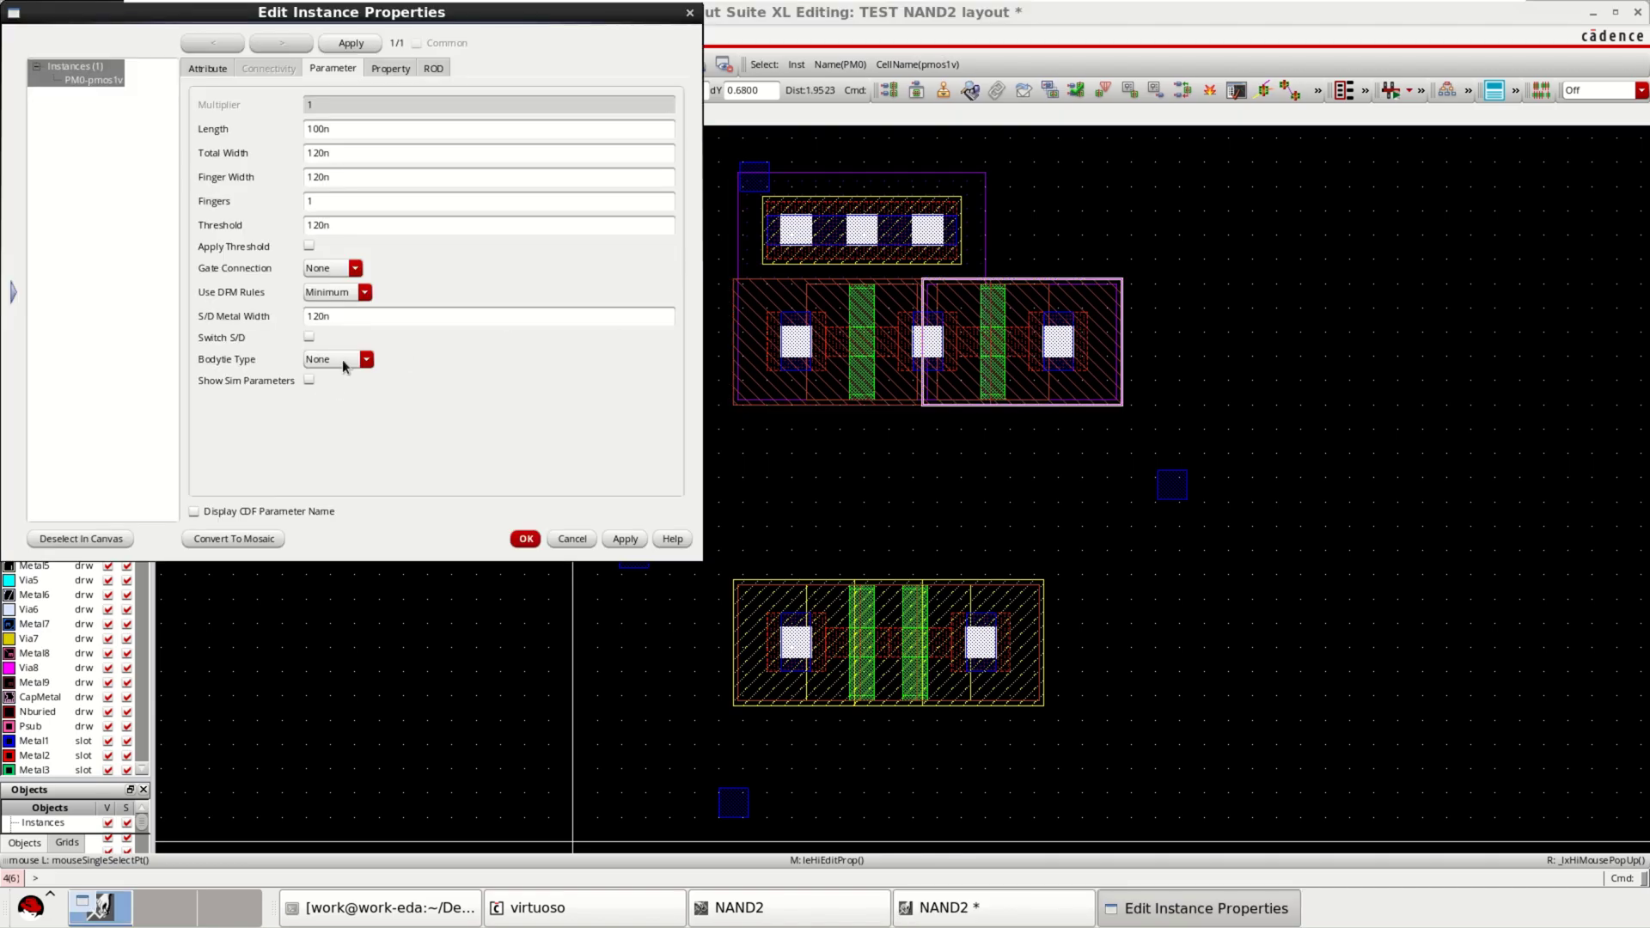
pyautogui.click(342, 360)
pyautogui.click(349, 409)
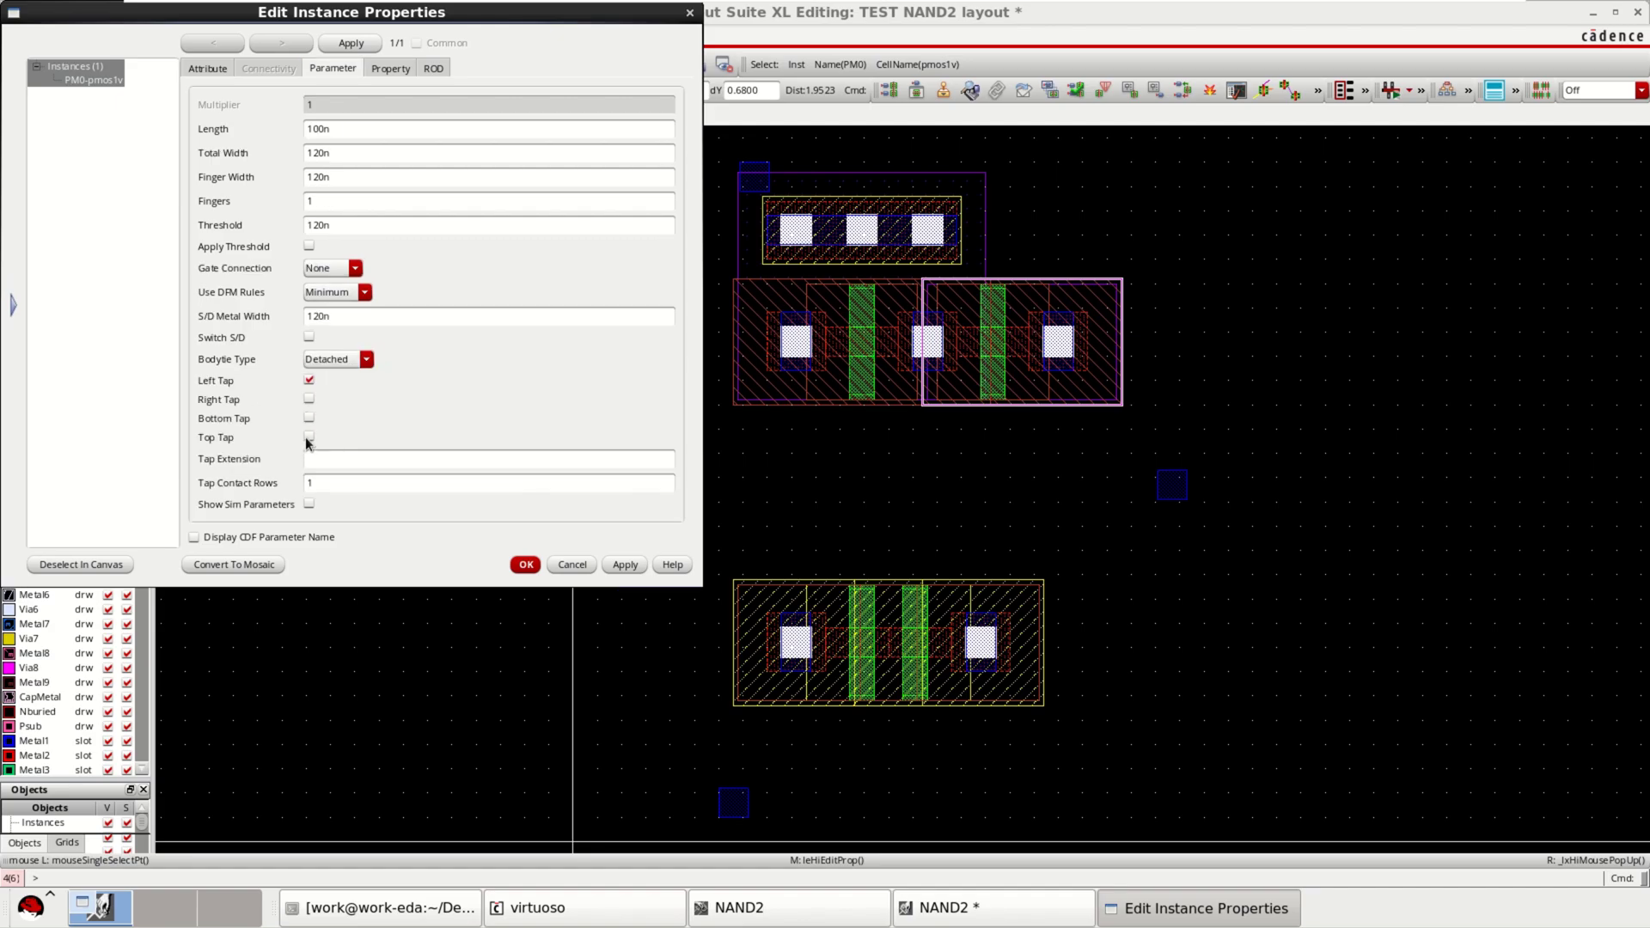
pyautogui.click(309, 438)
pyautogui.click(310, 380)
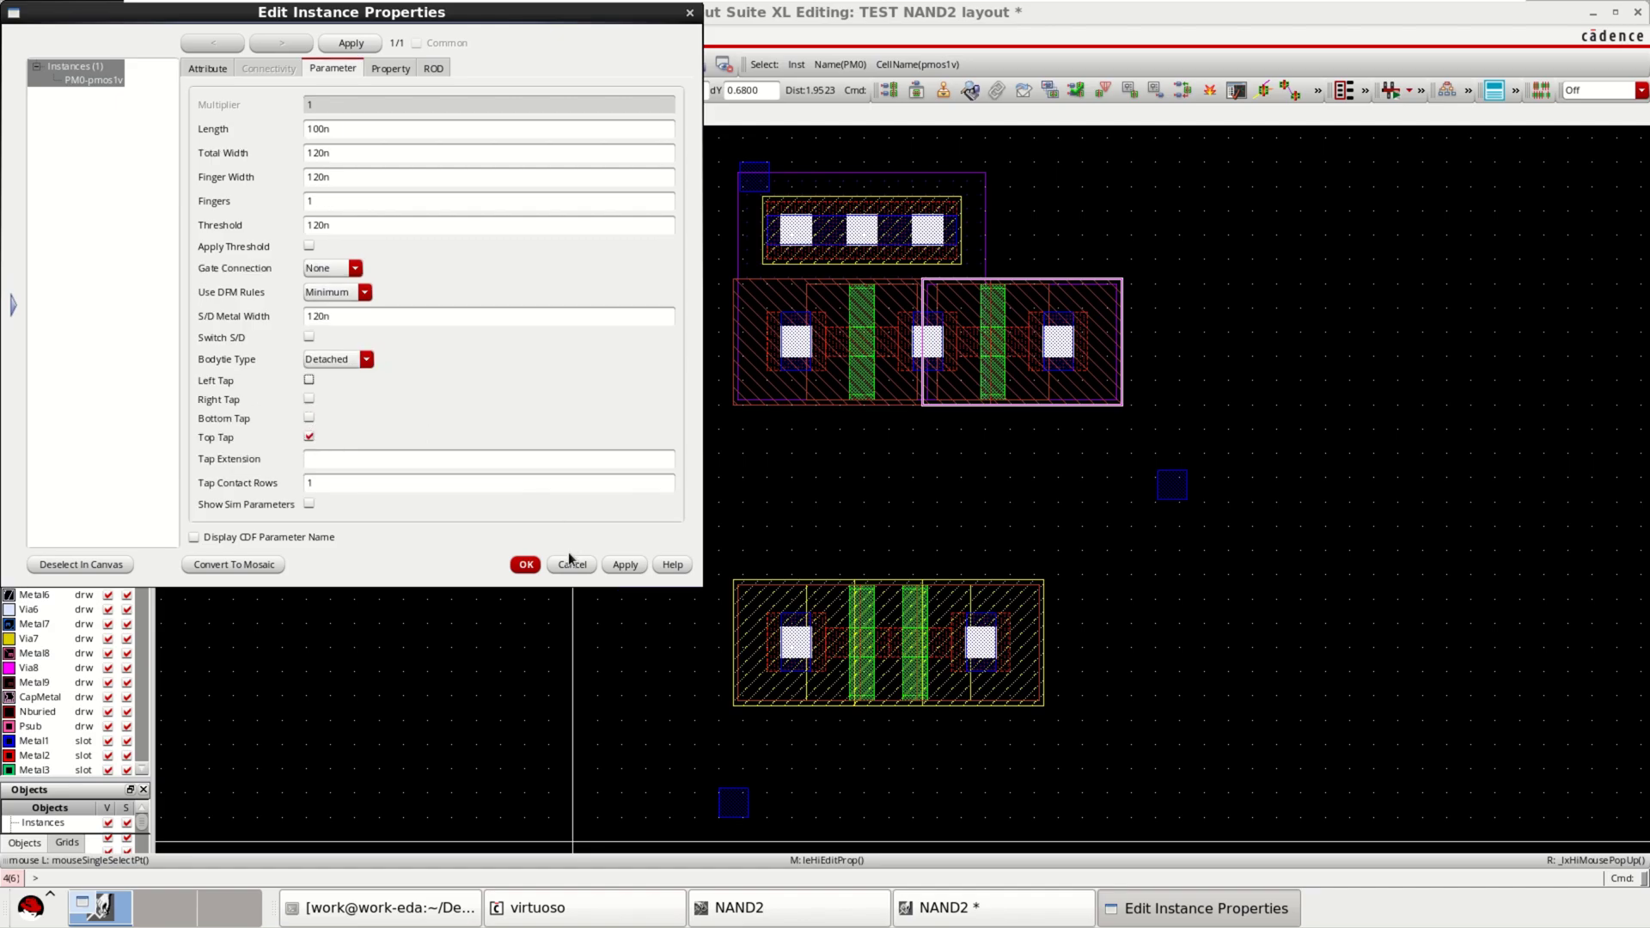
pyautogui.click(526, 565)
# Step: Select NM0 and NM1 and give NM0 a detached body tie with a bottom tap
pyautogui.click(1246, 366)
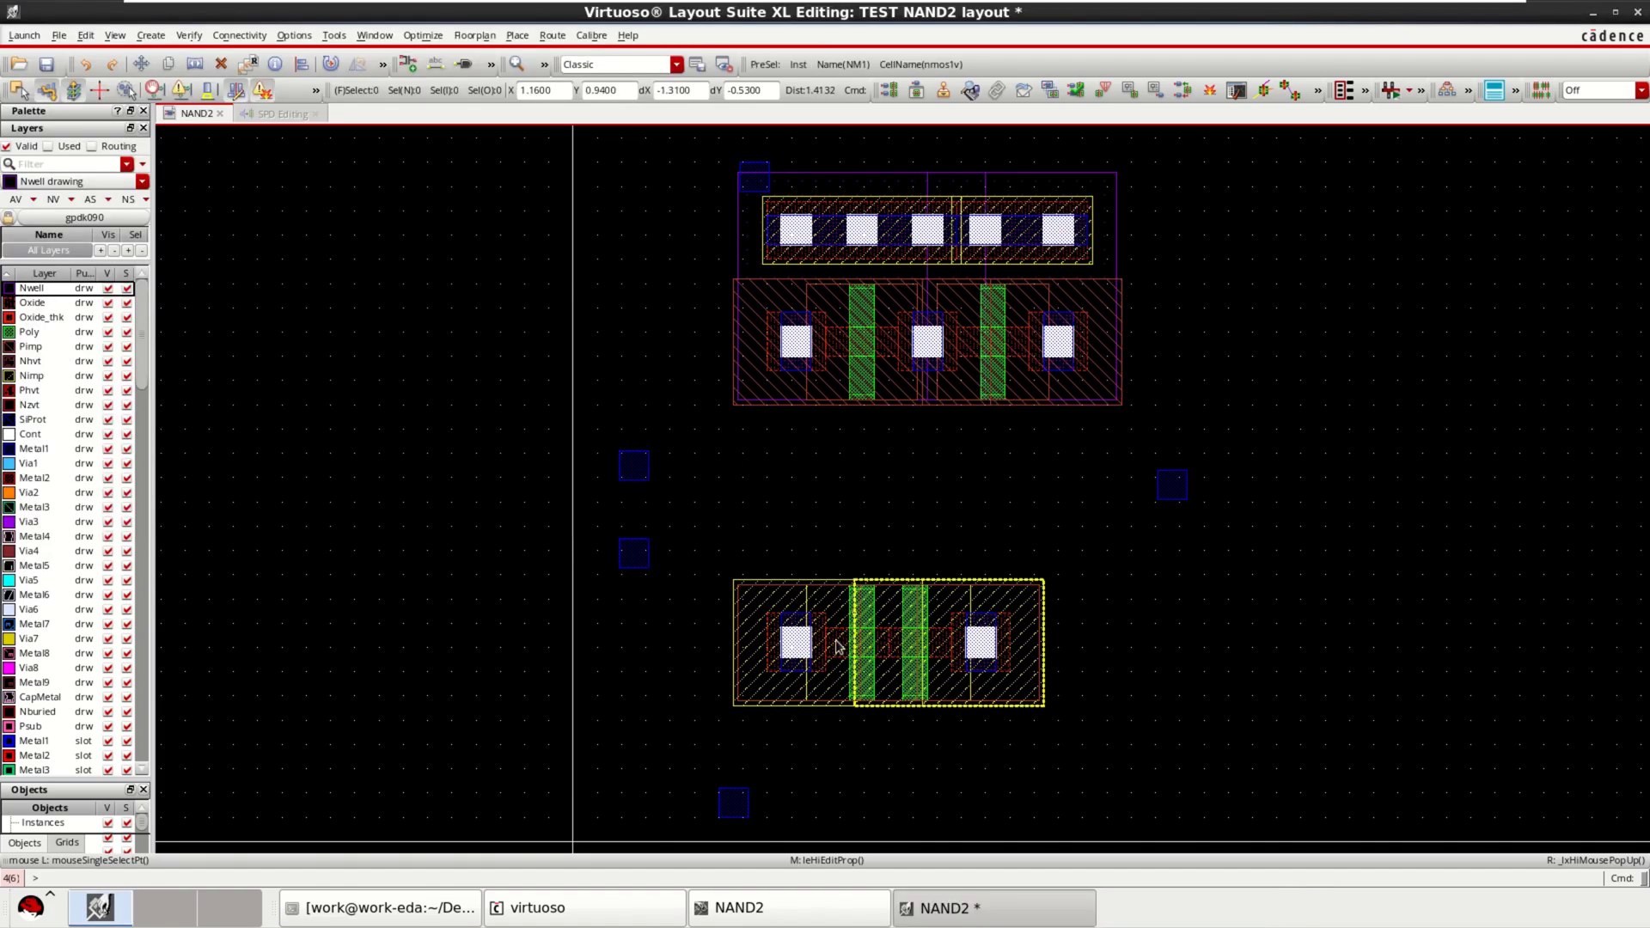
pyautogui.click(784, 656)
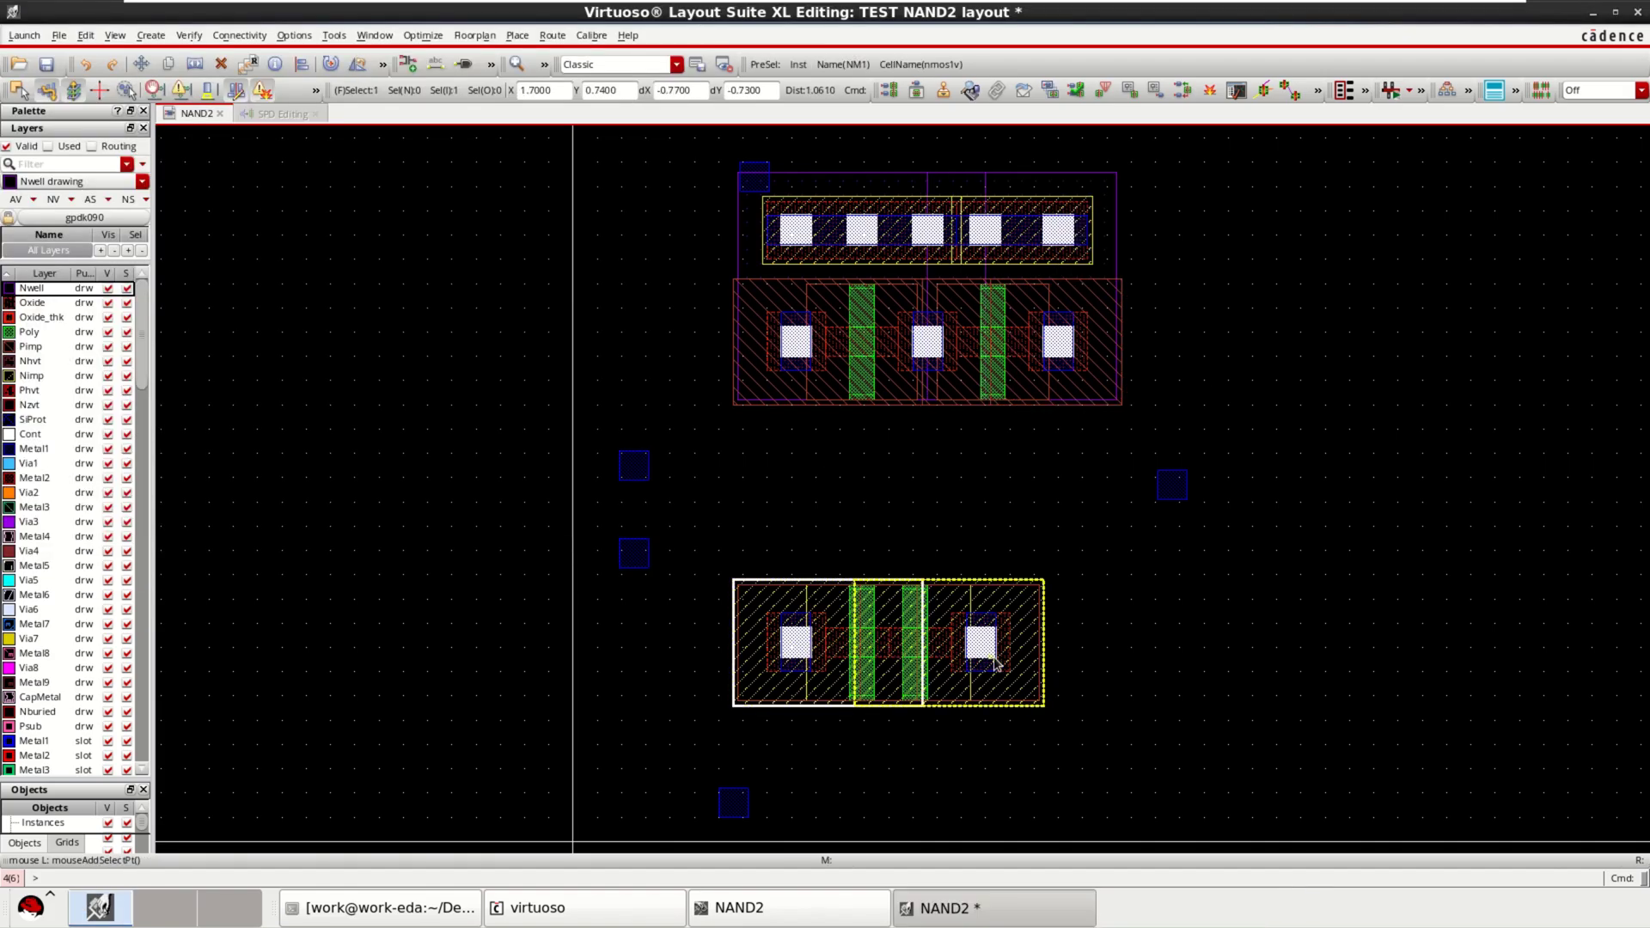
pyautogui.keyDown('shift'); pyautogui.click(1020, 615); pyautogui.keyUp('shift')
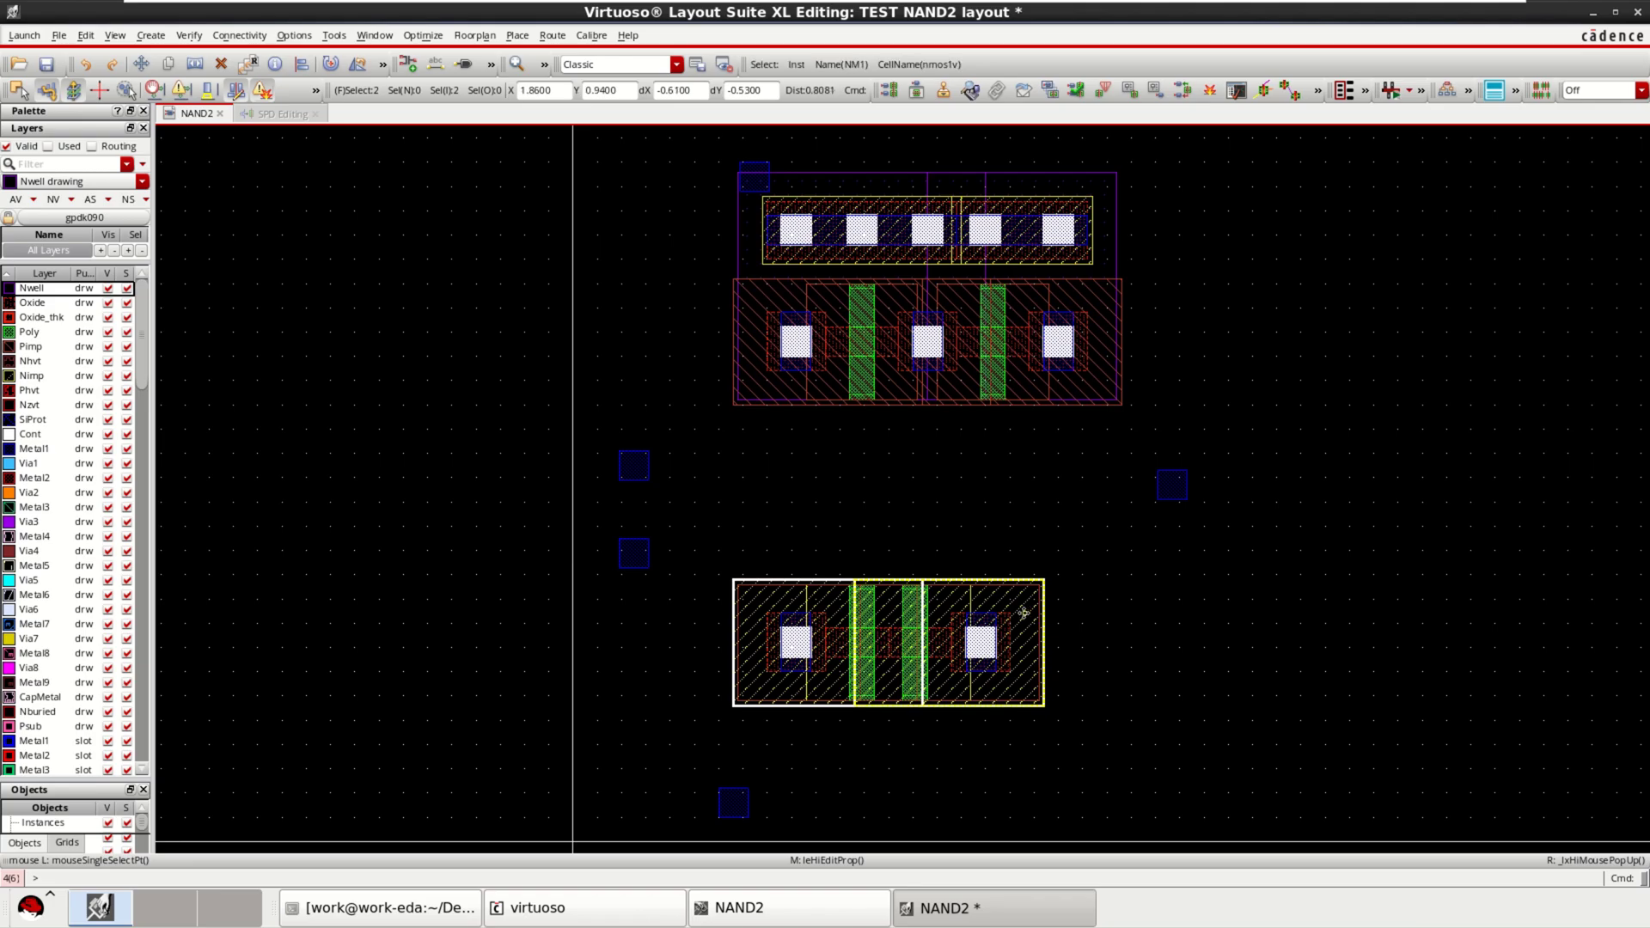
pyautogui.keyDown('ctrl'); pyautogui.click(997, 615); pyautogui.keyUp('ctrl')
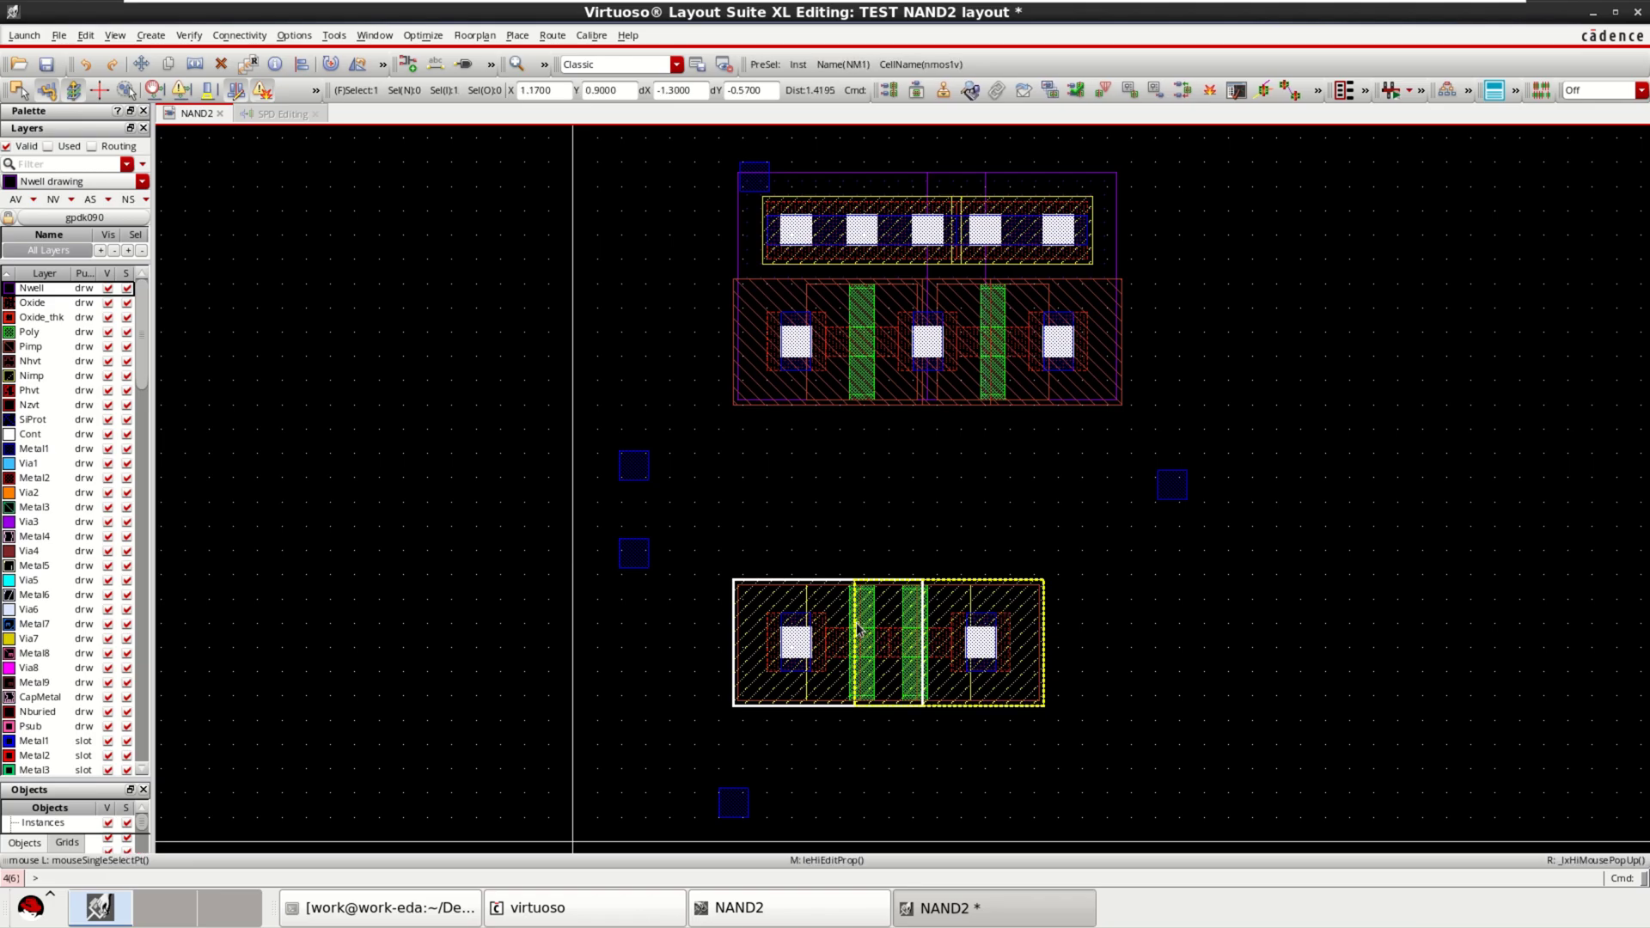
pyautogui.keyDown('shift'); pyautogui.click(1018, 625); pyautogui.keyUp('shift')
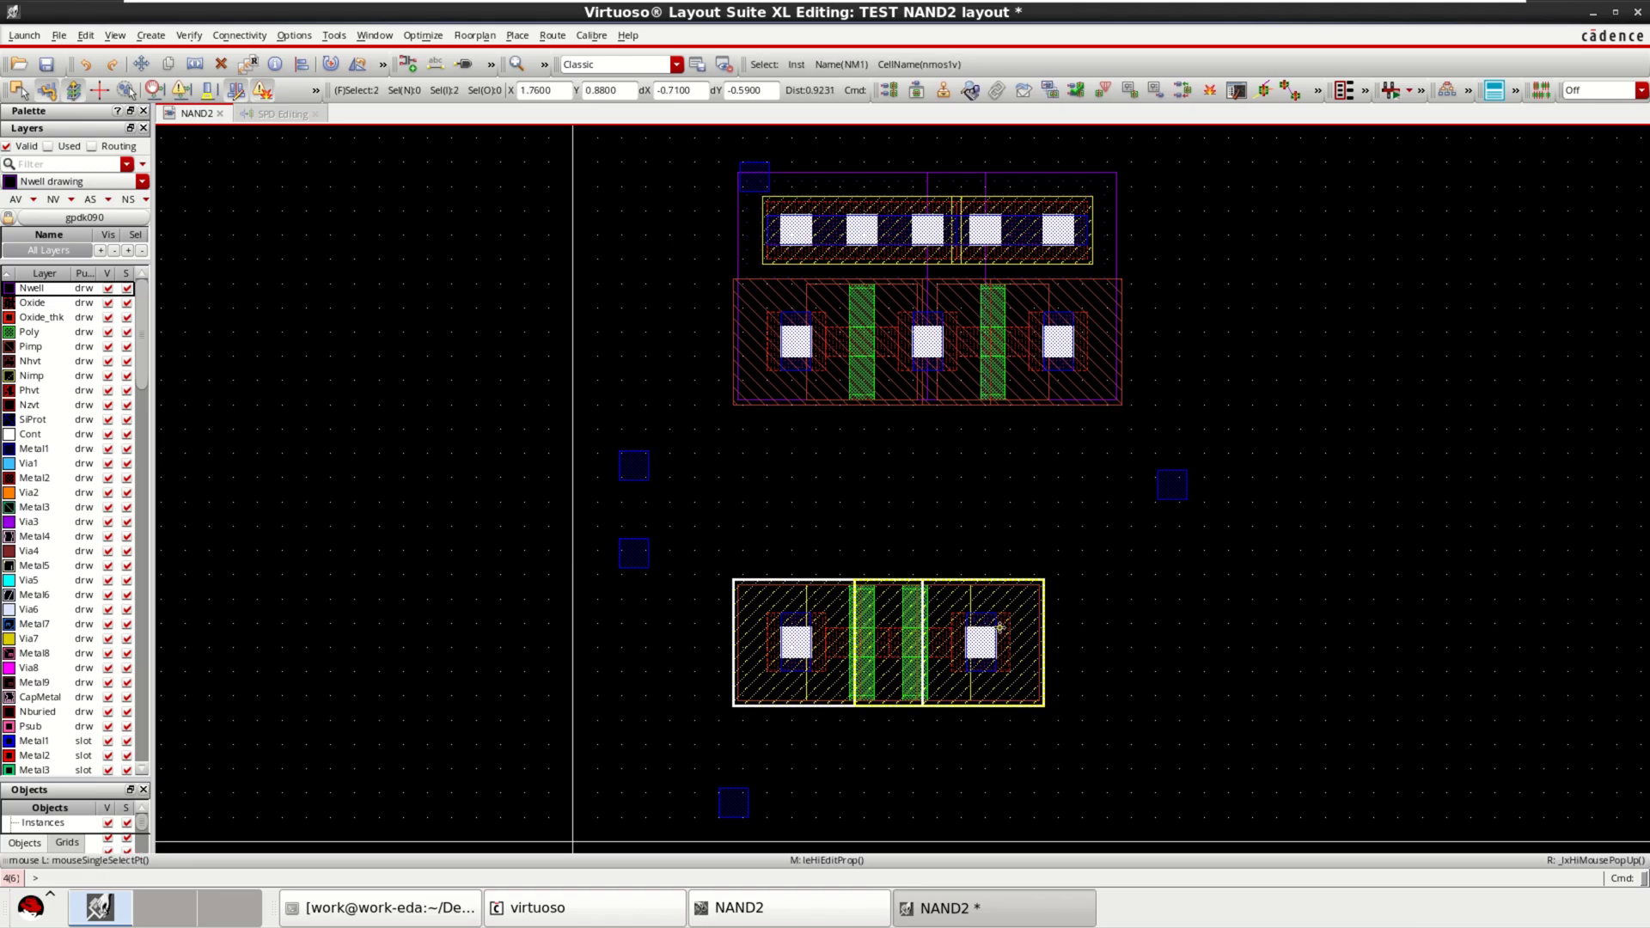
pyautogui.middleClick(1000, 628)
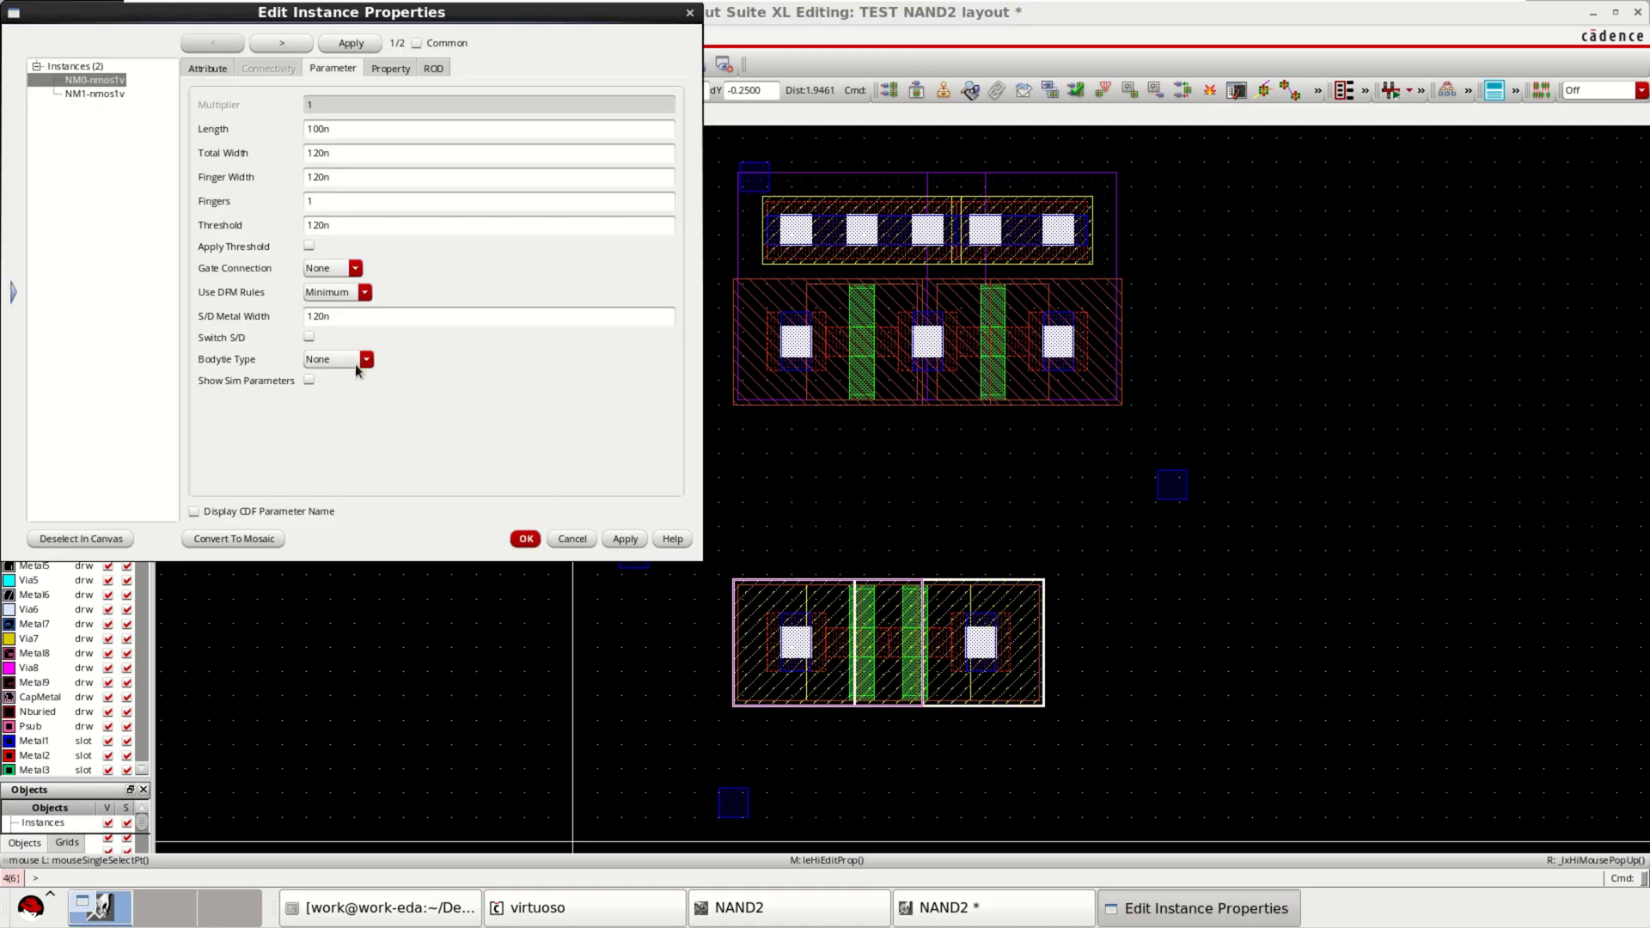
pyautogui.click(363, 361)
pyautogui.click(343, 408)
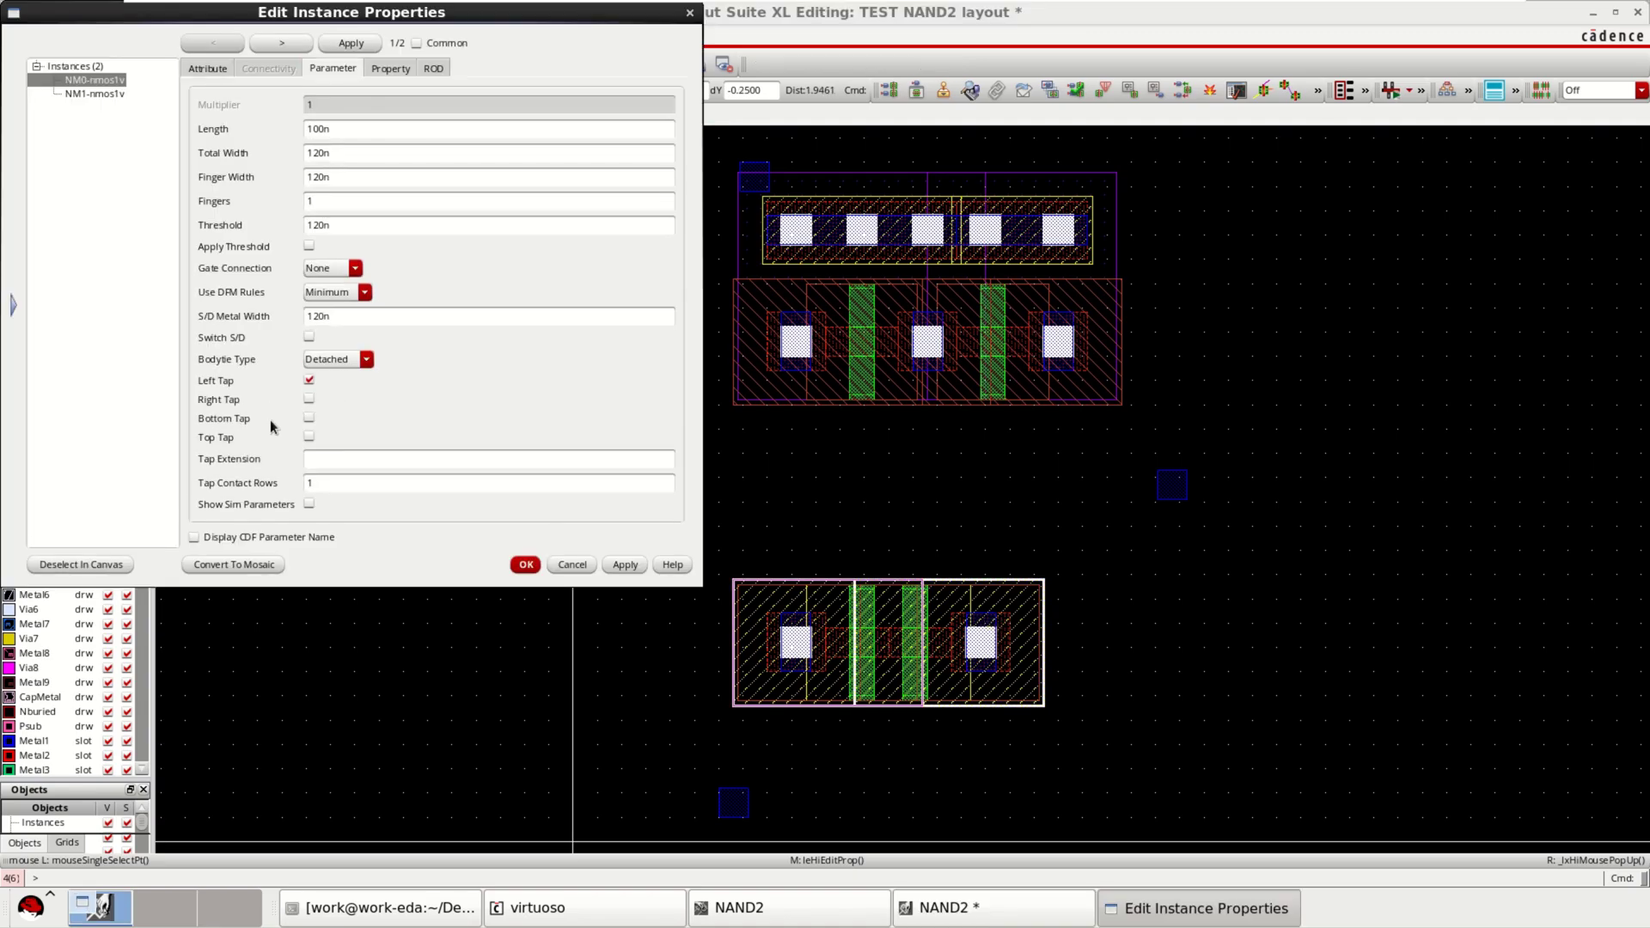
pyautogui.click(309, 419)
pyautogui.click(525, 565)
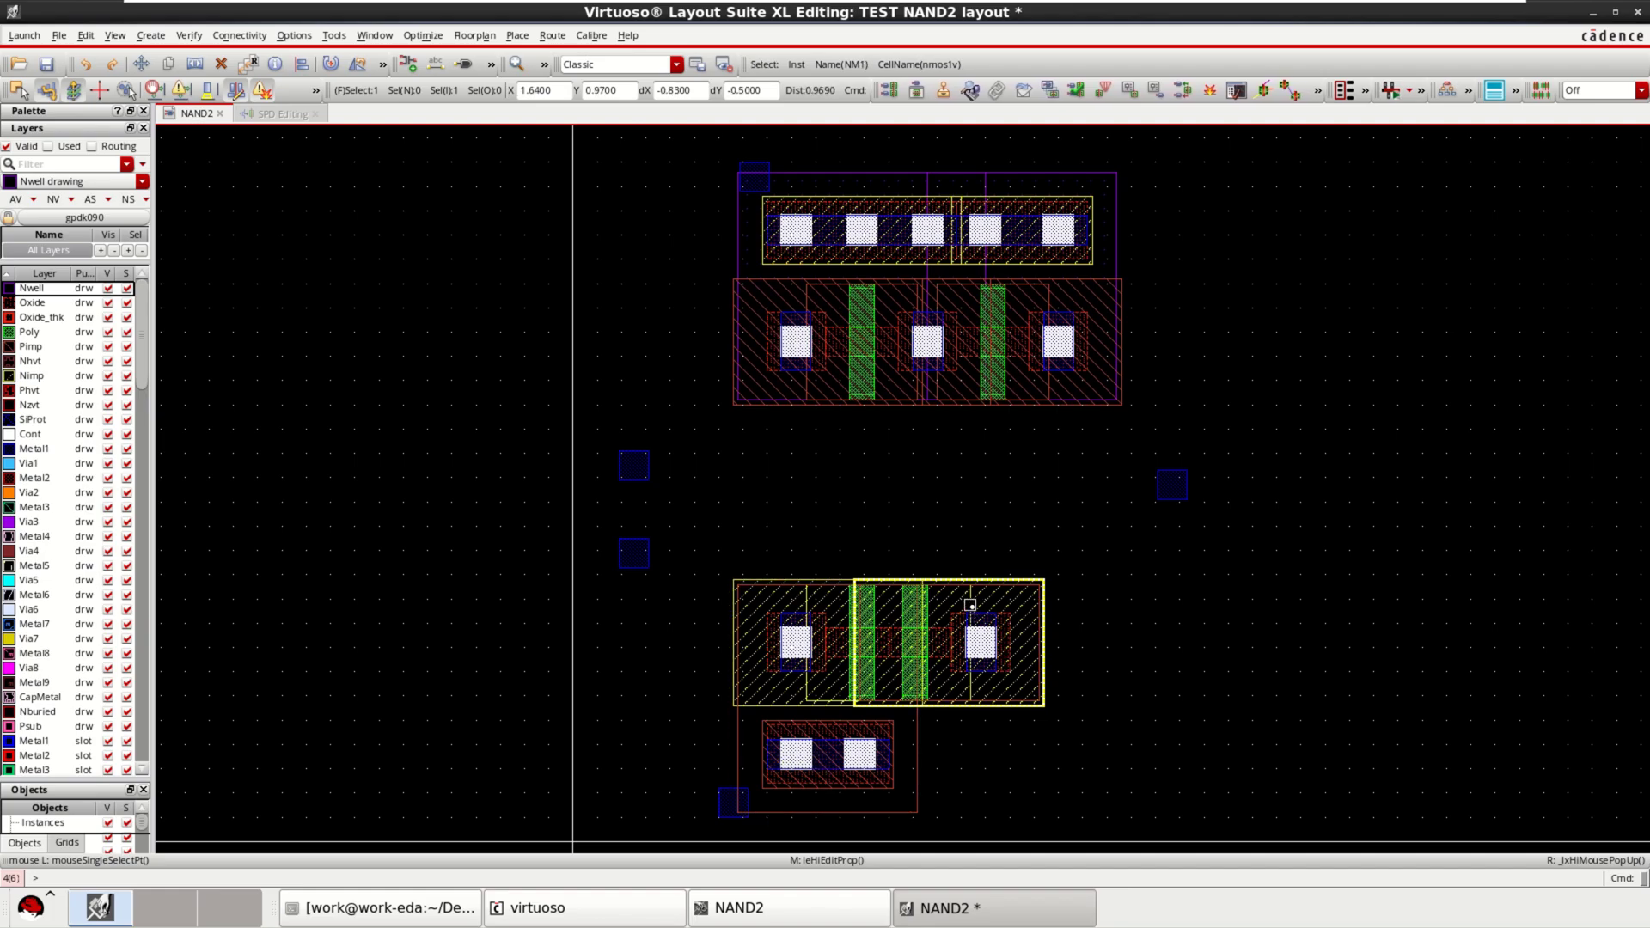
# Step: Set NM1's Bodytie Type to Detached with a bottom tap
pyautogui.middleClick(948, 616)
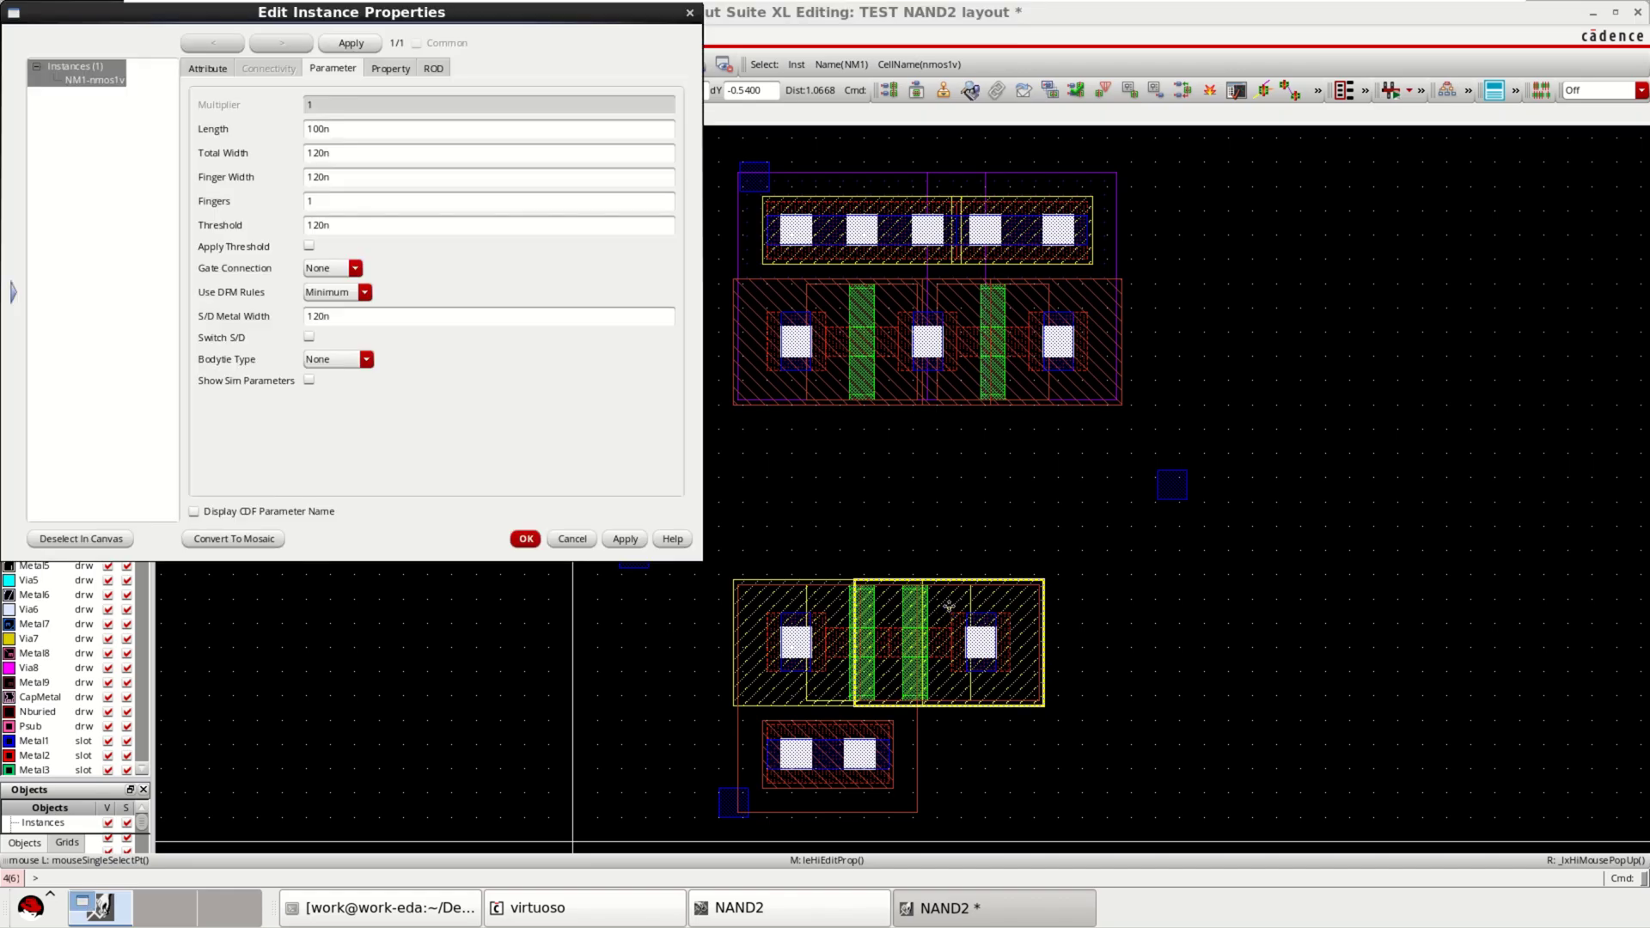
pyautogui.click(340, 361)
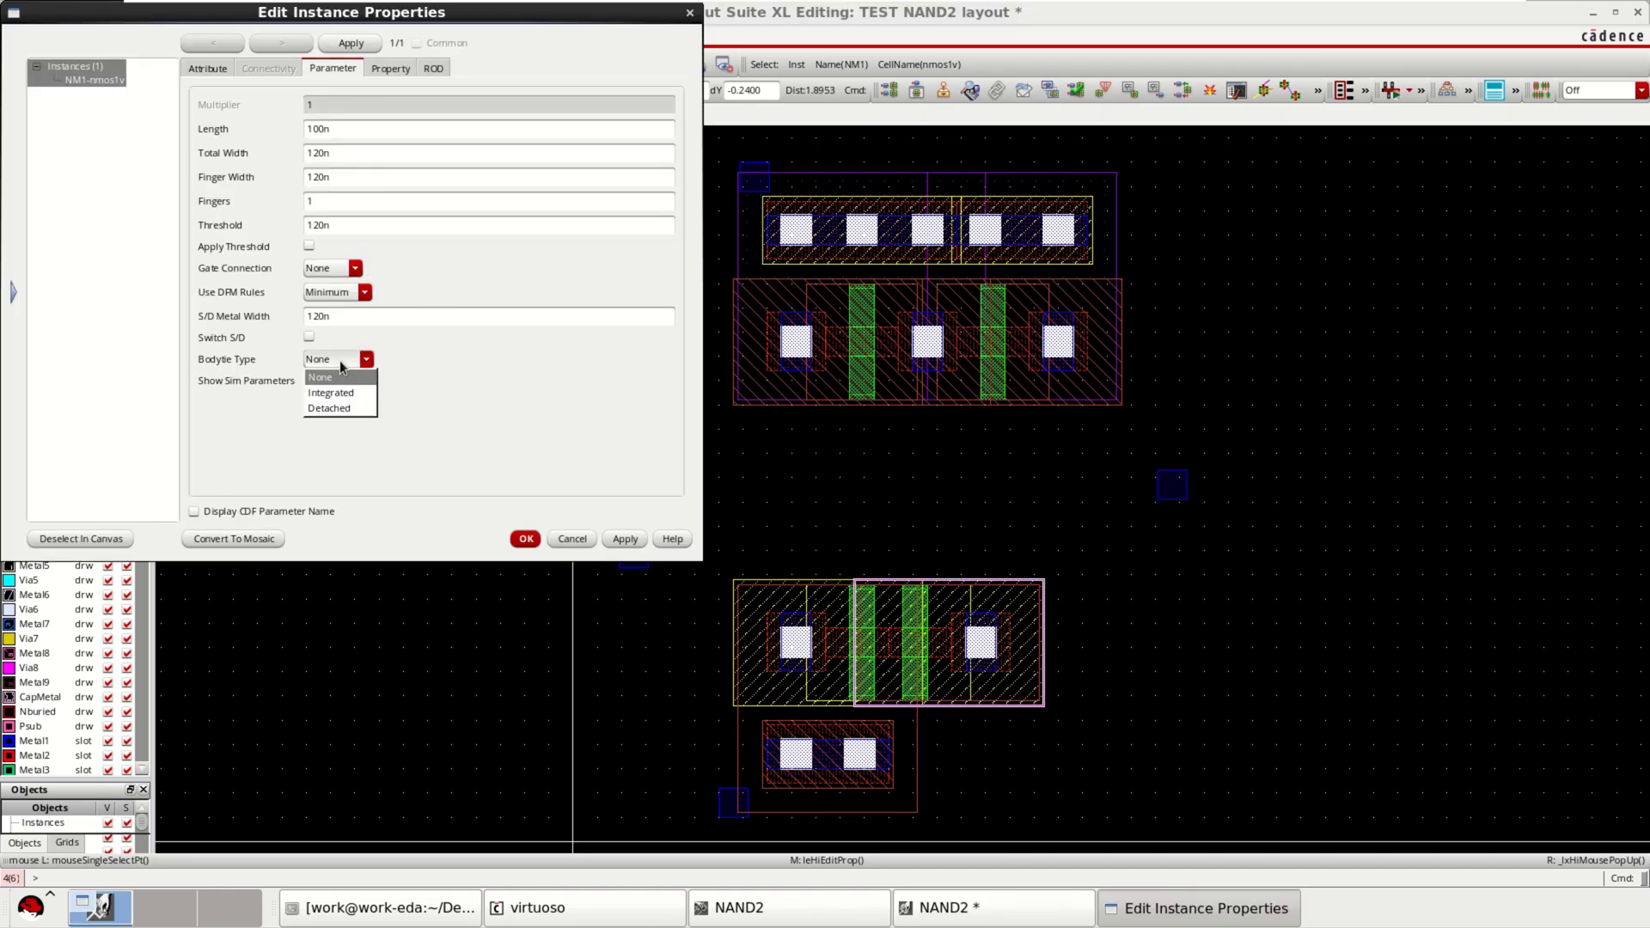
pyautogui.click(342, 402)
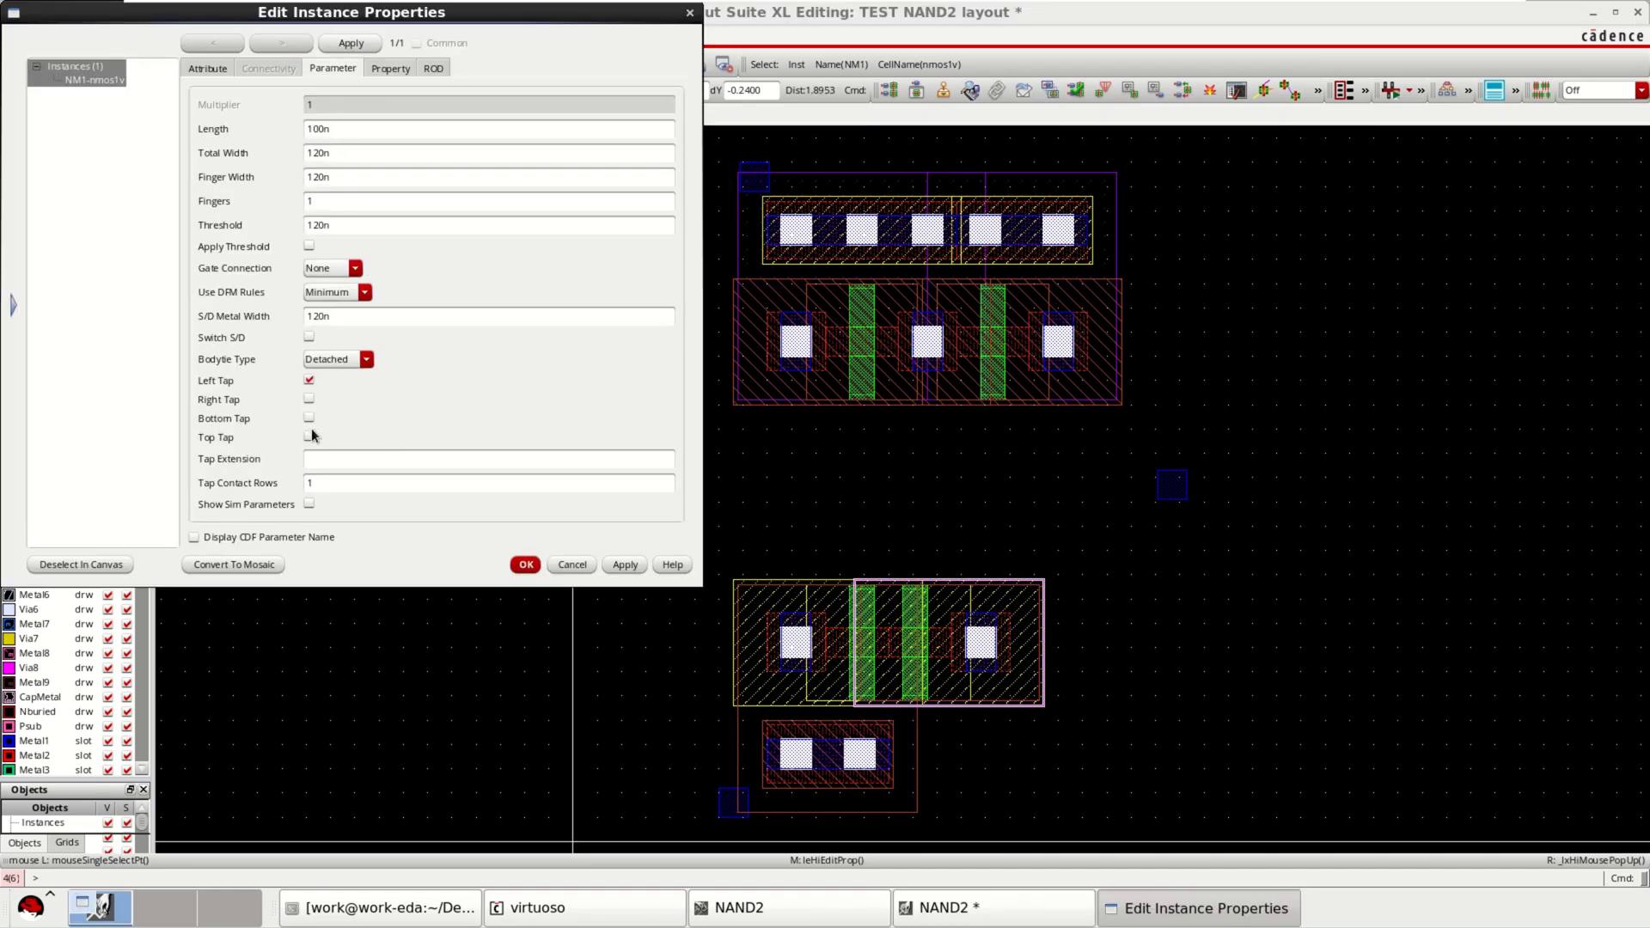
pyautogui.click(310, 419)
pyautogui.click(526, 565)
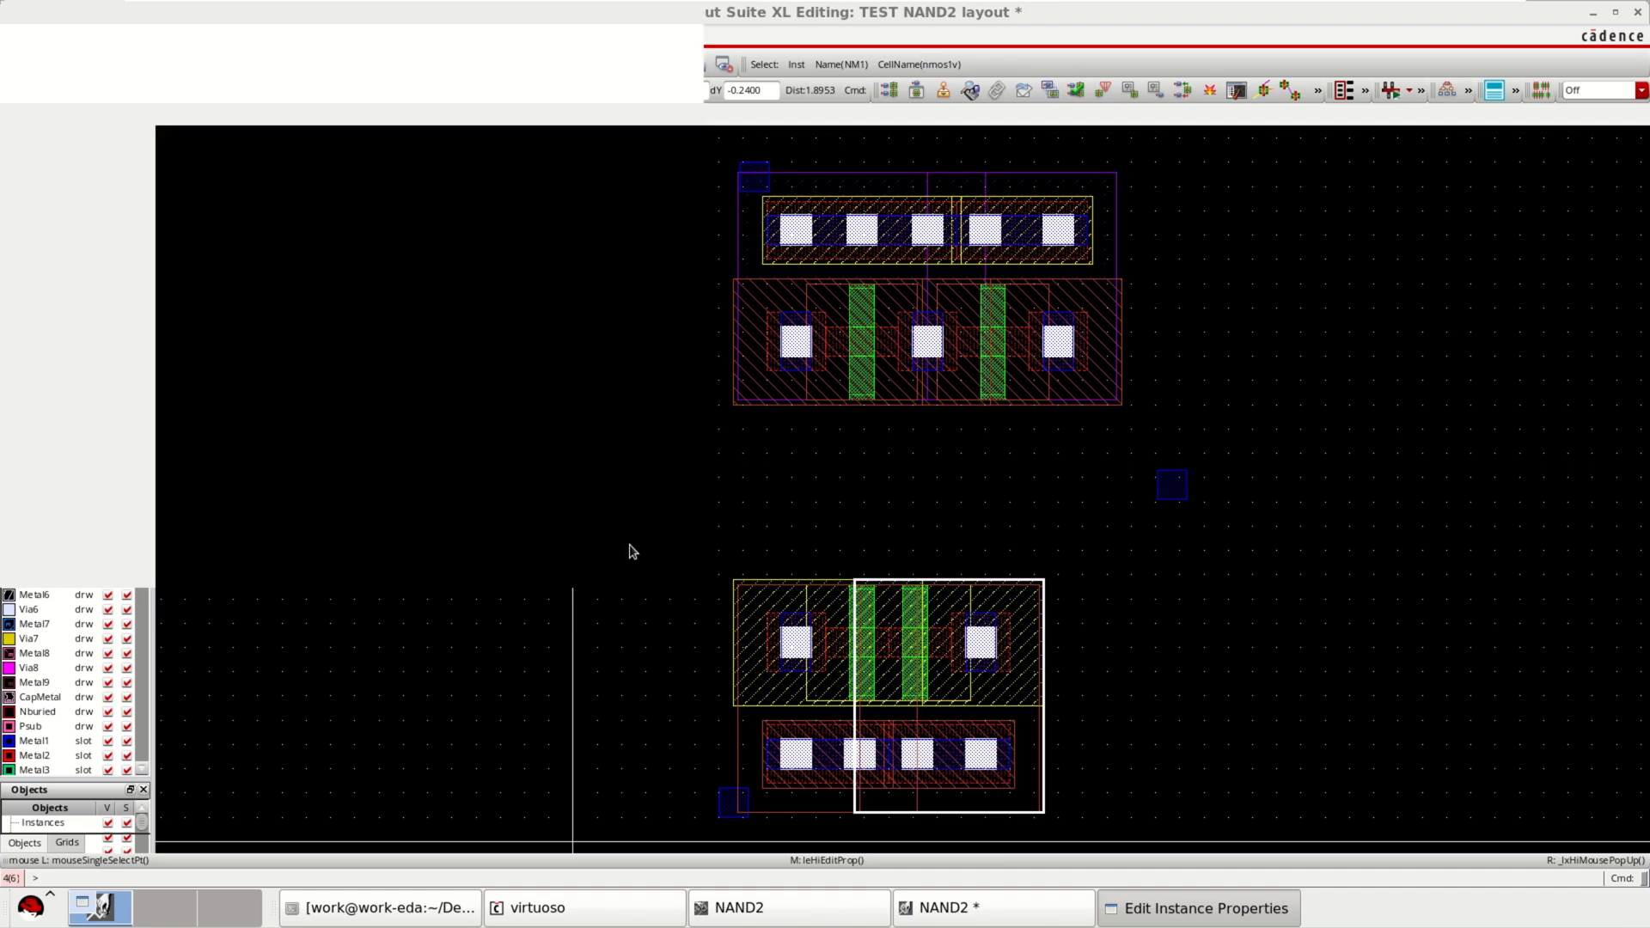
# Step: Start a place-and-route boundary with its first corner at the origin axis
pyautogui.keyDown('ctrl'); pyautogui.scroll(-1, 1000, 509); pyautogui.keyUp('ctrl')
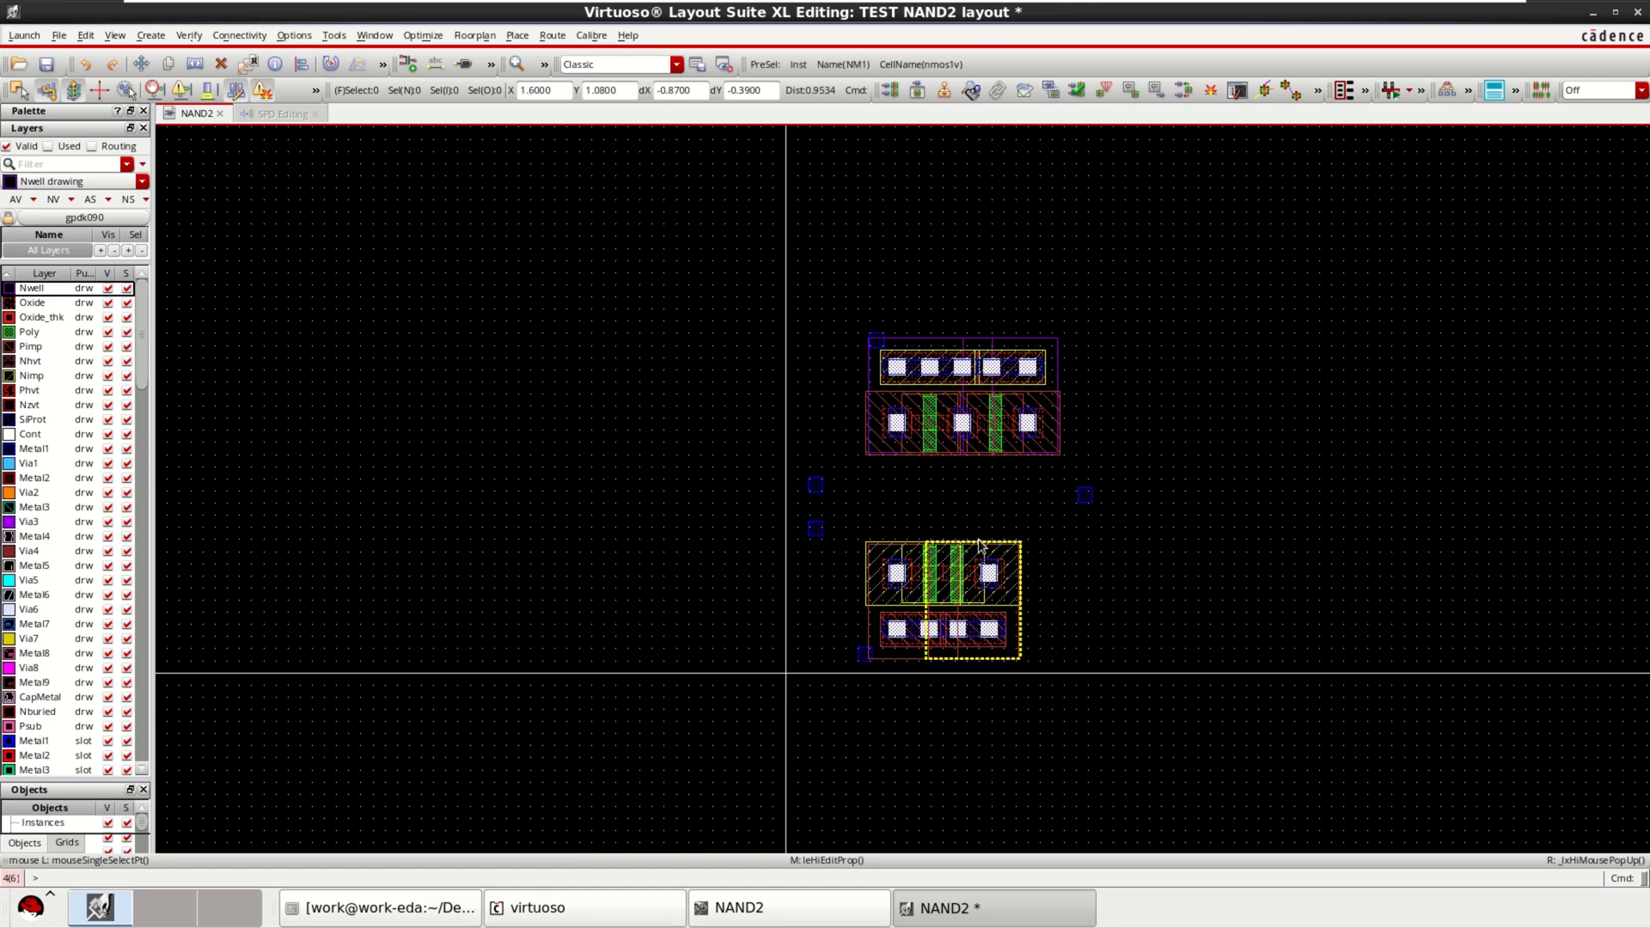
pyautogui.keyDown('ctrl'); pyautogui.scroll(1, 980, 540); pyautogui.keyUp('ctrl')
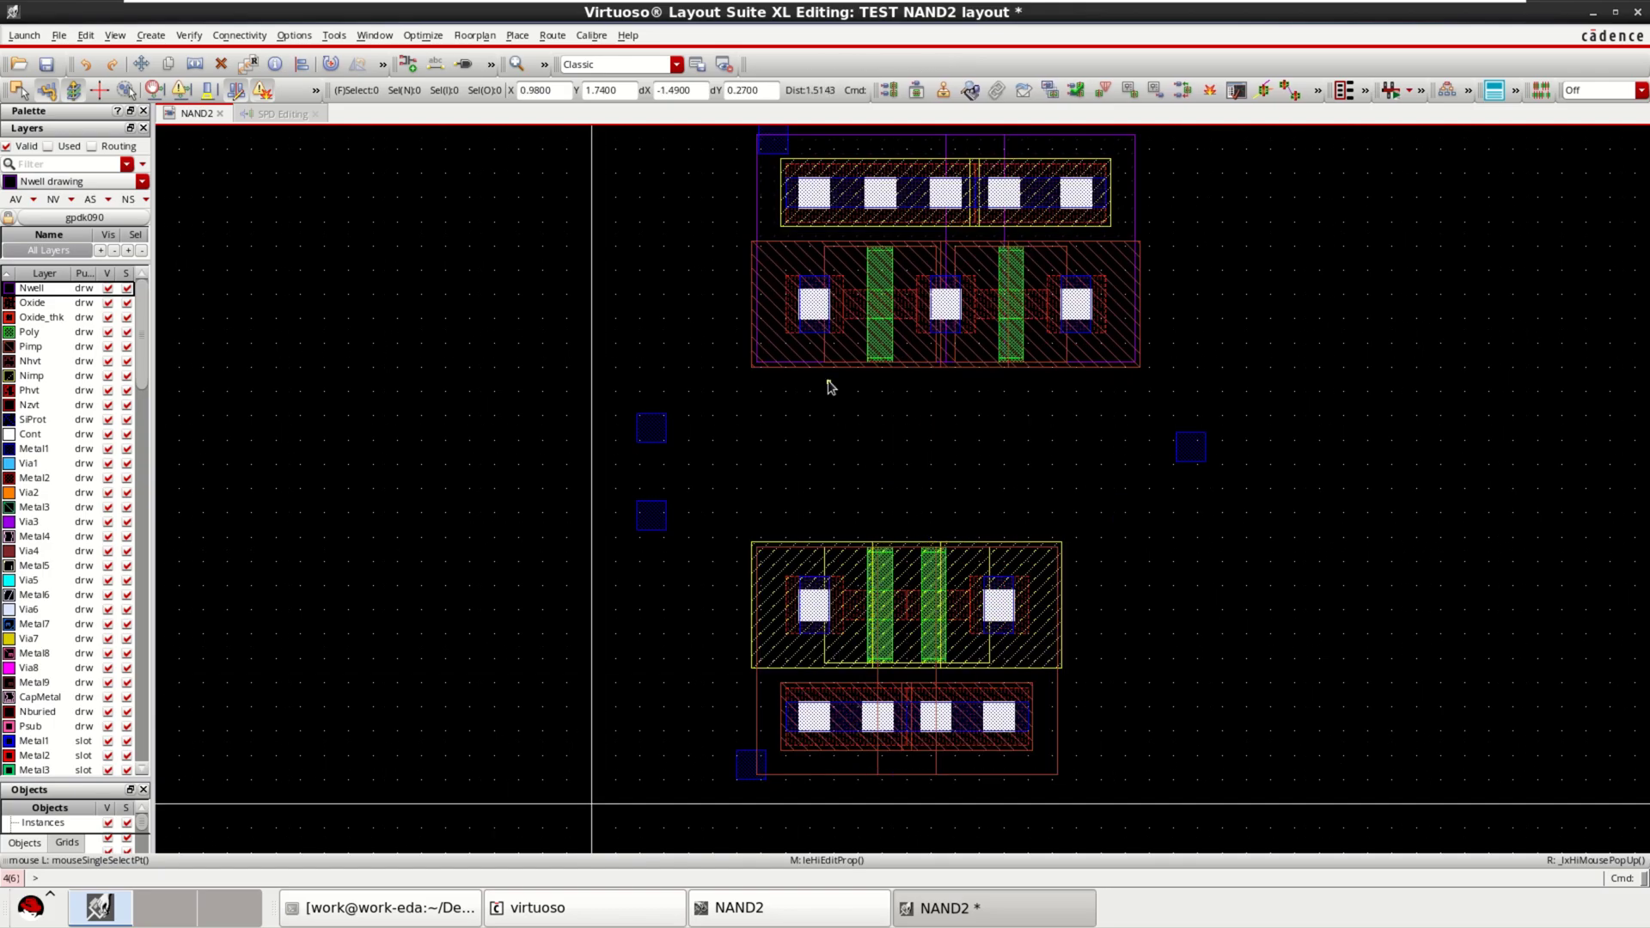
pyautogui.scroll(1, 827, 387)
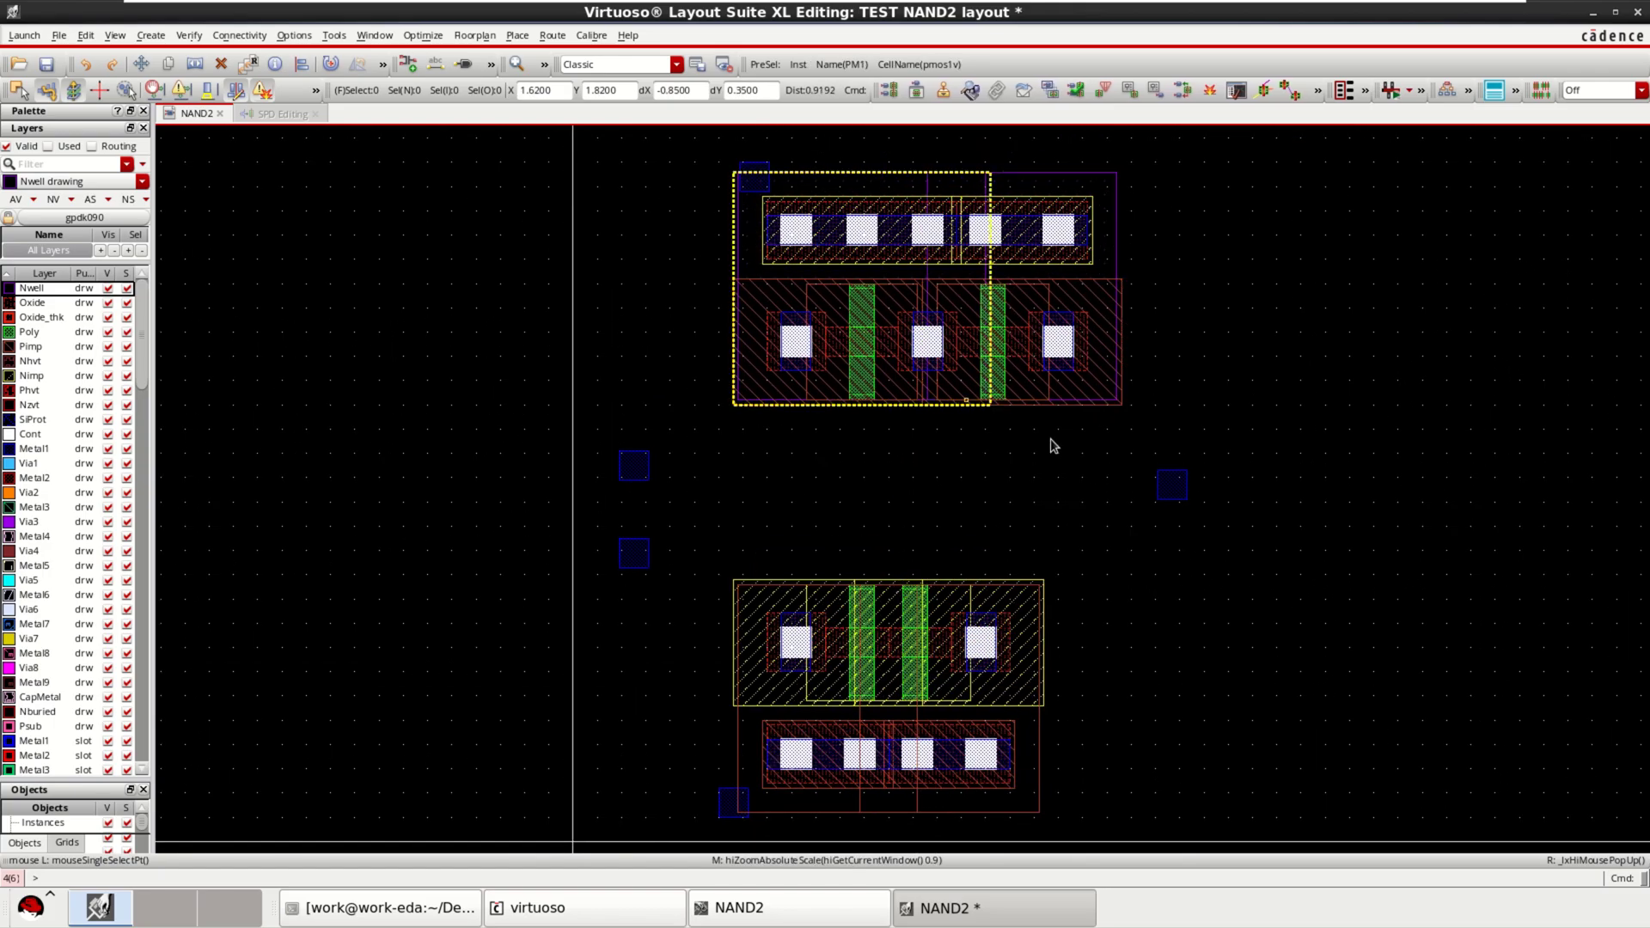
pyautogui.click(250, 40)
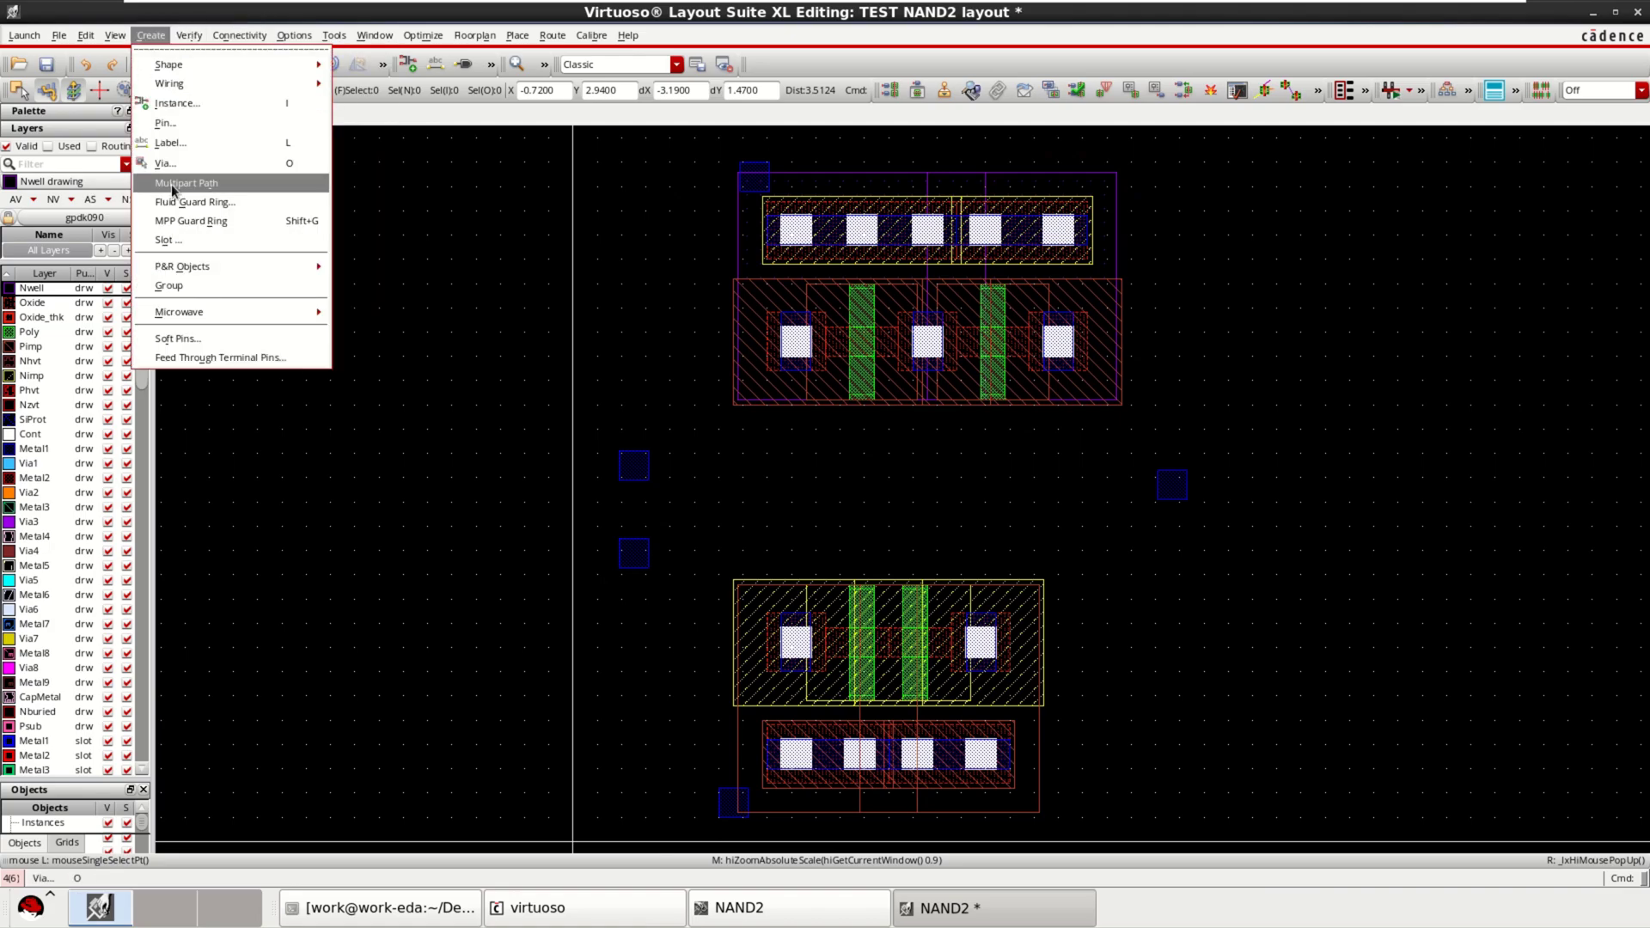
pyautogui.moveTo(194, 270)
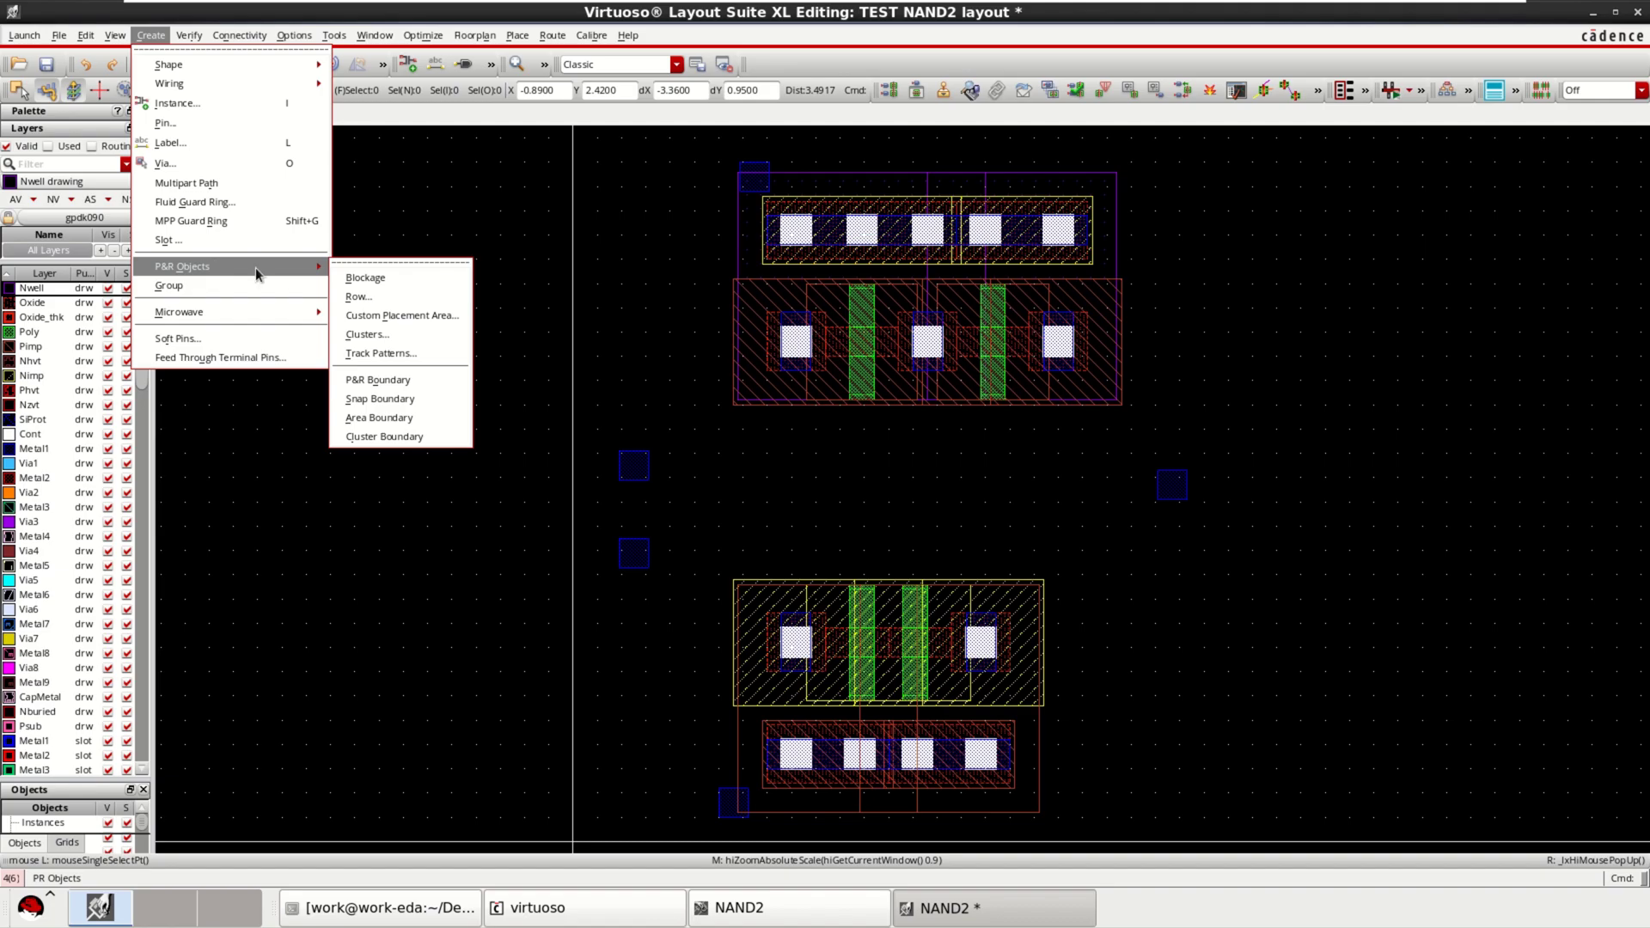
pyautogui.moveTo(275, 263)
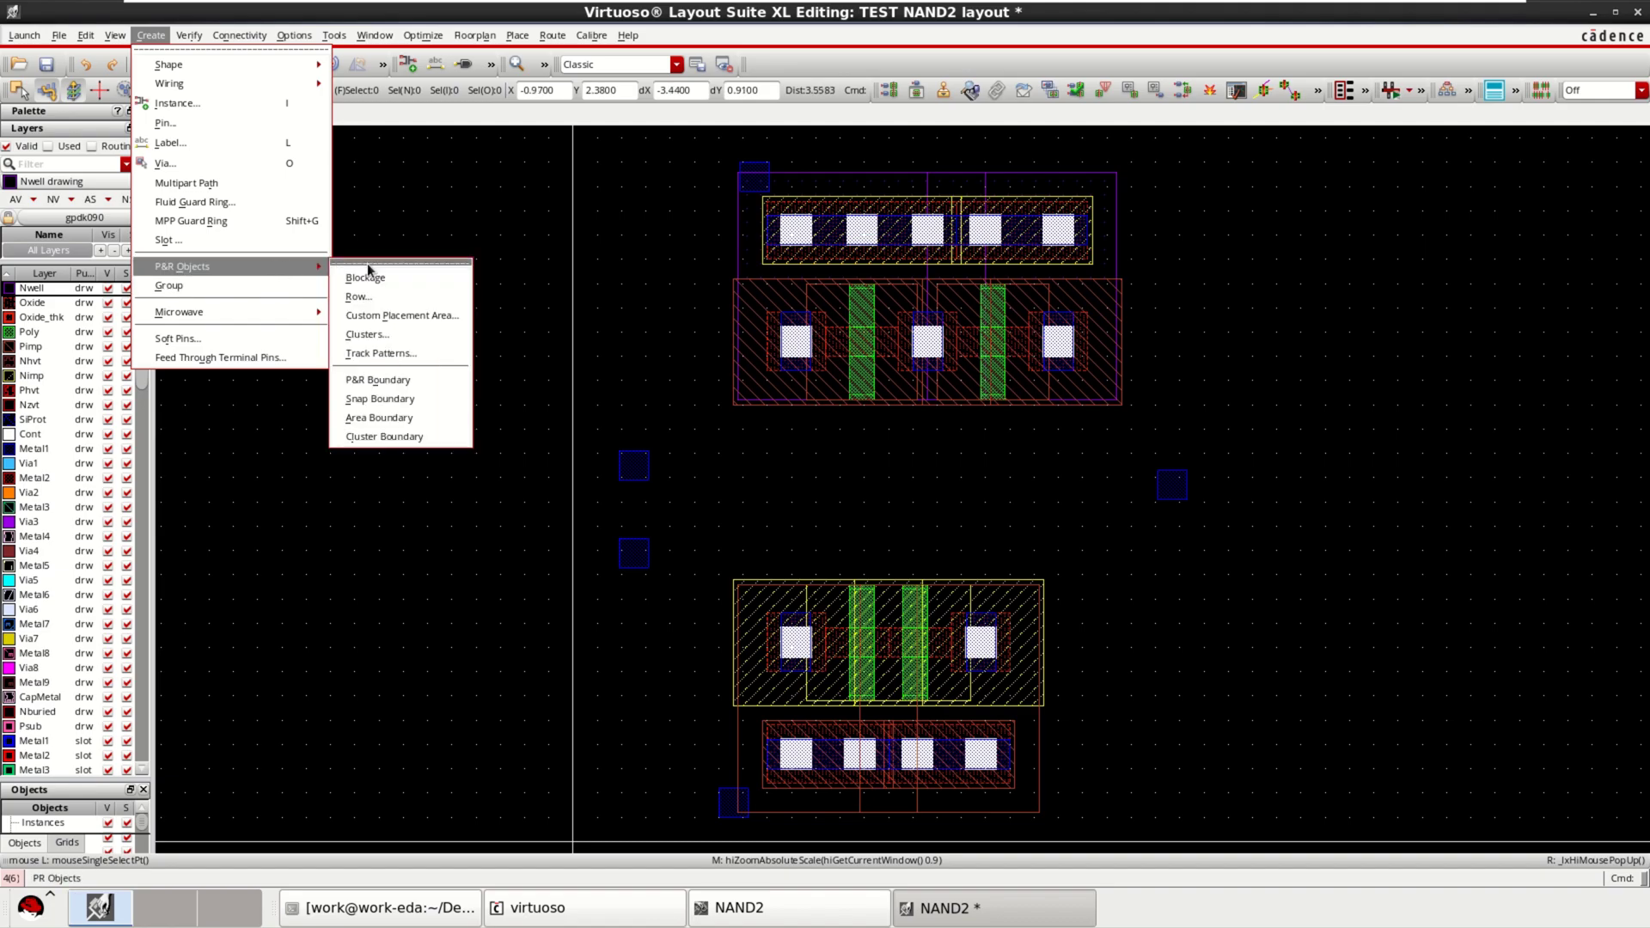
pyautogui.click(409, 380)
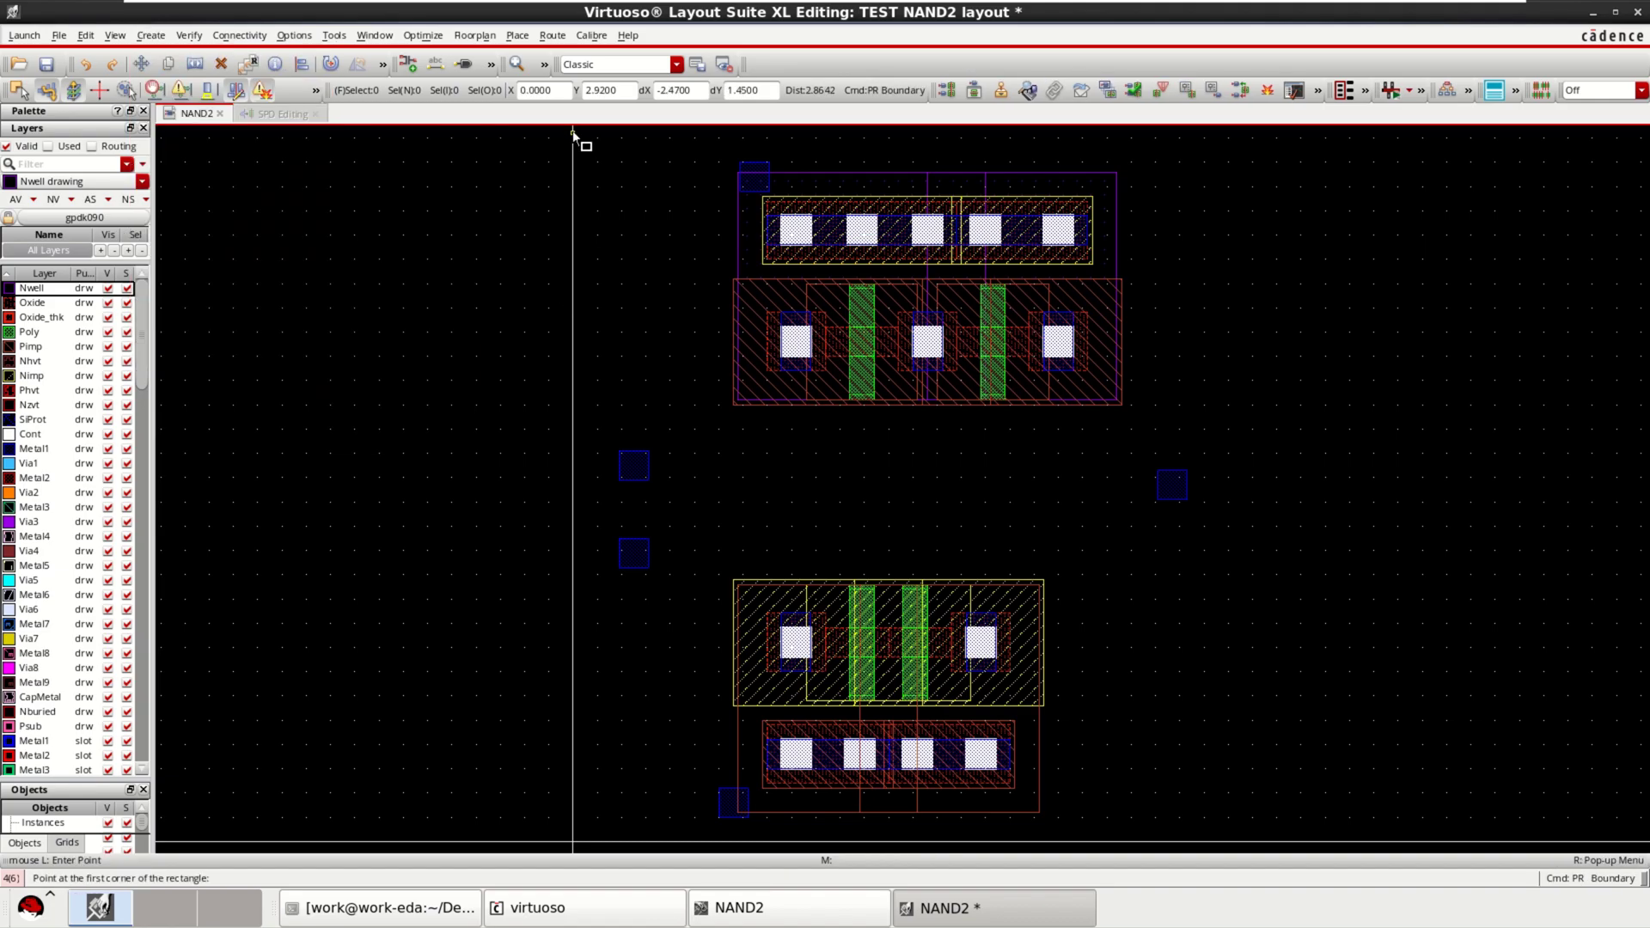
pyautogui.keyDown('ctrl'); pyautogui.scroll(-1, 651, 165); pyautogui.keyUp('ctrl')
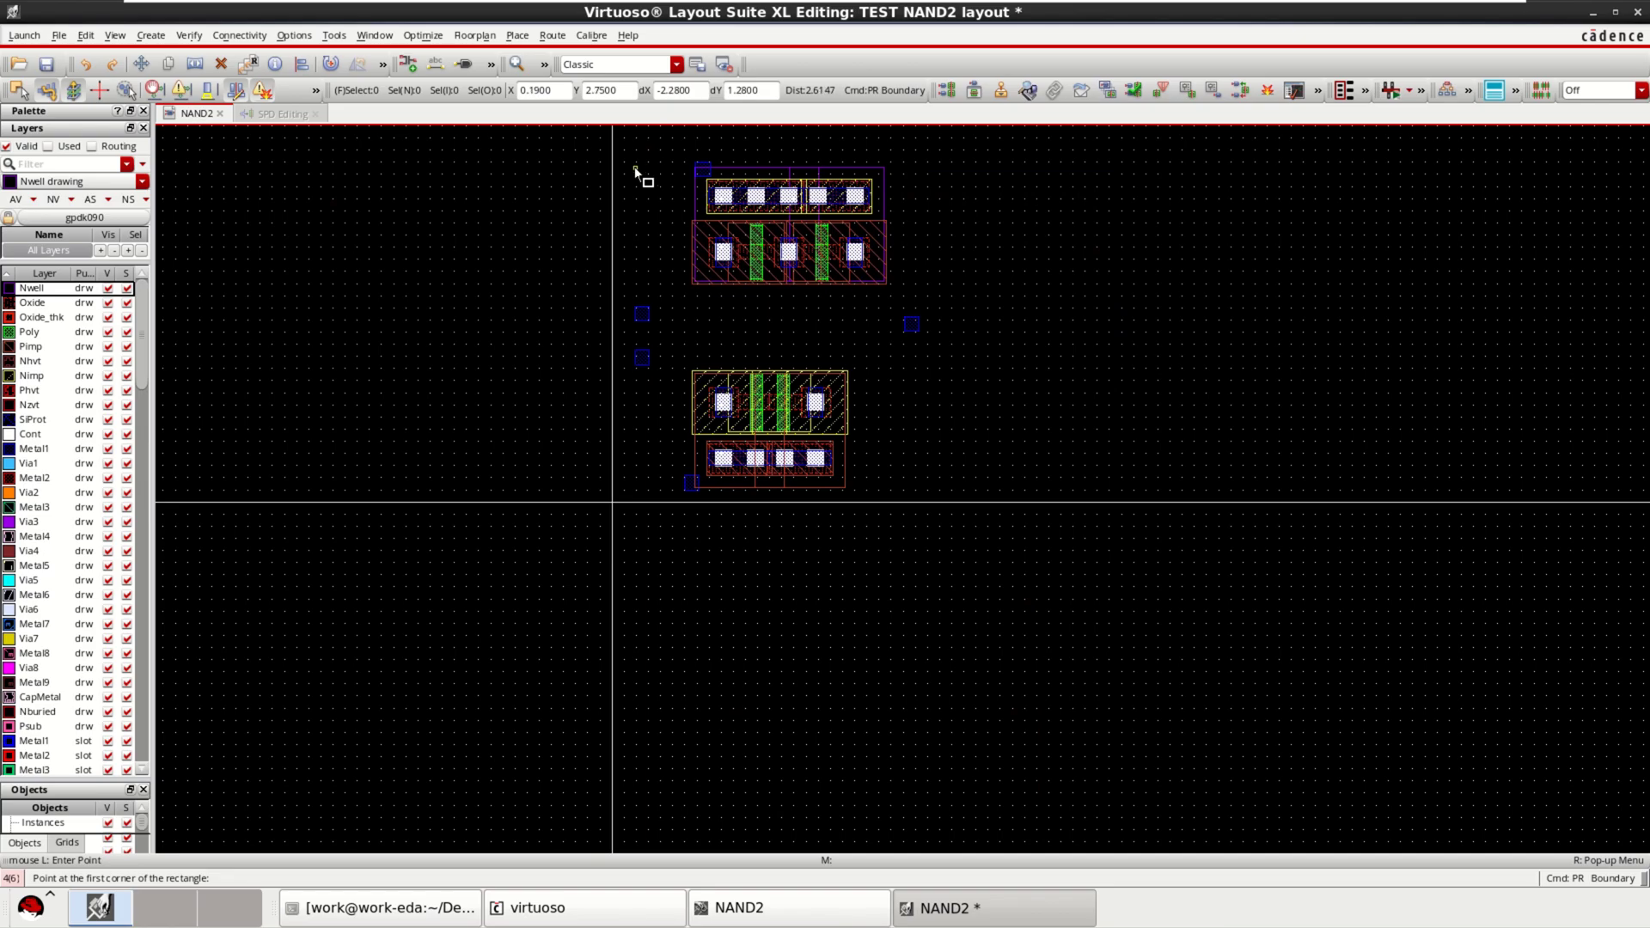
pyautogui.scroll(1, 630, 147)
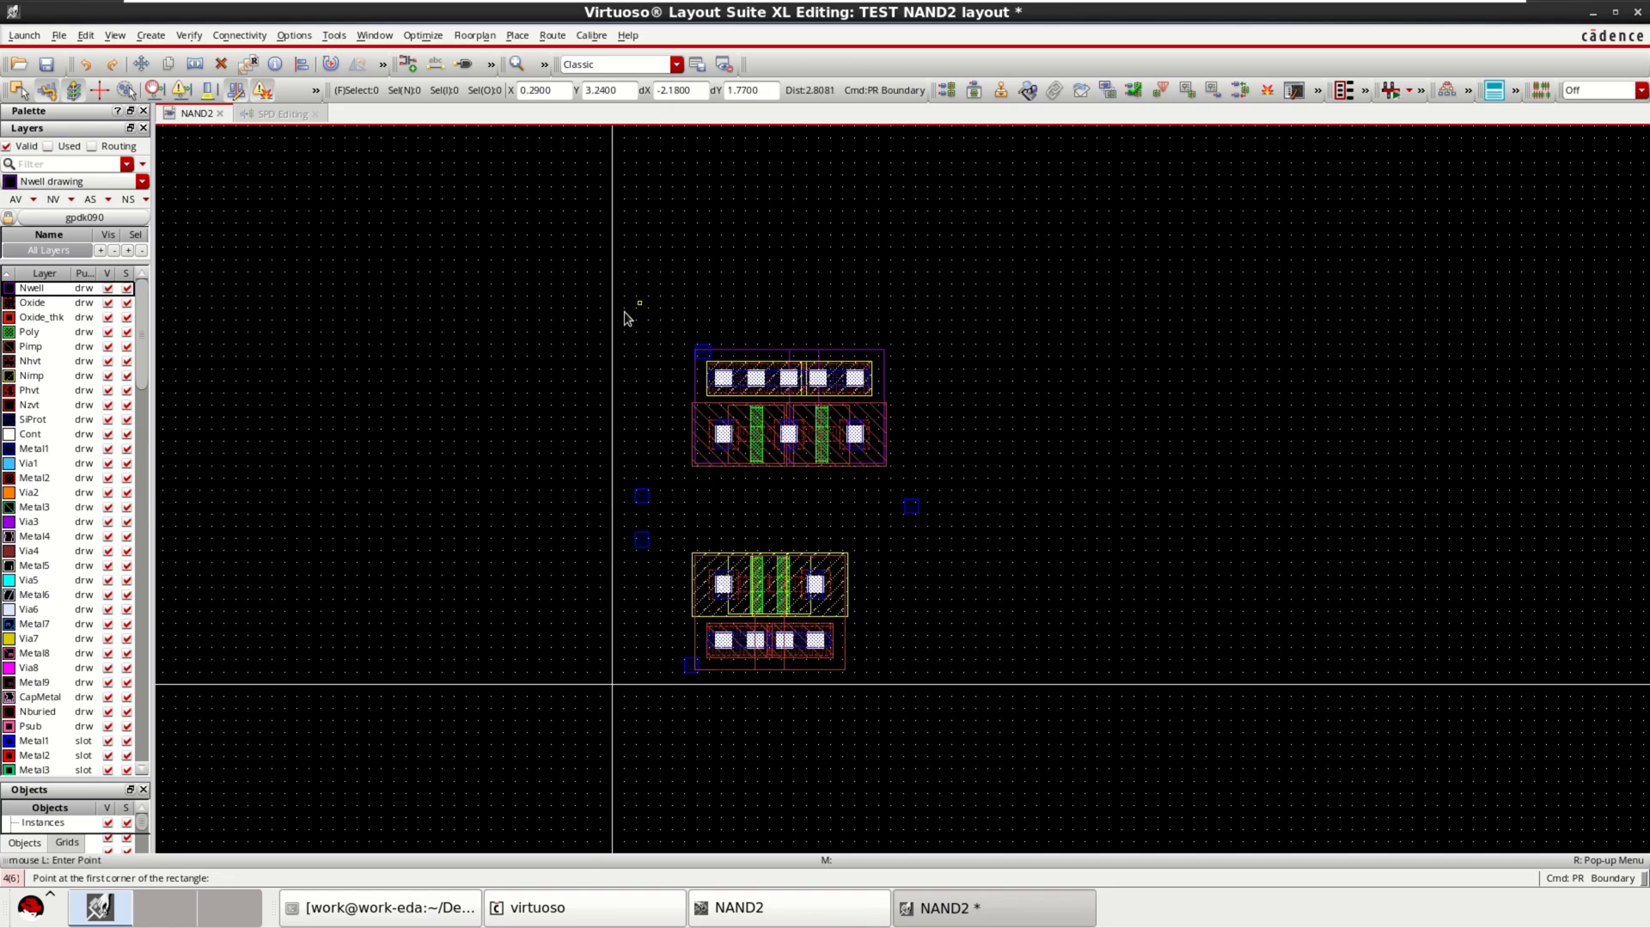
pyautogui.keyDown('ctrl'); pyautogui.scroll(2, 614, 305); pyautogui.keyUp('ctrl')
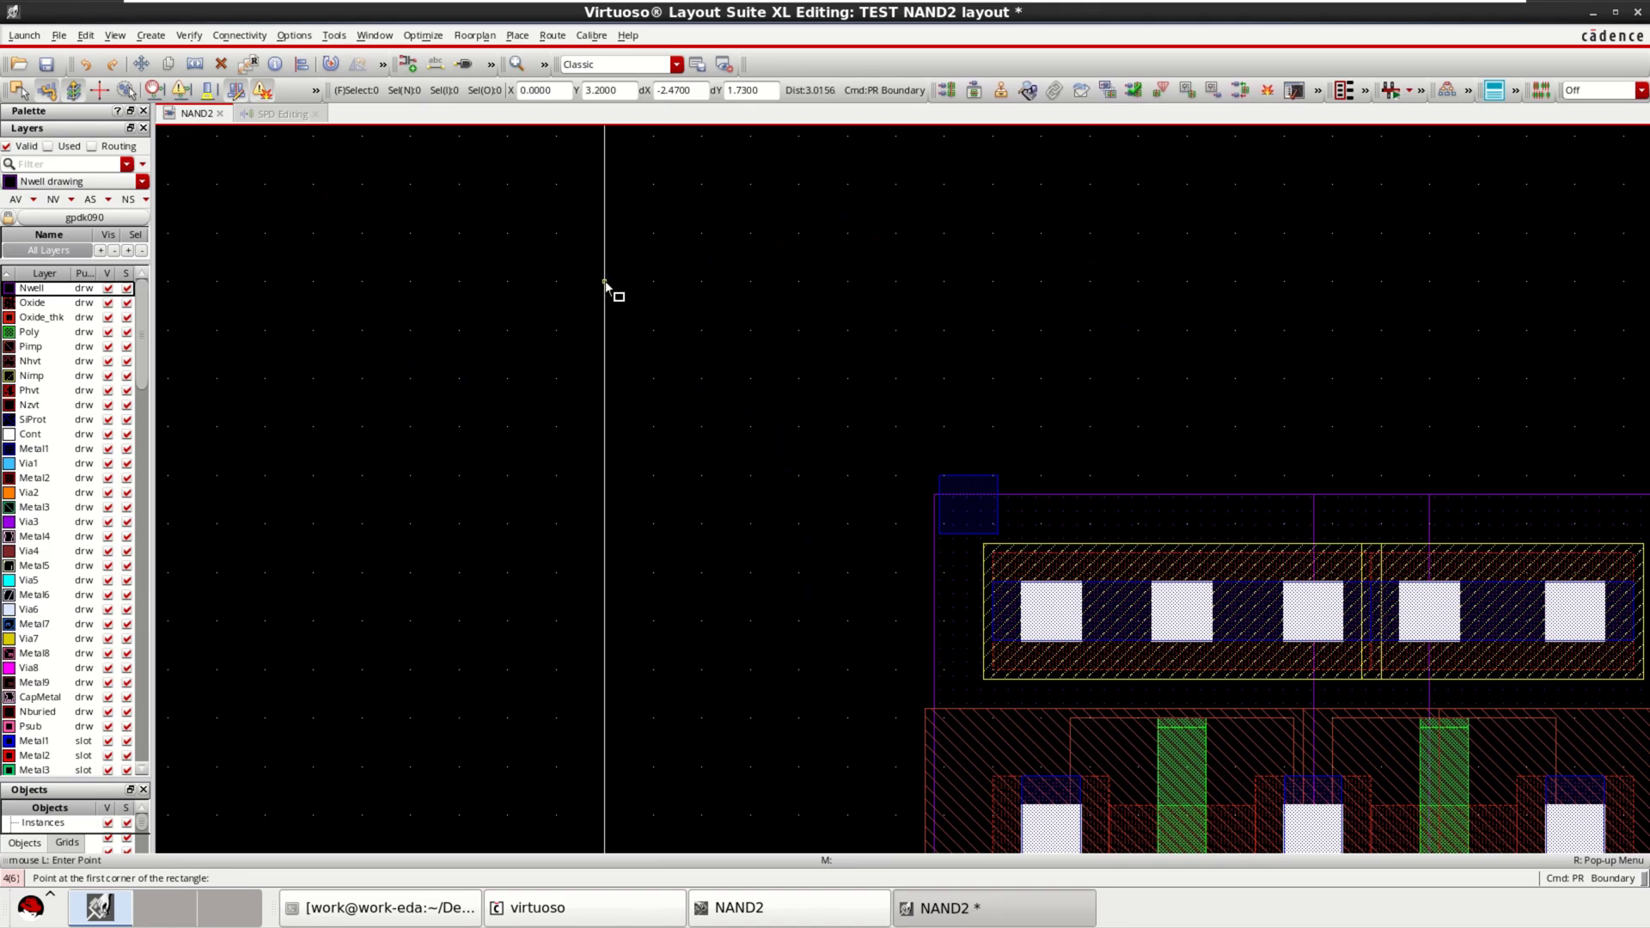
pyautogui.click(605, 284)
# Step: Complete the PR boundary rectangle at the opposite corner, enclosing the transistors
pyautogui.keyDown('ctrl'); pyautogui.scroll(-2, 1316, 656); pyautogui.keyUp('ctrl')
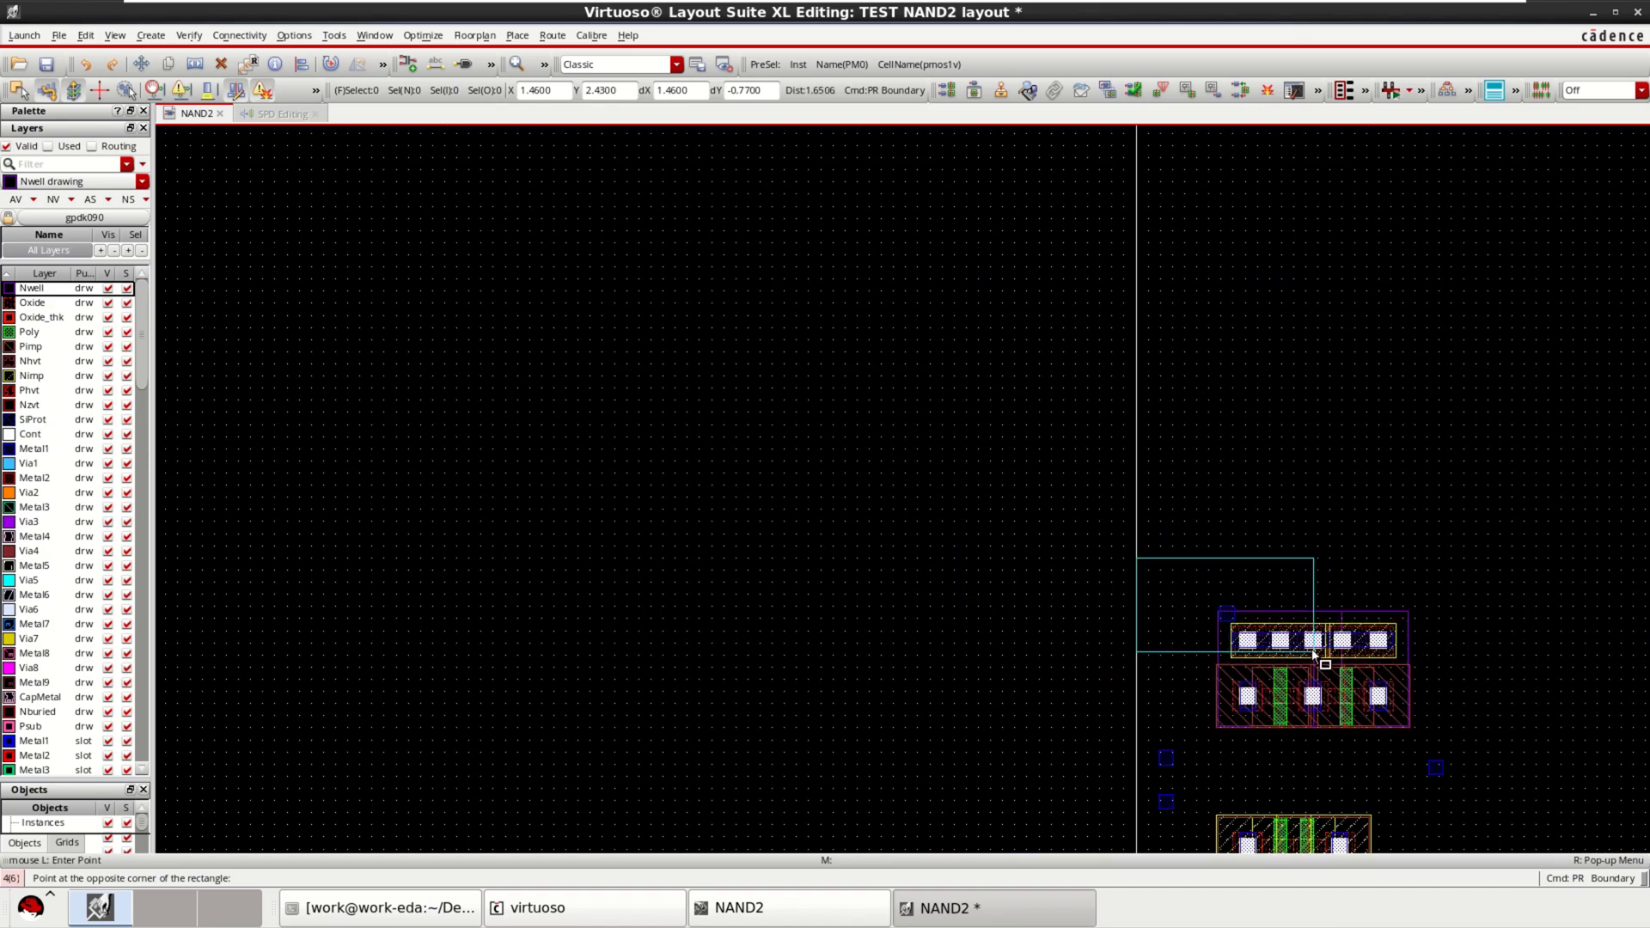
pyautogui.scroll(-2, 1315, 656)
pyautogui.scroll(-2, 1462, 751)
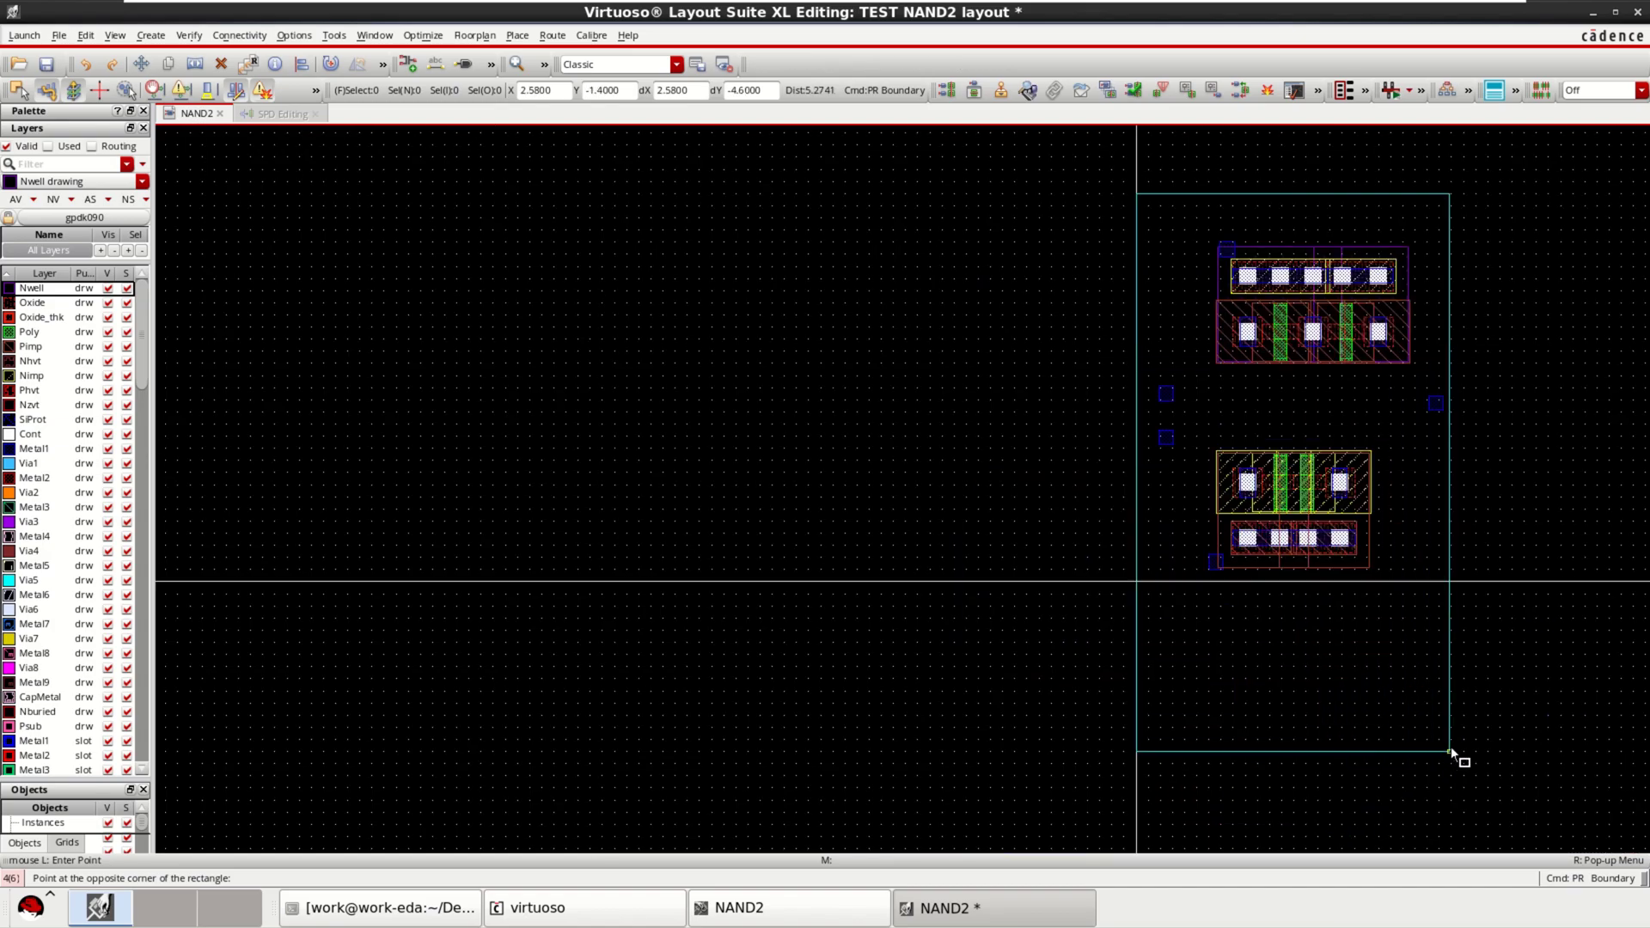
pyautogui.keyDown('ctrl'); pyautogui.scroll(5, 1493, 619); pyautogui.keyUp('ctrl')
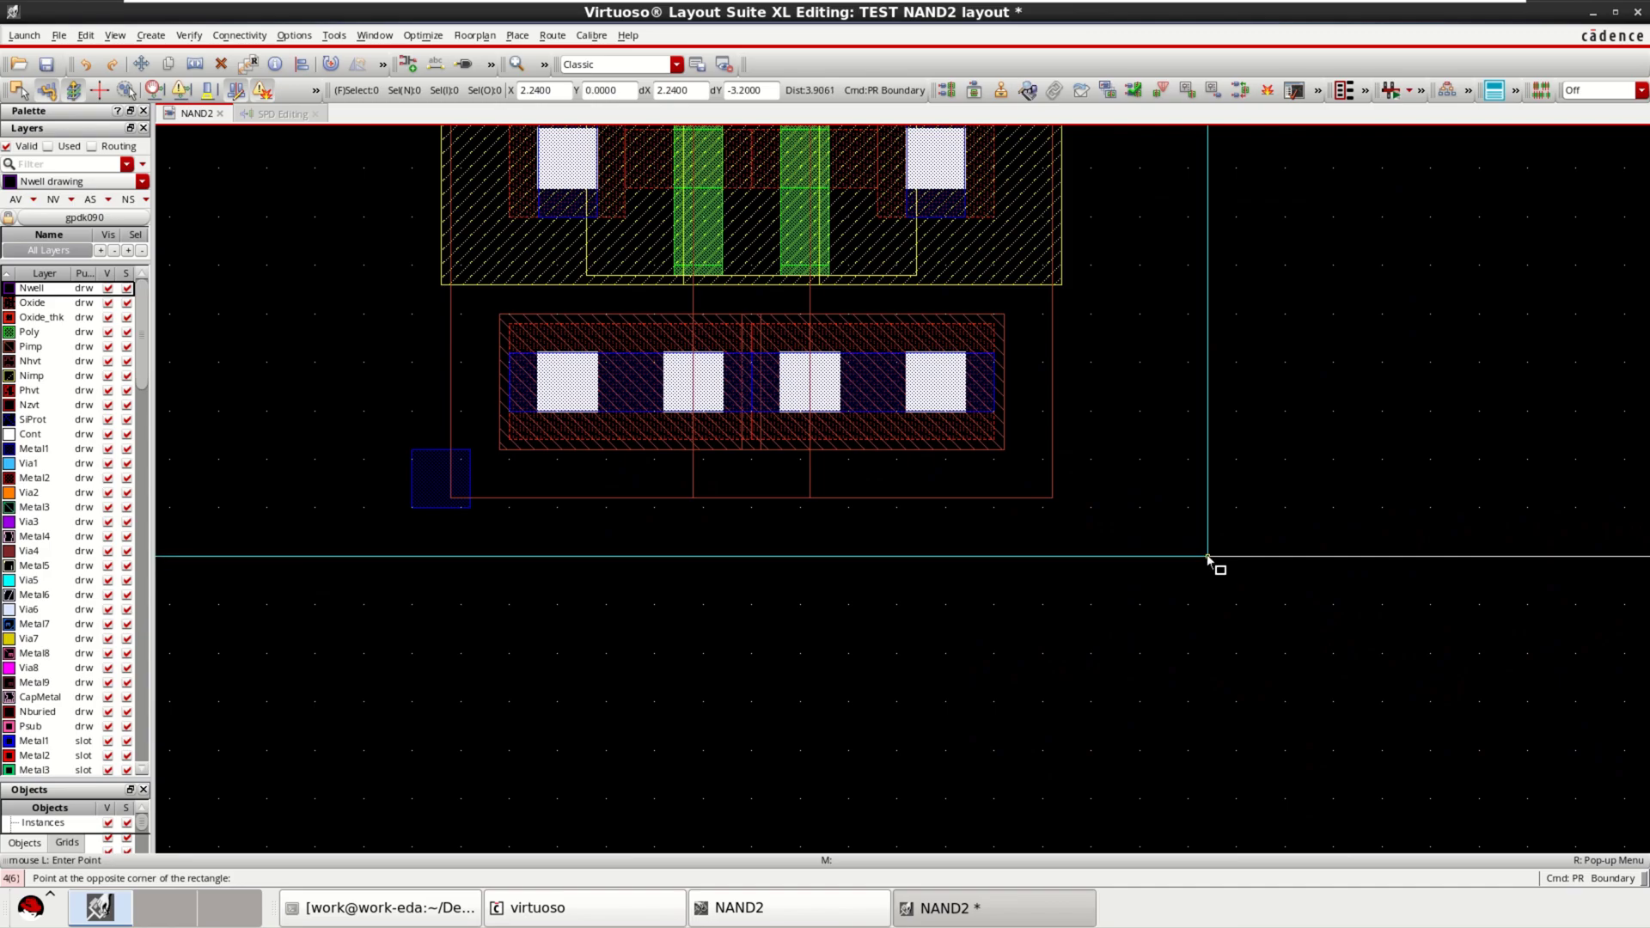
pyautogui.click(1208, 557)
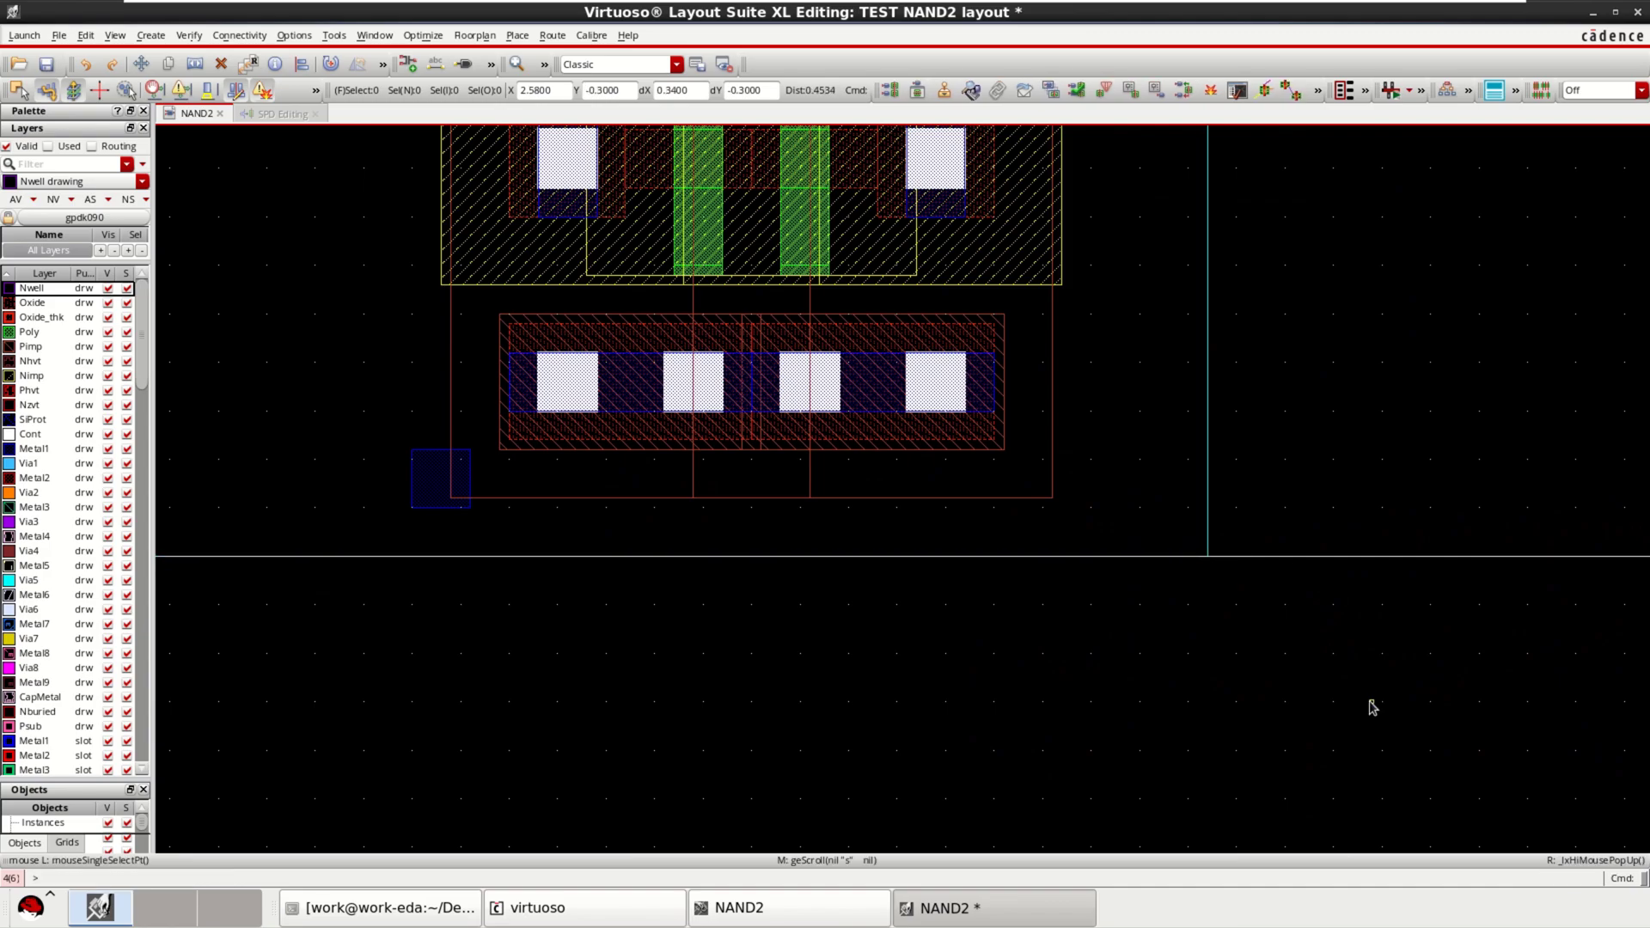
# Step: Fit the cell in view and stretch the boundary's right edge outward
pyautogui.press('f')
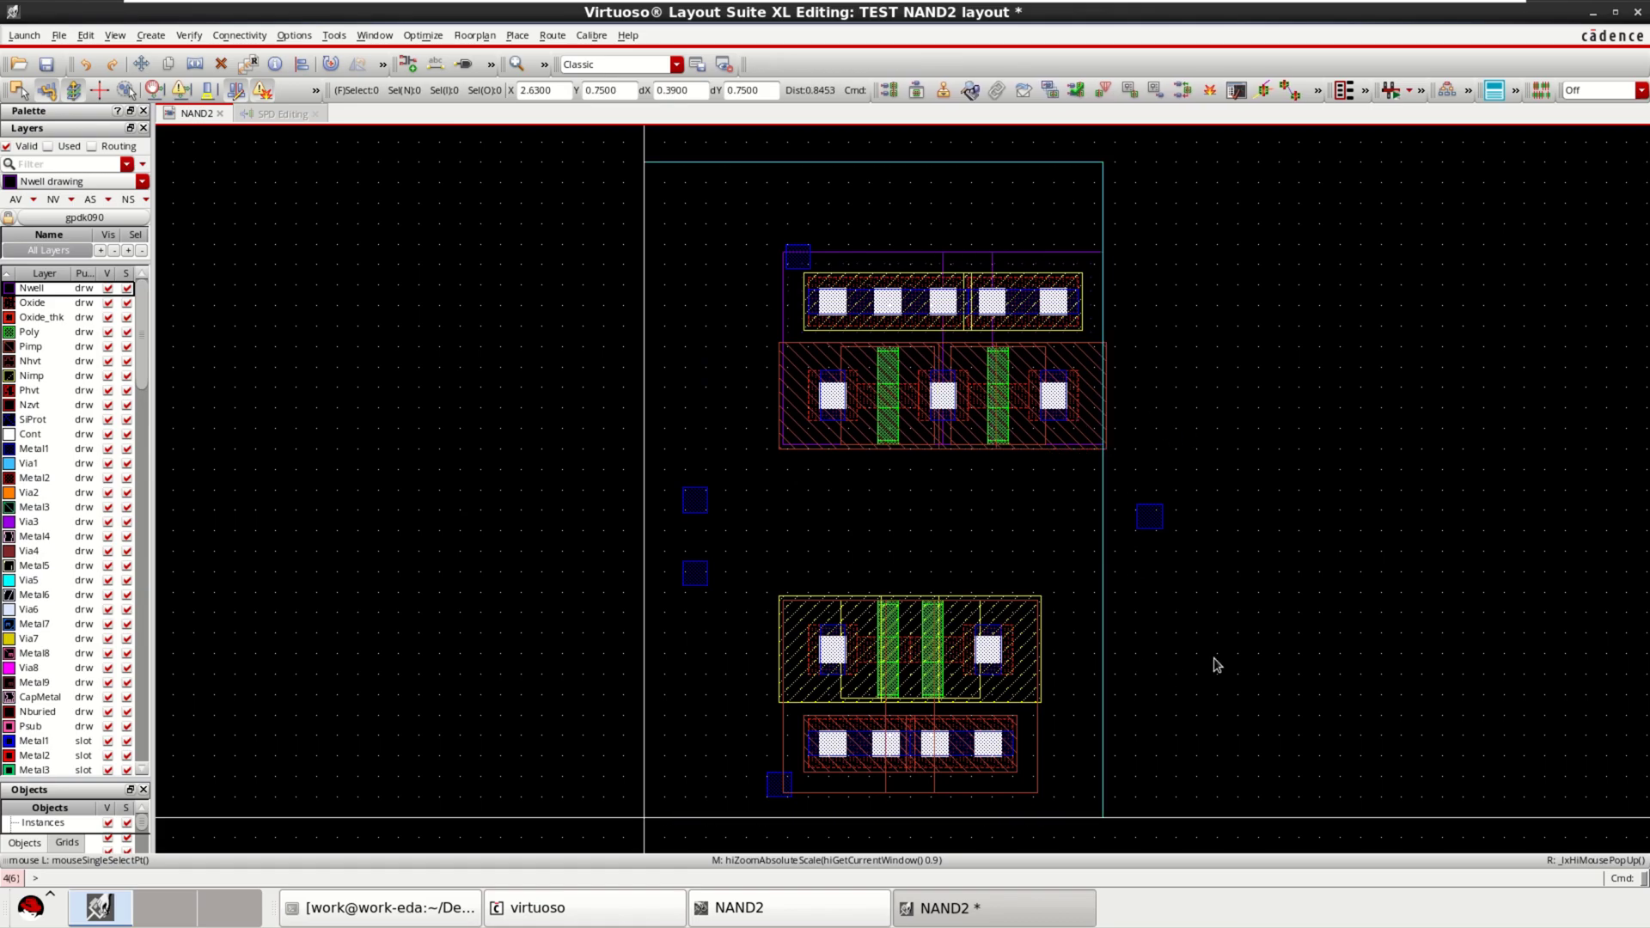
pyautogui.press('s')
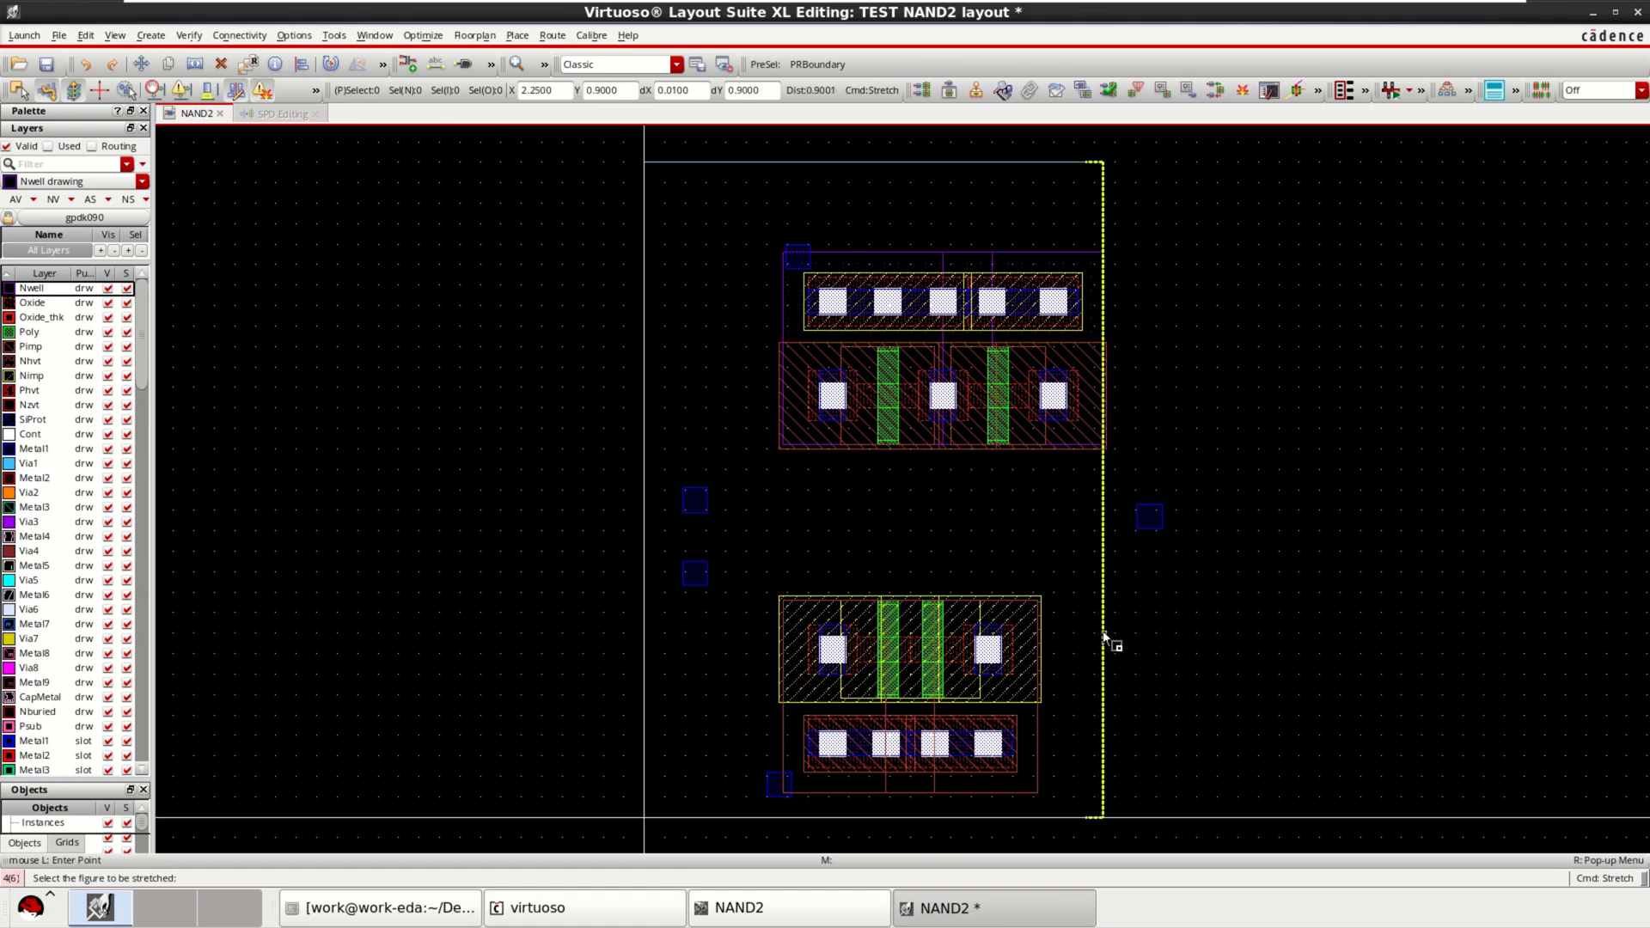
pyautogui.click(1104, 633)
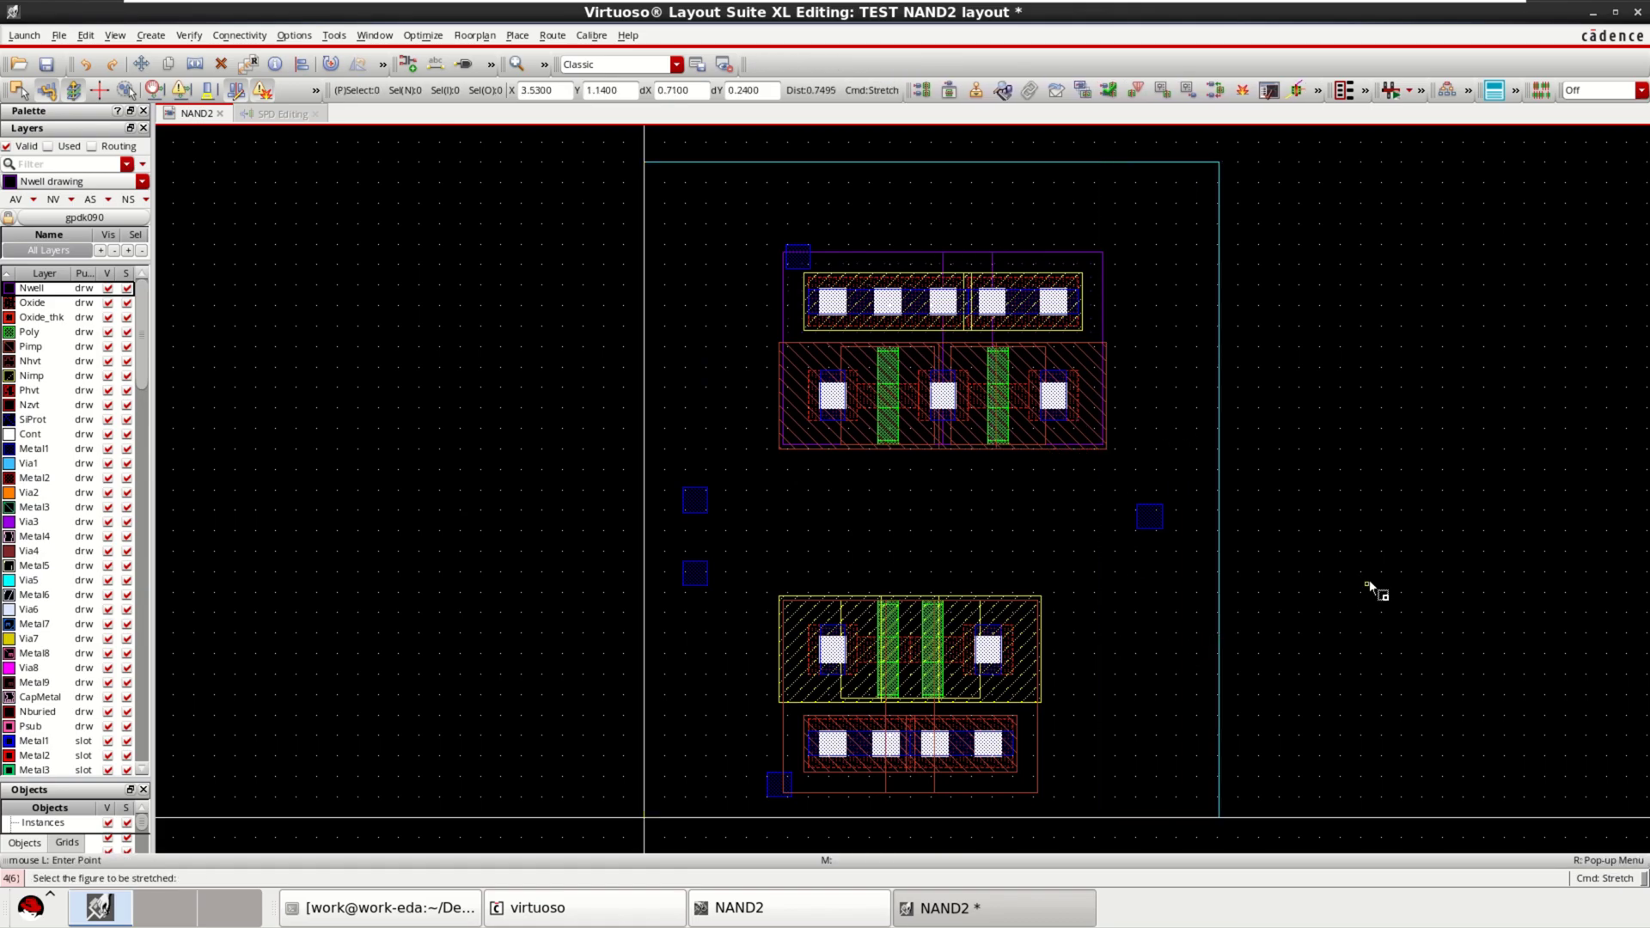
pyautogui.press('Escape')
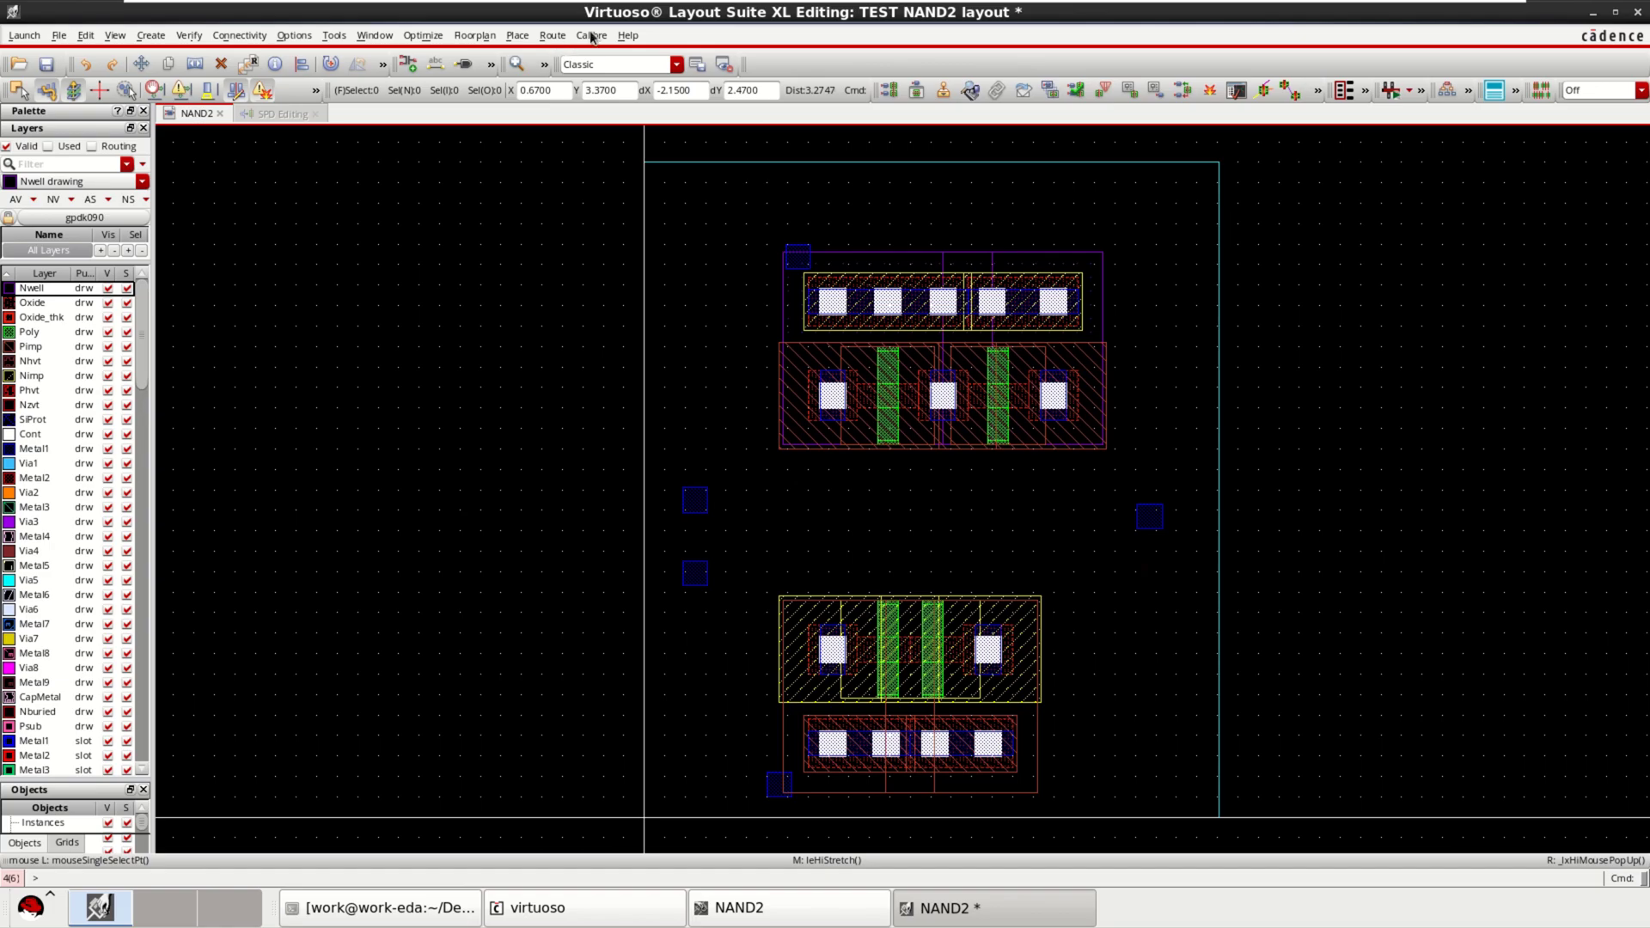
# Step: In Pin Placement, put the vdd pin on the Top edge as an HRail
pyautogui.click(517, 35)
pyautogui.click(537, 63)
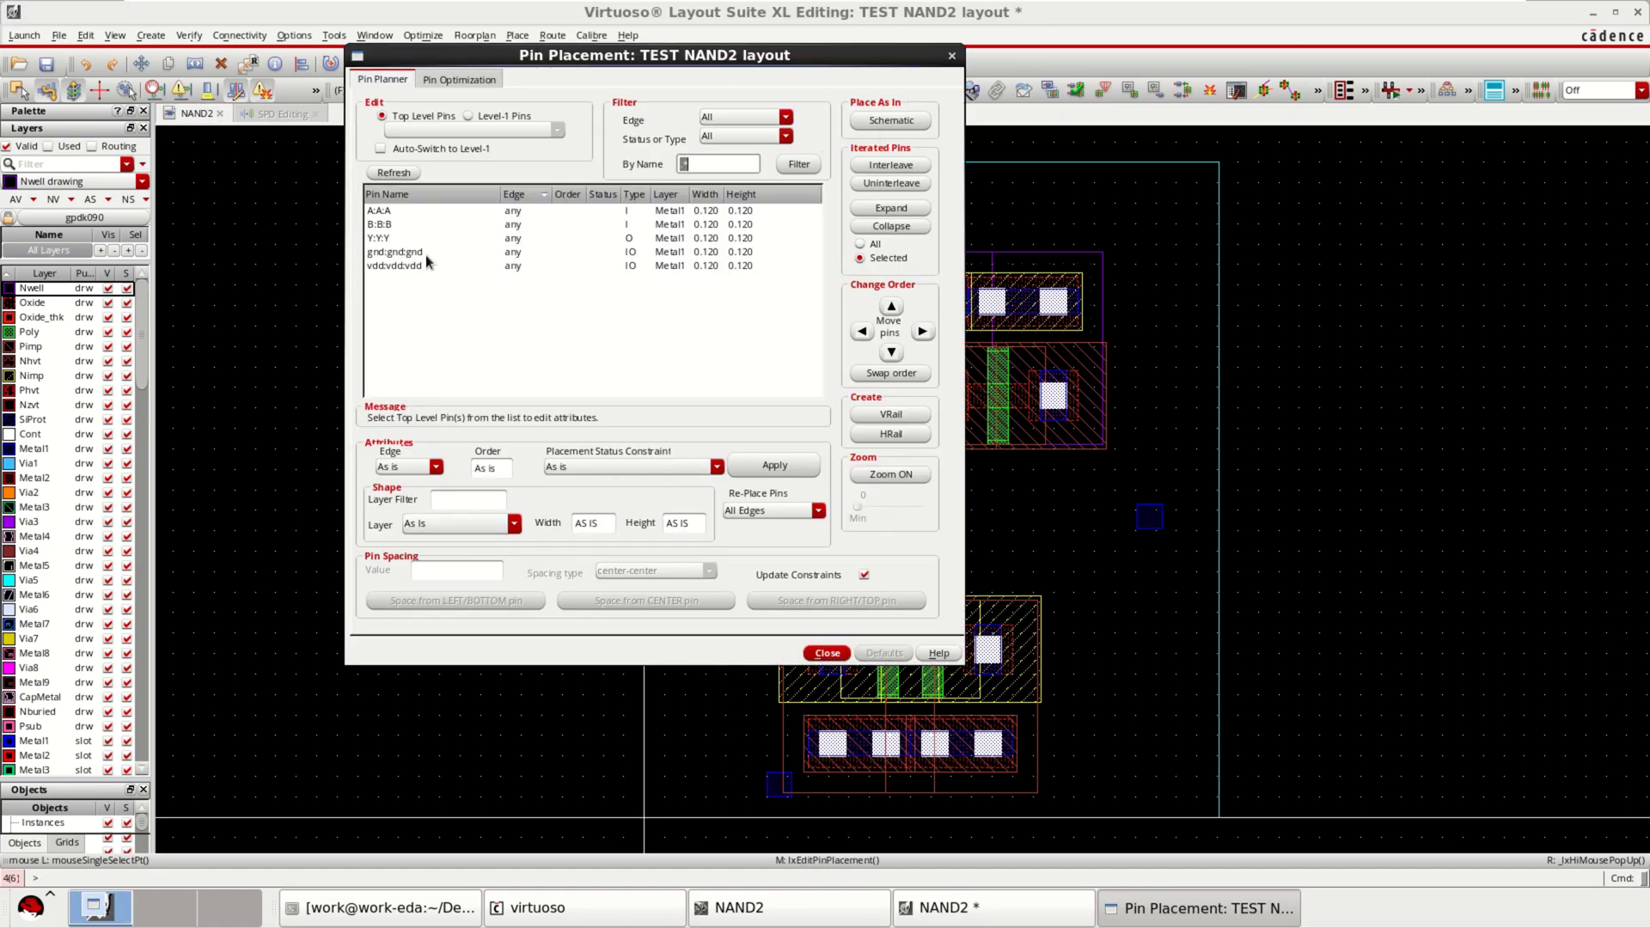
pyautogui.click(401, 265)
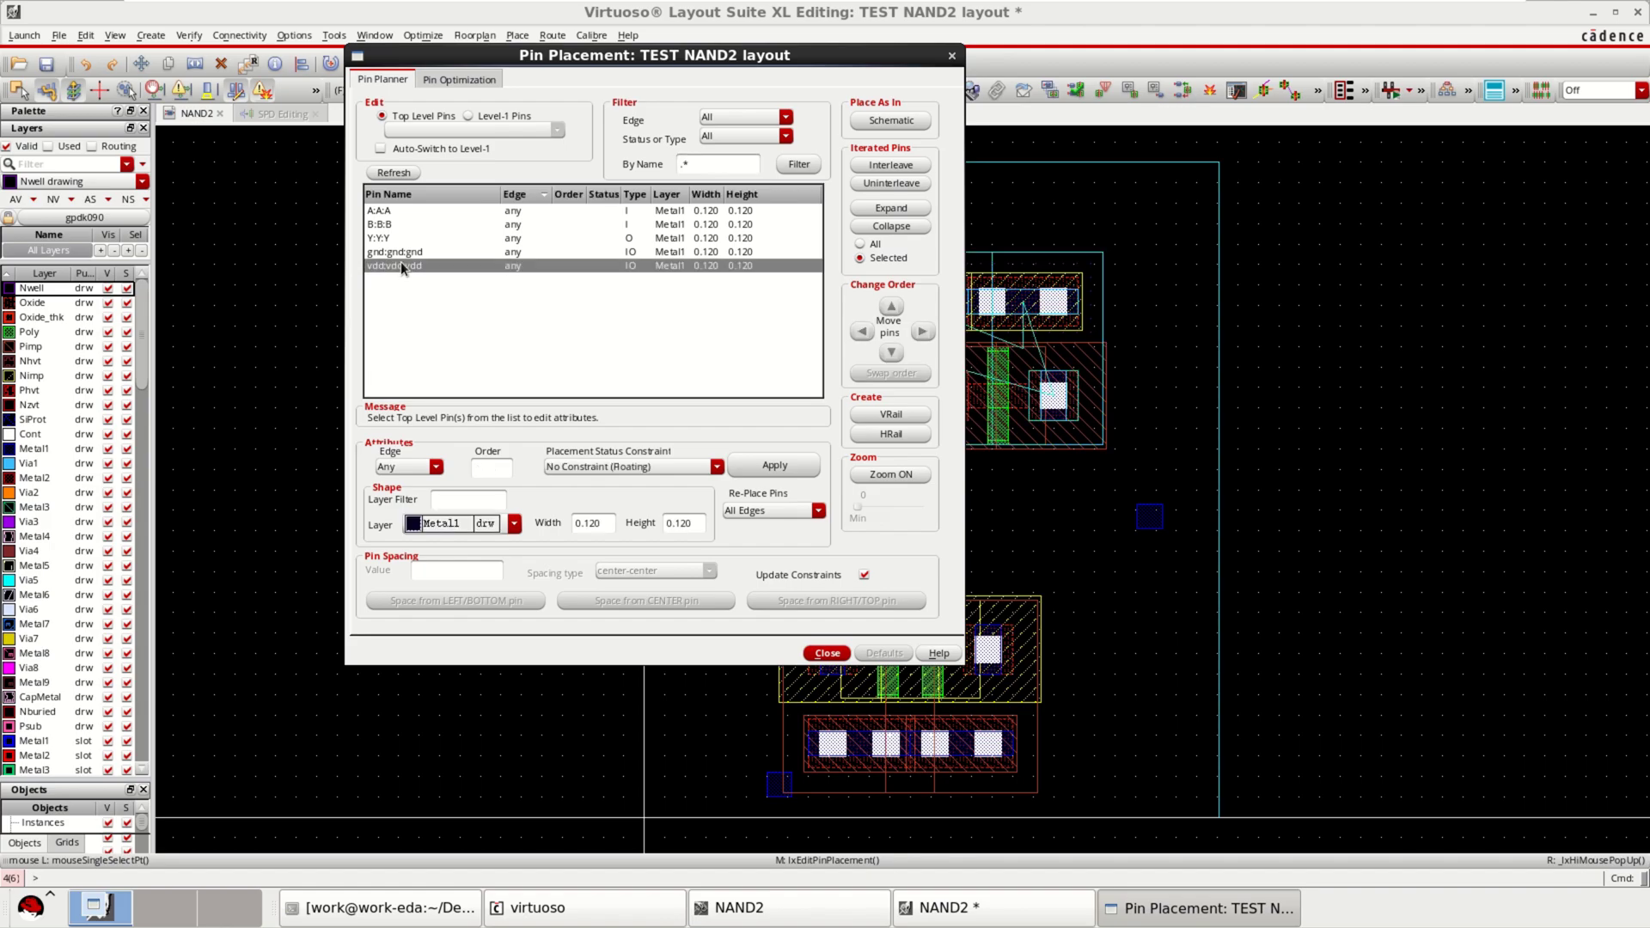
pyautogui.click(414, 471)
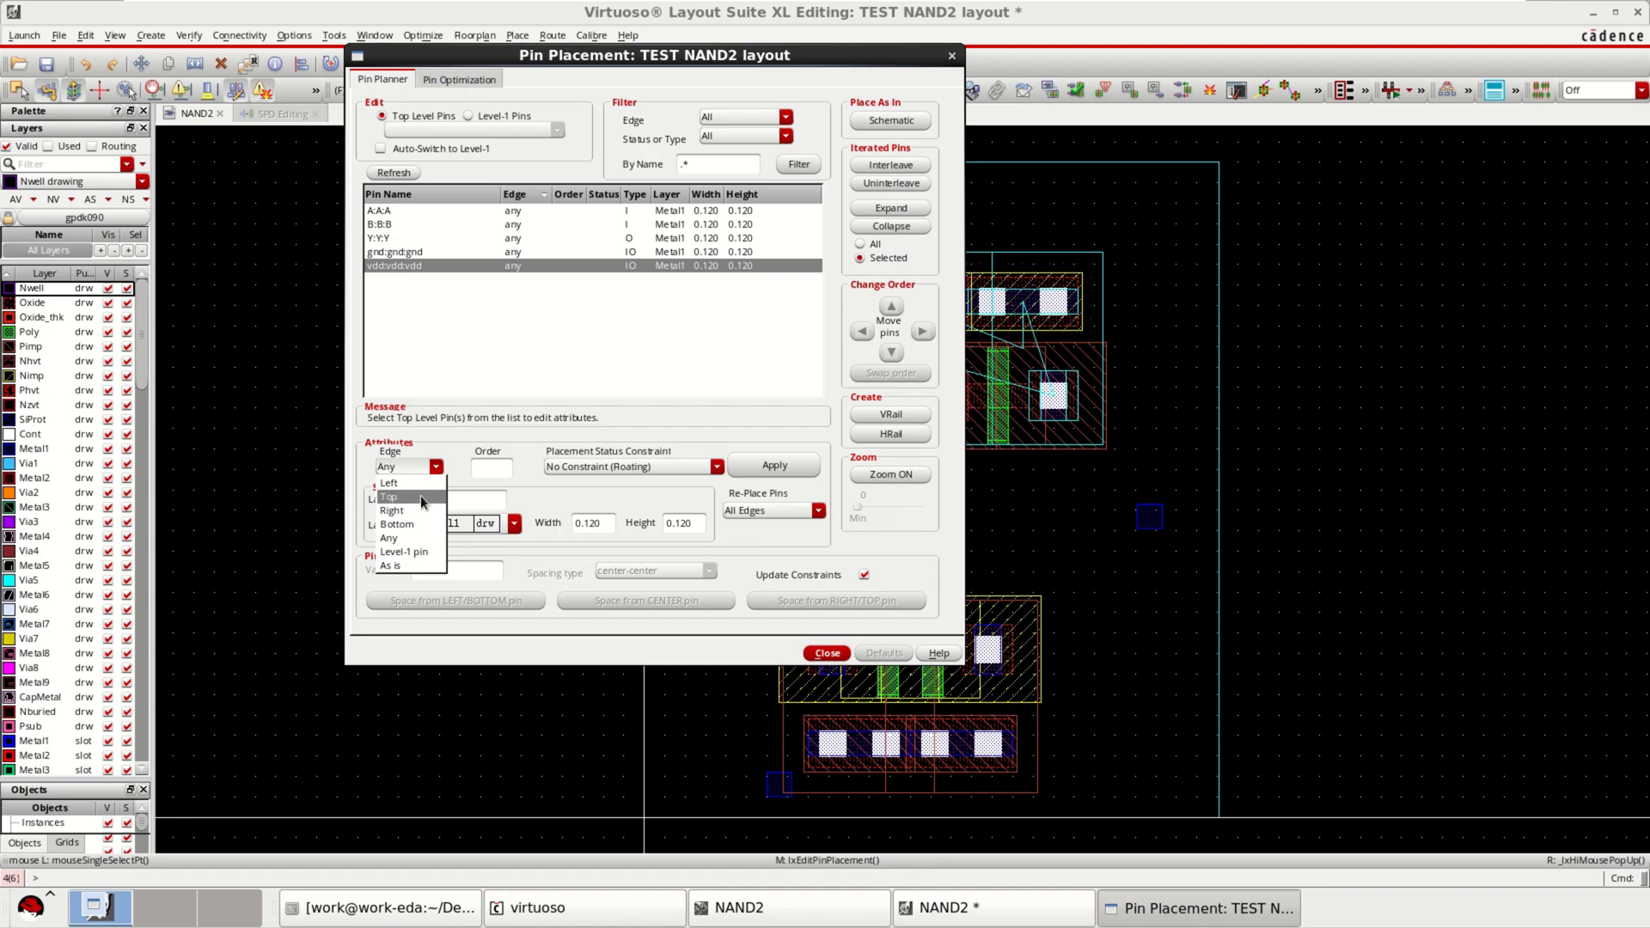
pyautogui.click(420, 496)
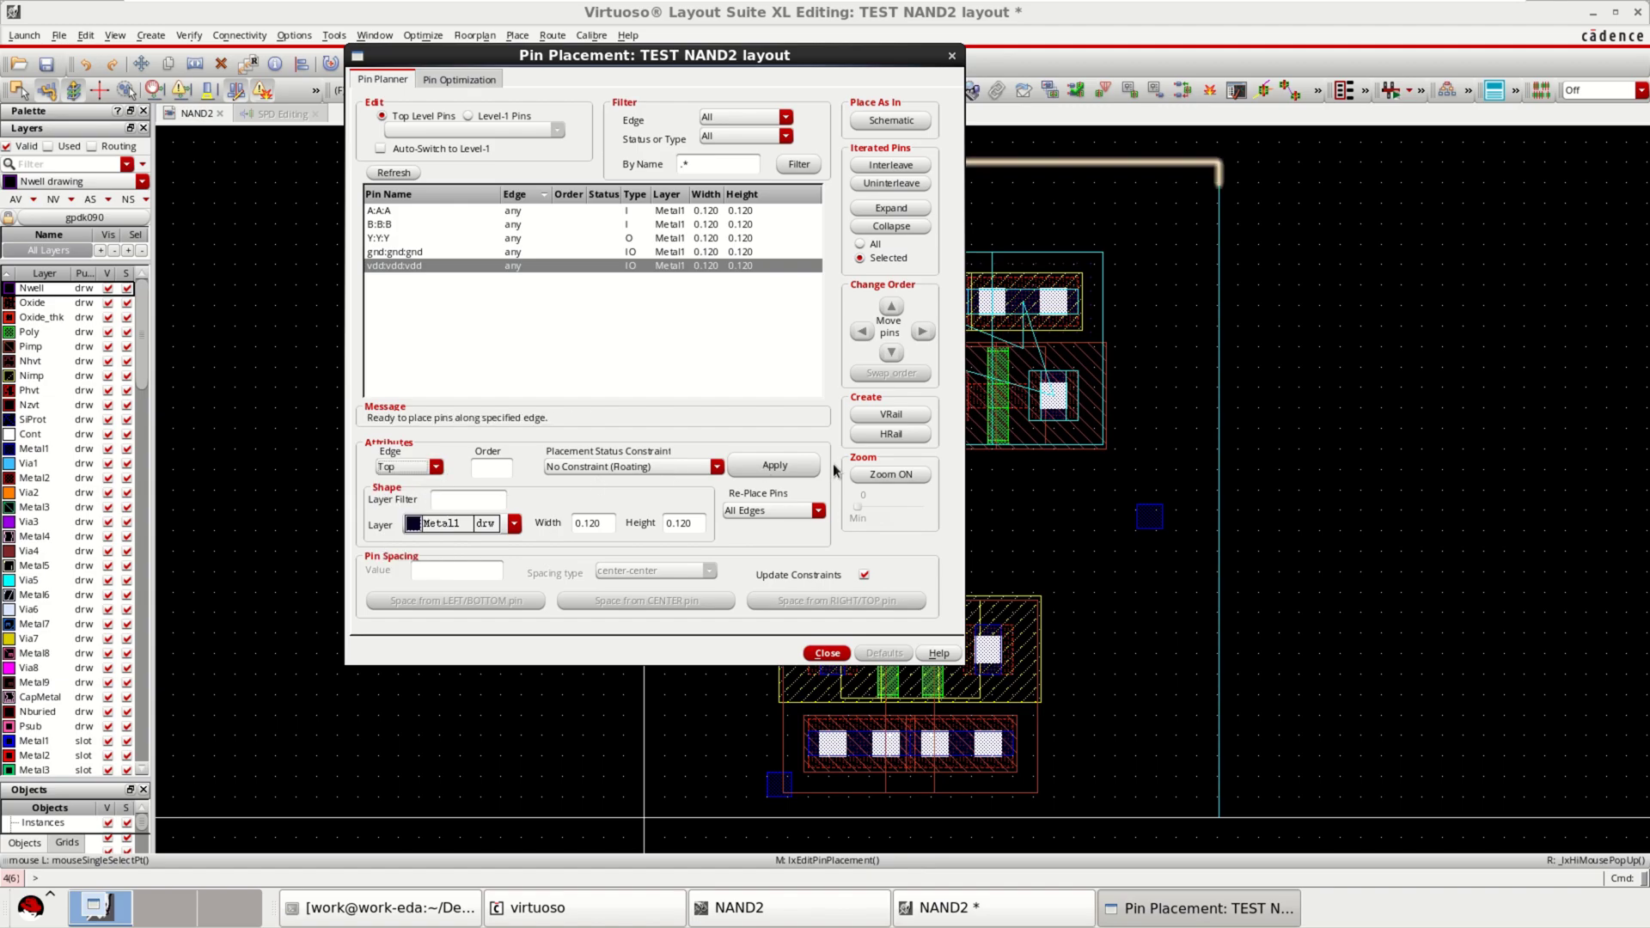
pyautogui.click(779, 466)
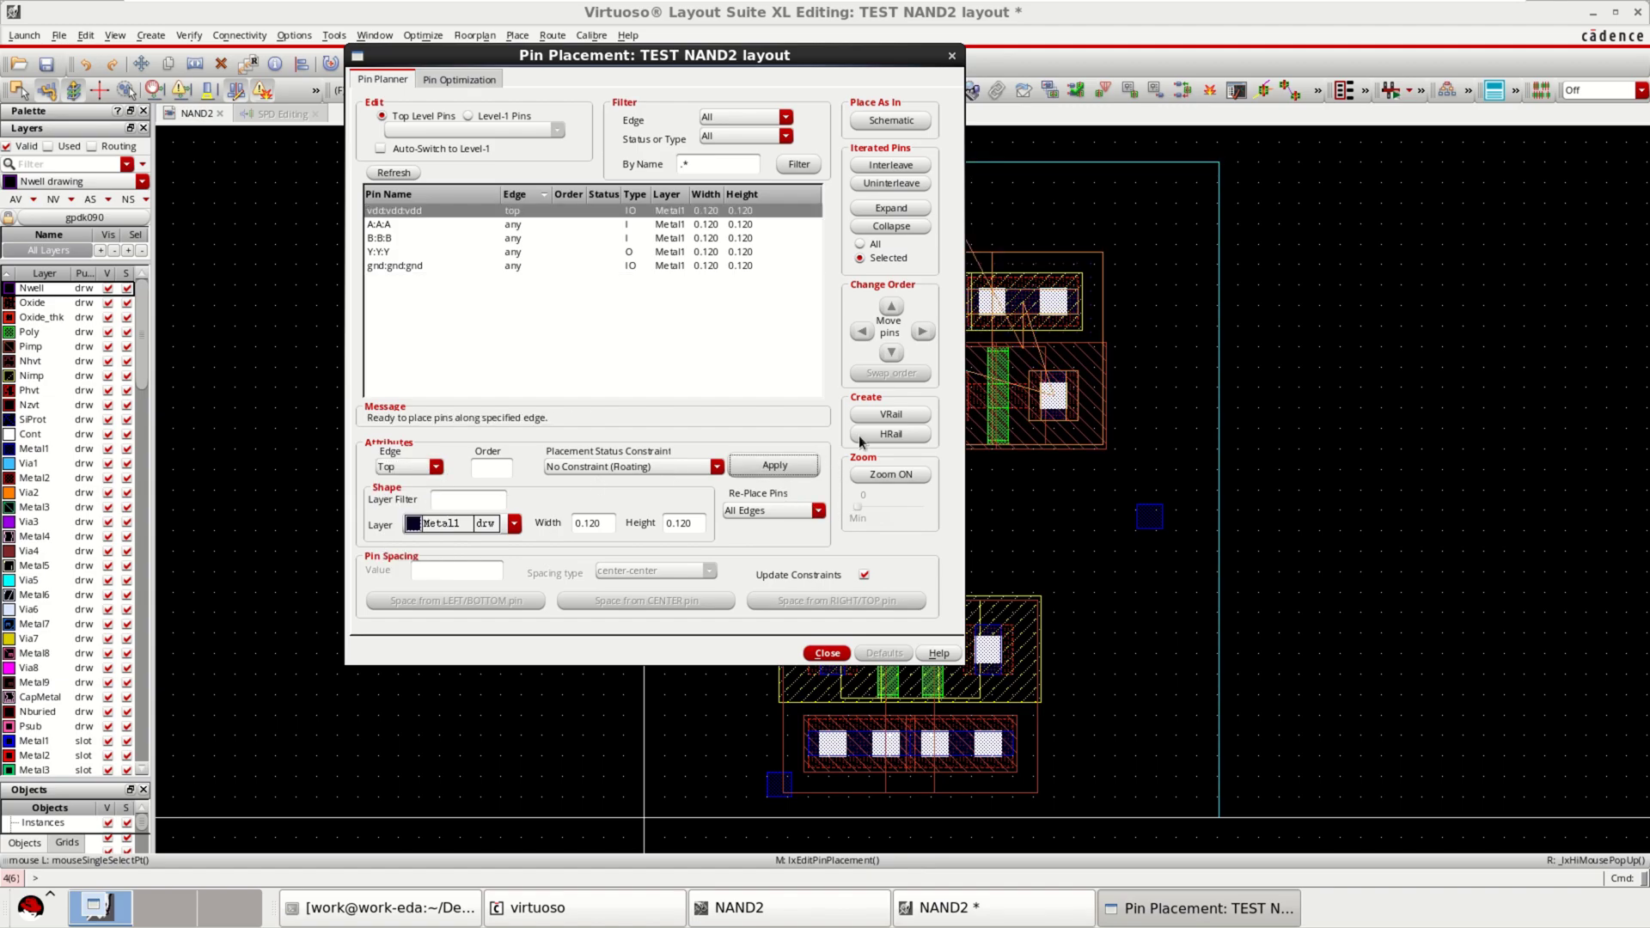
pyautogui.click(899, 438)
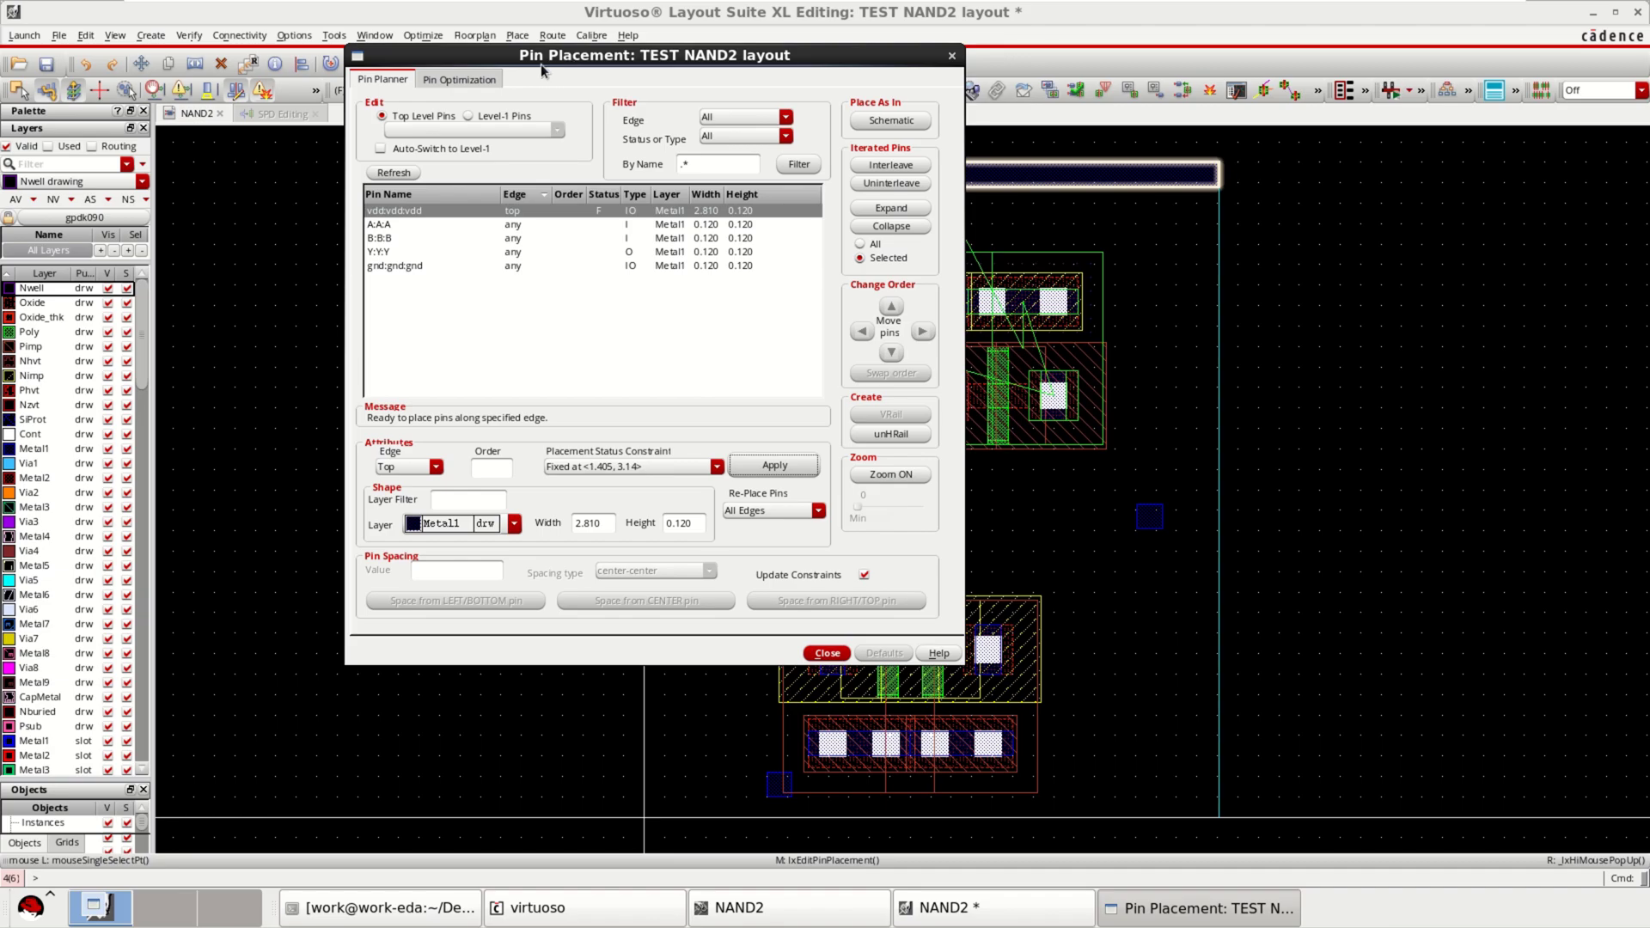
# Step: Put the gnd pin on the Bottom edge as an HRail and close Pin Placement
pyautogui.moveTo(542, 67); pyautogui.dragTo(451, 82)
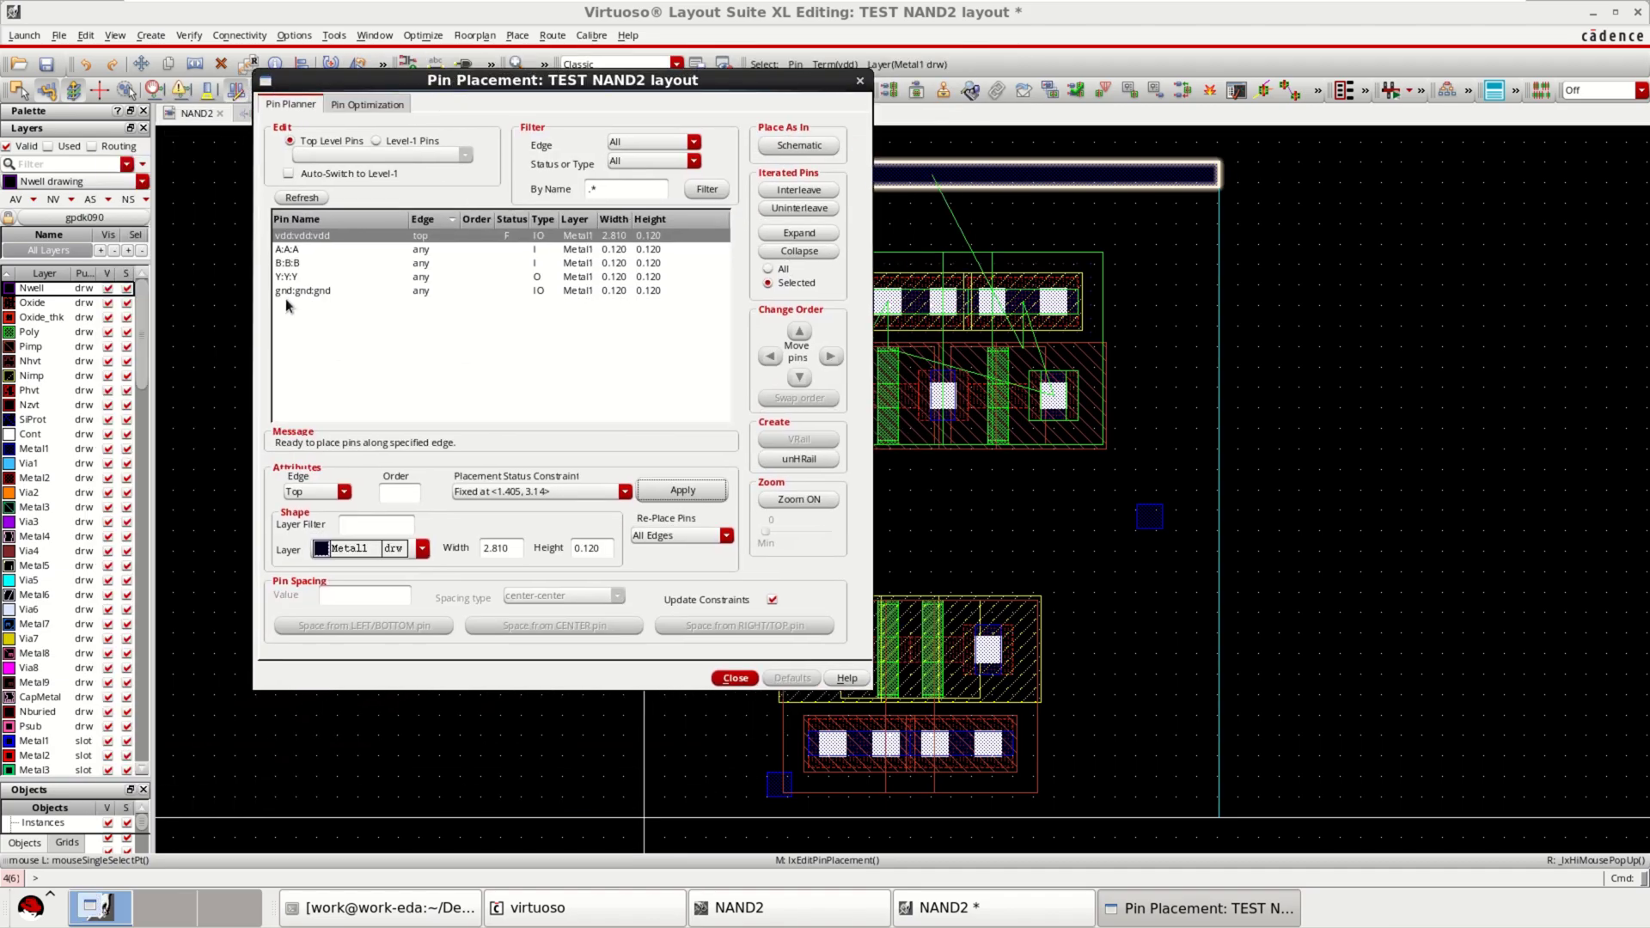
pyautogui.click(317, 292)
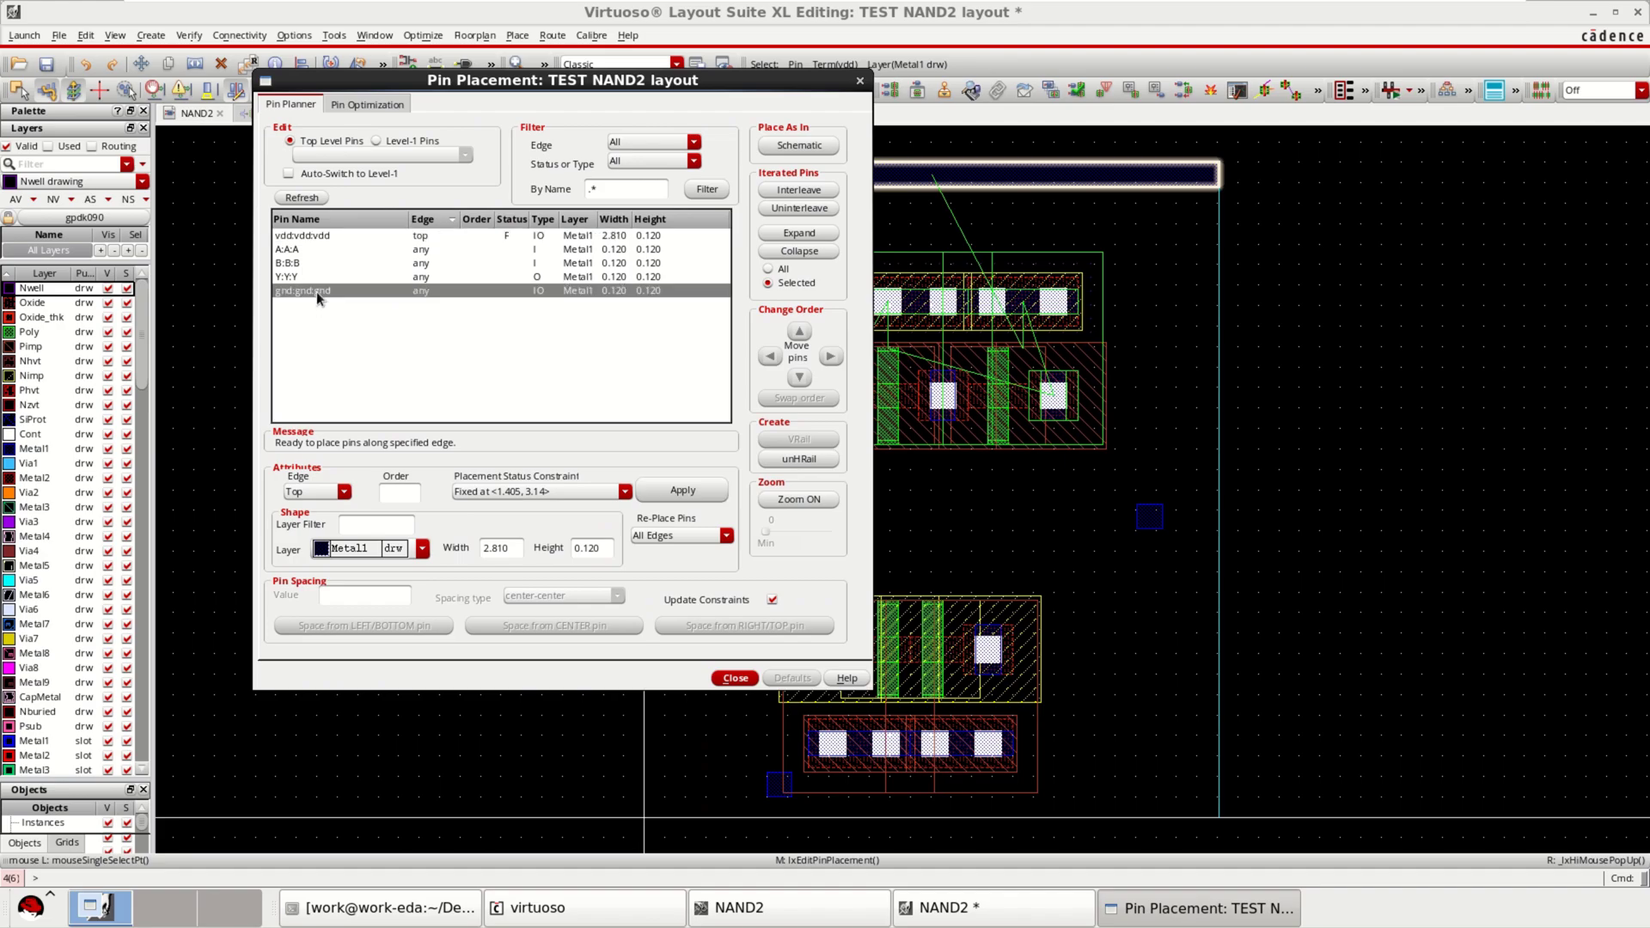
pyautogui.click(331, 494)
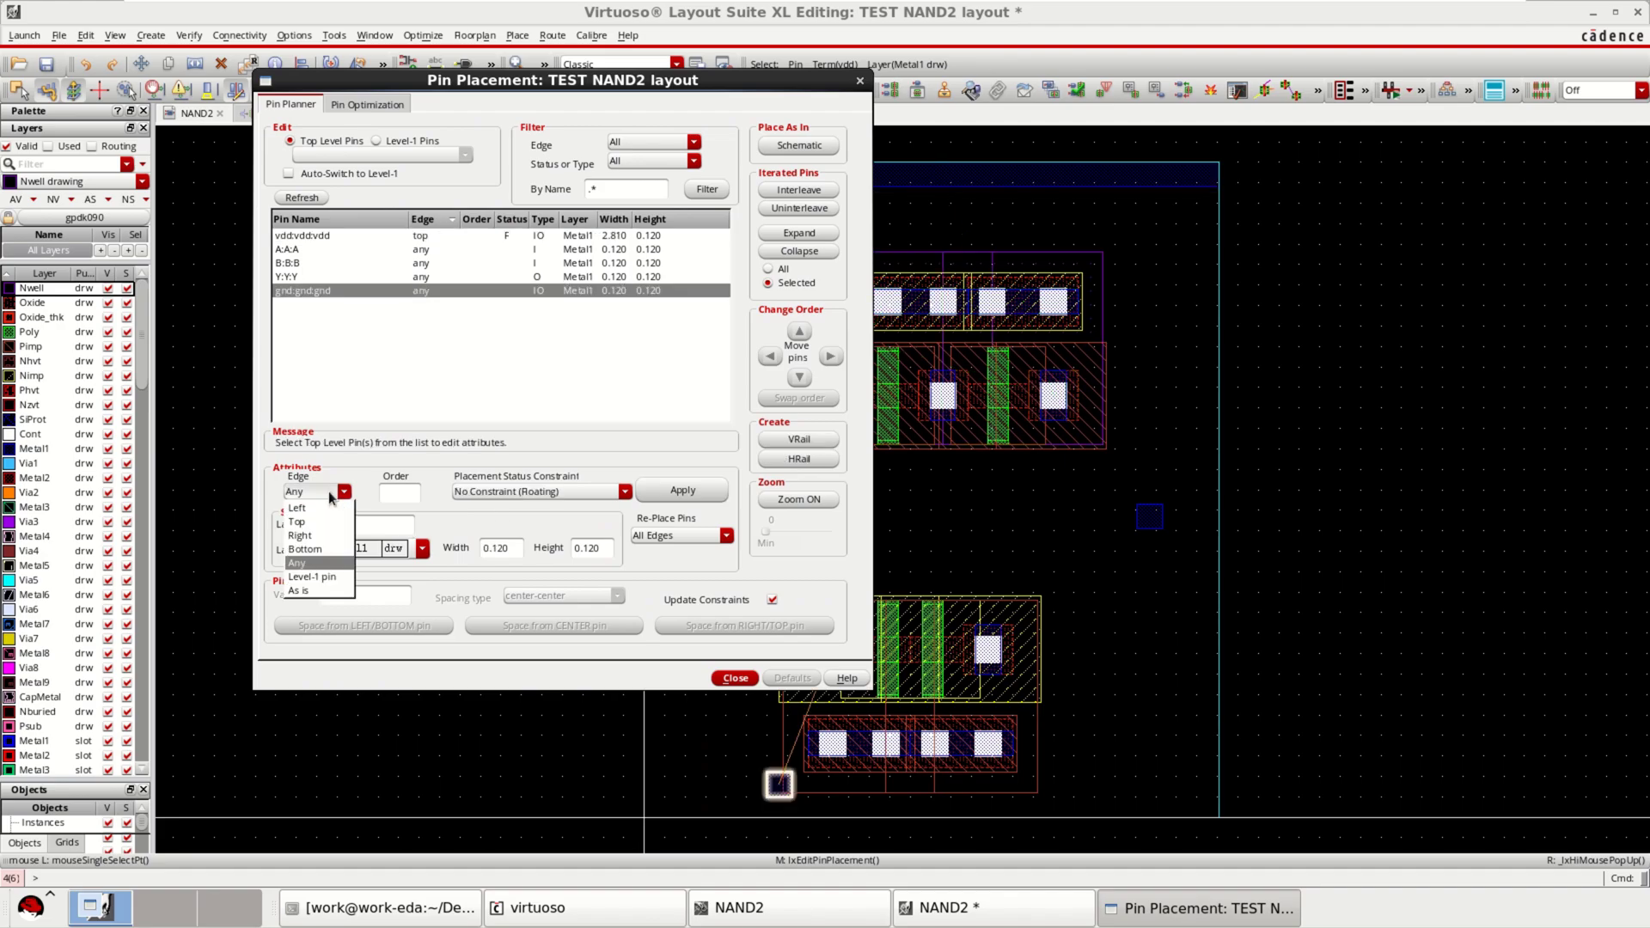
pyautogui.click(318, 547)
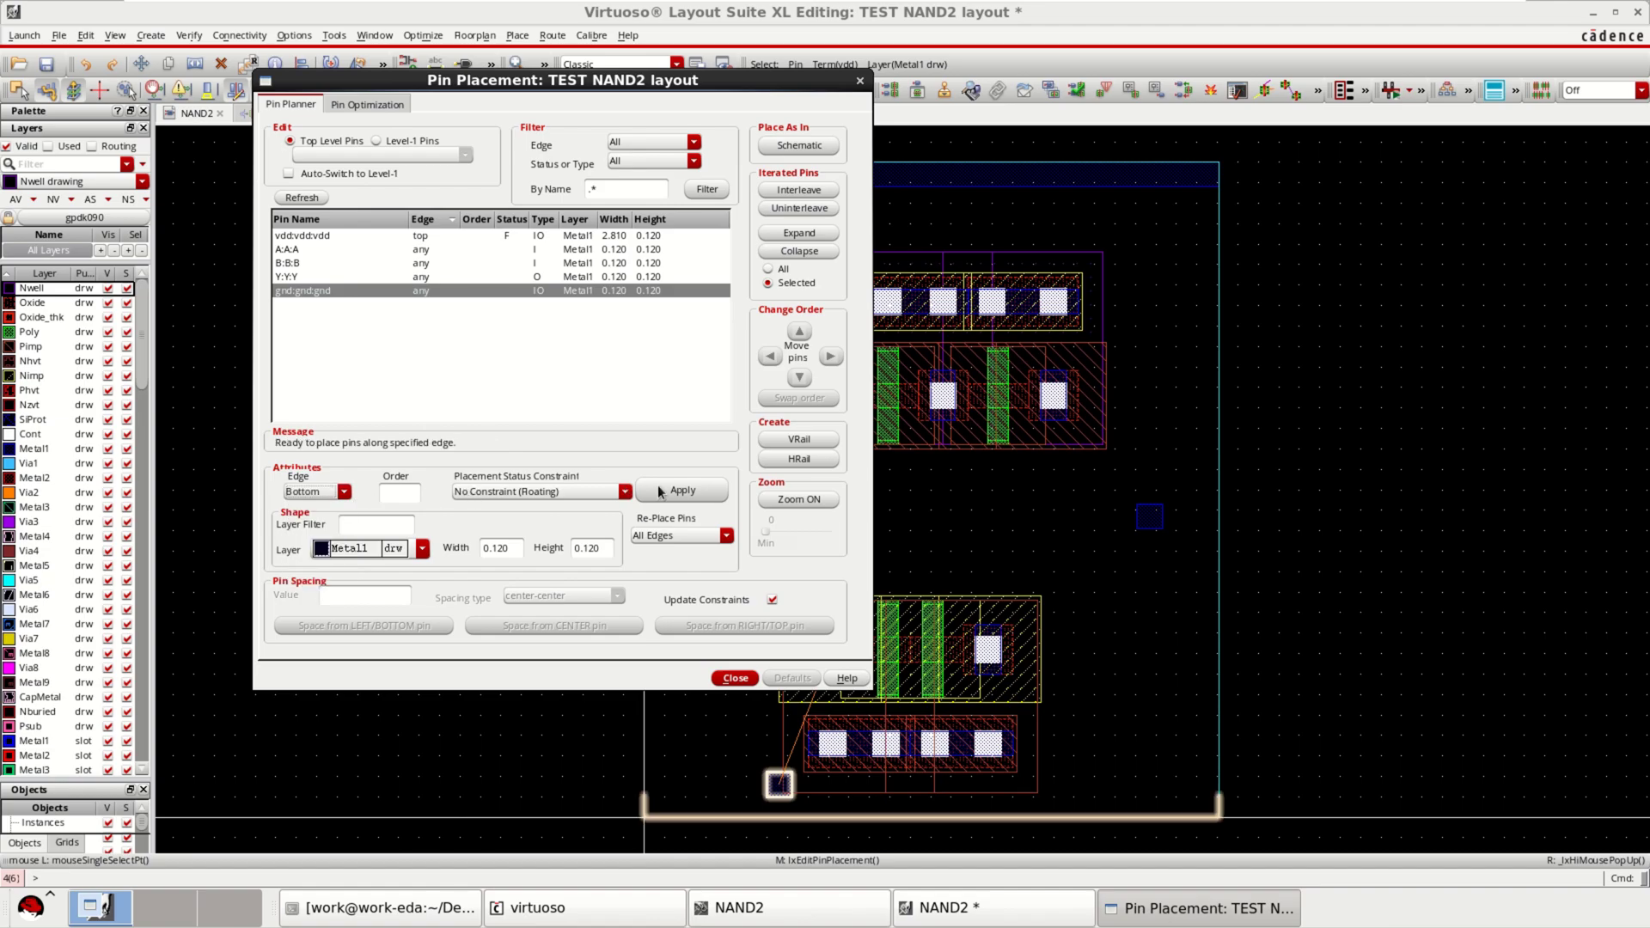
pyautogui.click(694, 492)
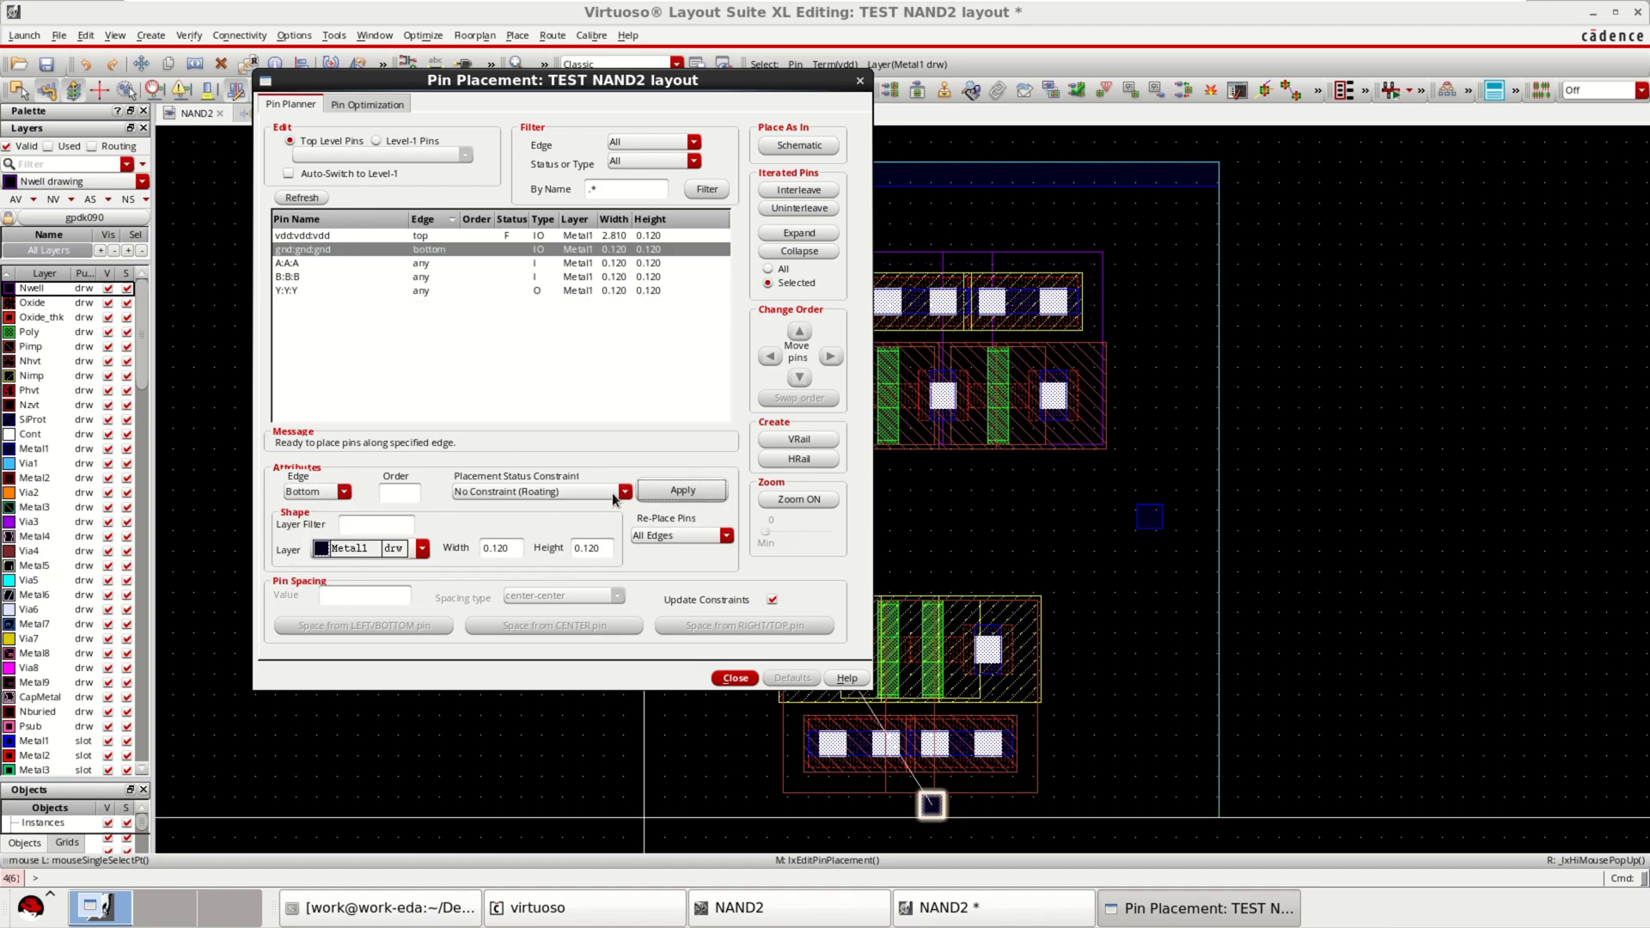
pyautogui.click(812, 460)
pyautogui.click(736, 681)
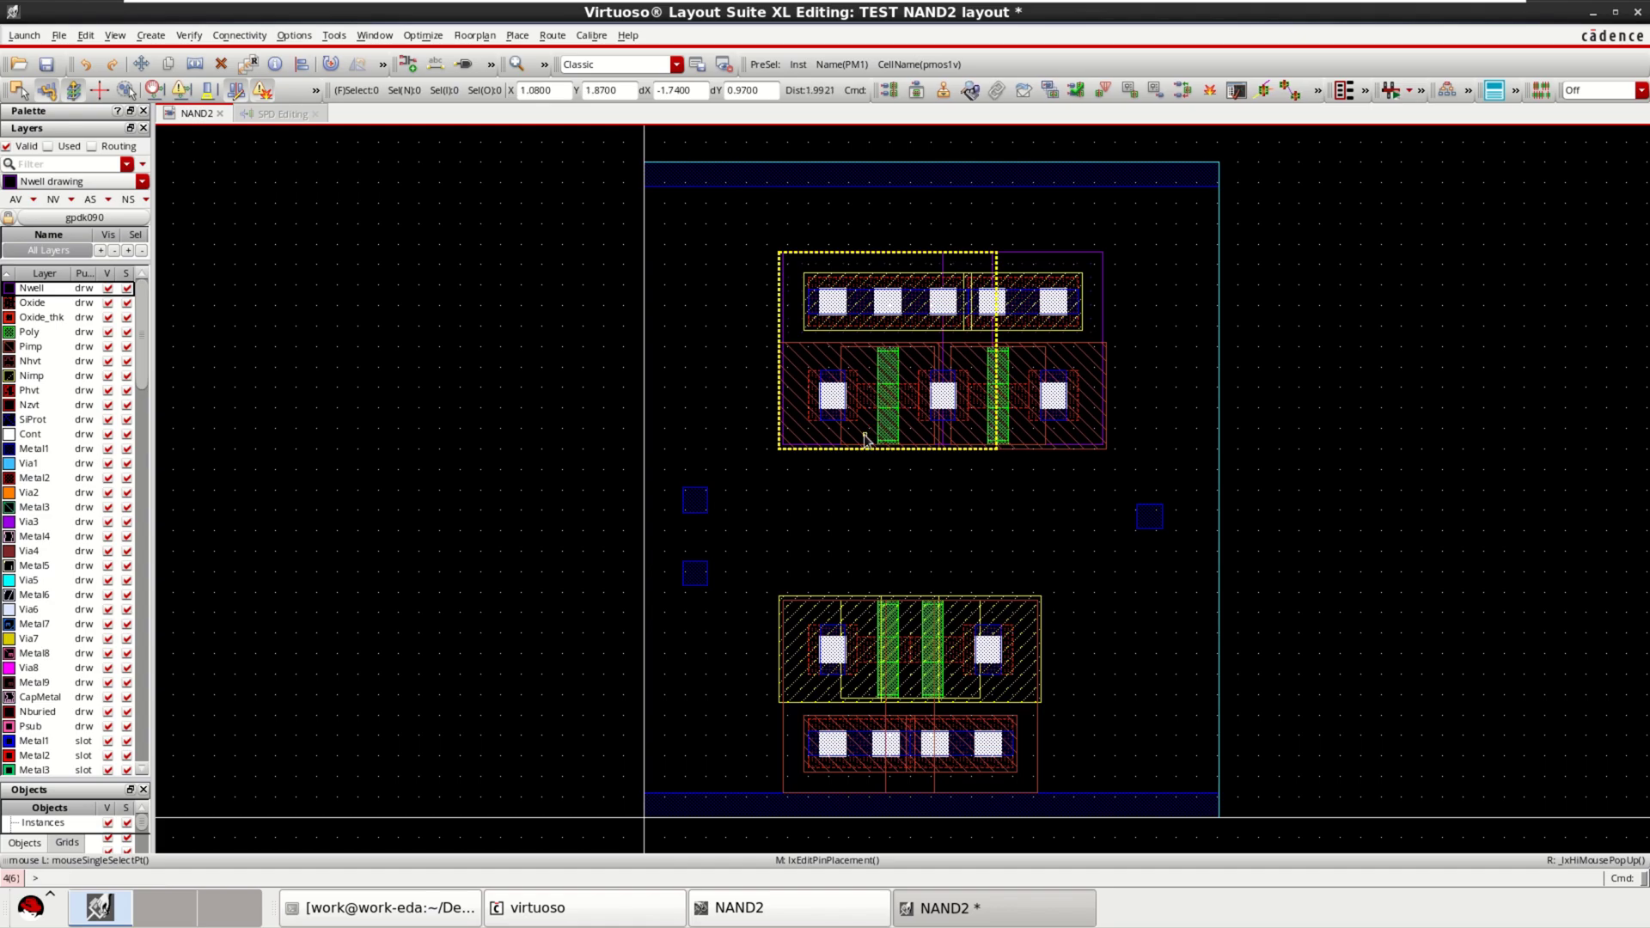
# Step: Make Poly the drawing layer and show the Navigator assistant
pyautogui.scroll(1, 987, 422)
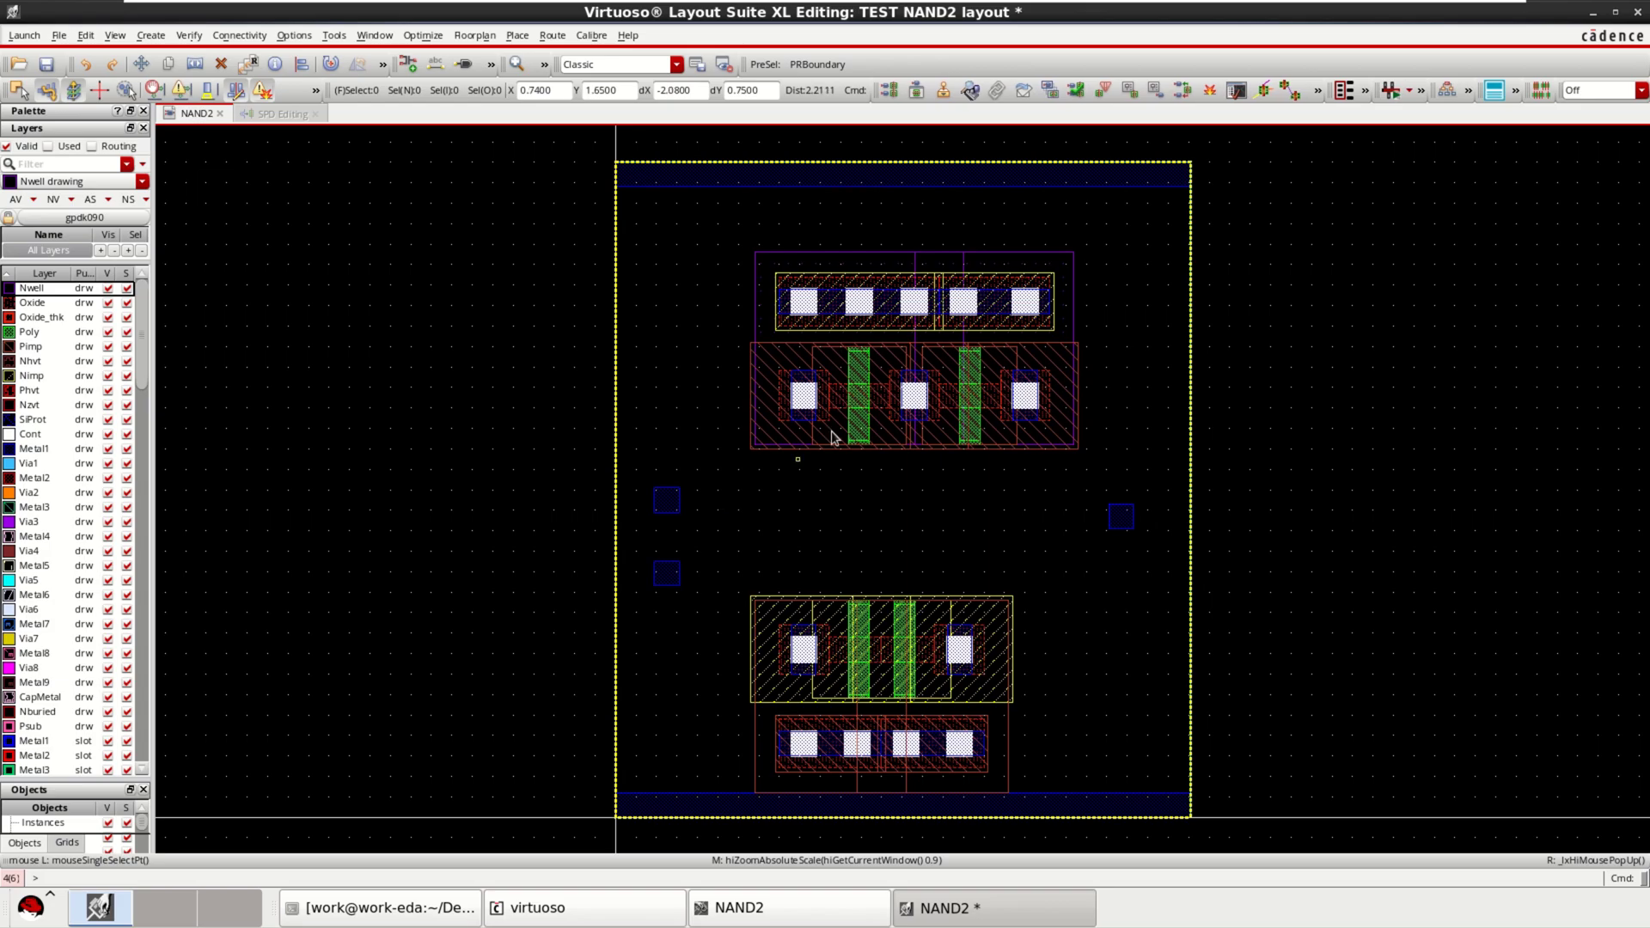
pyautogui.click(27, 336)
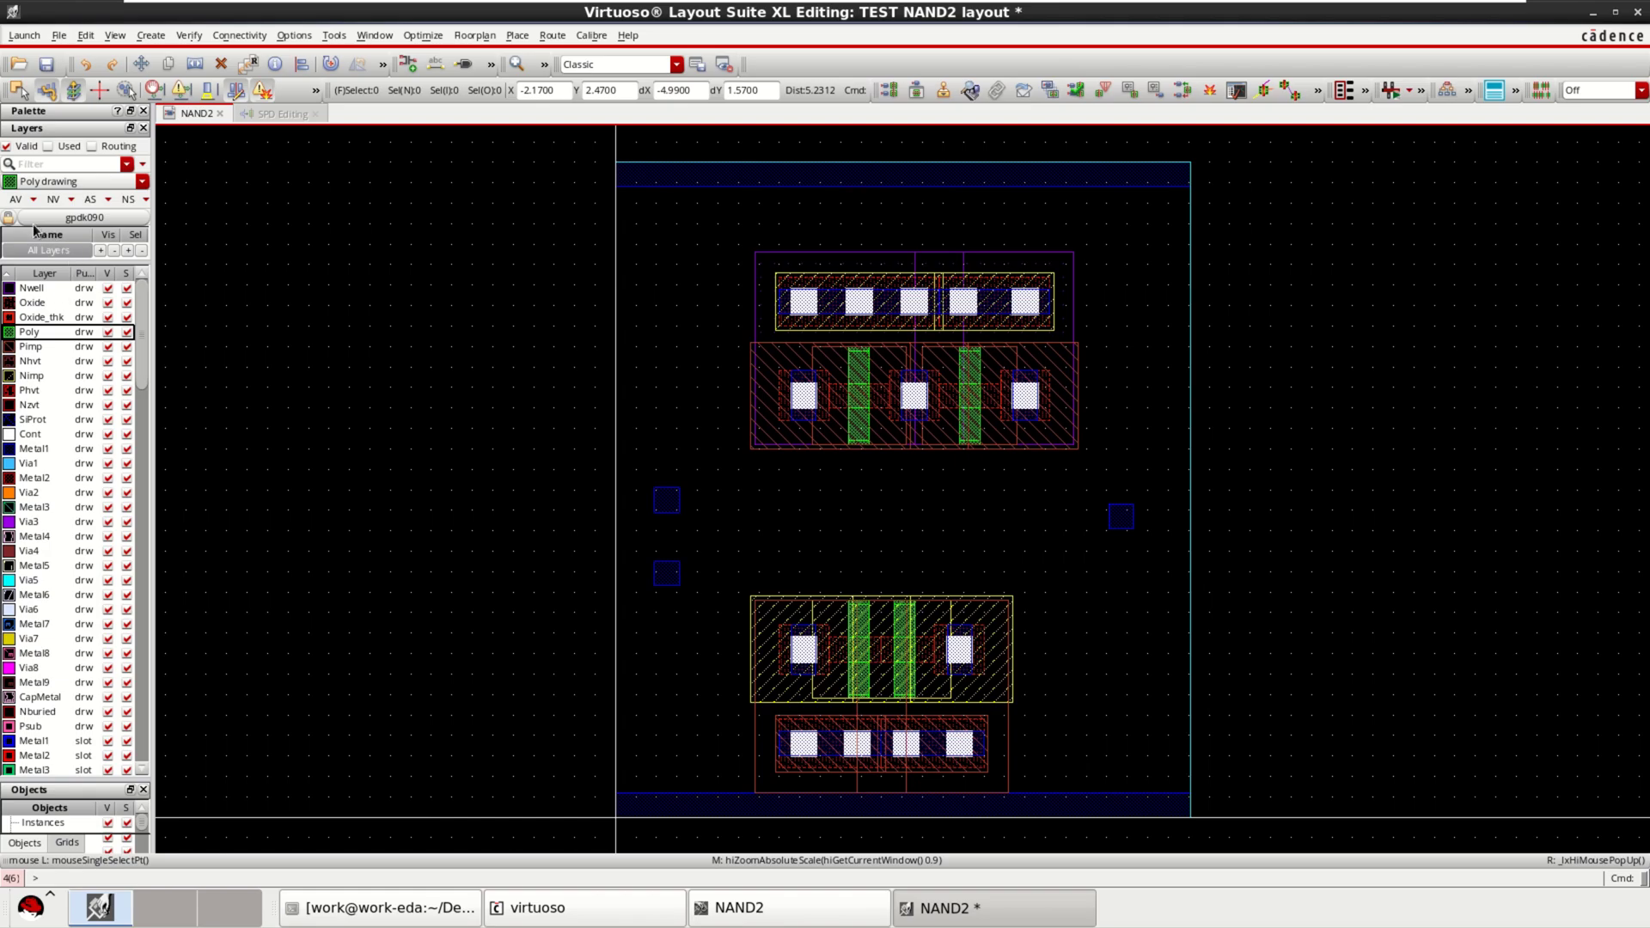
pyautogui.click(365, 36)
pyautogui.moveTo(391, 56)
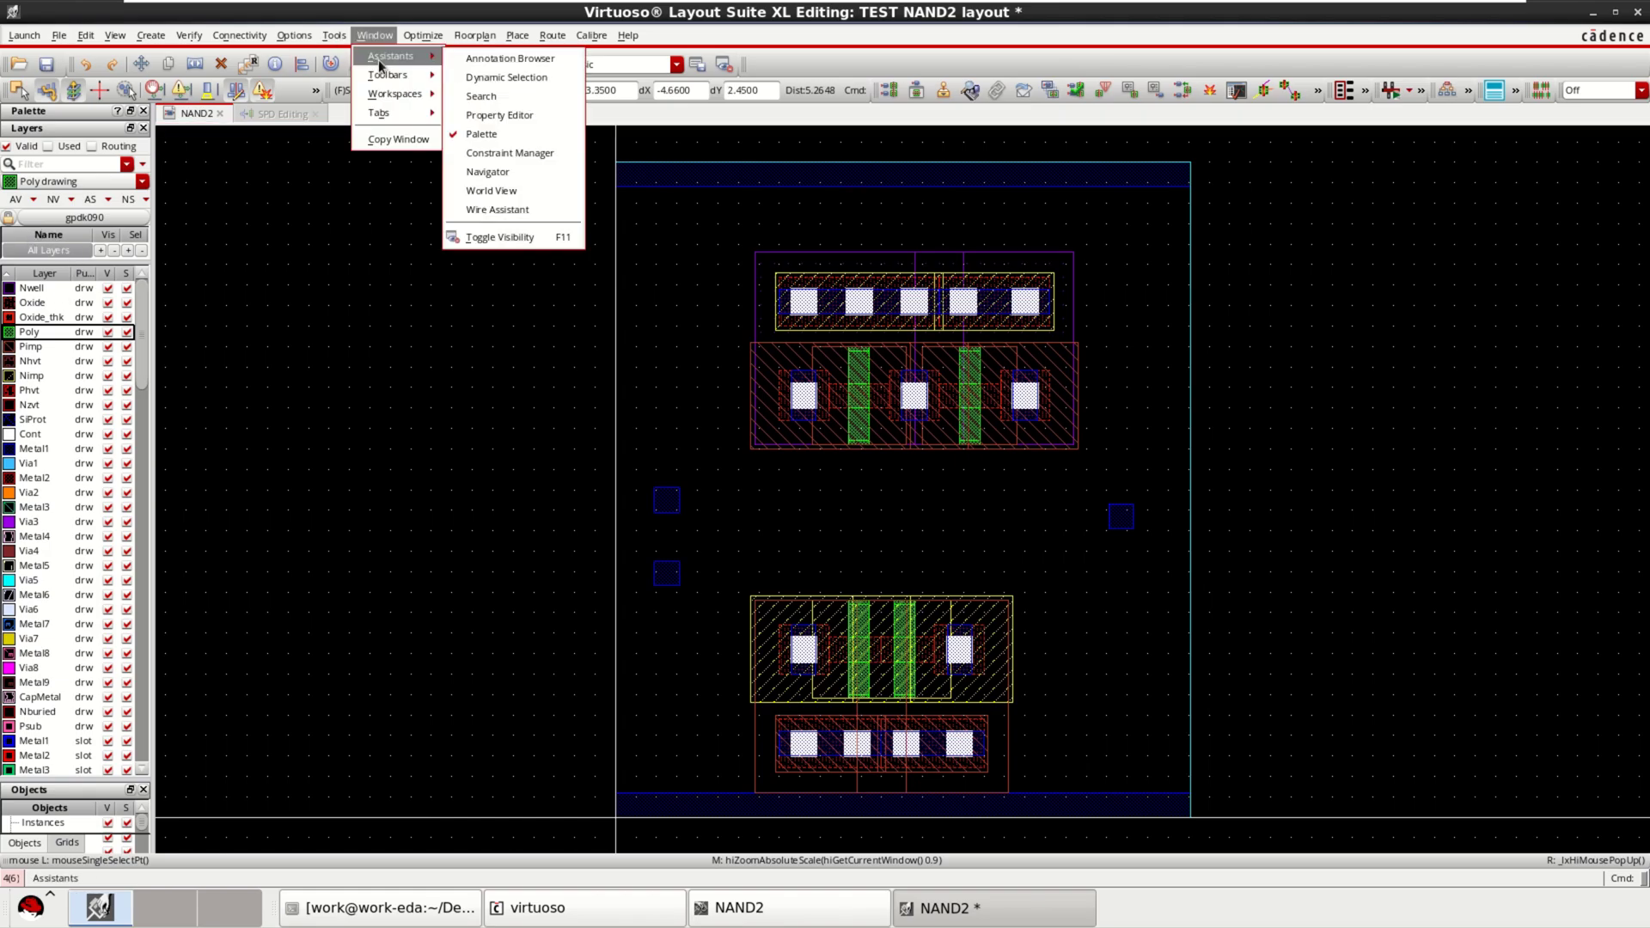
pyautogui.click(534, 171)
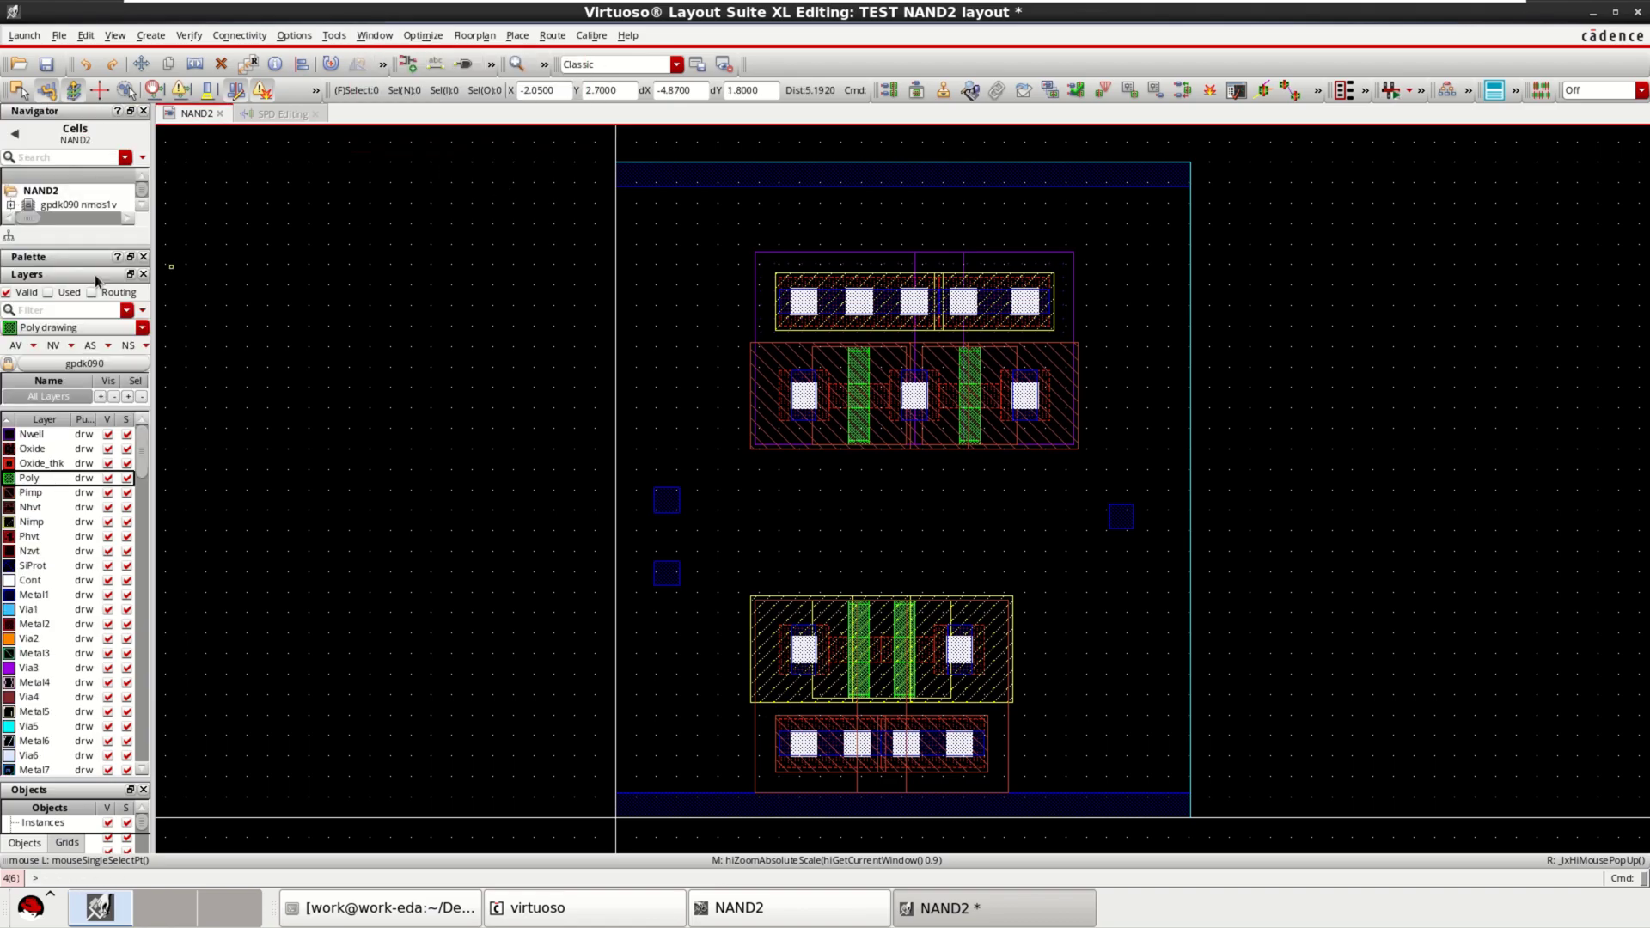
# Step: Expand nmos1v and pmos1v in the Navigator and select PM0, then NM0
pyautogui.moveTo(58, 251); pyautogui.dragTo(76, 335)
pyautogui.click(10, 206)
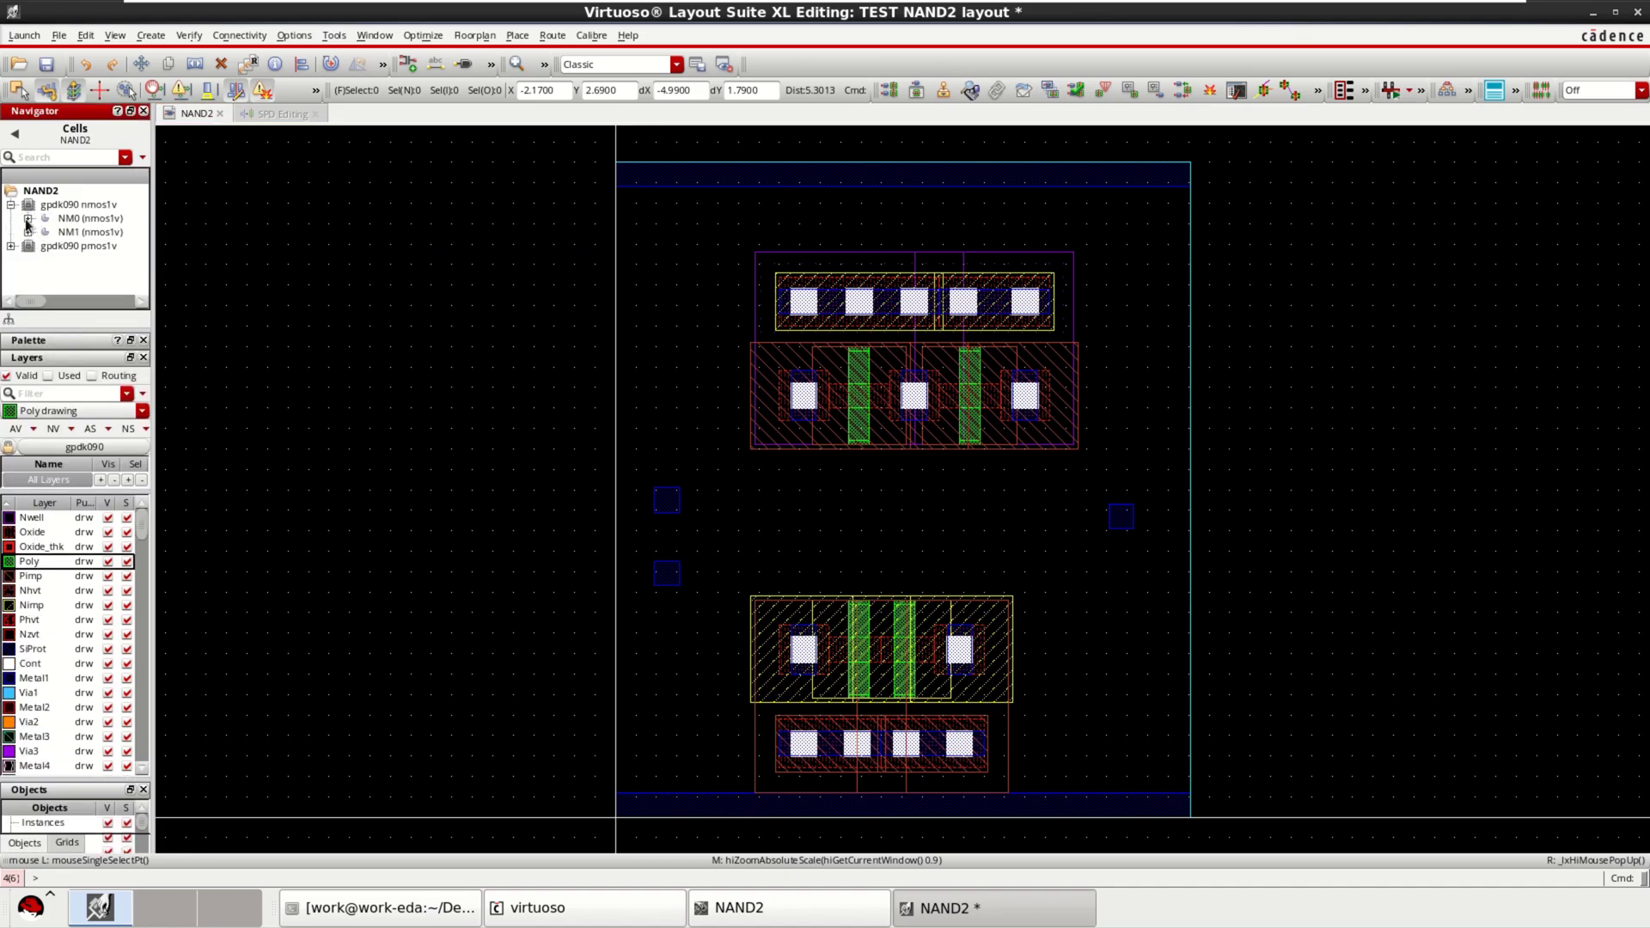
pyautogui.click(10, 246)
pyautogui.click(27, 261)
pyautogui.click(65, 260)
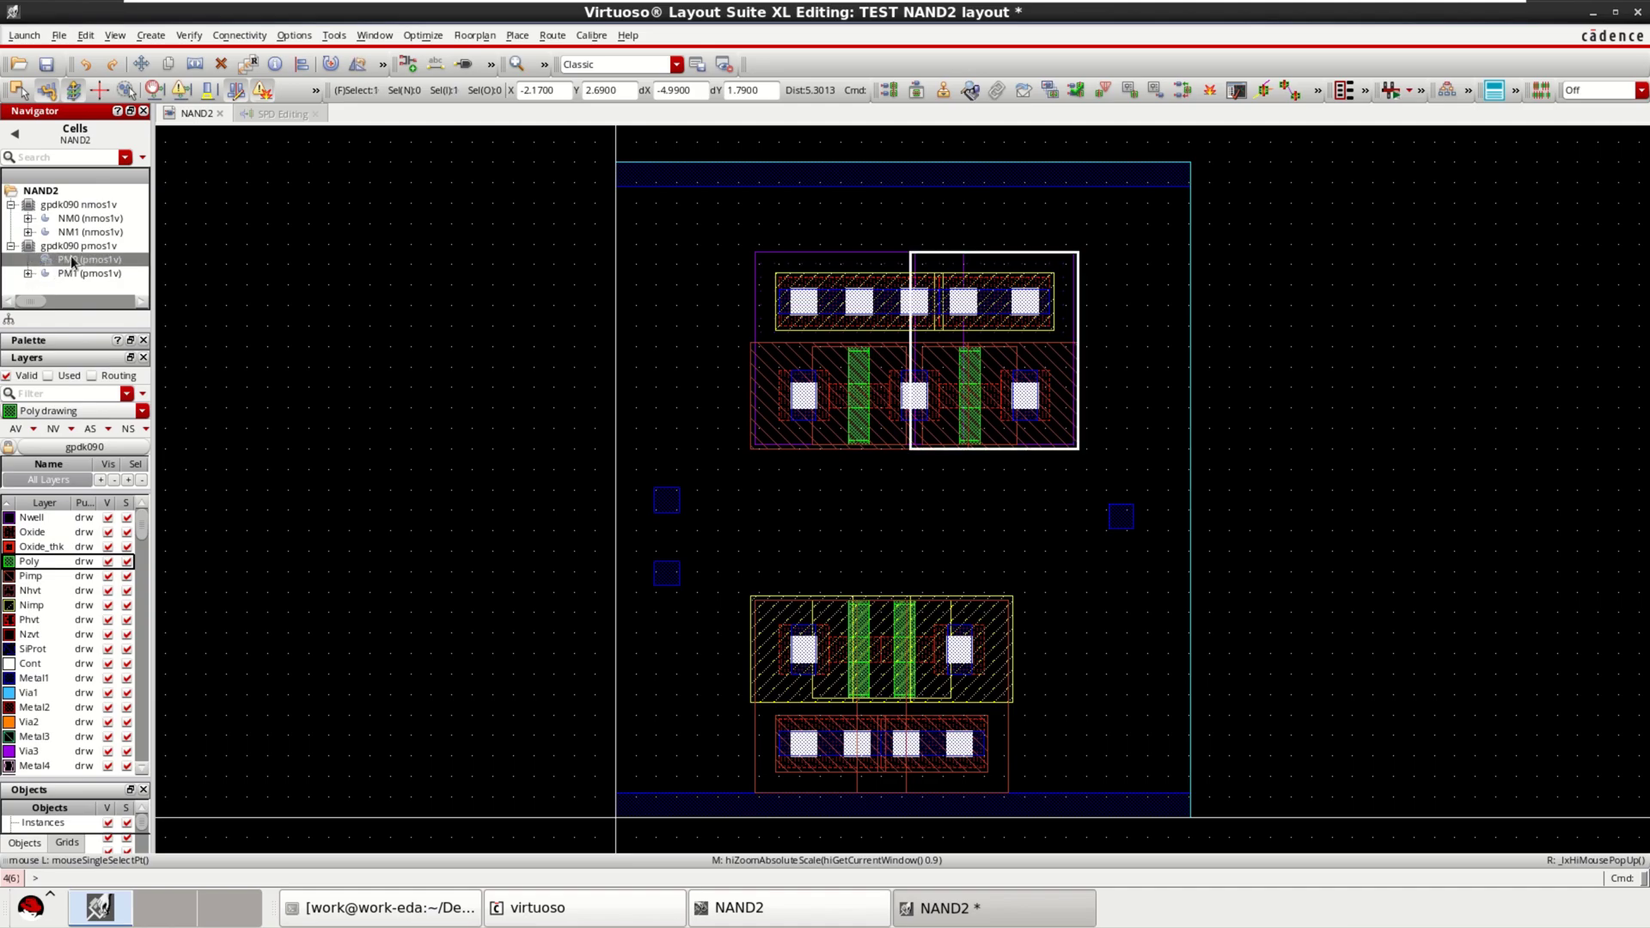
pyautogui.click(69, 219)
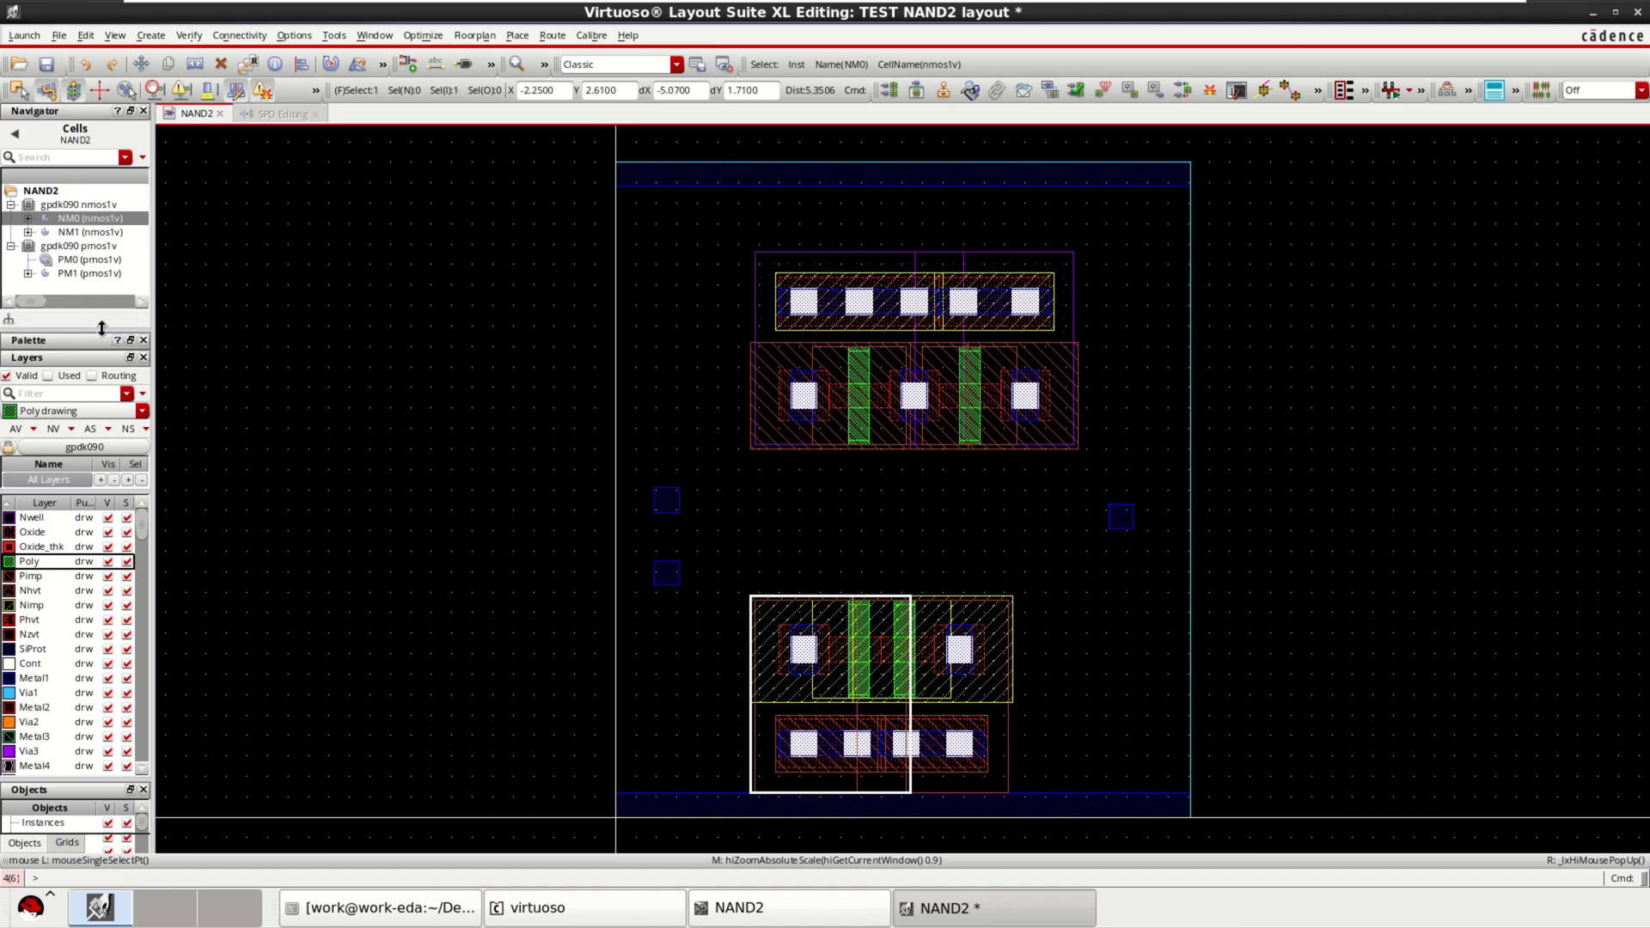
pyautogui.moveTo(101, 327); pyautogui.dragTo(110, 255)
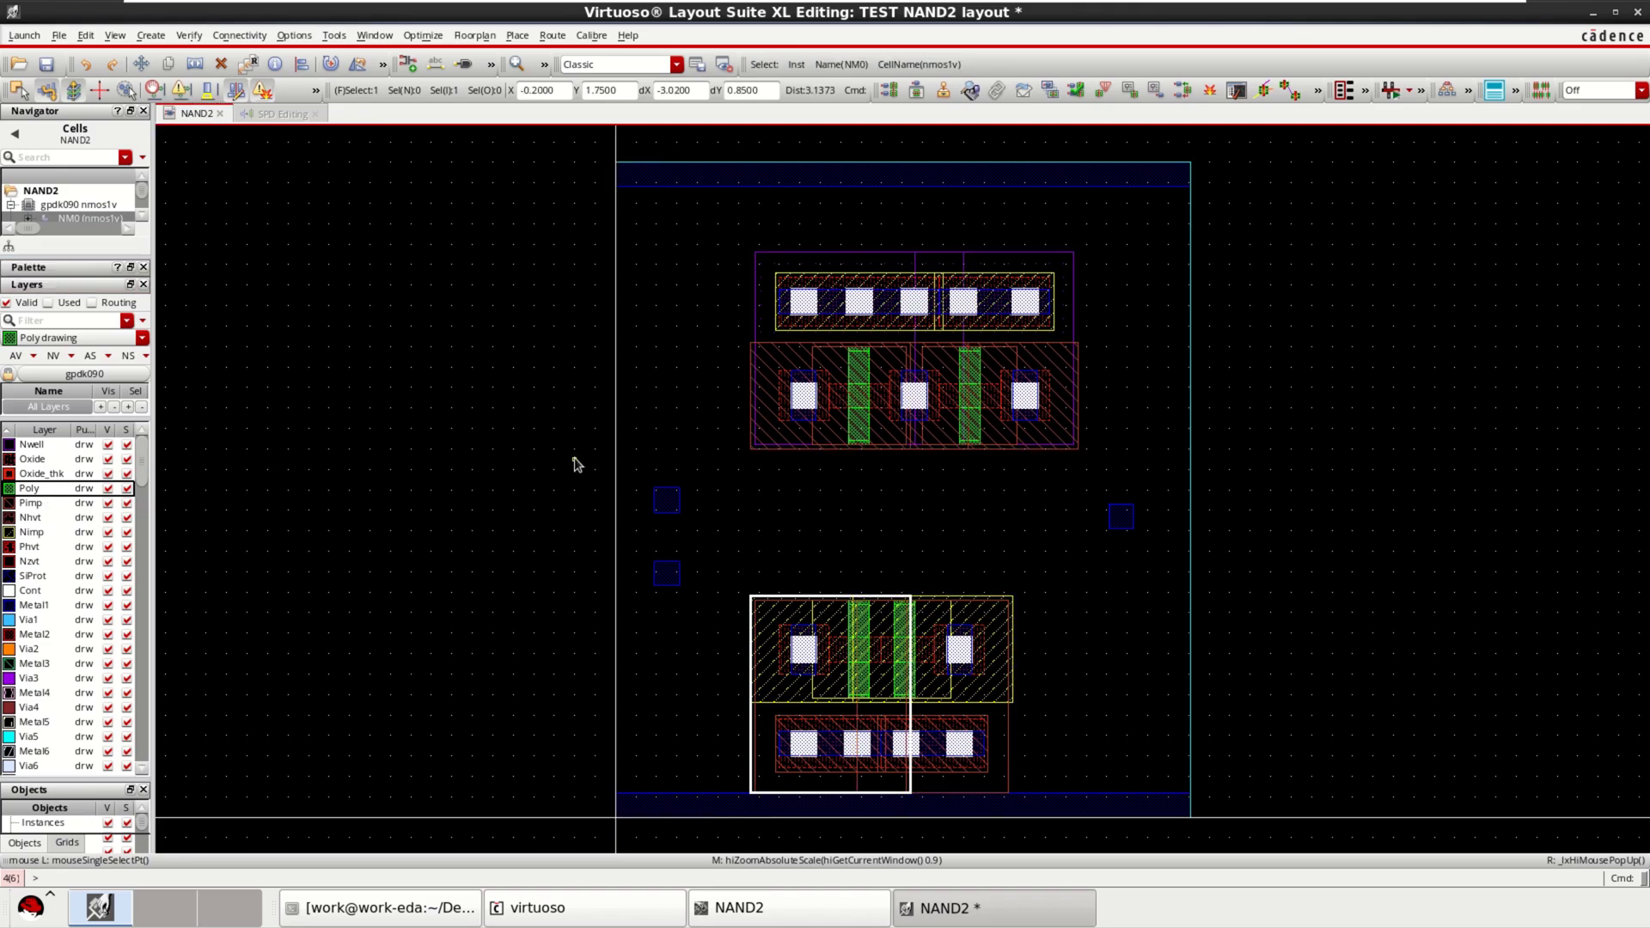
# Step: Draw a Poly path from the left PMOS gate straight down to its NMOS gate
pyautogui.click(151, 35)
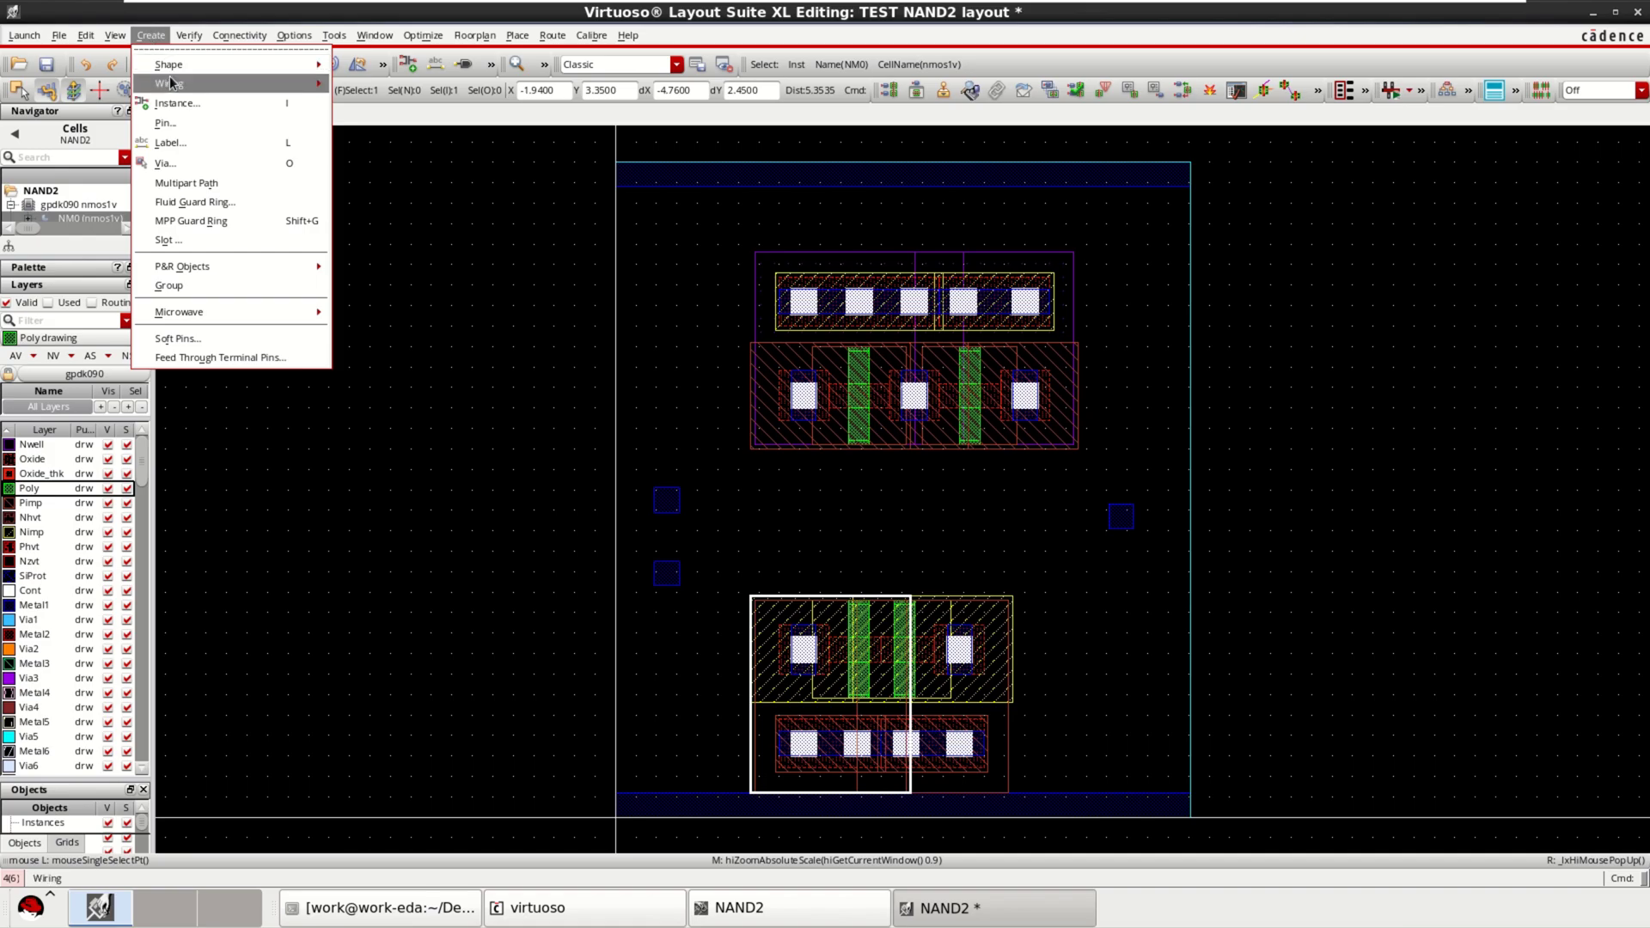
pyautogui.moveTo(192, 66)
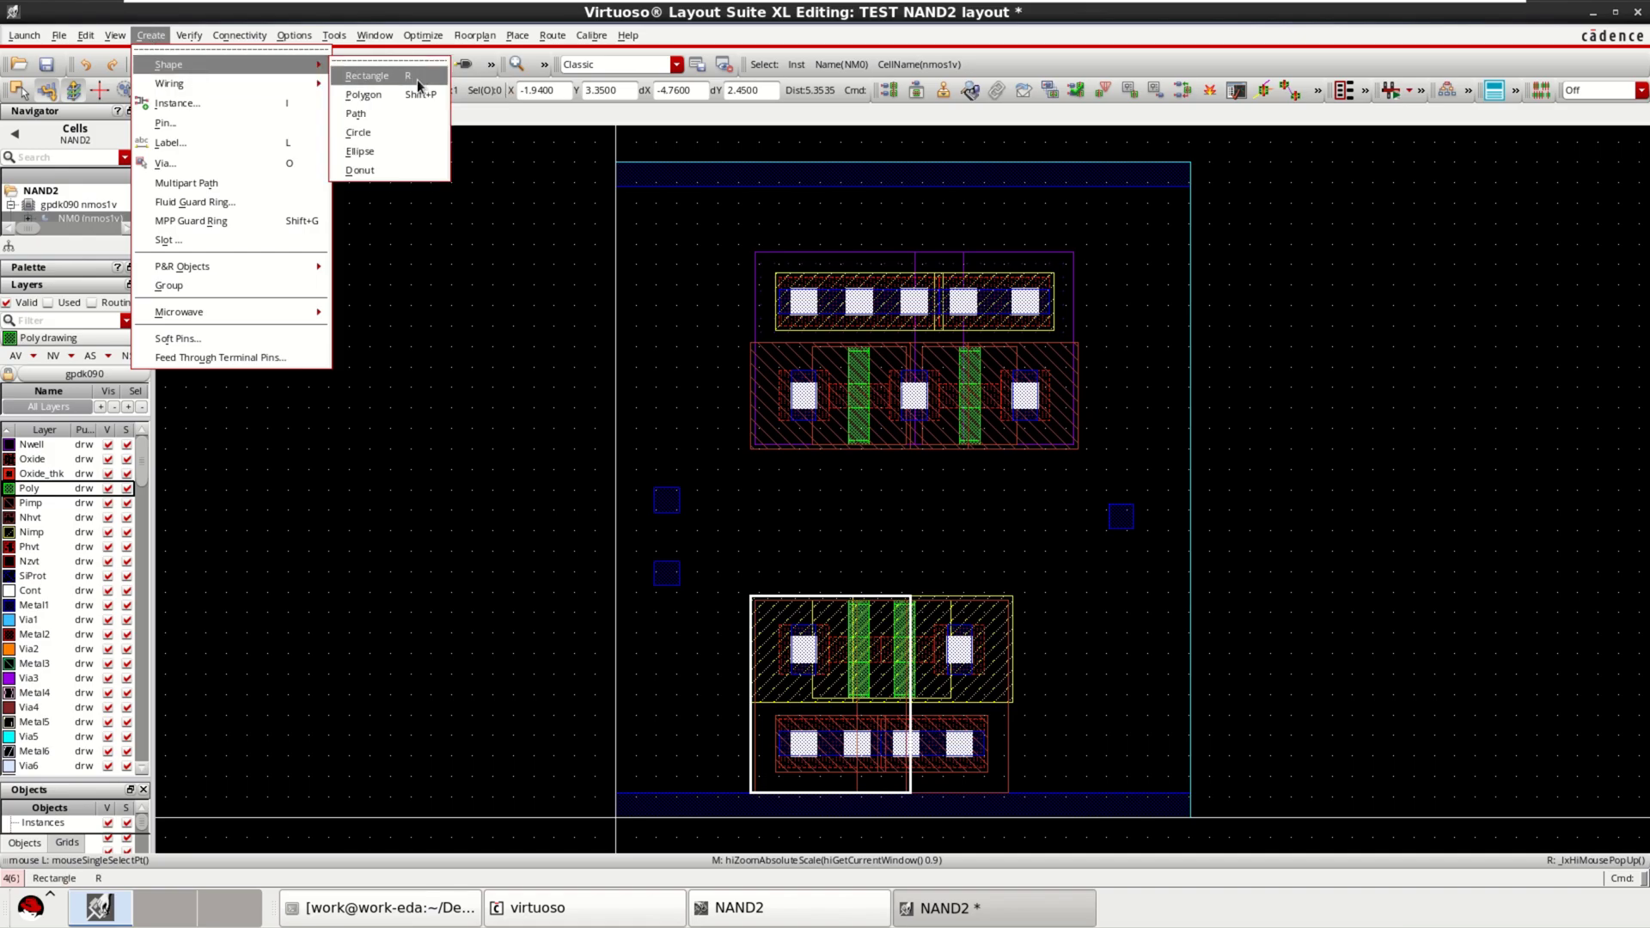
pyautogui.click(401, 111)
pyautogui.keyDown('ctrl'); pyautogui.scroll(2, 978, 468); pyautogui.keyUp('ctrl')
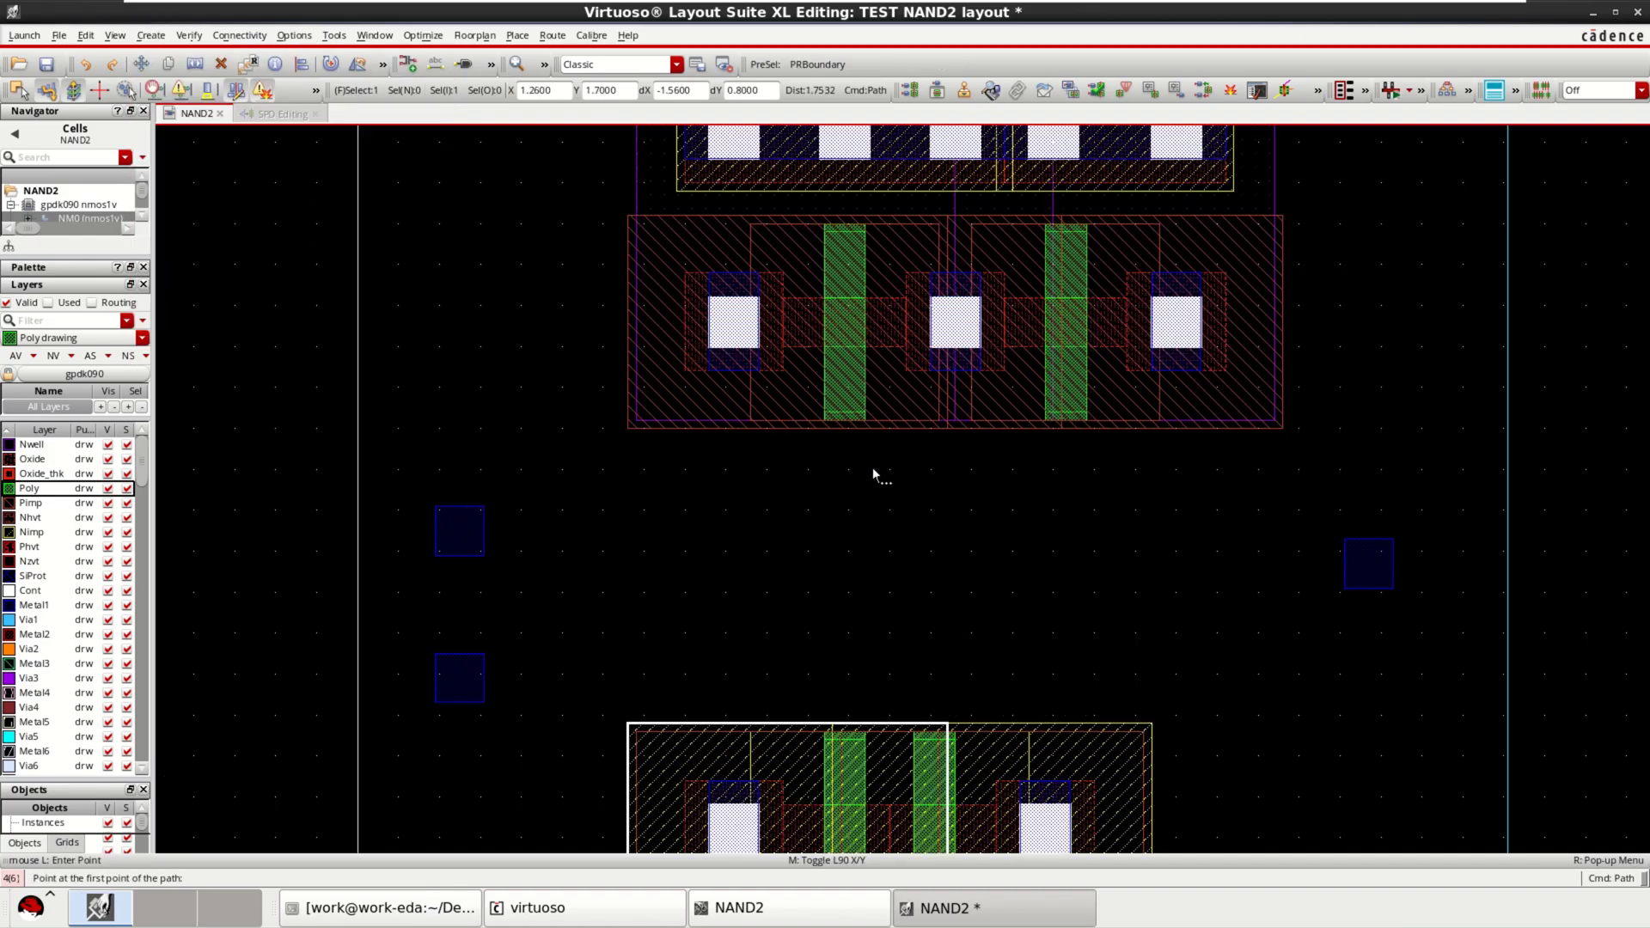
pyautogui.keyDown('ctrl'); pyautogui.scroll(2, 811, 358); pyautogui.keyUp('ctrl')
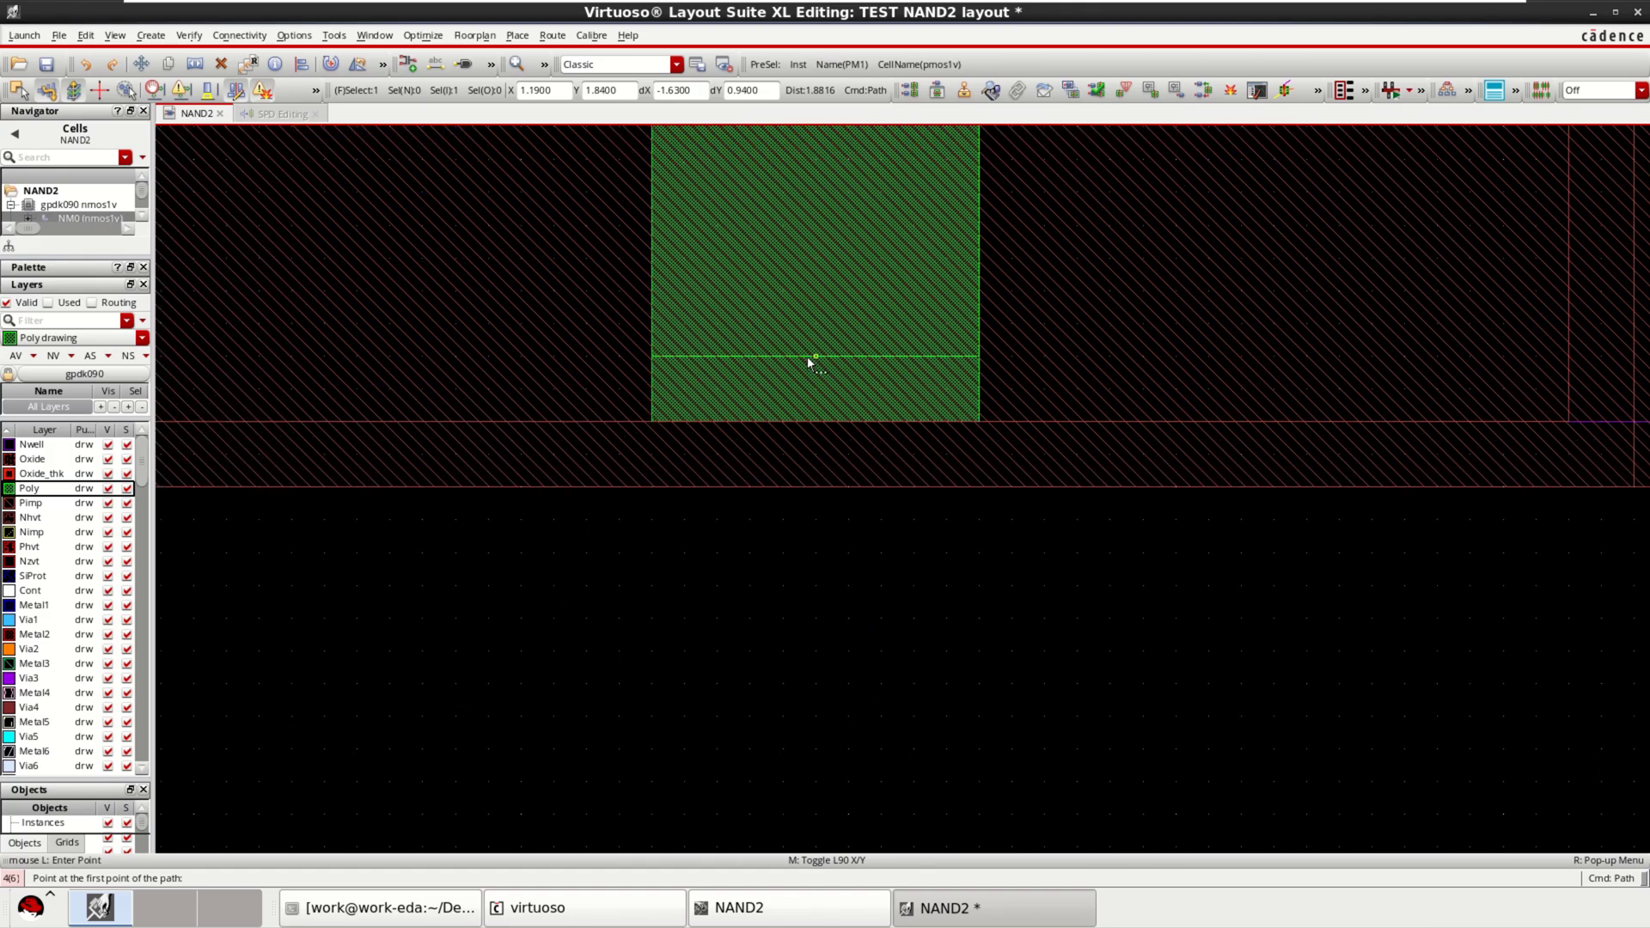
pyautogui.click(812, 357)
pyautogui.scroll(-4, 810, 530)
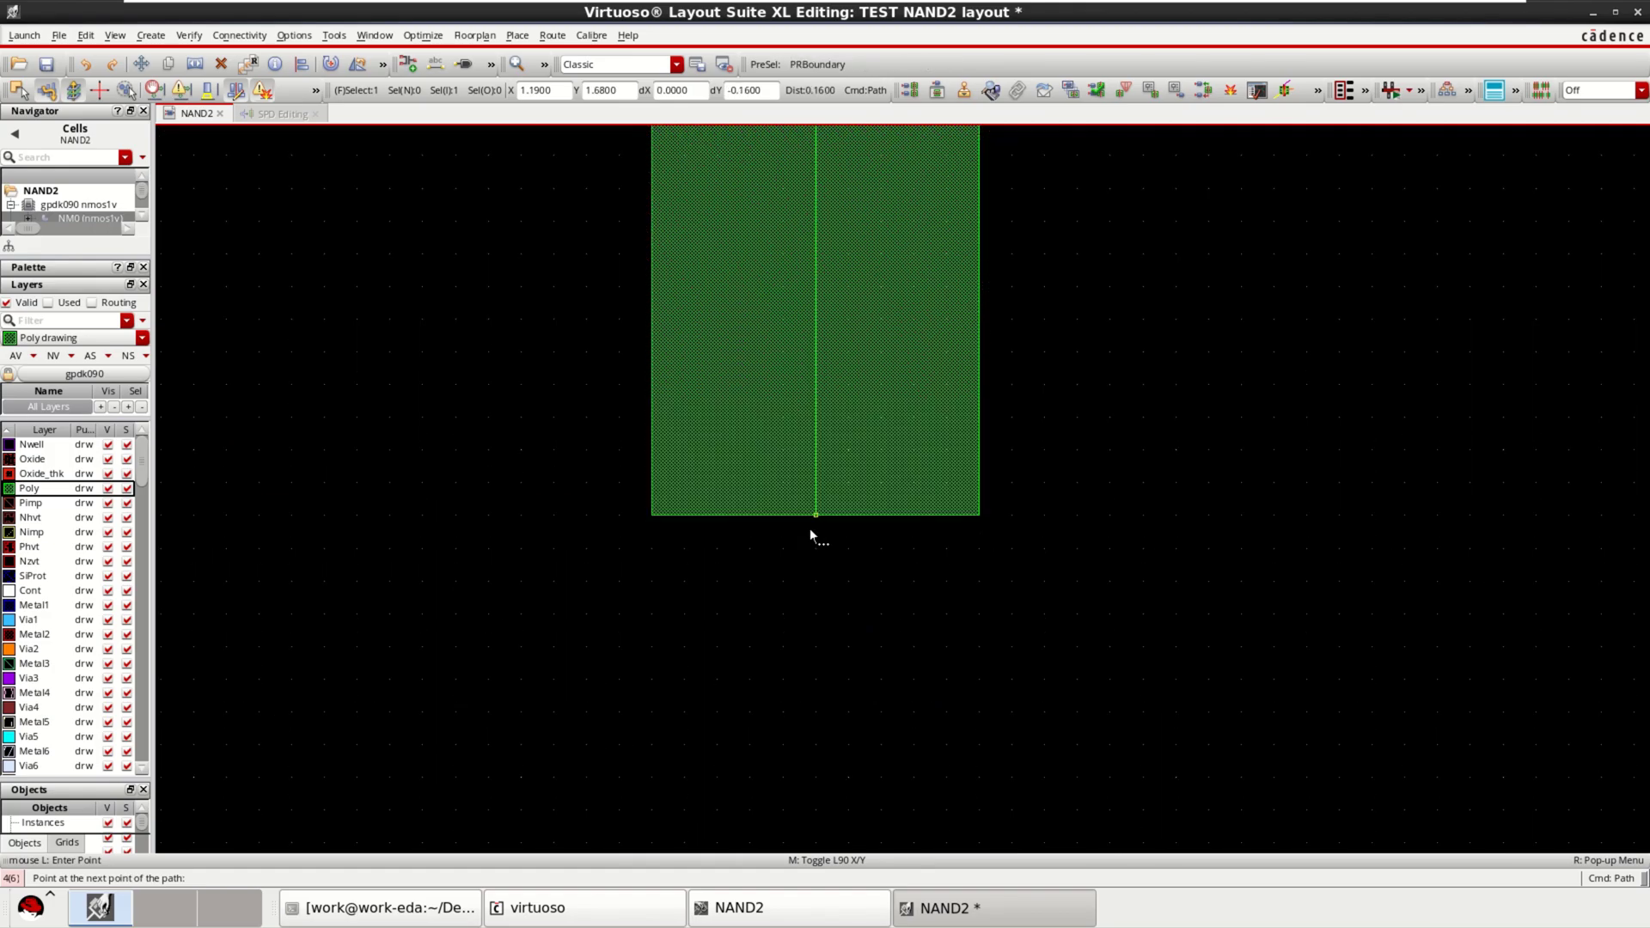
pyautogui.keyDown('ctrl'); pyautogui.scroll(-2, 807, 551); pyautogui.keyUp('ctrl')
pyautogui.scroll(-3, 807, 567)
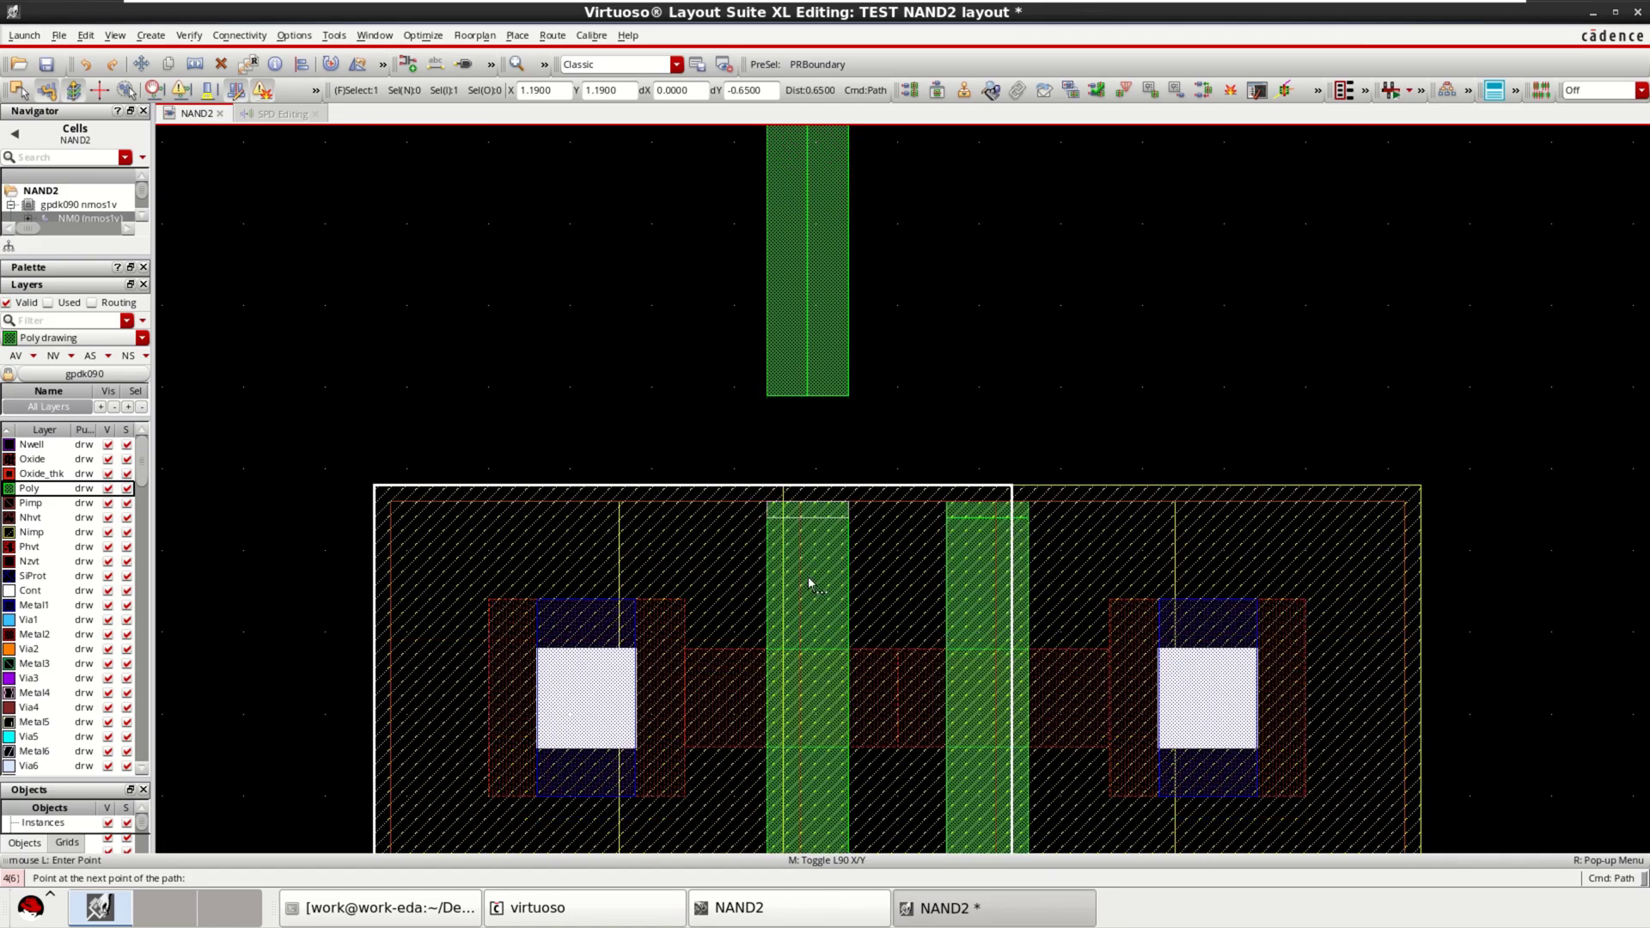
pyautogui.doubleClick(817, 518)
# Step: Draw a Poly path from the right PMOS gate, jogging left, down to the lower NMOS gate
pyautogui.keyDown('ctrl'); pyautogui.scroll(-2, 1068, 460); pyautogui.keyUp('ctrl')
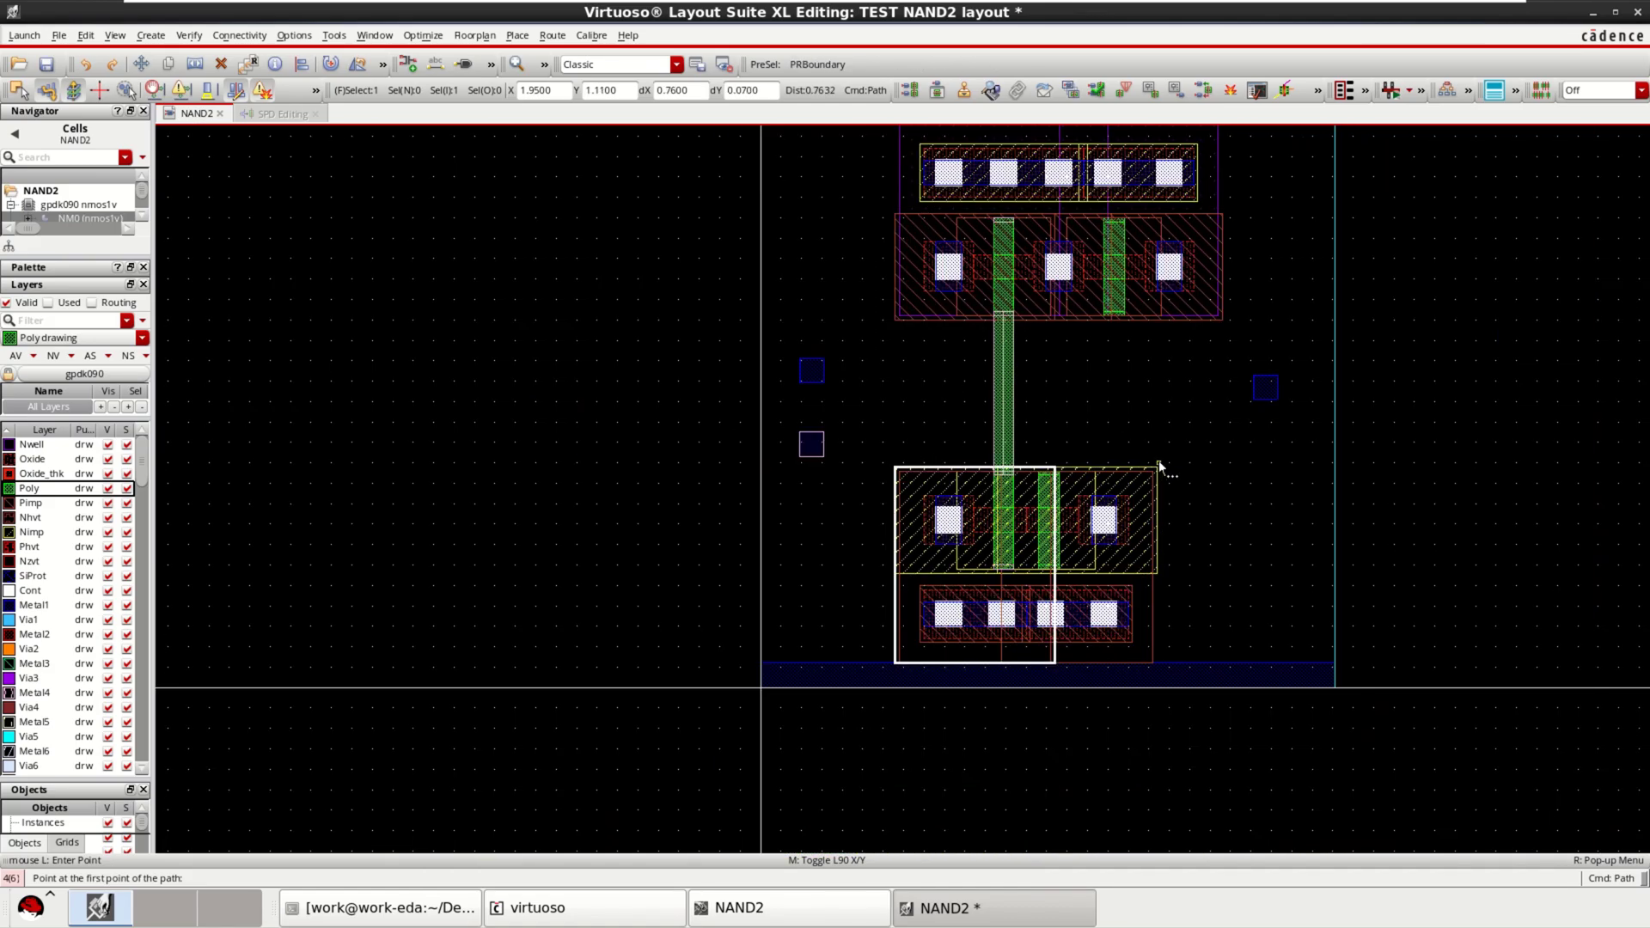
pyautogui.scroll(2, 1190, 507)
pyautogui.keyDown('ctrl'); pyautogui.scroll(3, 1153, 538); pyautogui.keyUp('ctrl')
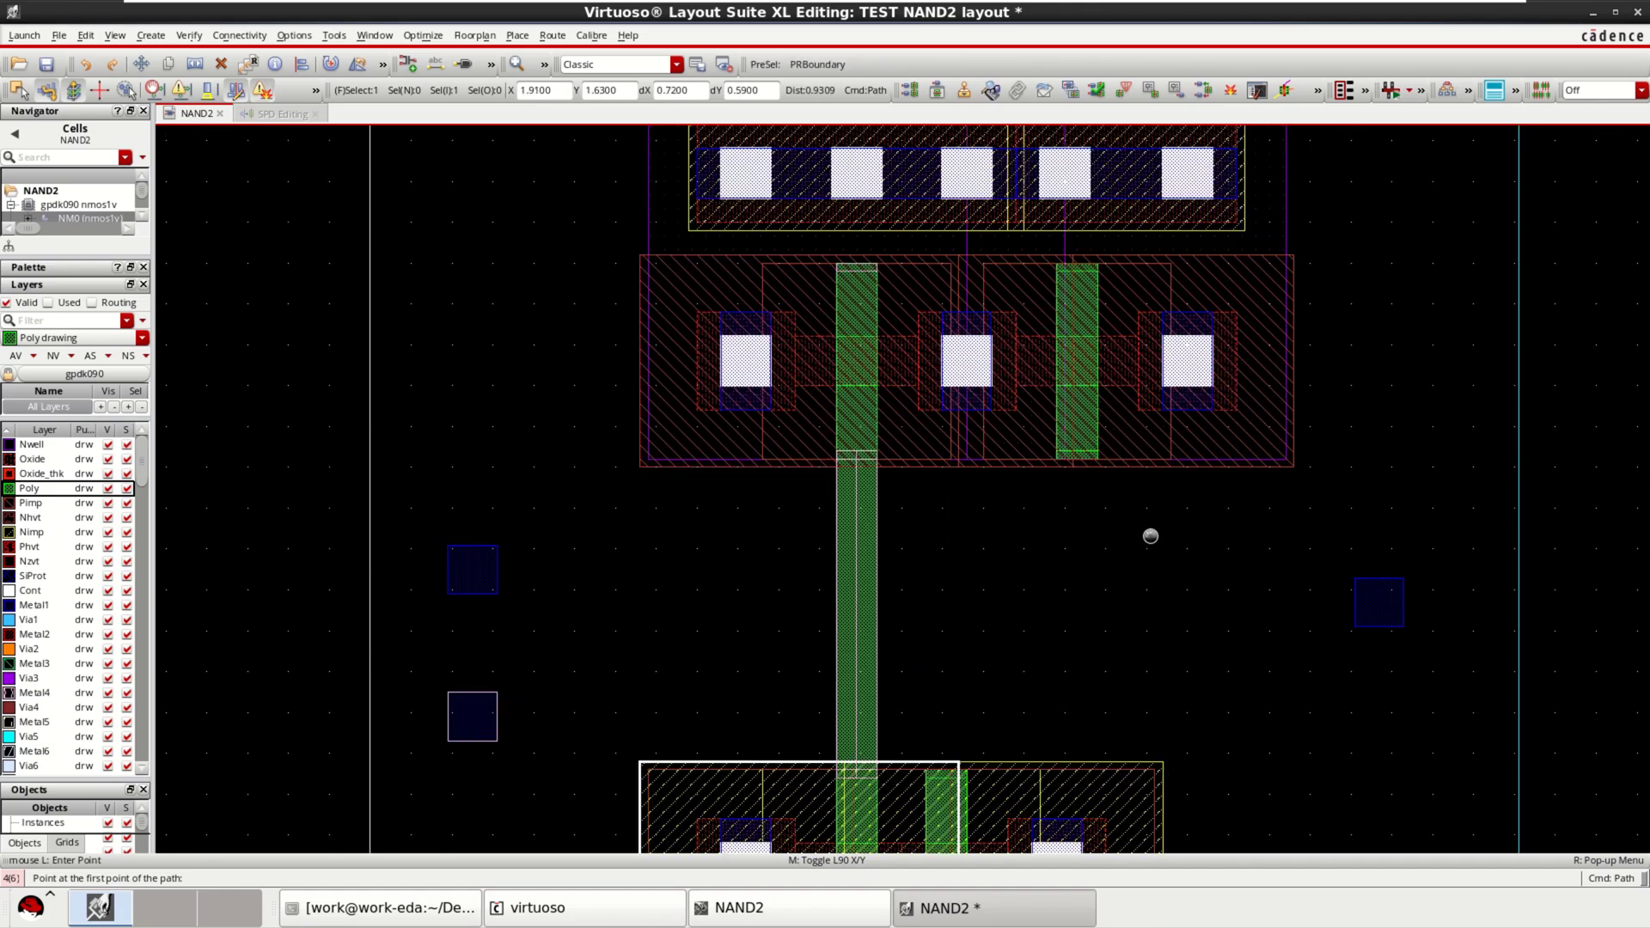
pyautogui.keyDown('ctrl'); pyautogui.scroll(2, 1012, 392); pyautogui.keyUp('ctrl')
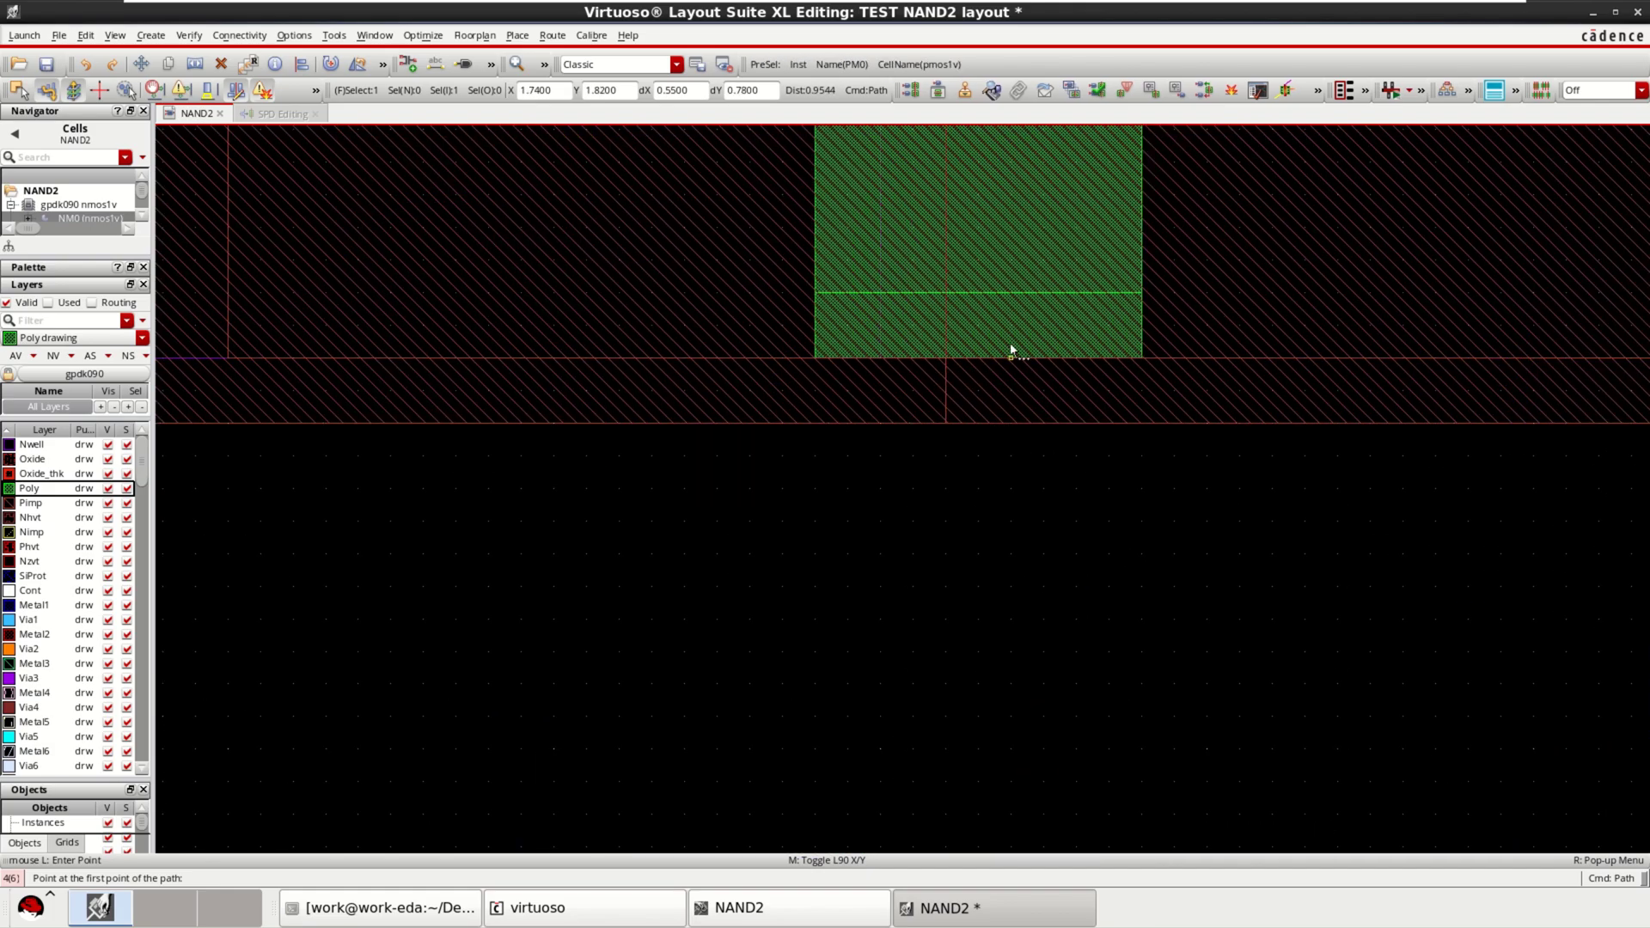
pyautogui.click(978, 301)
pyautogui.scroll(-3, 988, 521)
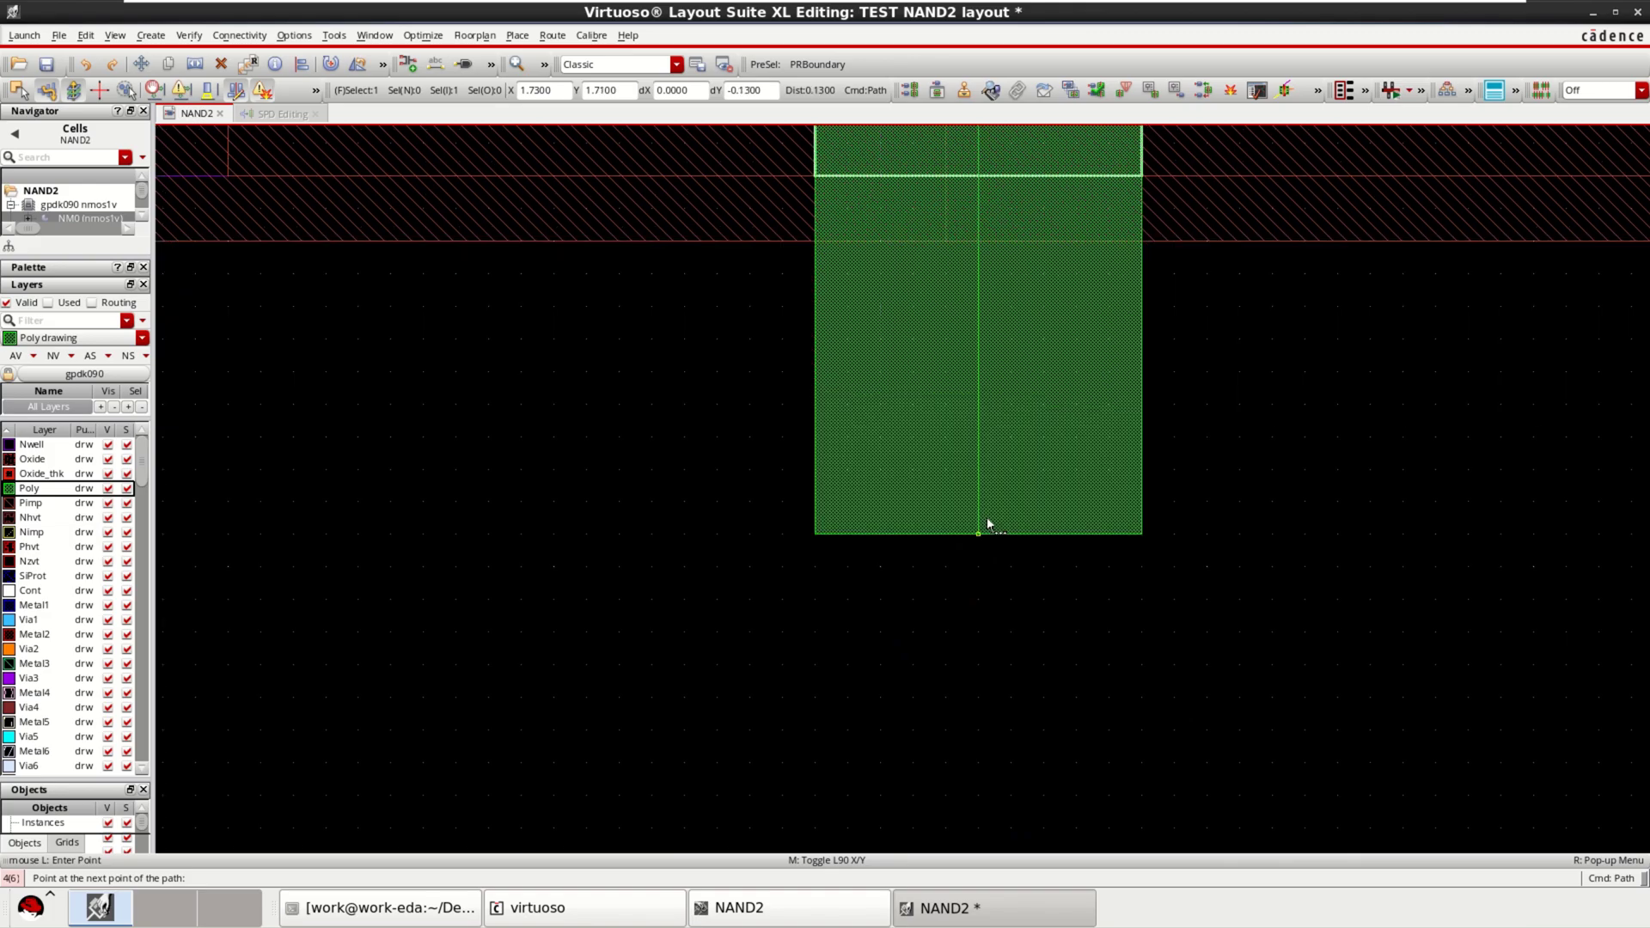
pyautogui.keyDown('ctrl'); pyautogui.scroll(-2, 986, 524); pyautogui.keyUp('ctrl')
pyautogui.scroll(-1, 982, 551)
pyautogui.scroll(-2, 981, 559)
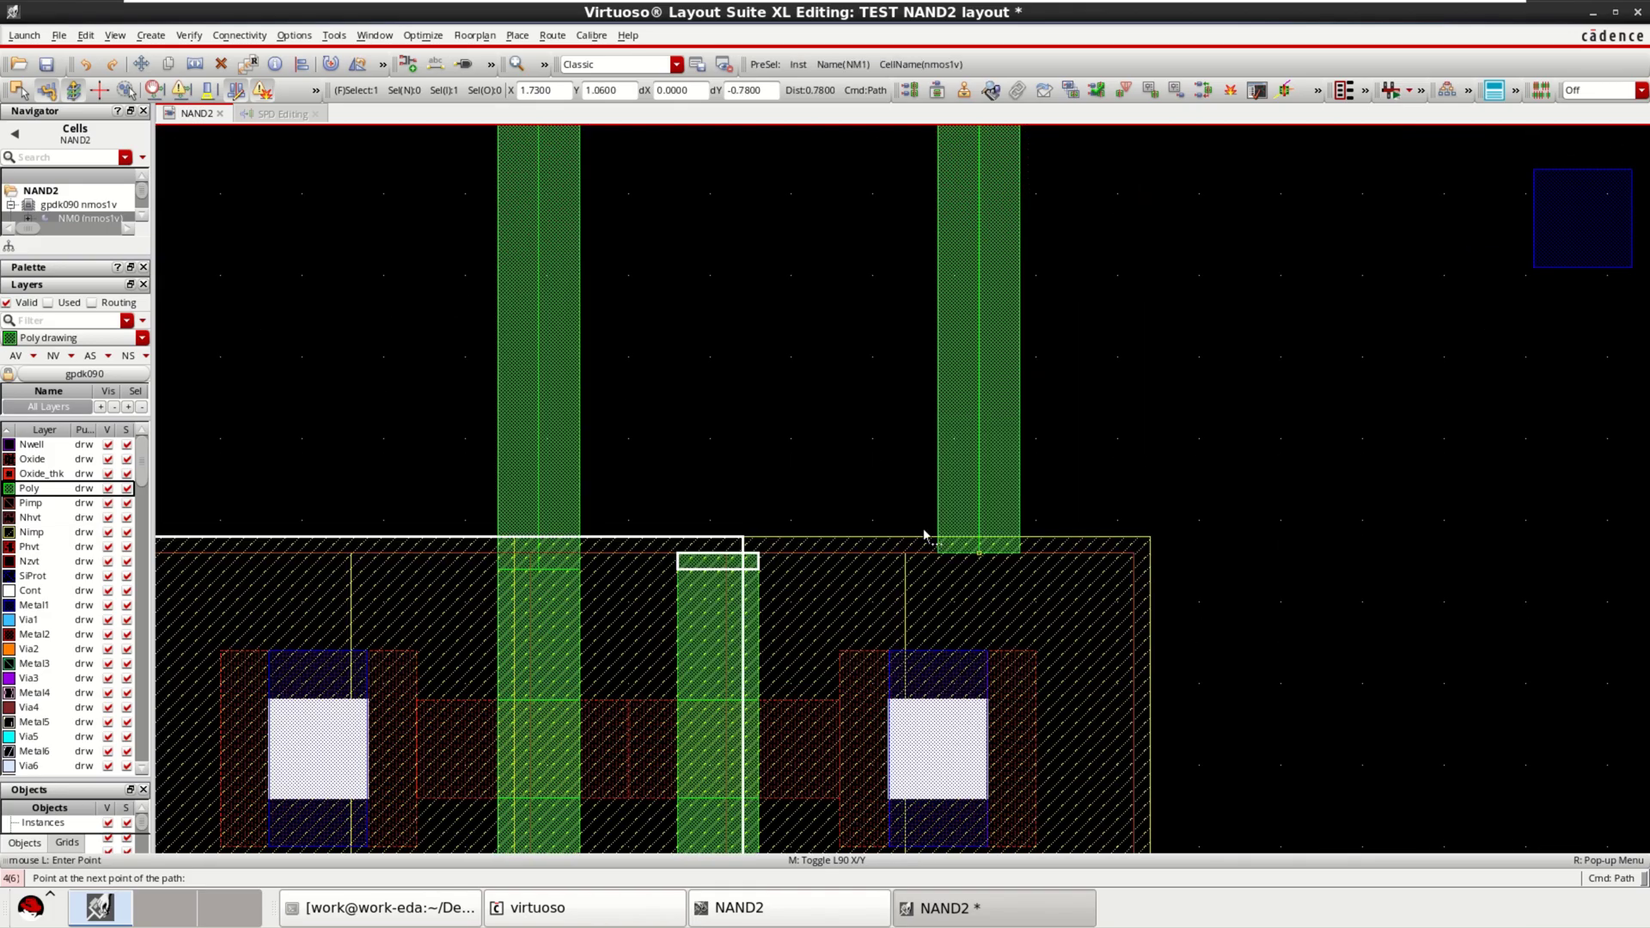
pyautogui.click(889, 346)
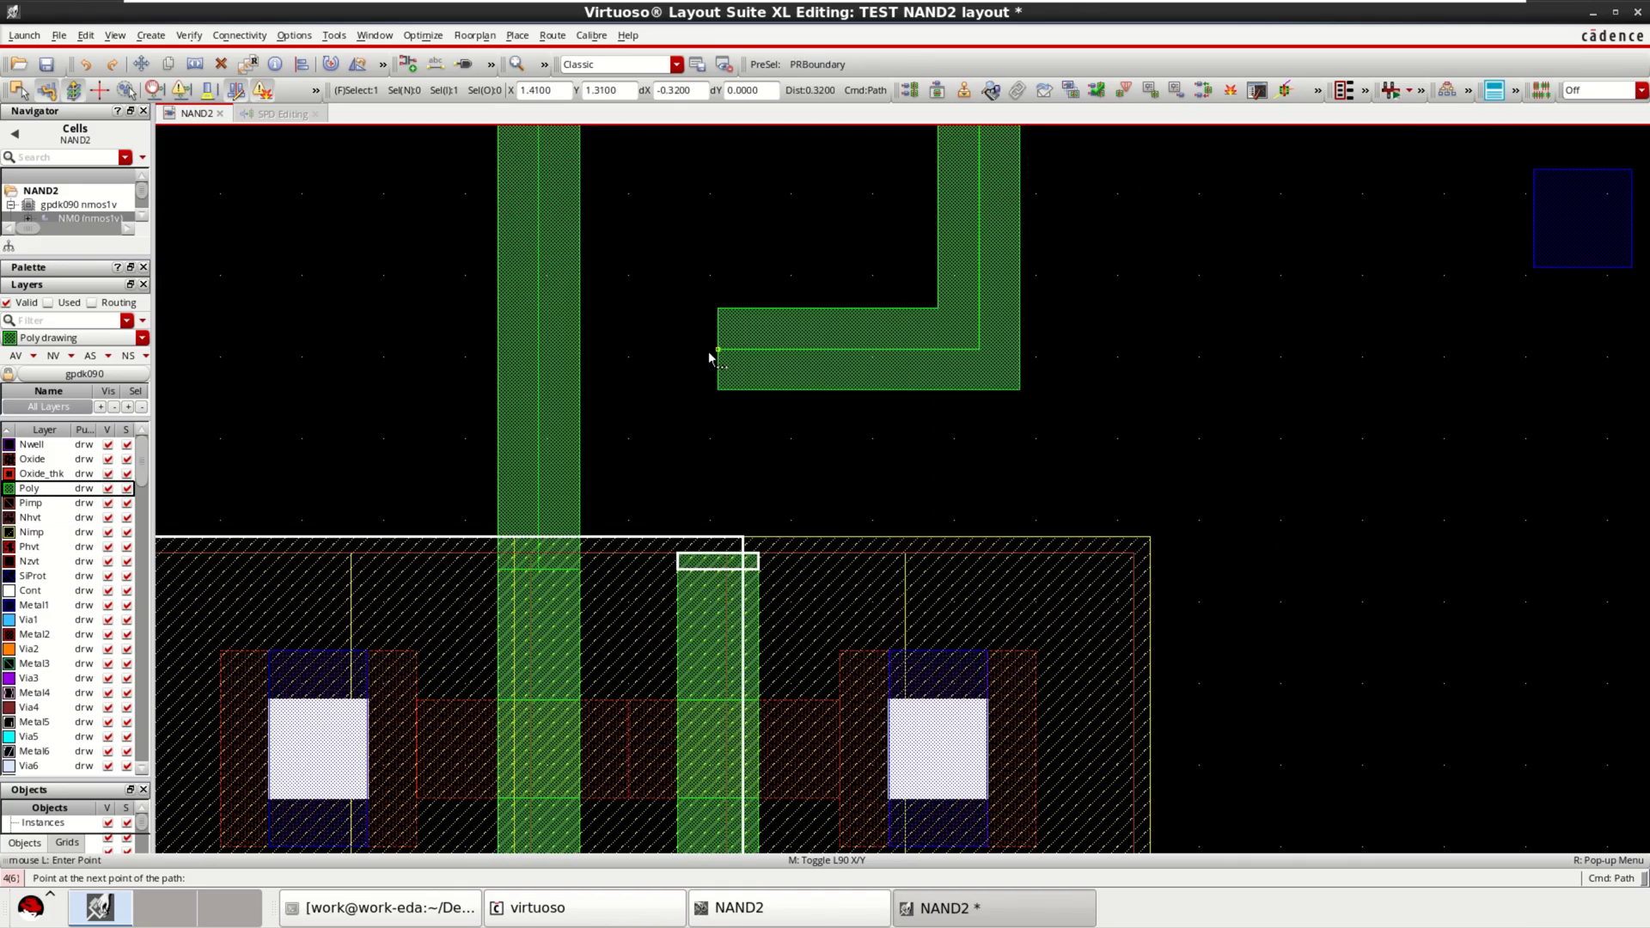
pyautogui.doubleClick(719, 572)
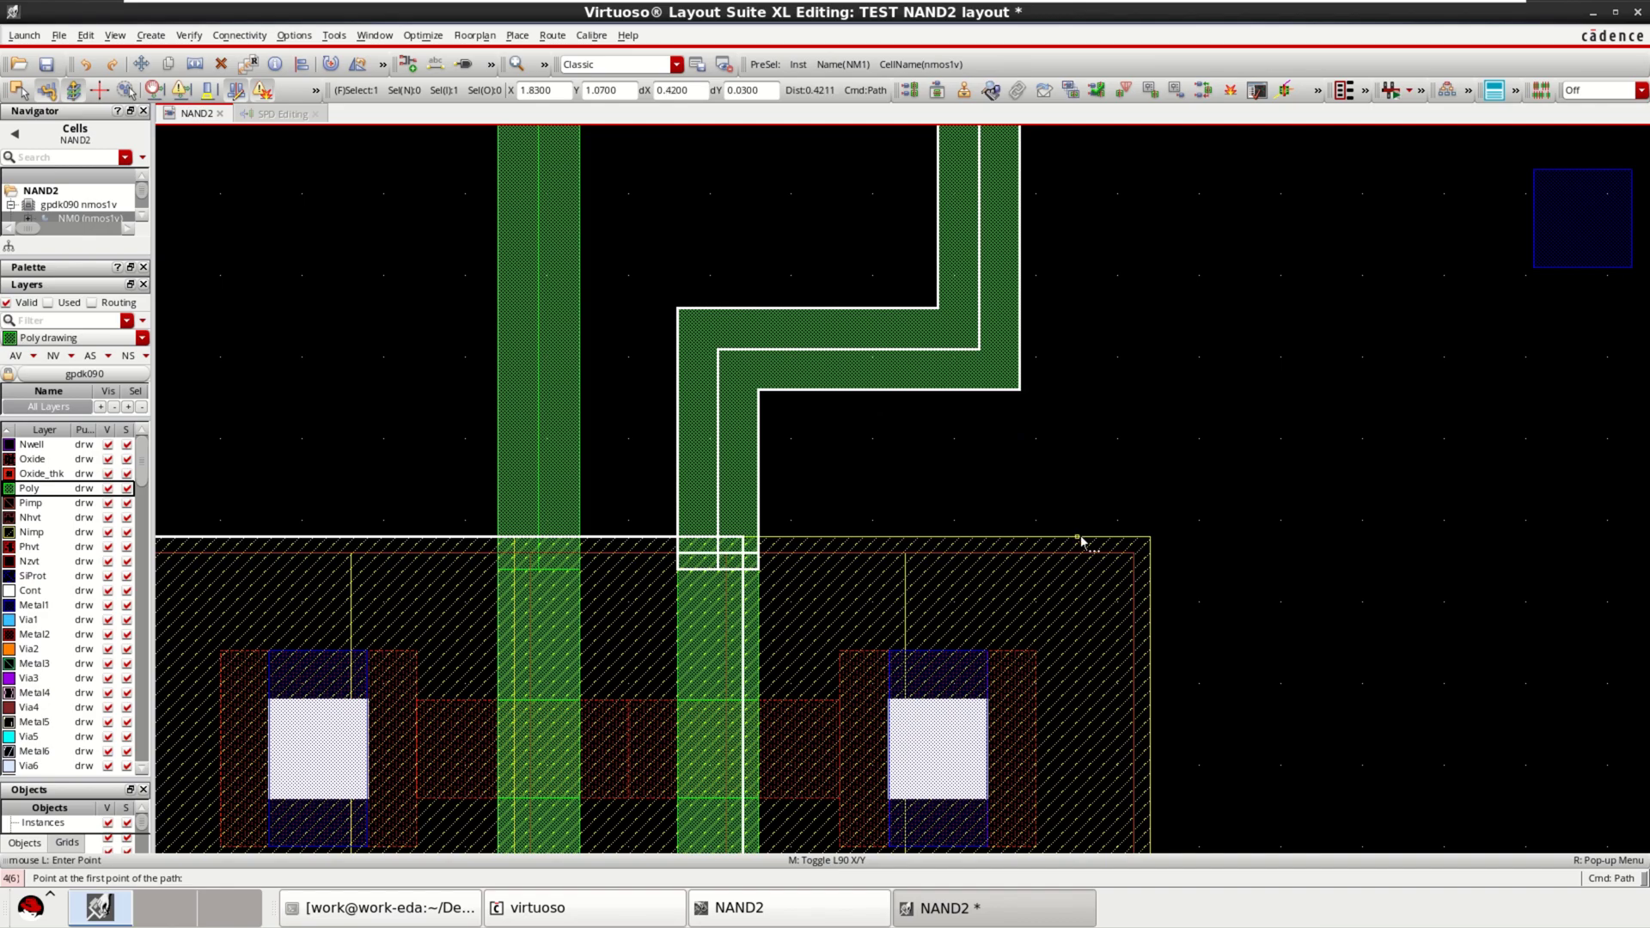
pyautogui.press('f')
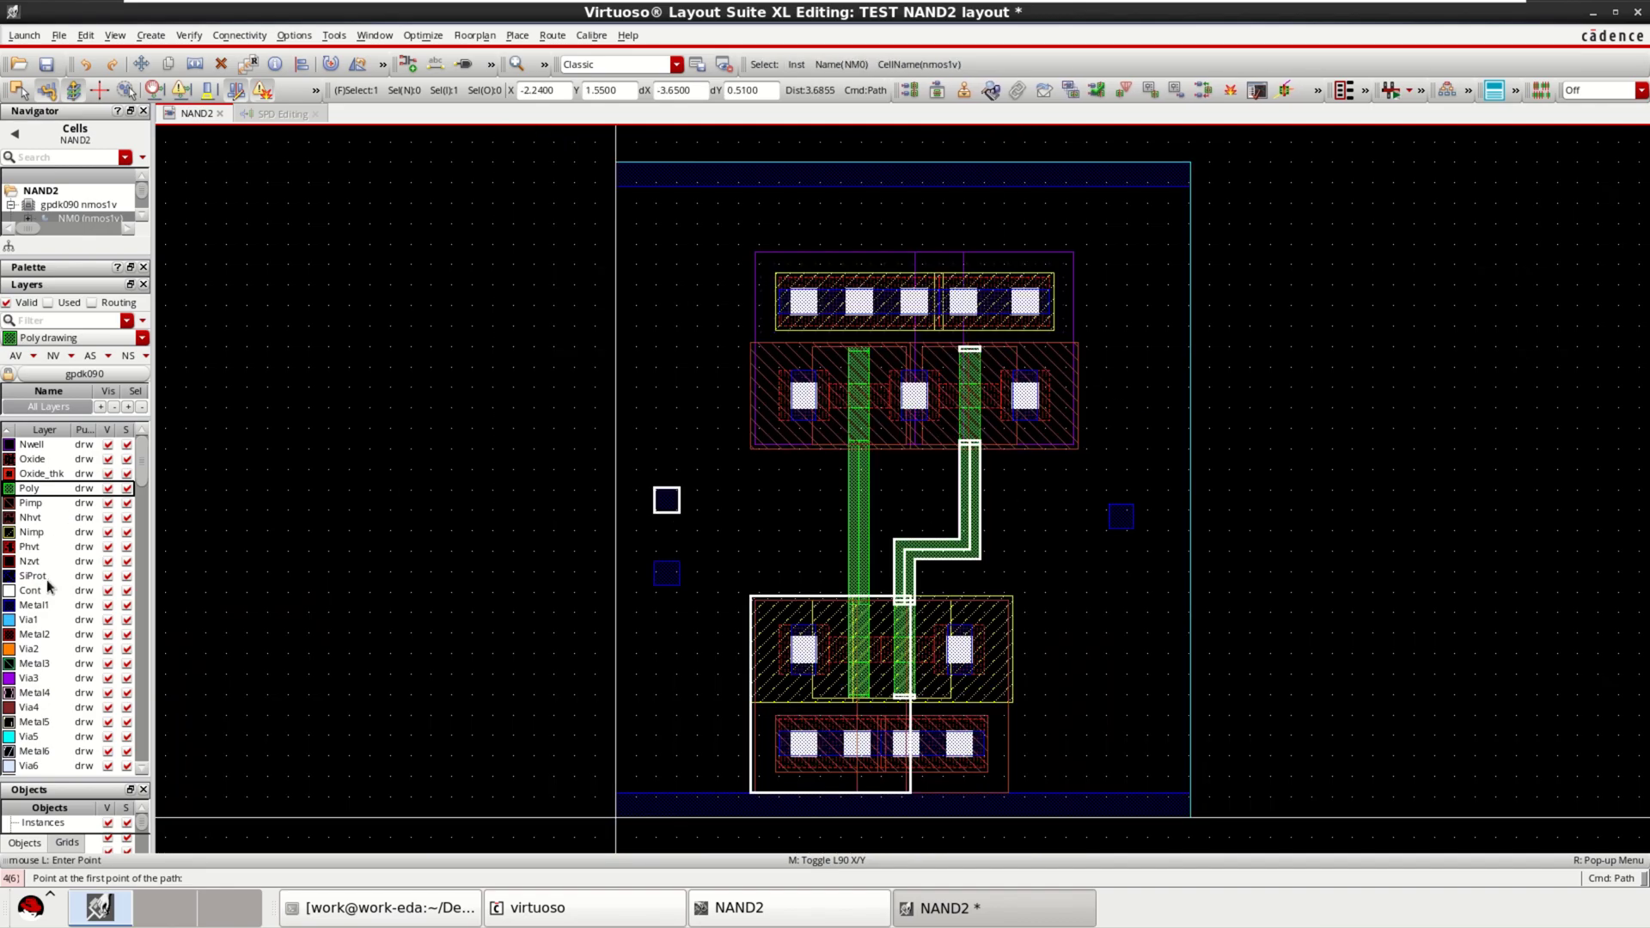
# Step: Draw a Metal1 wire from the shared PMOS drain contact down and right to output pin Y
pyautogui.click(44, 607)
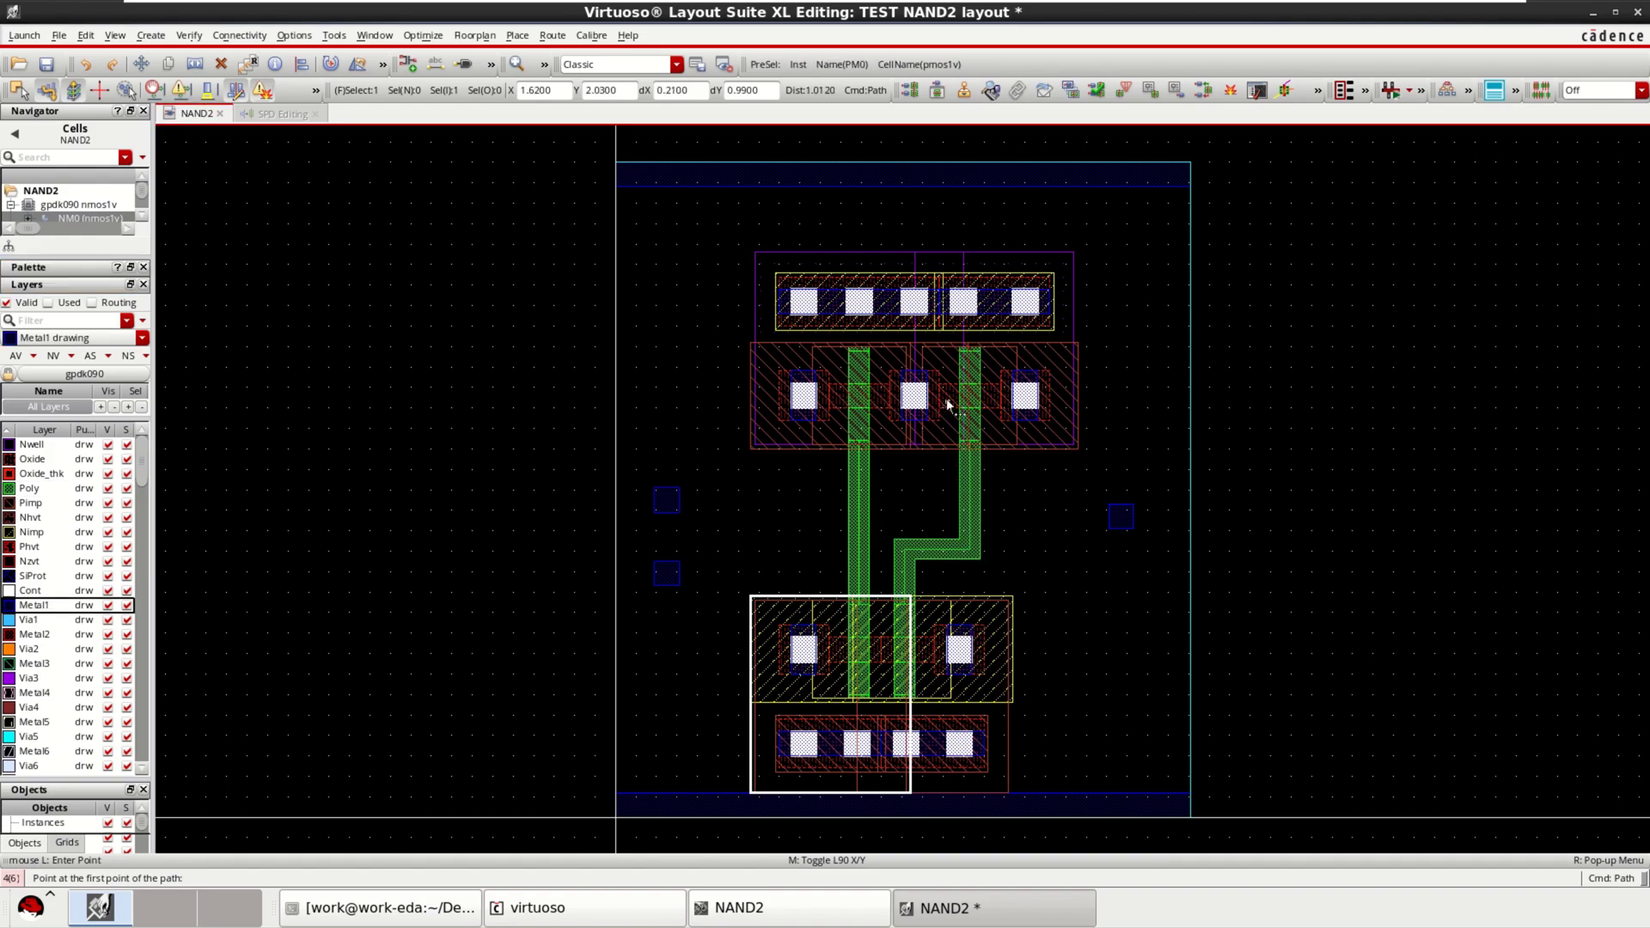
pyautogui.scroll(2, 946, 404)
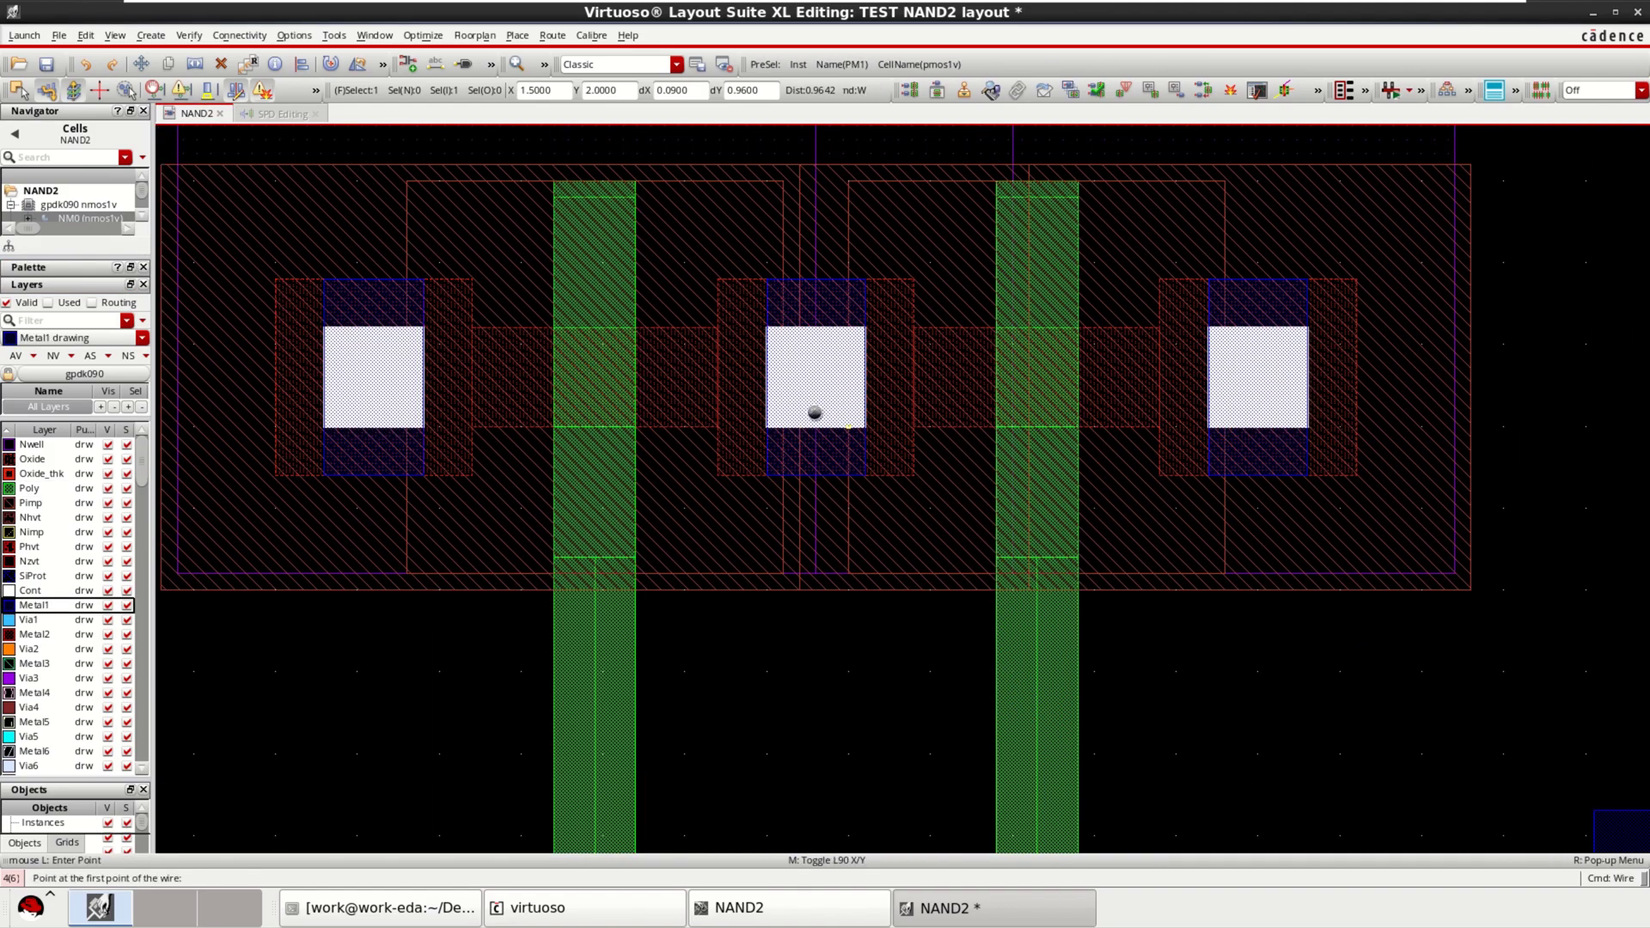
pyautogui.hotkey('ctrl', 'shift', 'w')
pyautogui.click(815, 328)
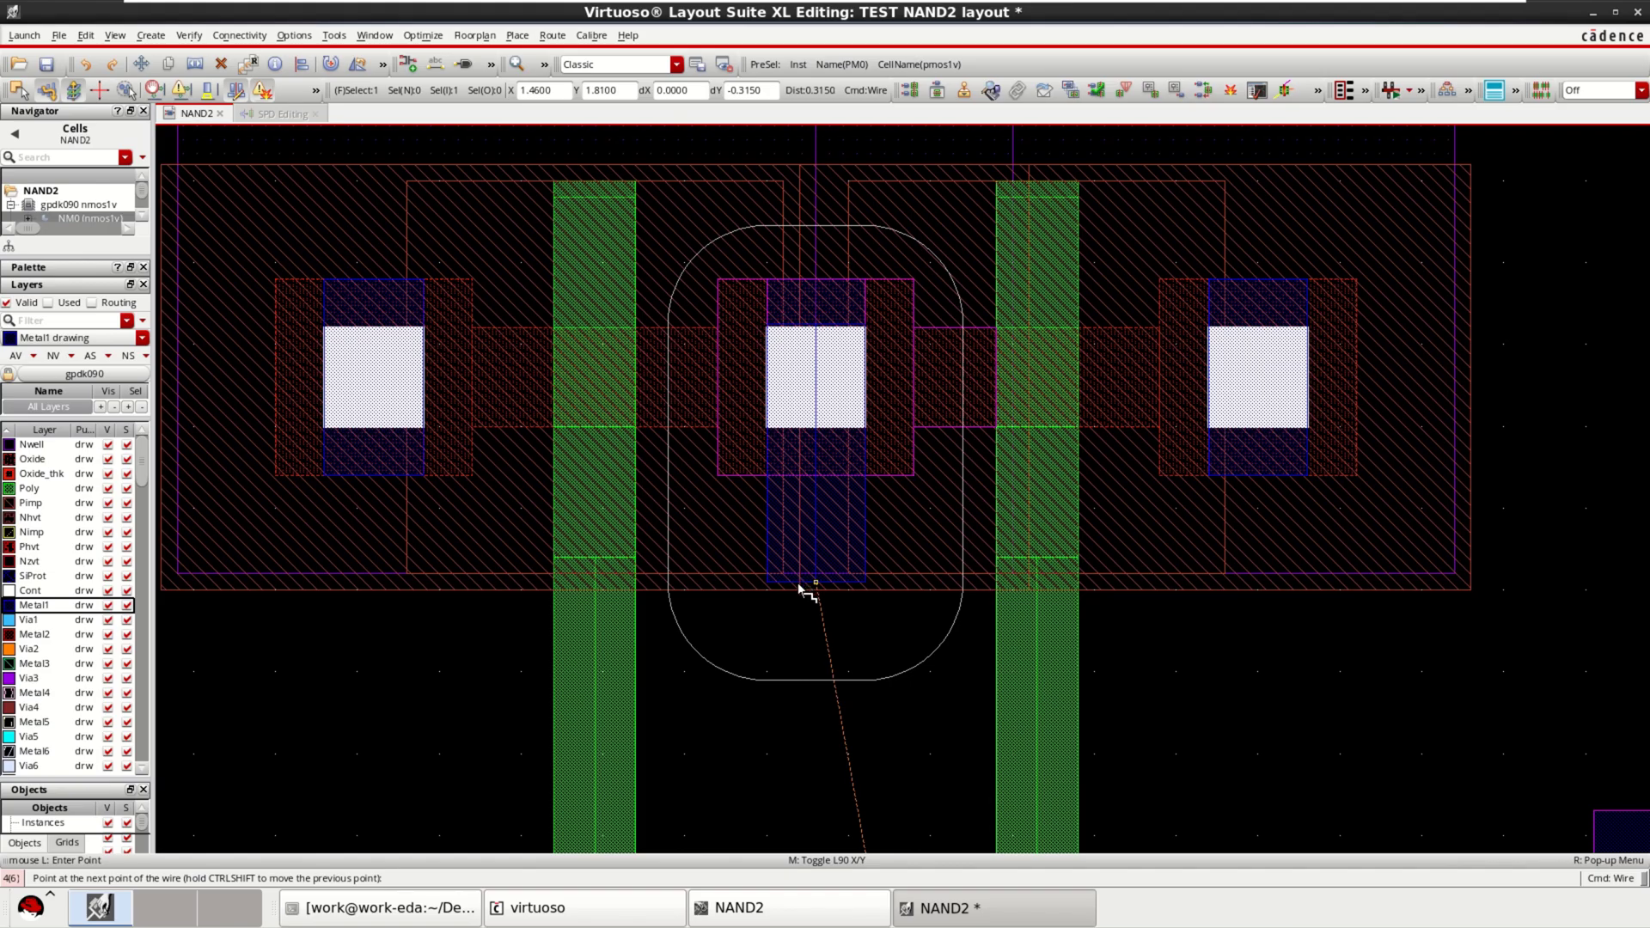
pyautogui.scroll(-1, 800, 593)
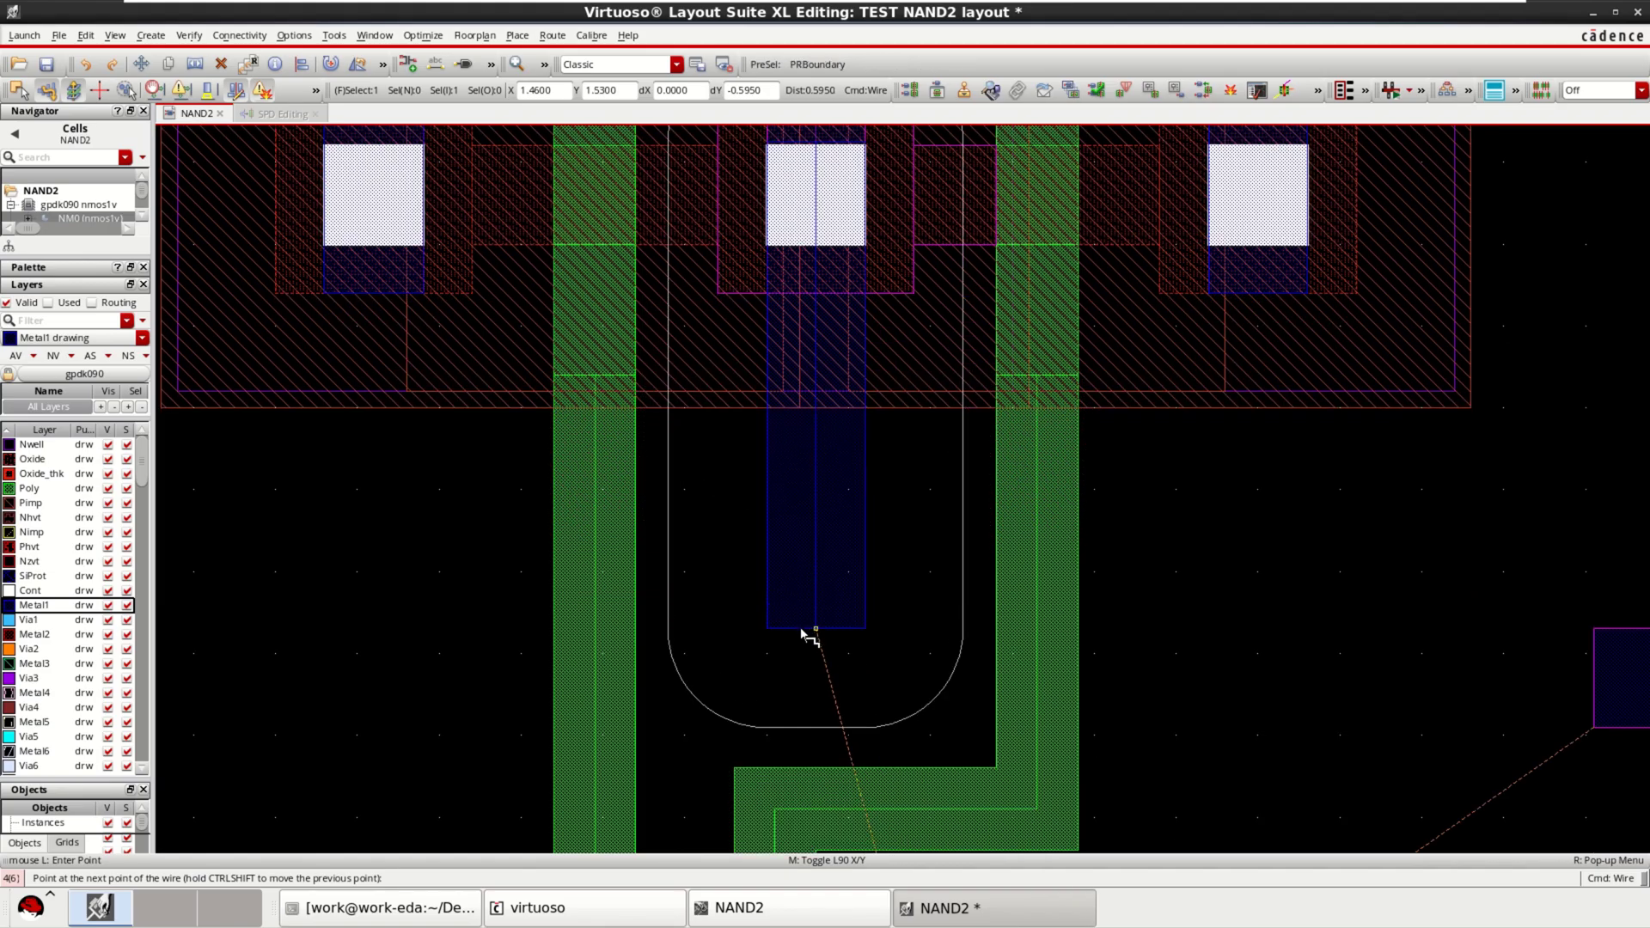
pyautogui.click(881, 654)
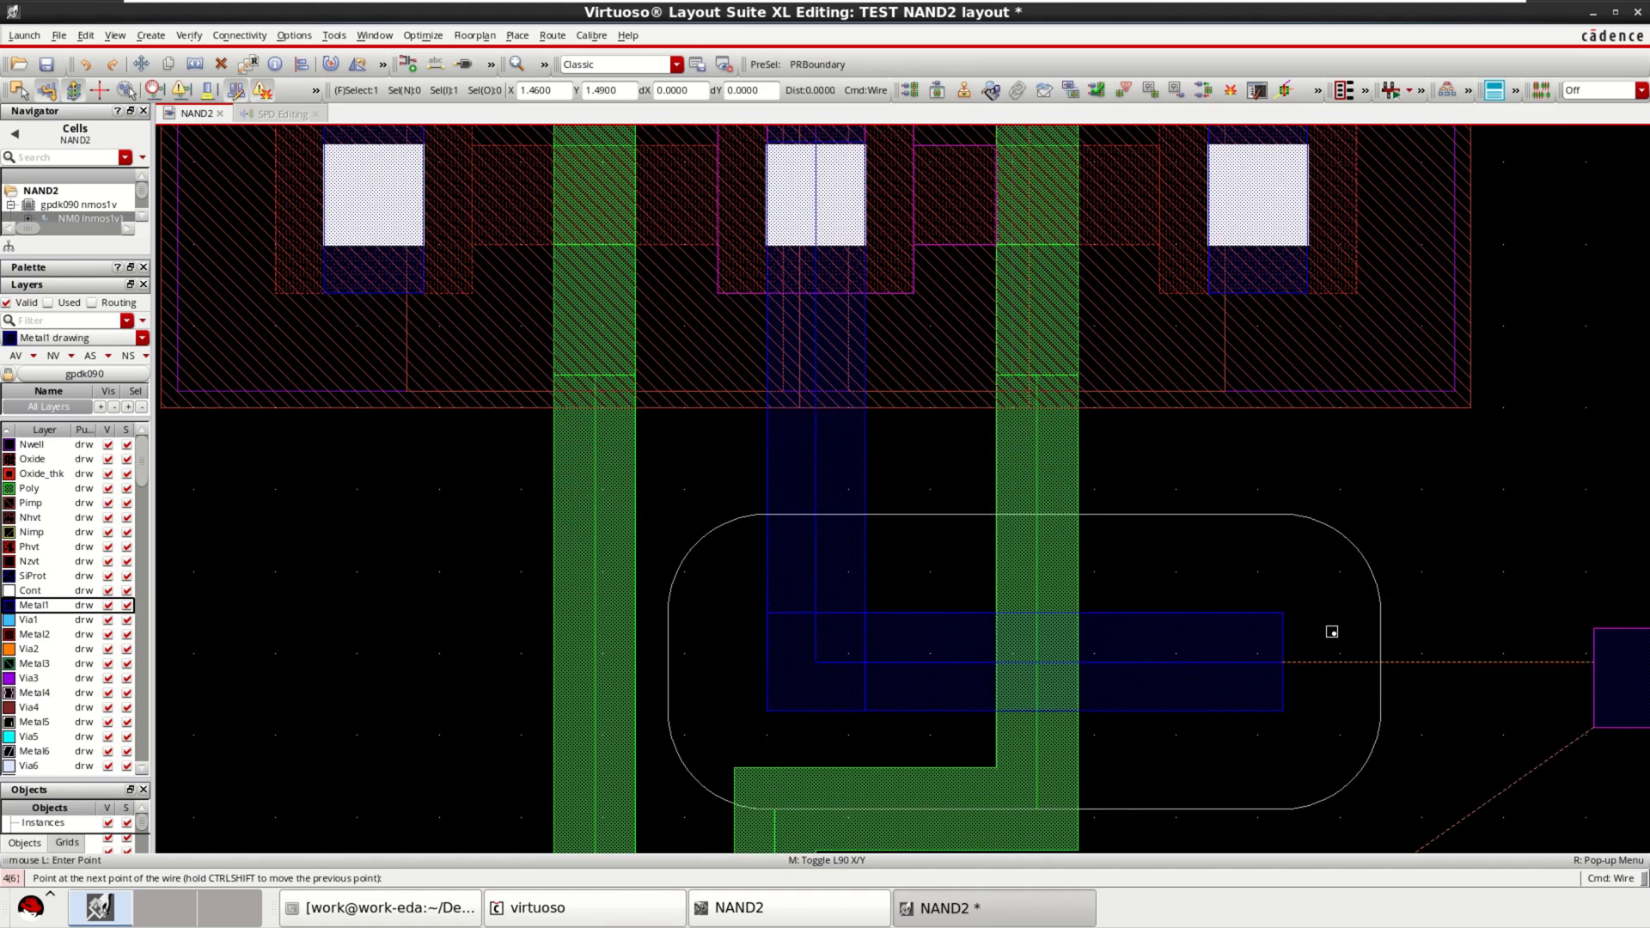
pyautogui.click(1530, 660)
pyautogui.hscroll(1, 1529, 661)
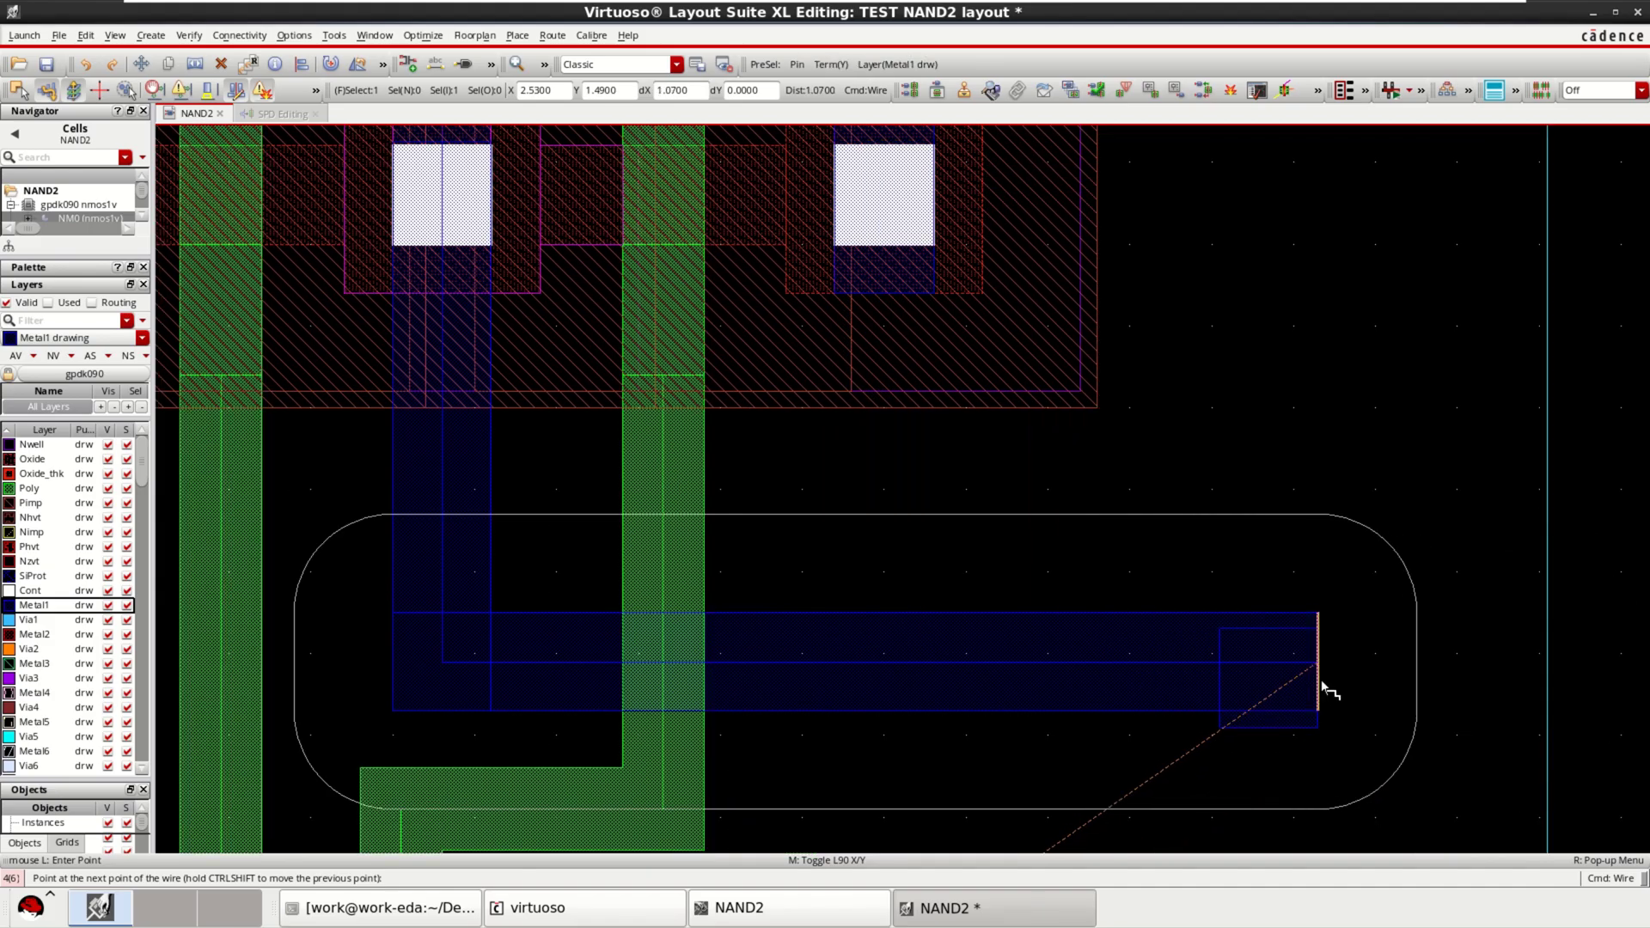
pyautogui.doubleClick(1324, 687)
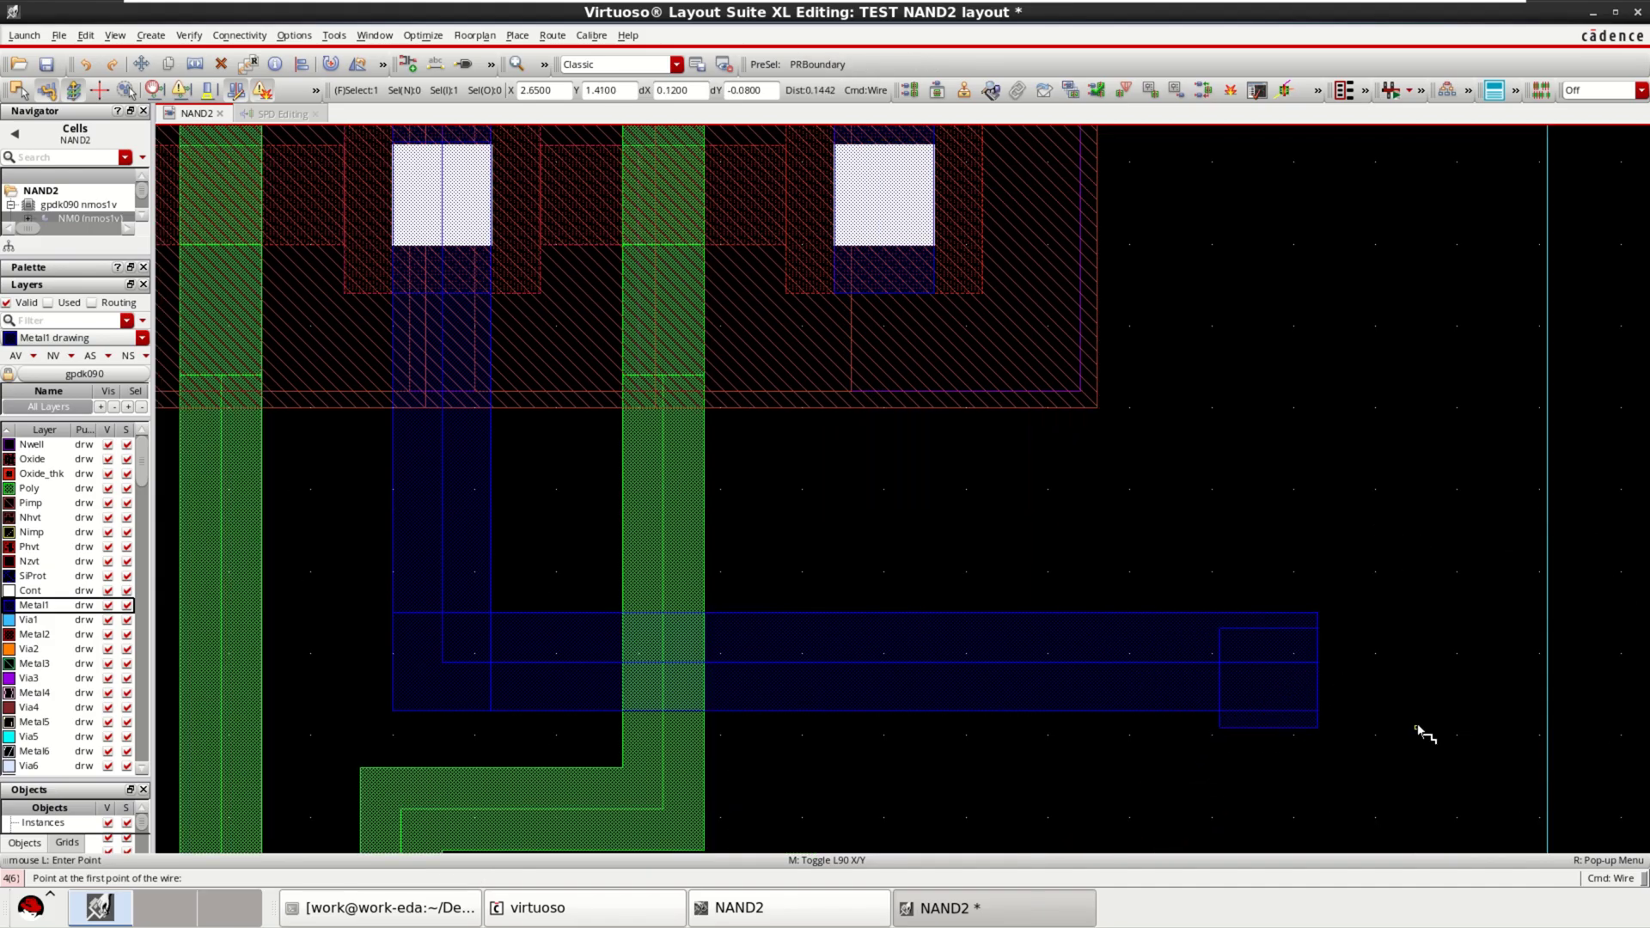
# Step: Move the right-hand pin up so it sits on the Metal1 wire's end
pyautogui.press('Escape')
pyautogui.press('f')
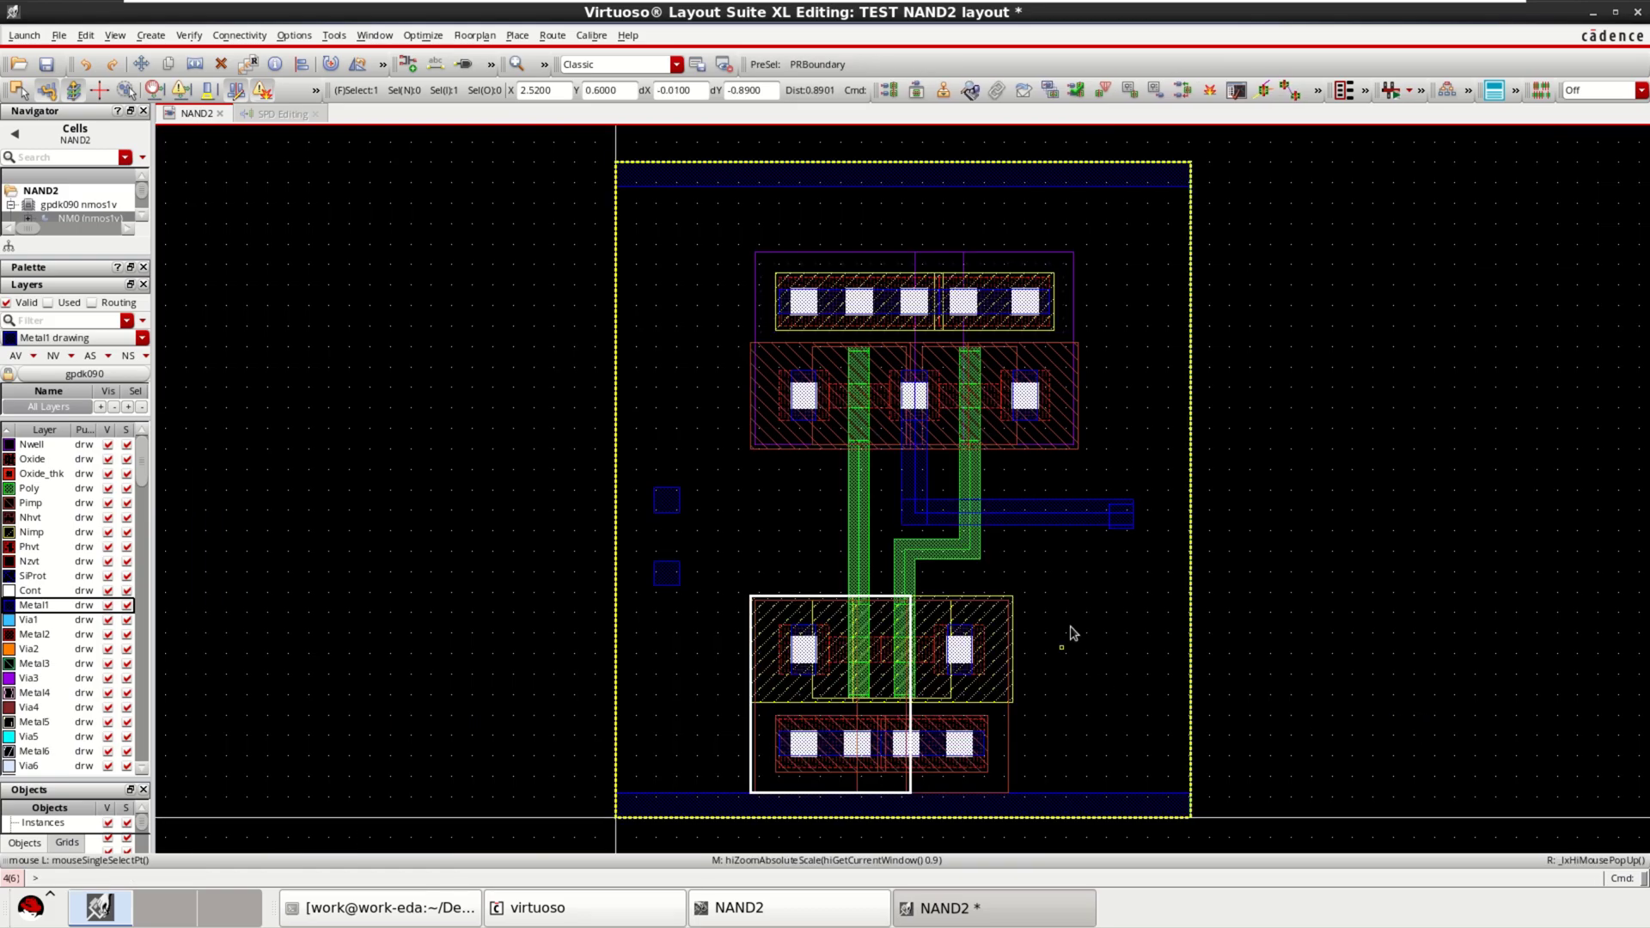
pyautogui.keyDown('ctrl'); pyautogui.scroll(4, 1152, 516); pyautogui.keyUp('ctrl')
pyautogui.click(1128, 576)
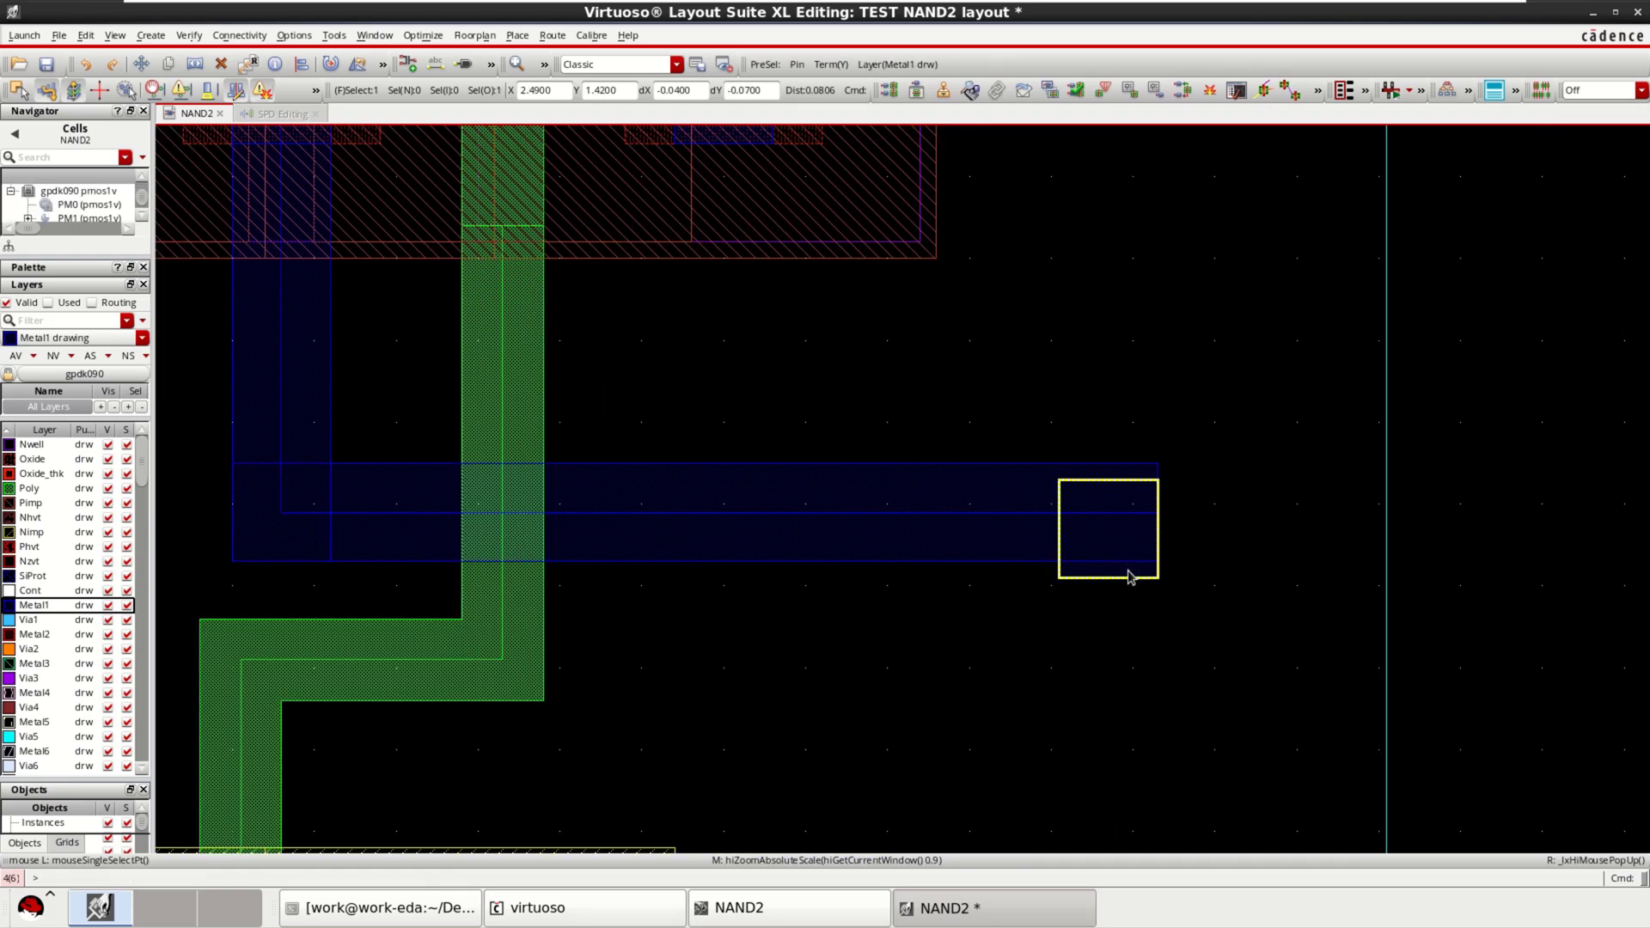
pyautogui.moveTo(1129, 576); pyautogui.dragTo(1131, 558)
pyautogui.press('f')
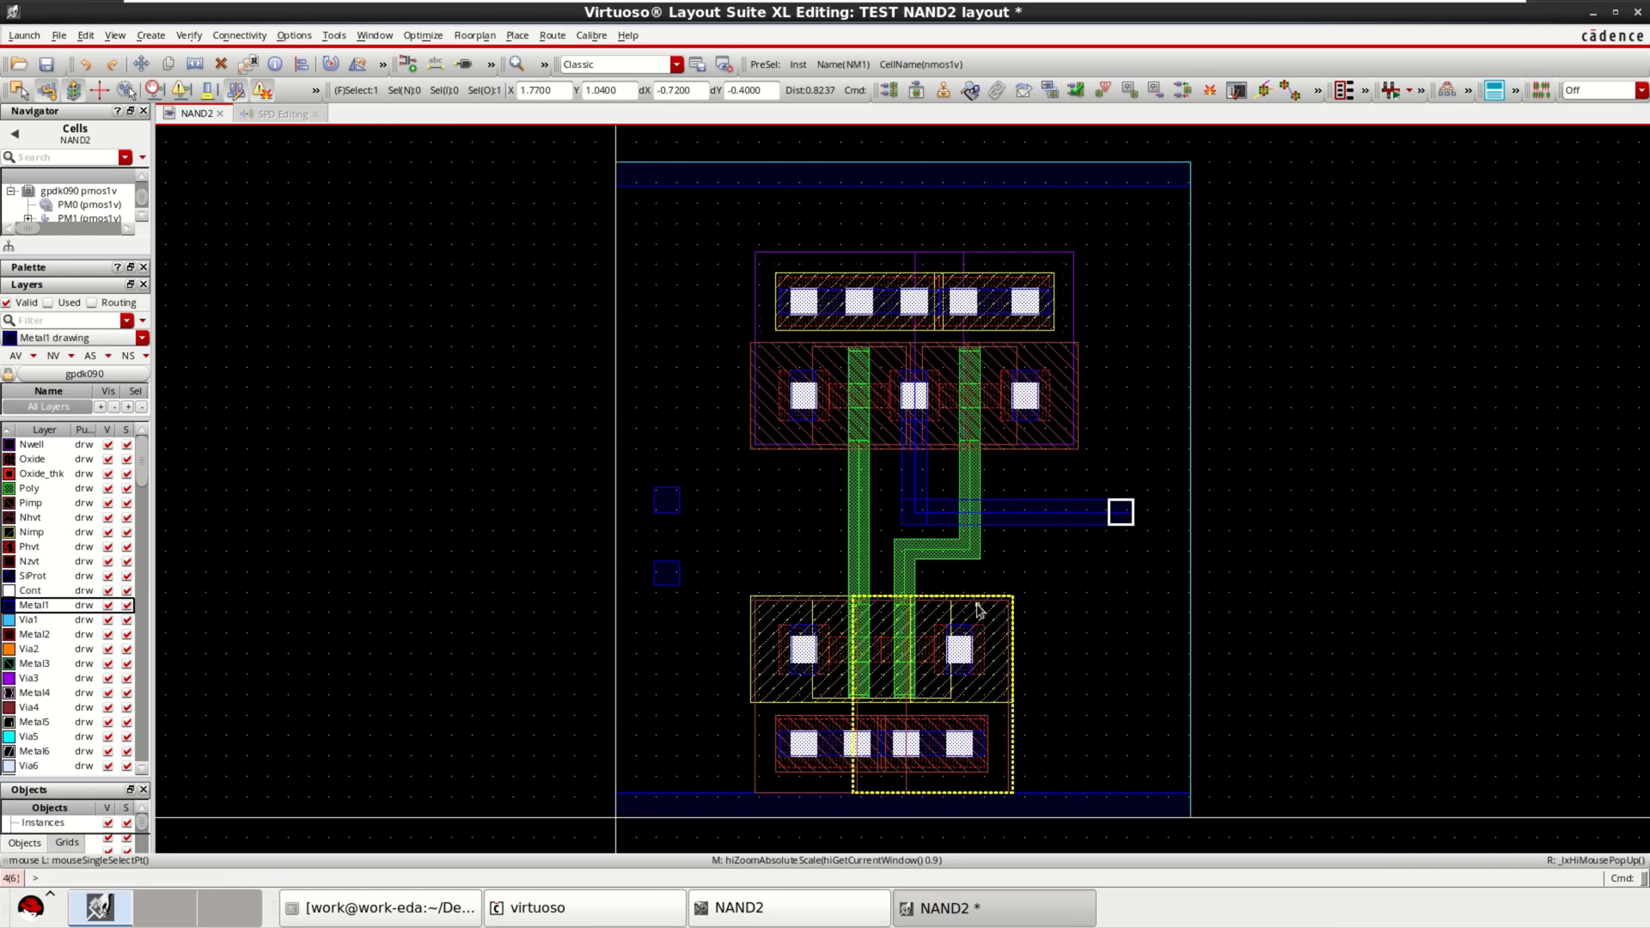
# Step: Run a Metal1 wire from the left PMOS source contact up to the vdd rail
pyautogui.keyDown('ctrl'); pyautogui.scroll(3, 734, 486); pyautogui.keyUp('ctrl')
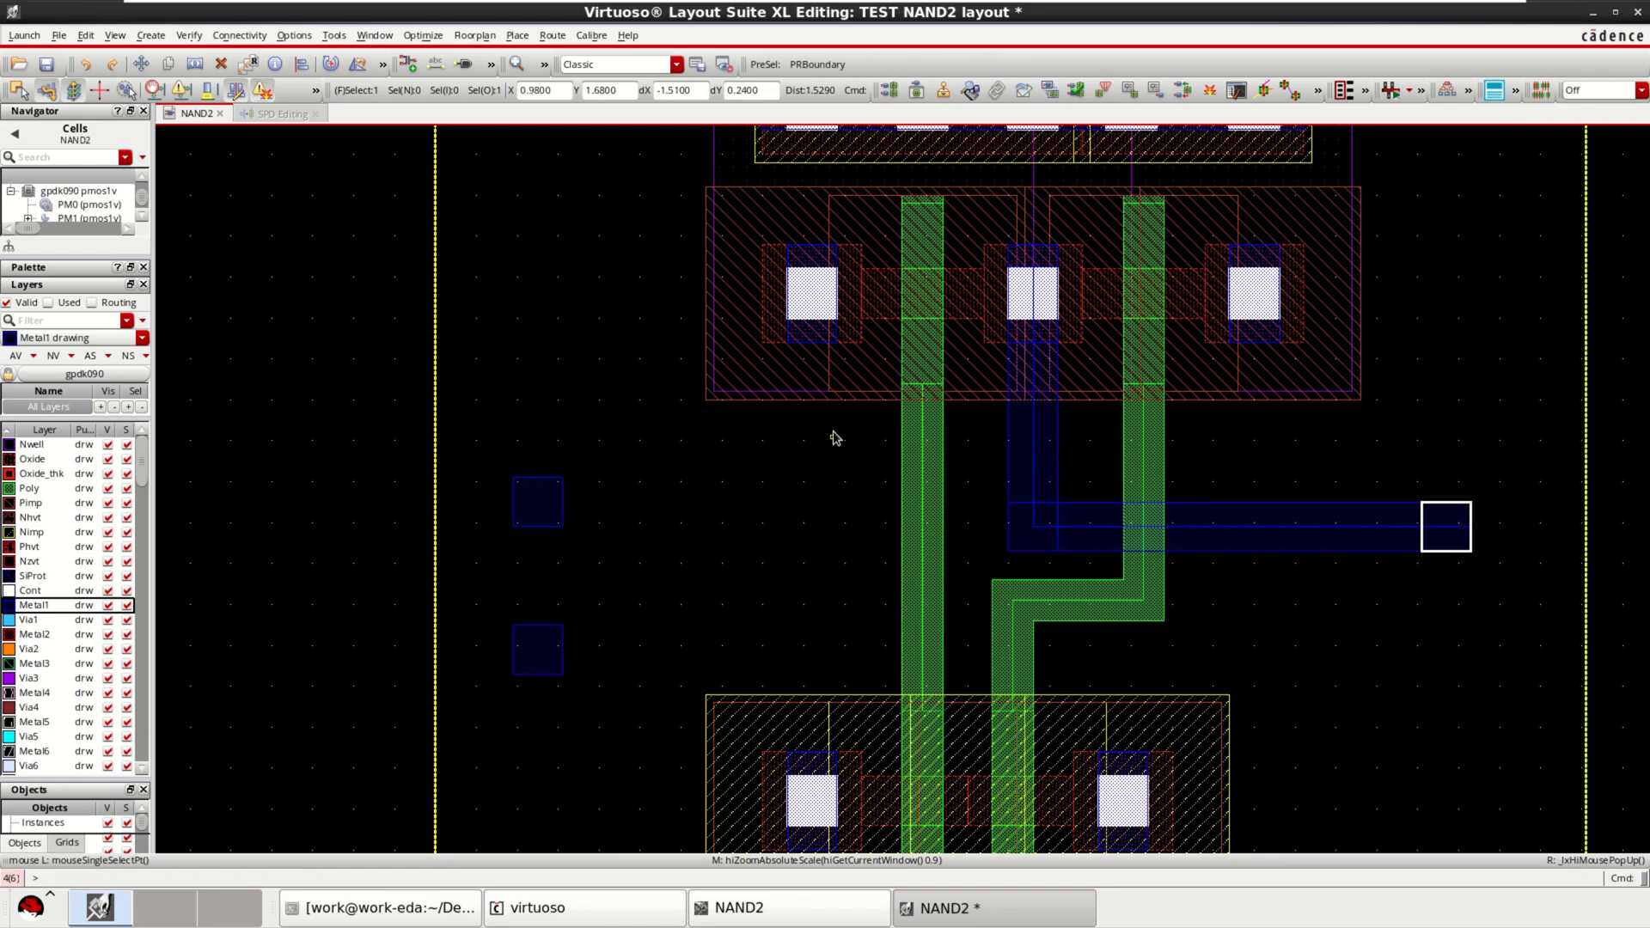
pyautogui.keyDown('ctrl'); pyautogui.scroll(-5, 862, 372); pyautogui.keyUp('ctrl')
pyautogui.keyDown('ctrl'); pyautogui.scroll(5, 865, 333); pyautogui.keyUp('ctrl')
pyautogui.keyDown('ctrl'); pyautogui.scroll(-4, 863, 344); pyautogui.keyUp('ctrl')
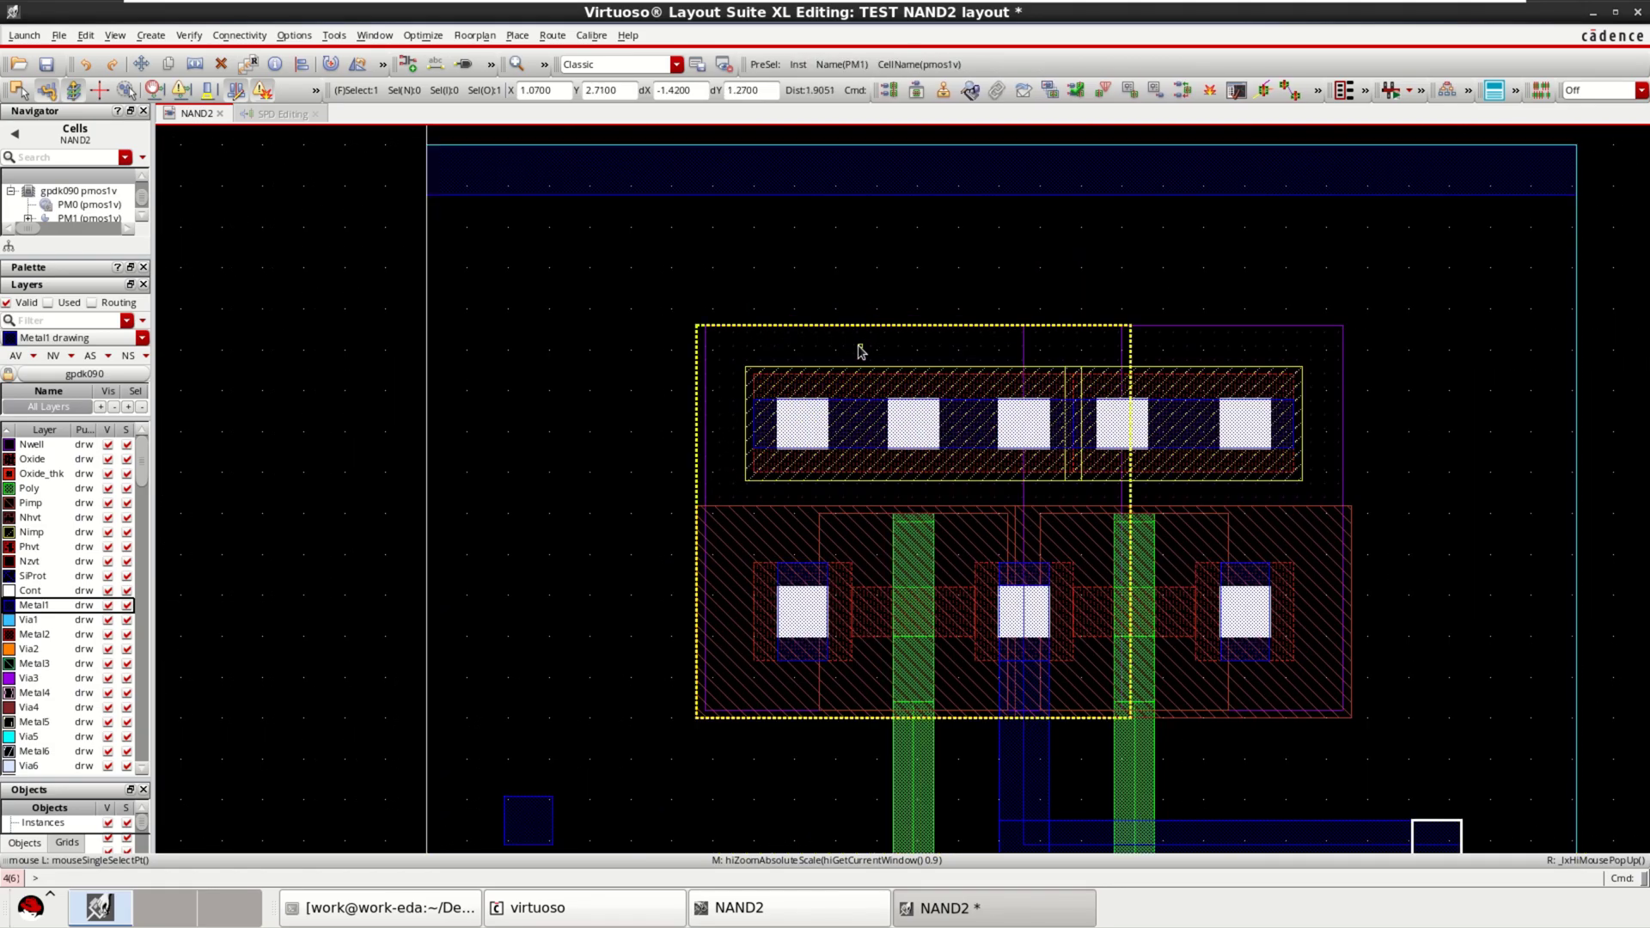
pyautogui.keyDown('ctrl'); pyautogui.scroll(6, 825, 373); pyautogui.keyUp('ctrl')
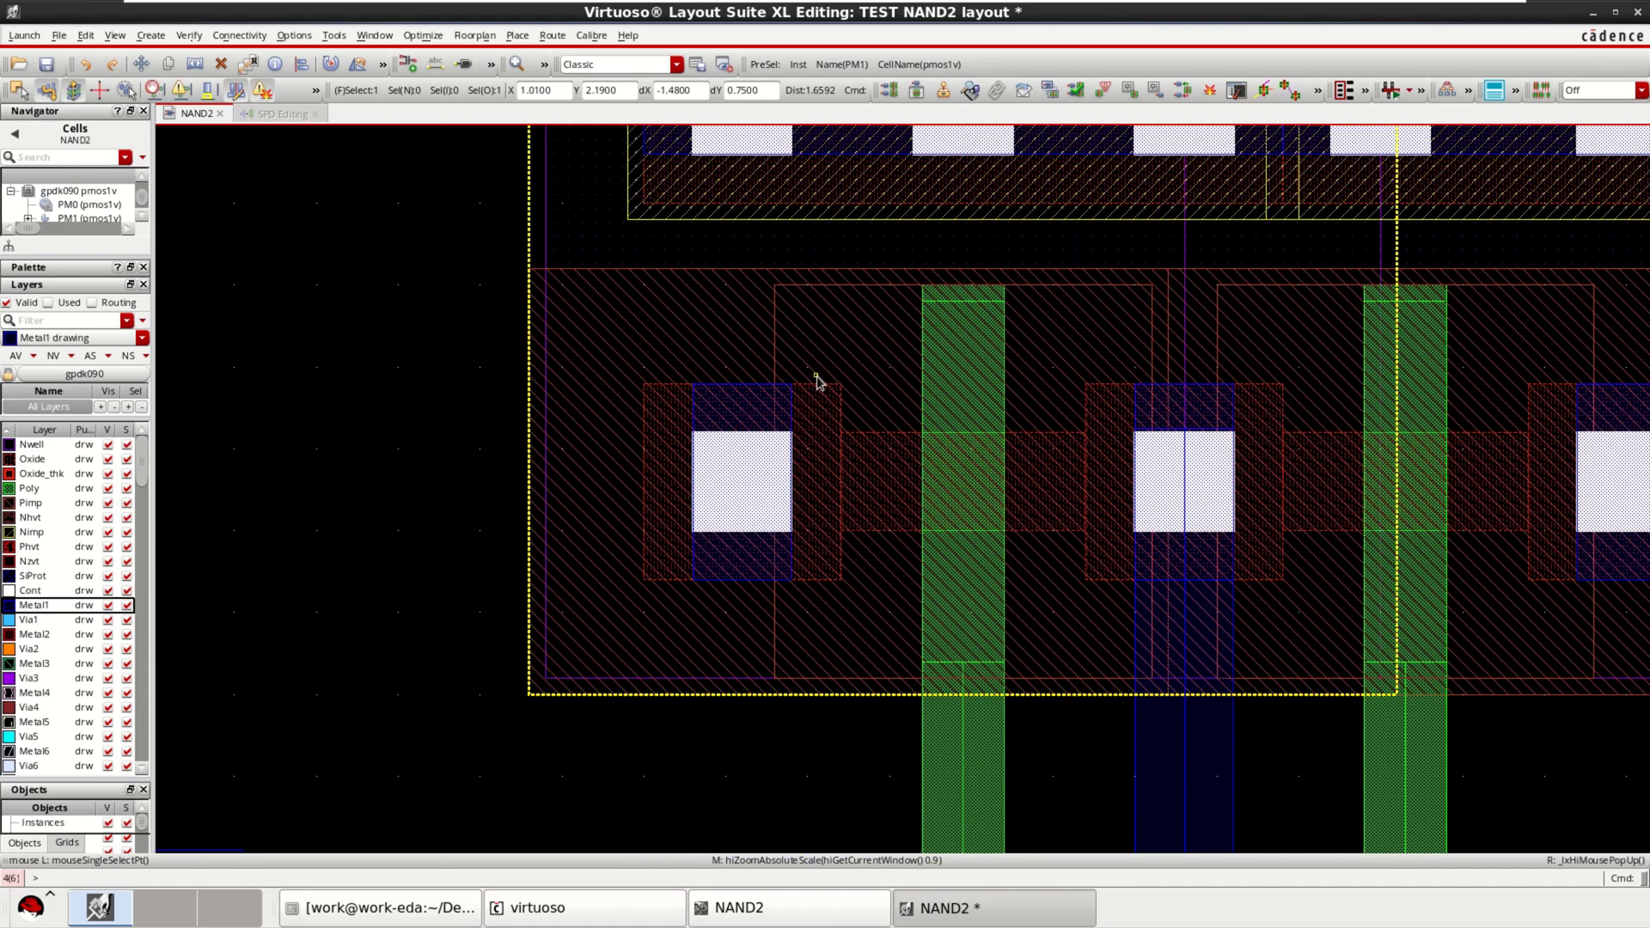
pyautogui.press('p')
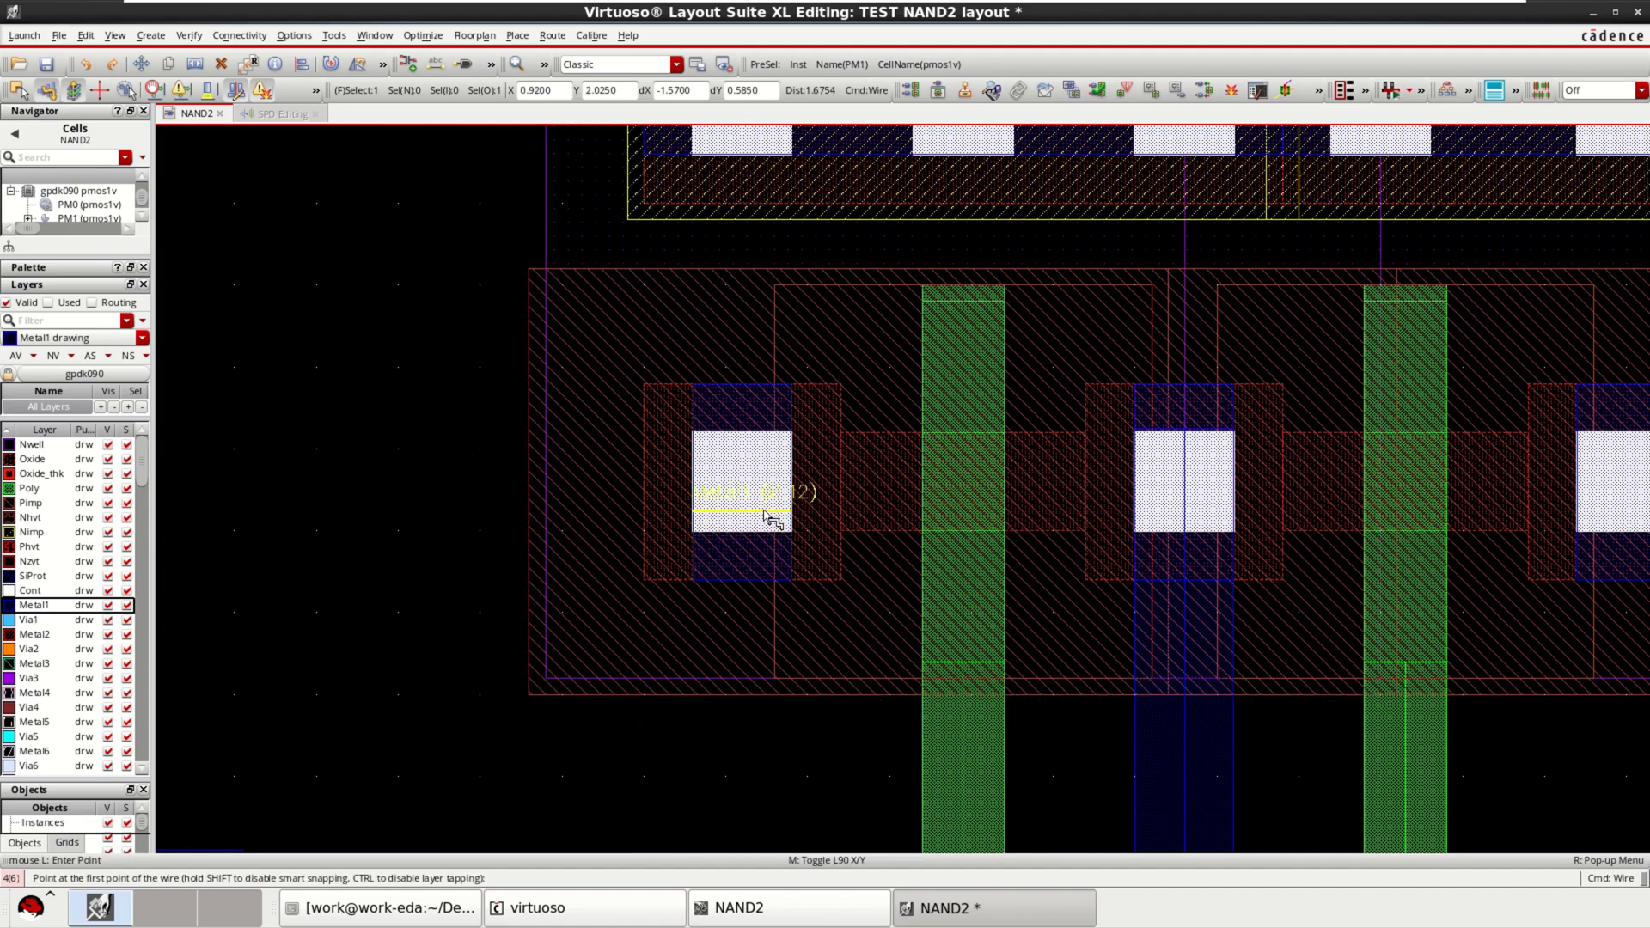
pyautogui.click(803, 331)
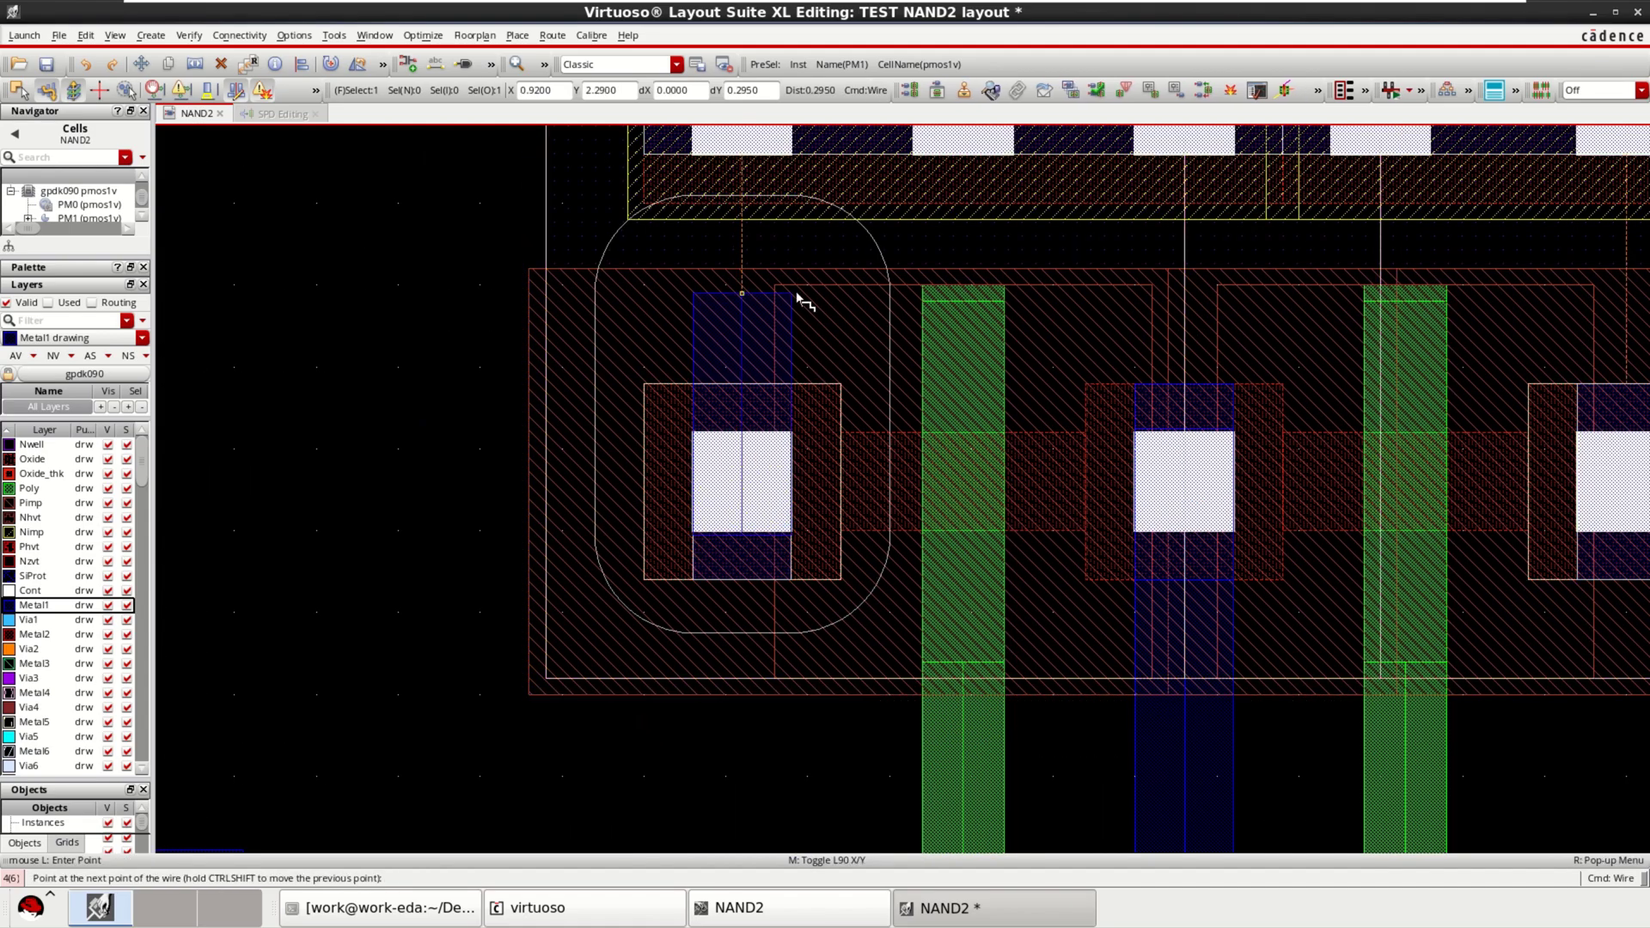
pyautogui.scroll(6, 800, 297)
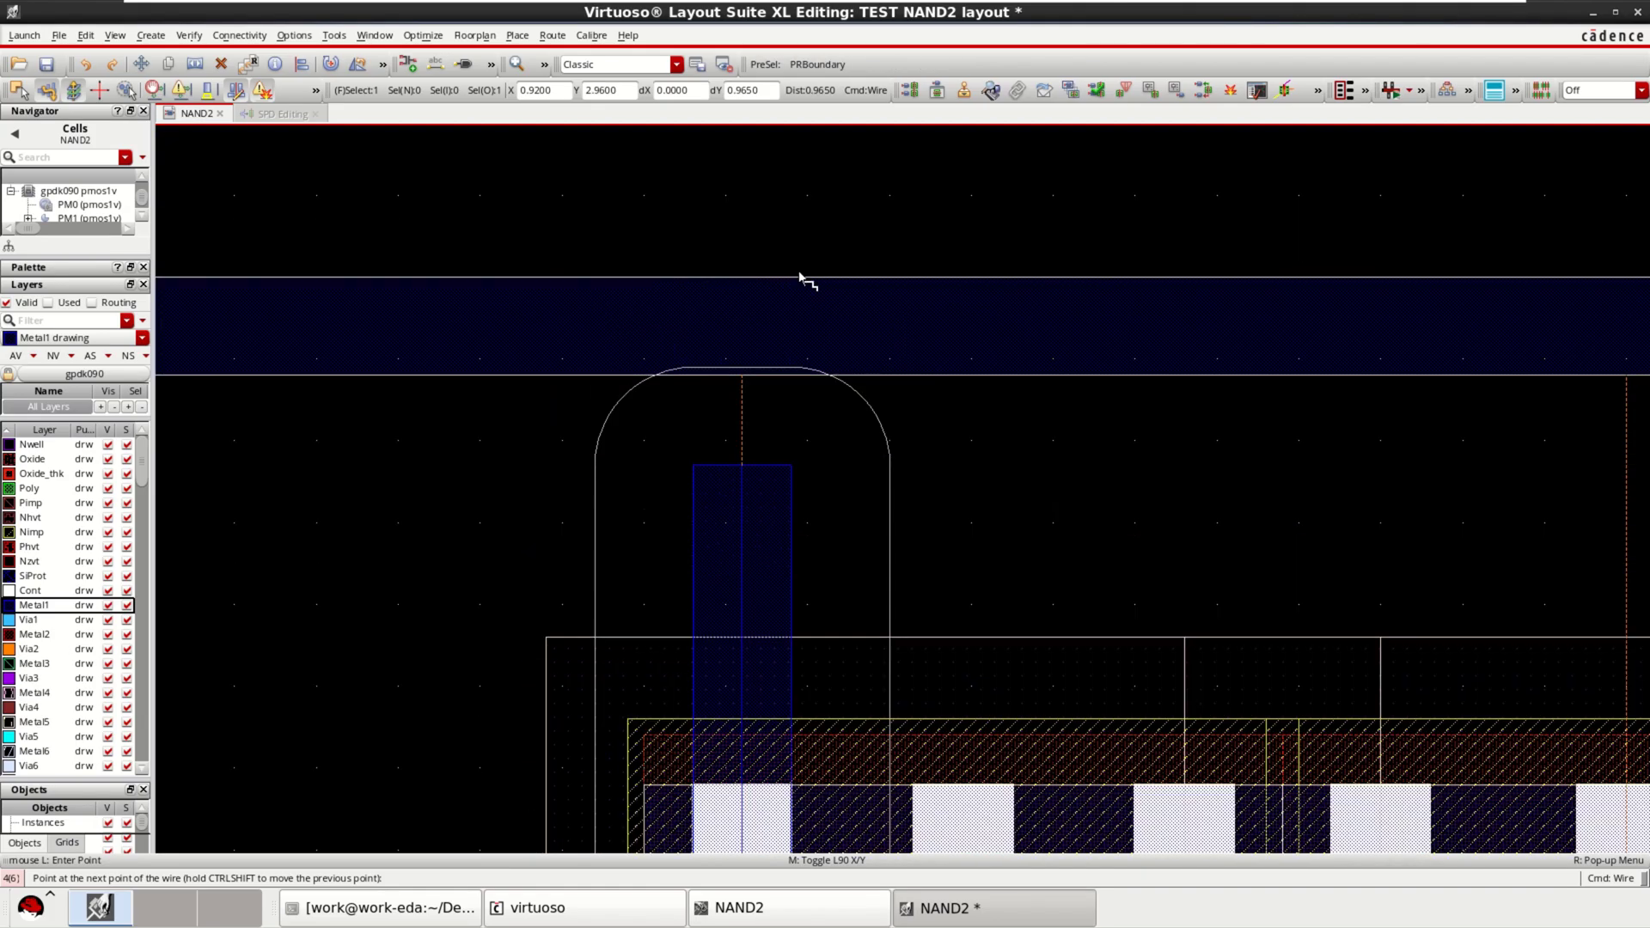
pyautogui.doubleClick(799, 280)
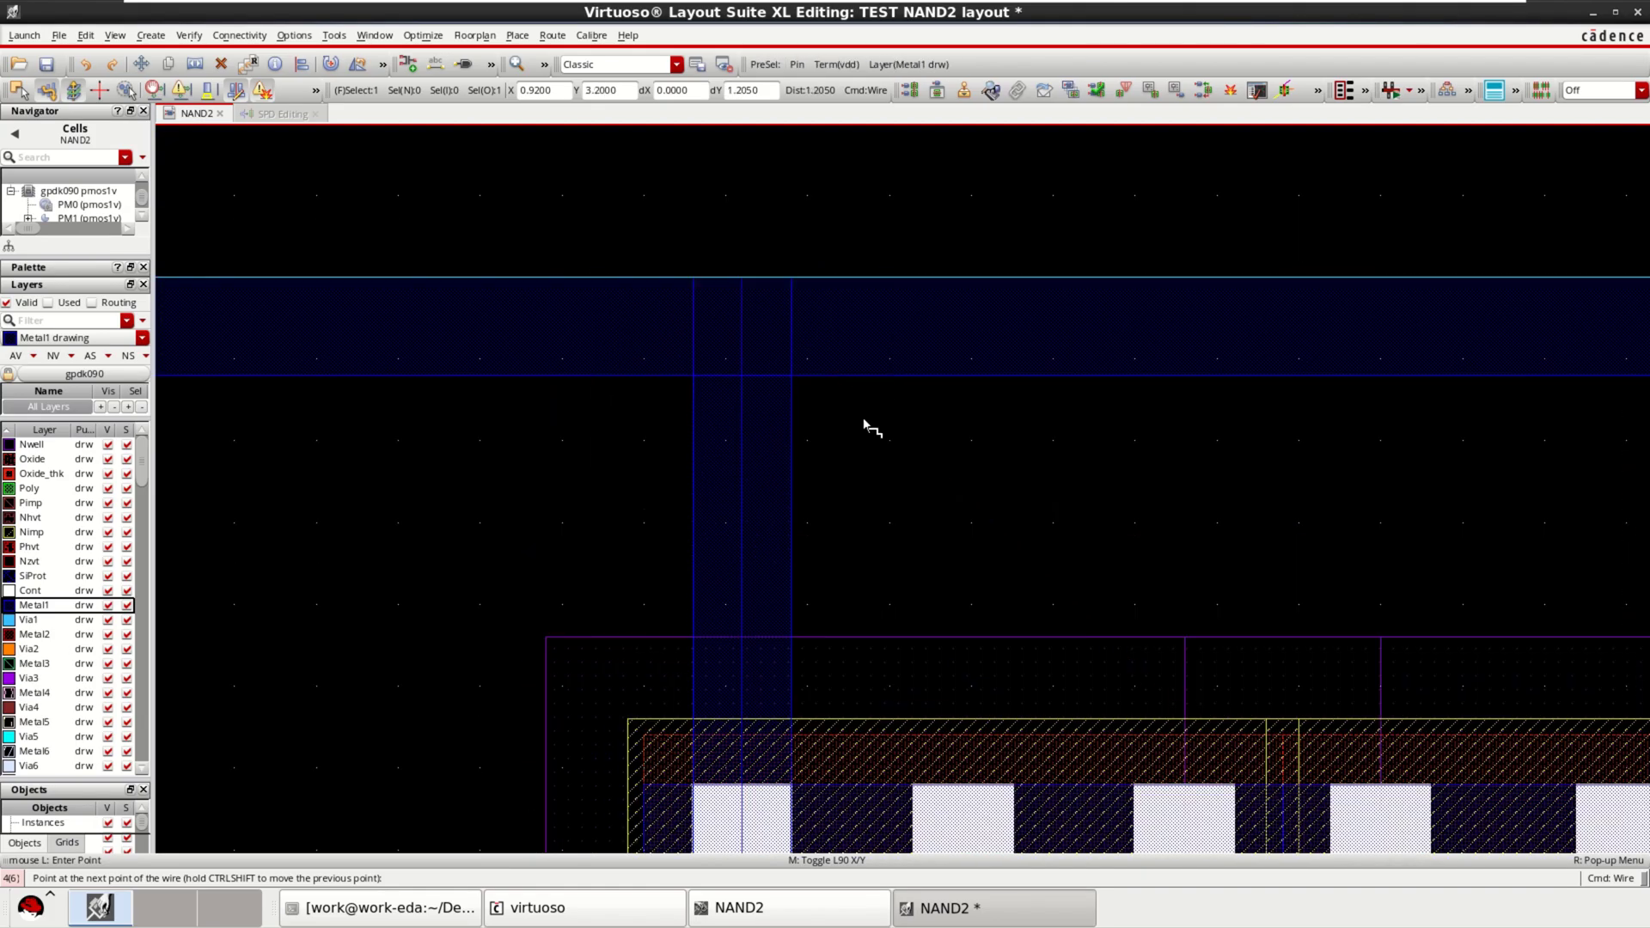
pyautogui.keyDown('ctrl'); pyautogui.scroll(-1, 877, 479); pyautogui.keyUp('ctrl')
pyautogui.scroll(-2, 877, 478)
pyautogui.scroll(-4, 875, 475)
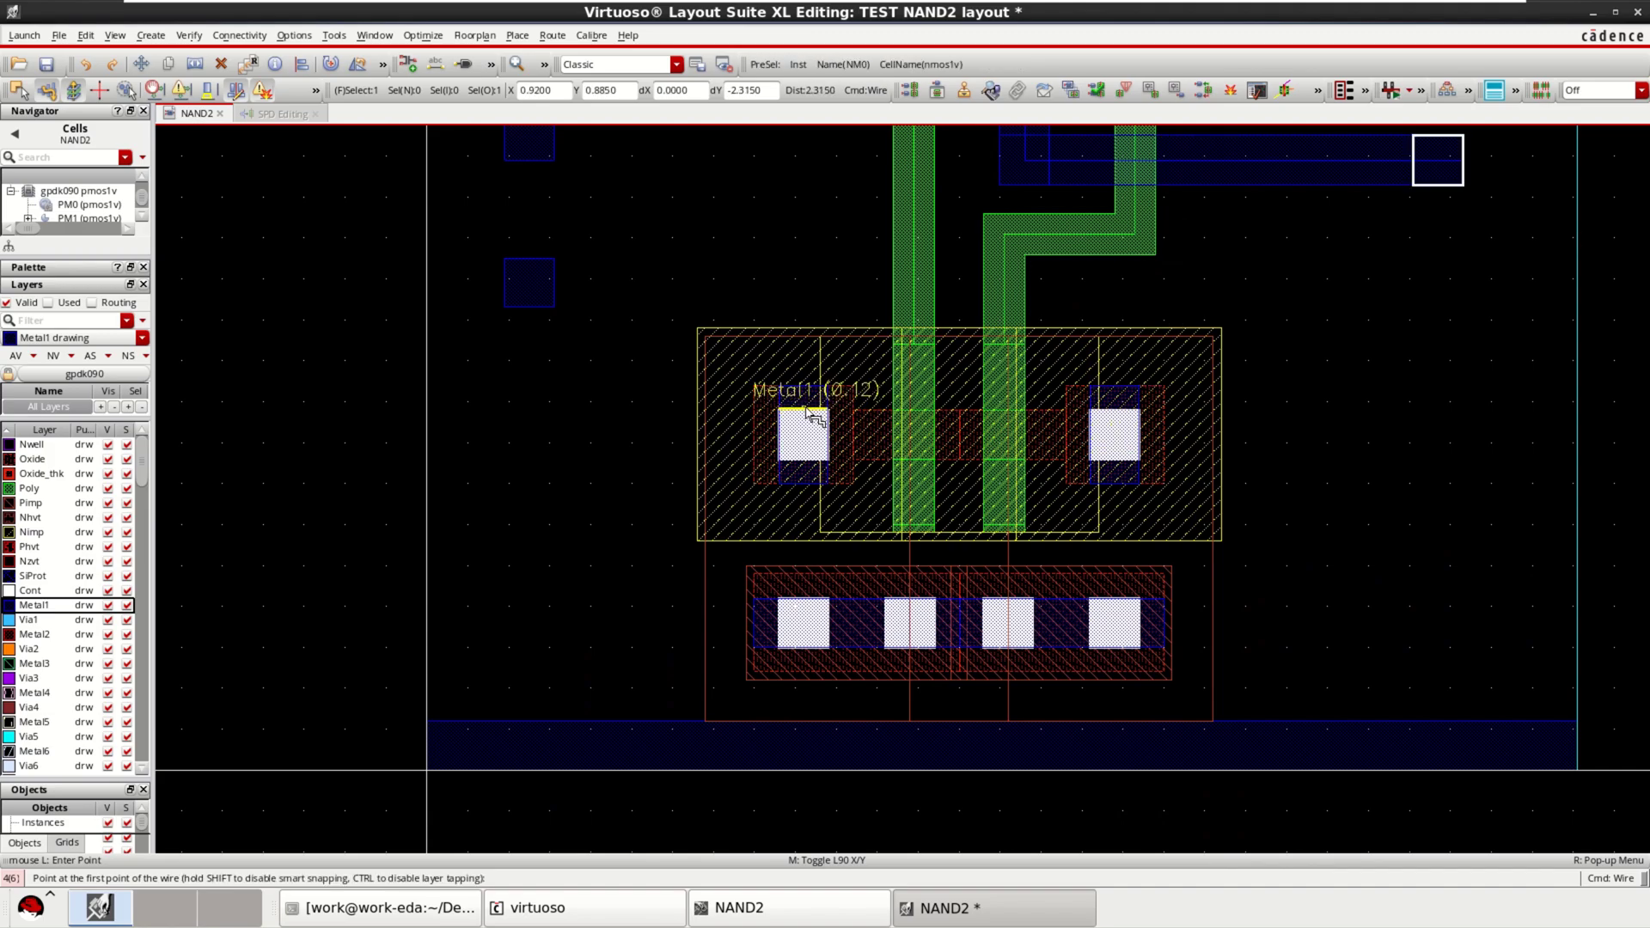
# Step: Wire the left NMOS contact down to gnd and the right NMOS contact up to the Metal1 output bar
pyautogui.click(808, 414)
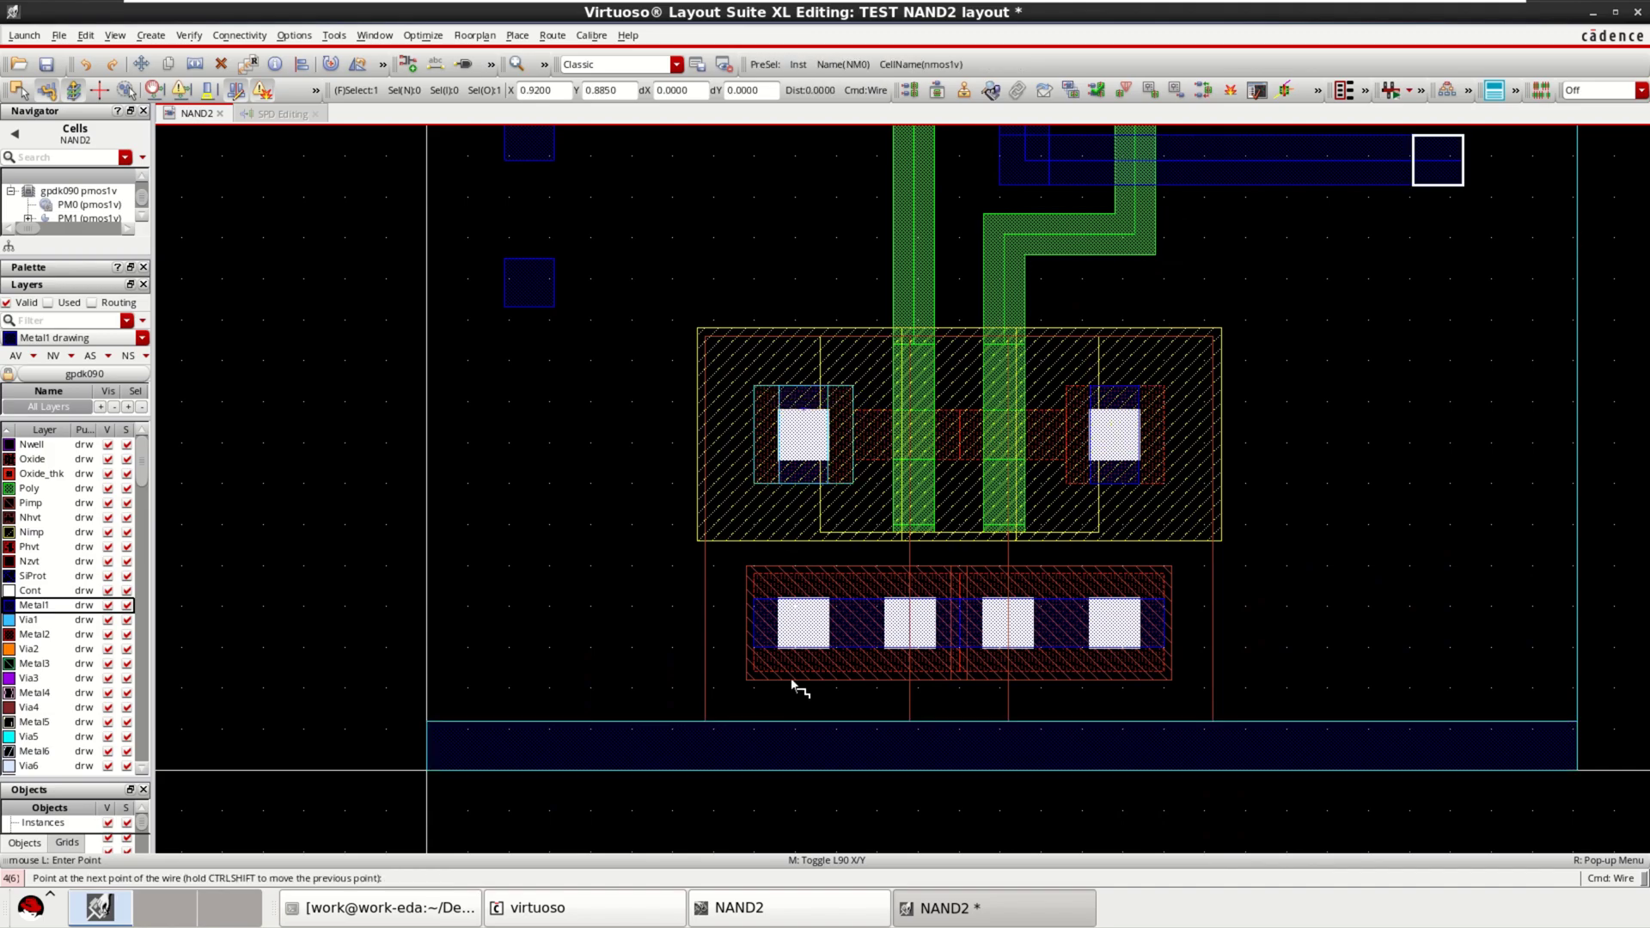
pyautogui.doubleClick(791, 769)
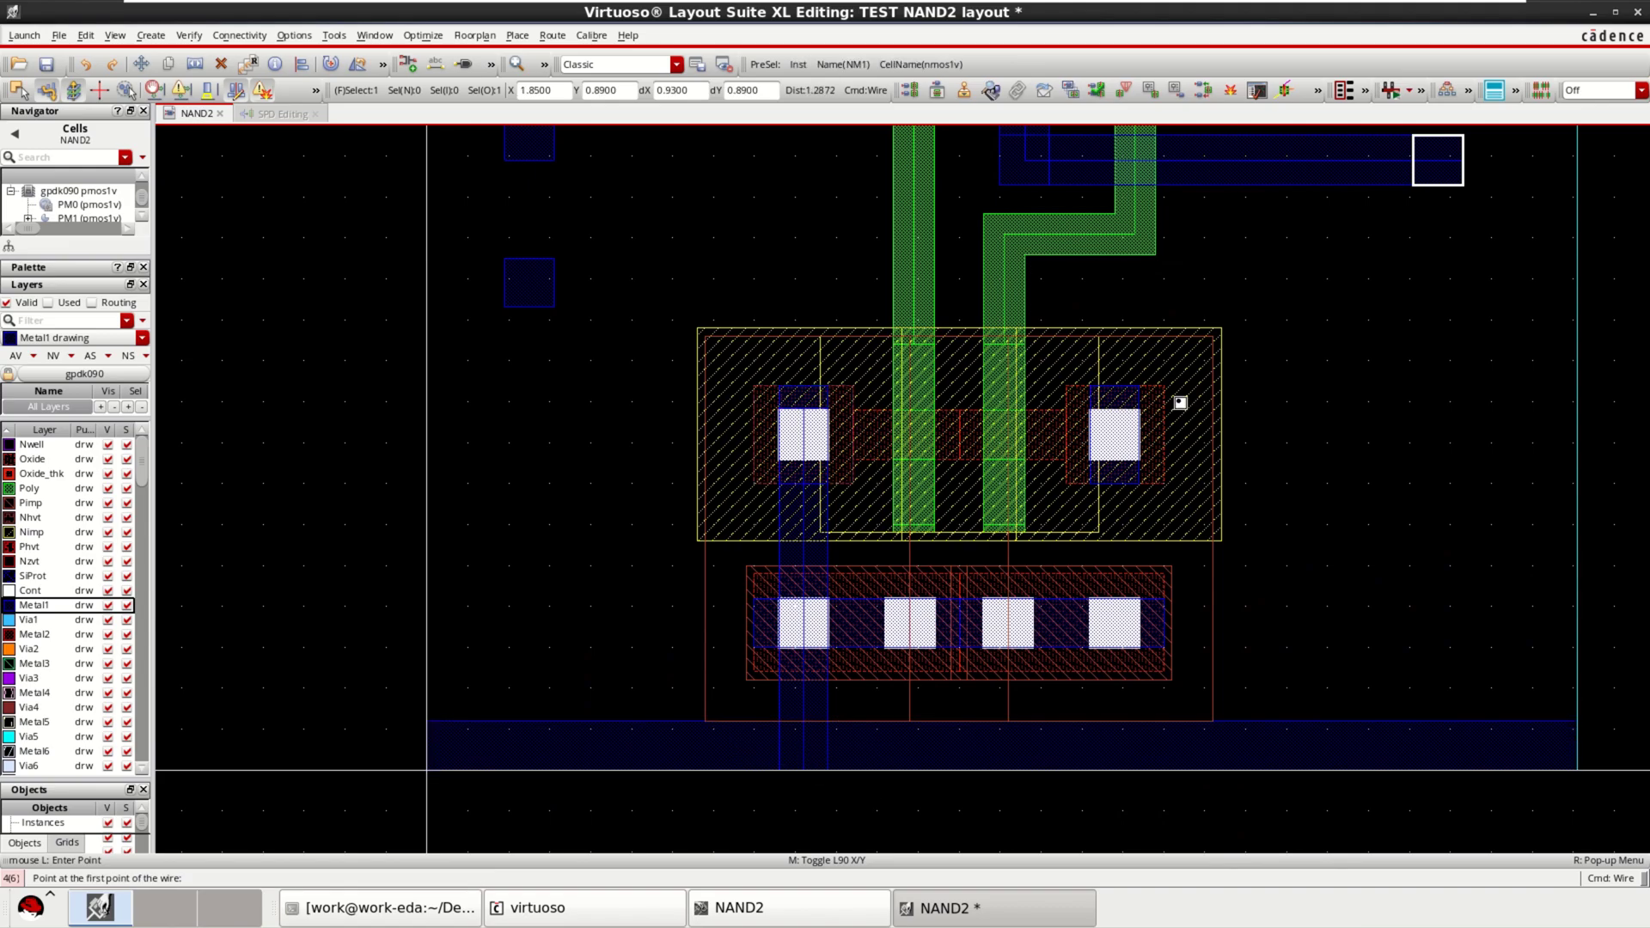
pyautogui.scroll(2, 1190, 421)
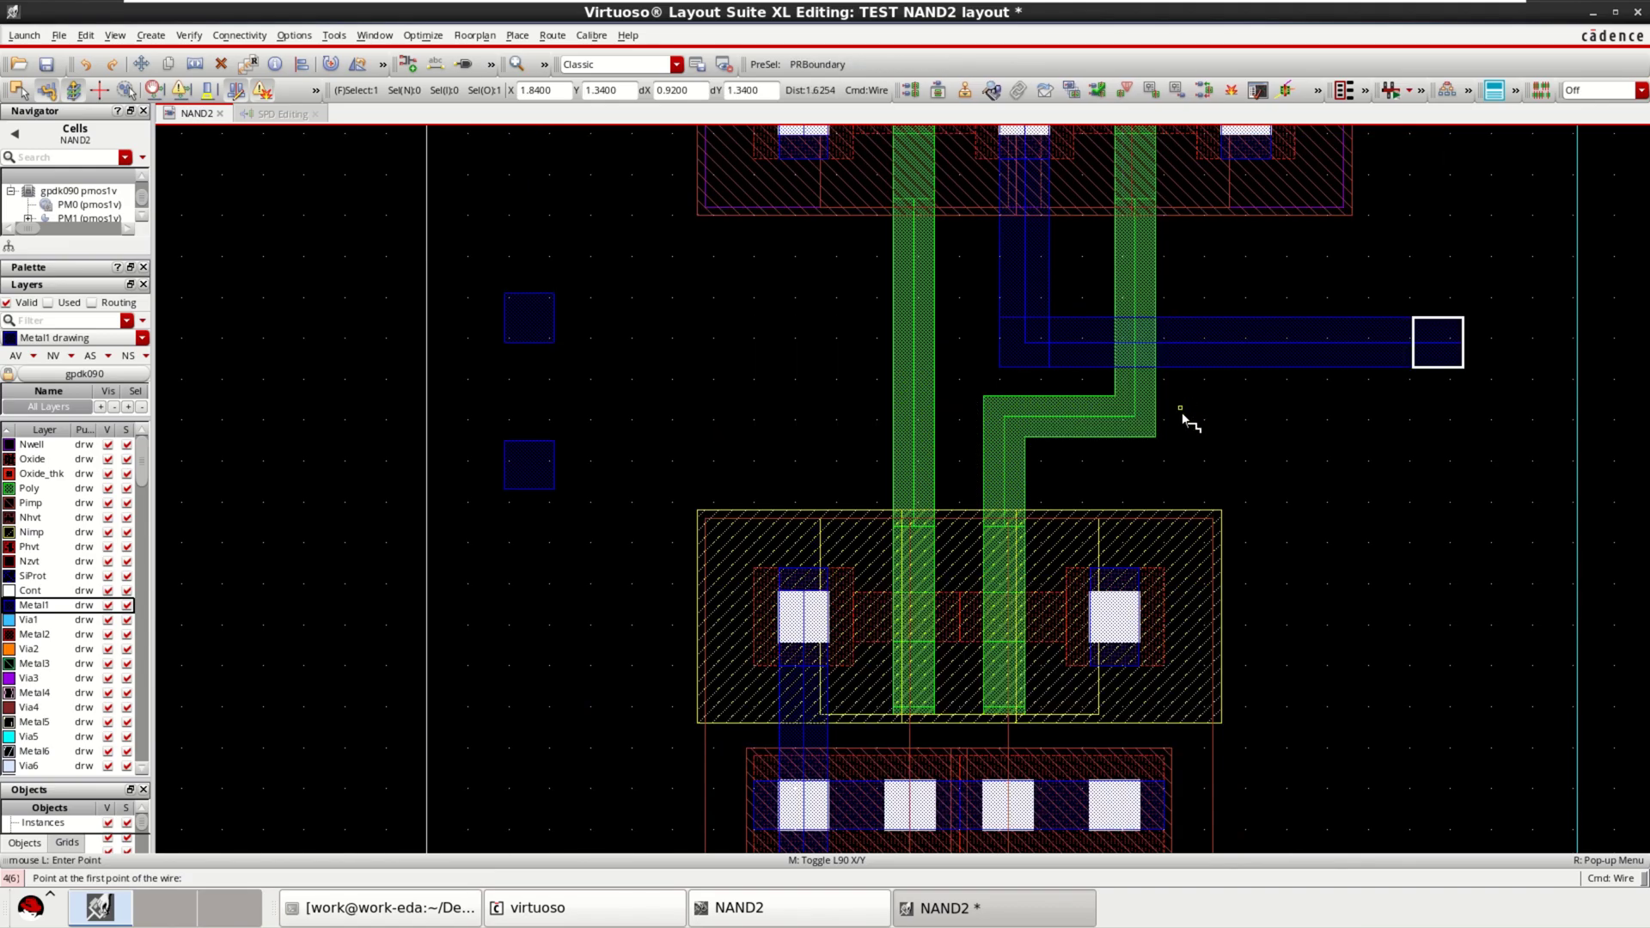
pyautogui.click(1133, 651)
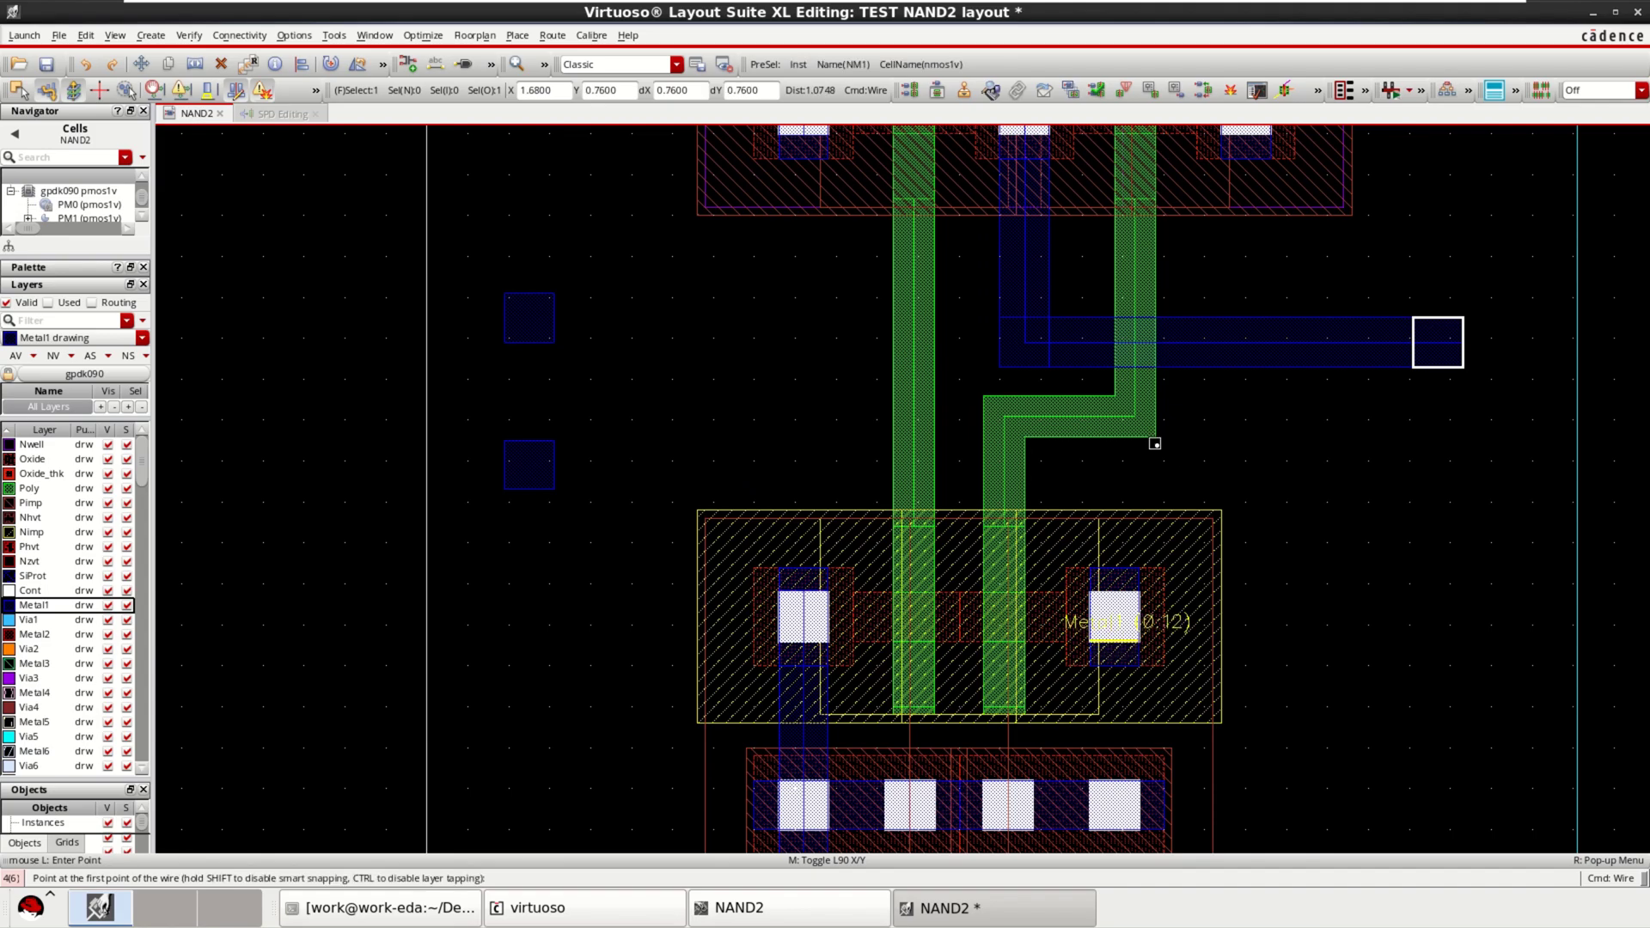
pyautogui.doubleClick(1160, 345)
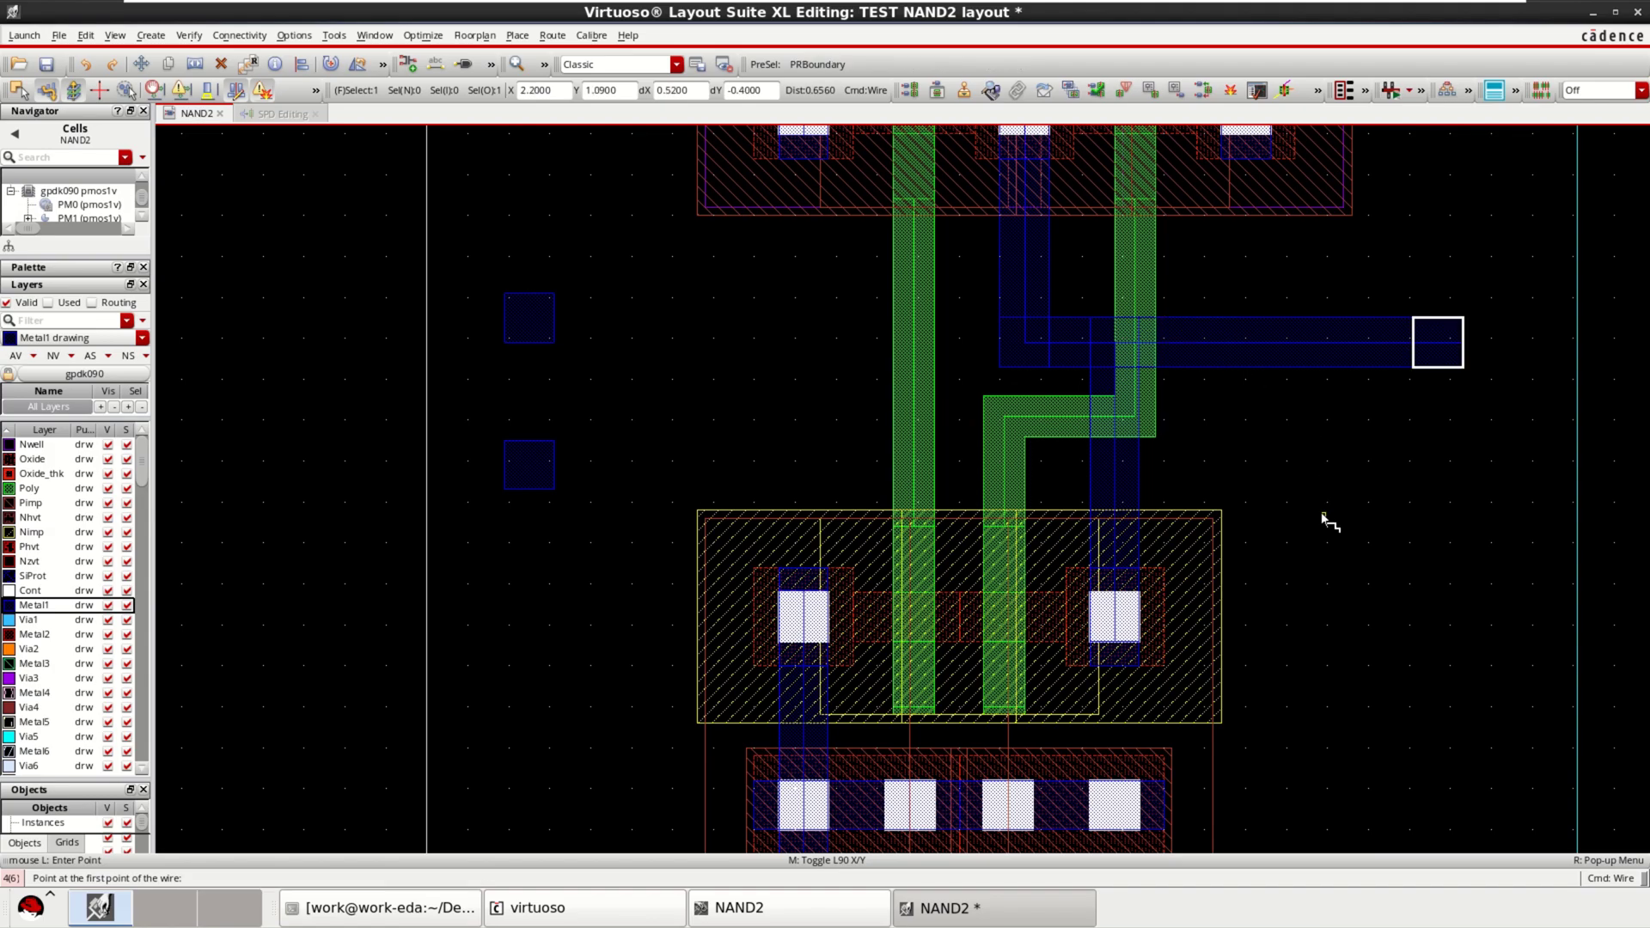
pyautogui.press('Escape')
# Step: Place two rotated M1_POv vias, one left of the poly gates and one right, below the metal bar
pyautogui.press('f')
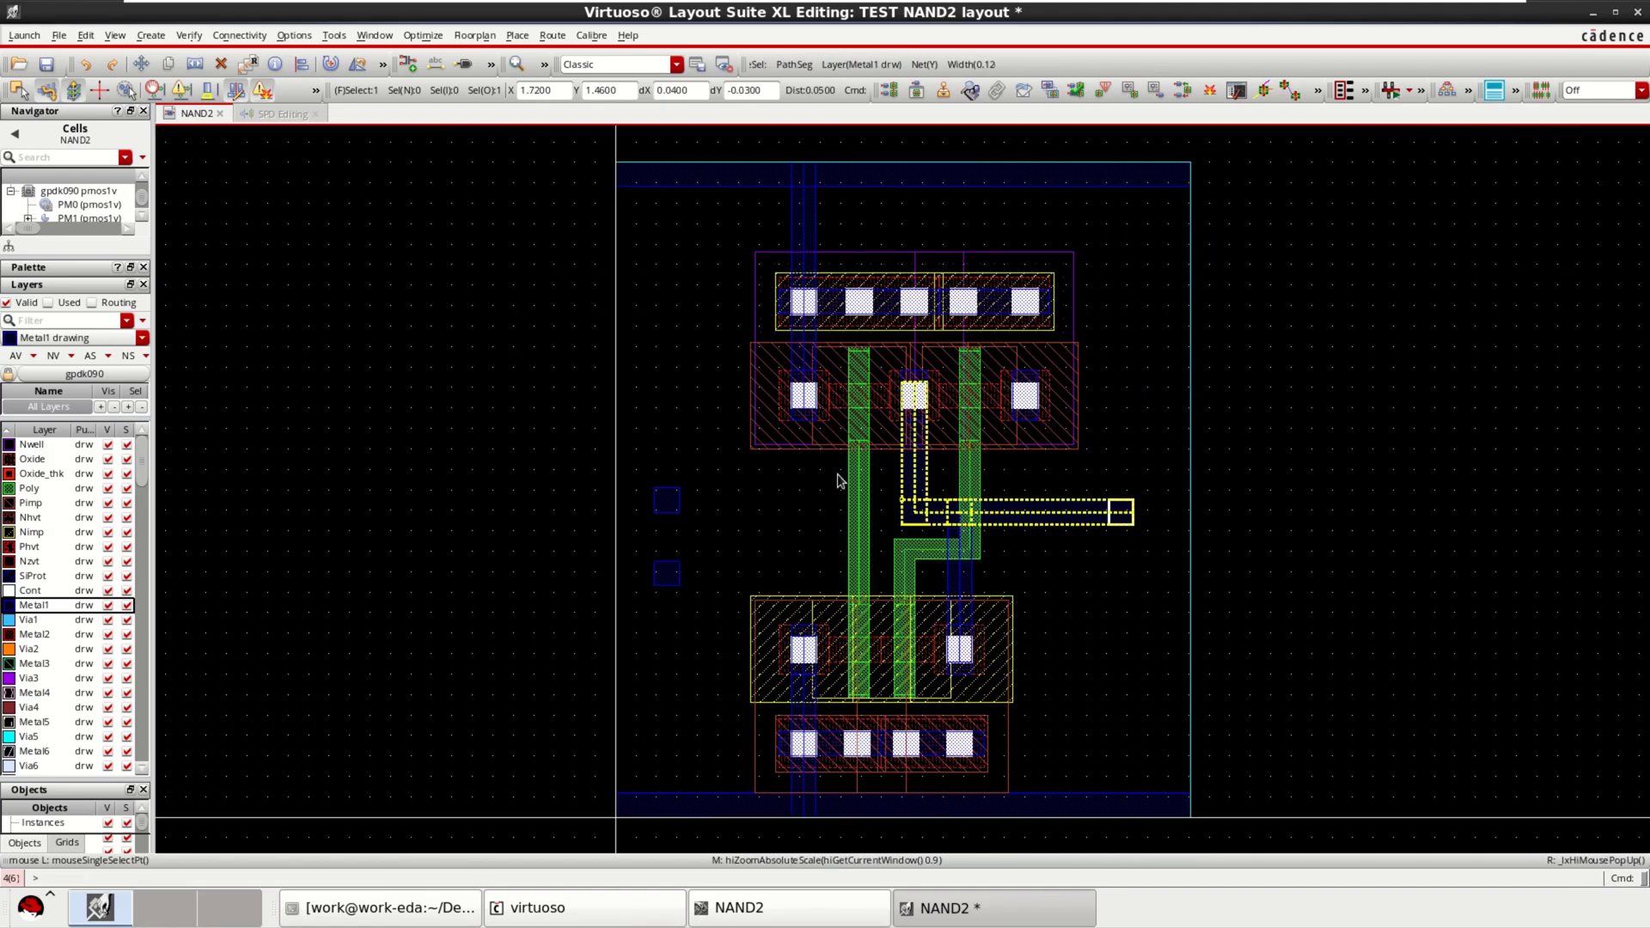
pyautogui.hotkey('ctrl', 'p')
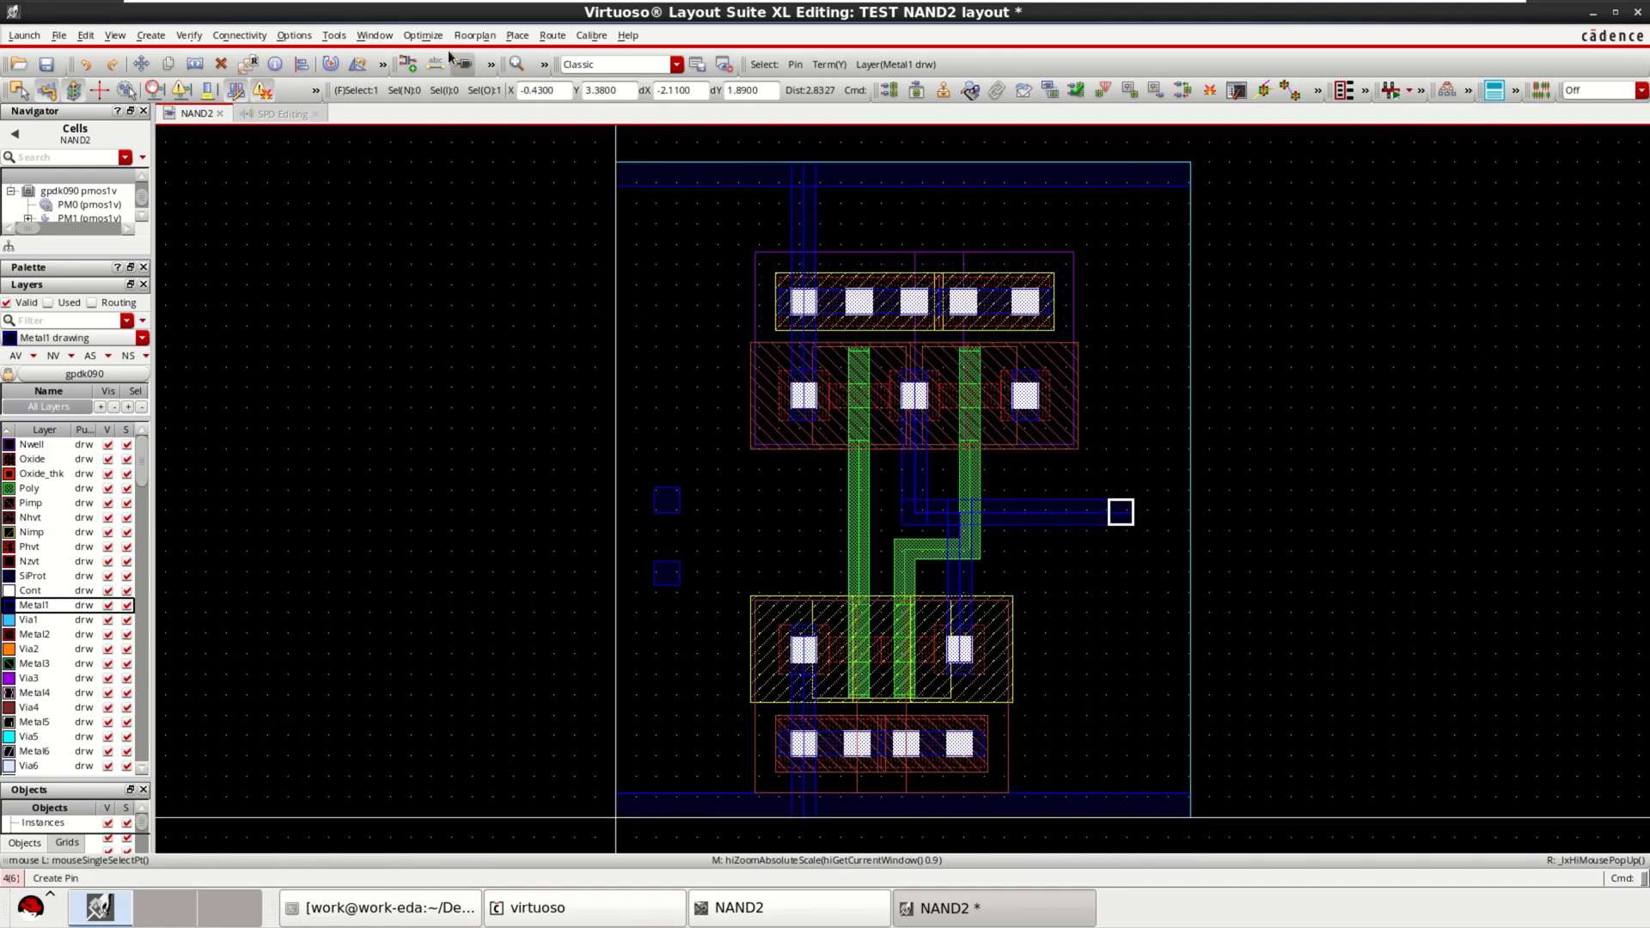
pyautogui.click(152, 36)
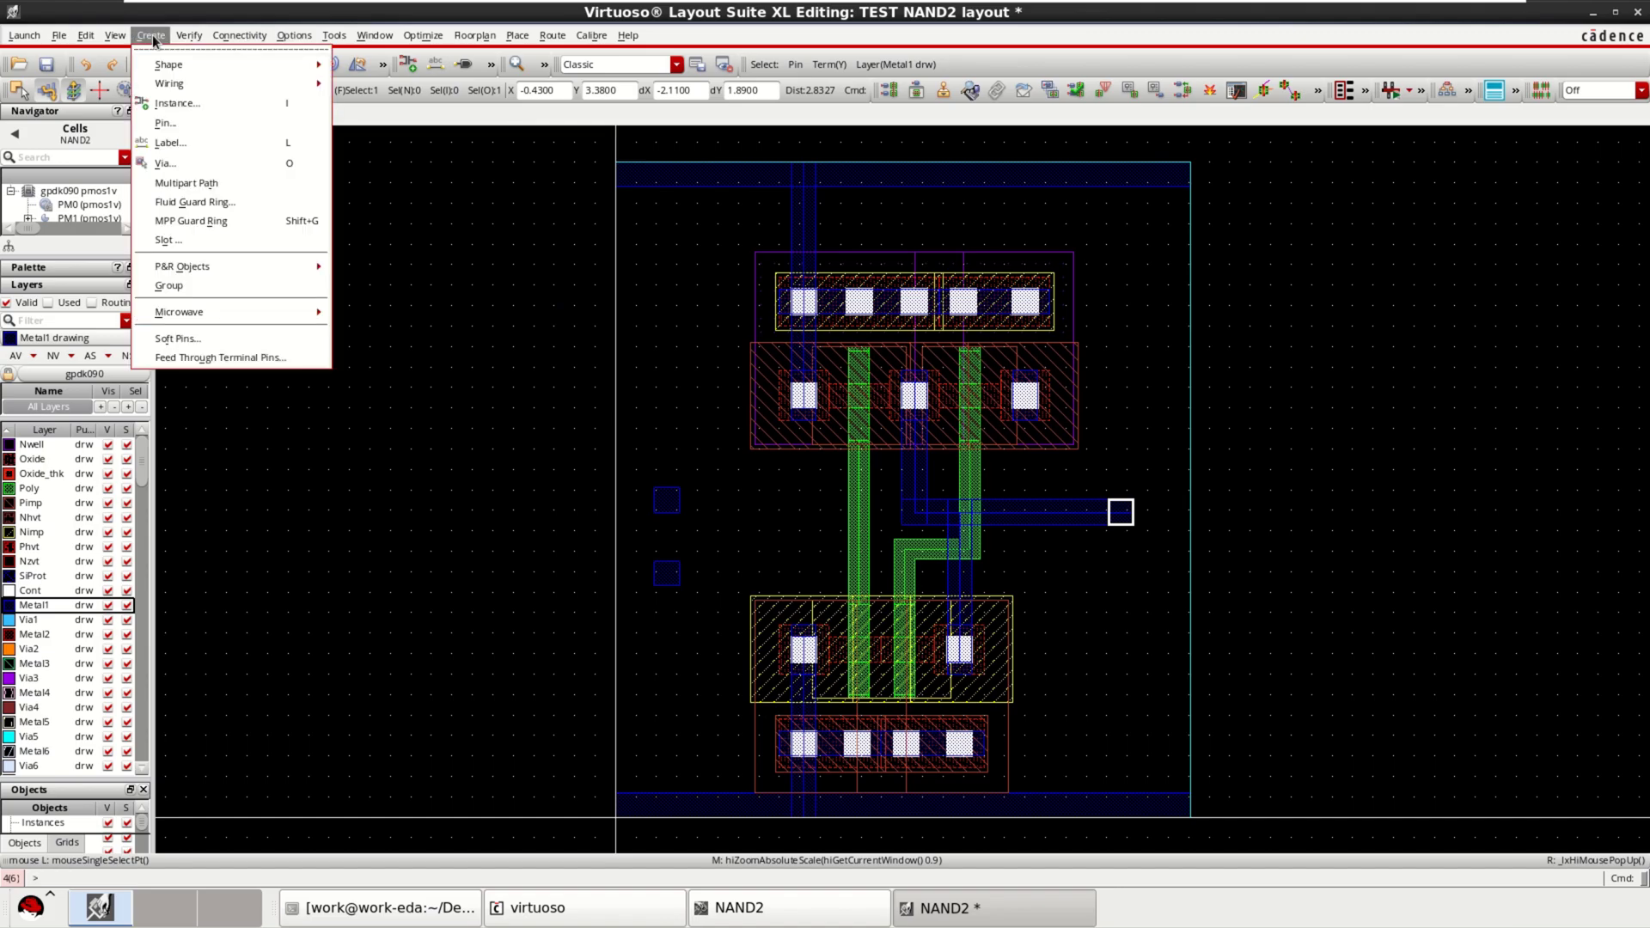
pyautogui.click(205, 171)
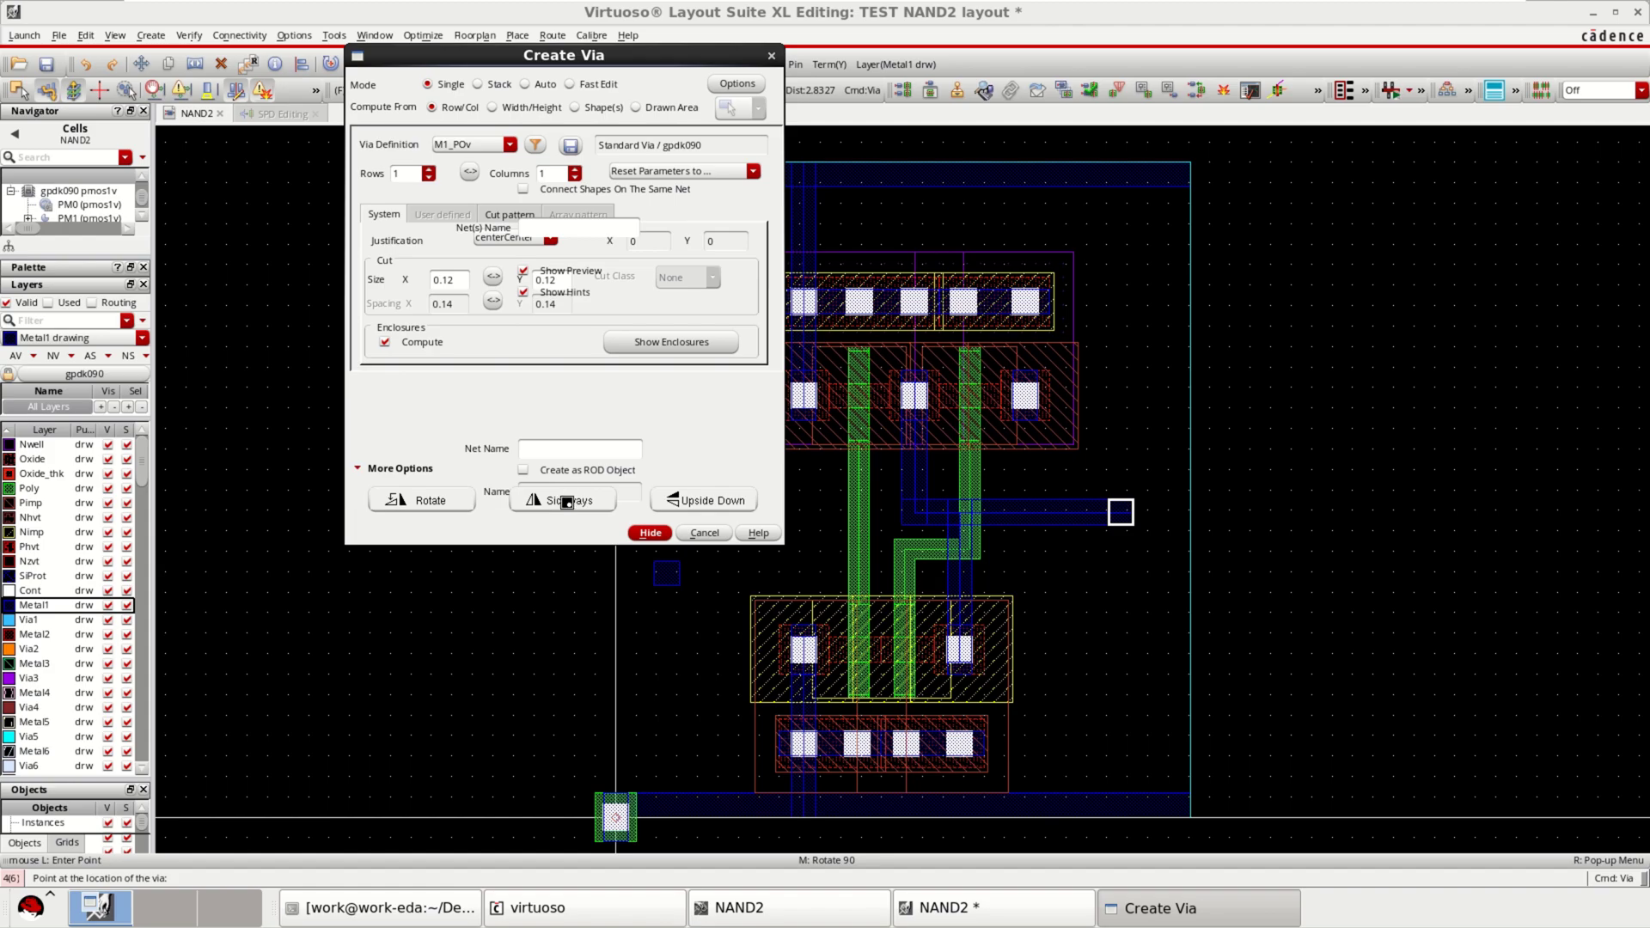
pyautogui.click(448, 502)
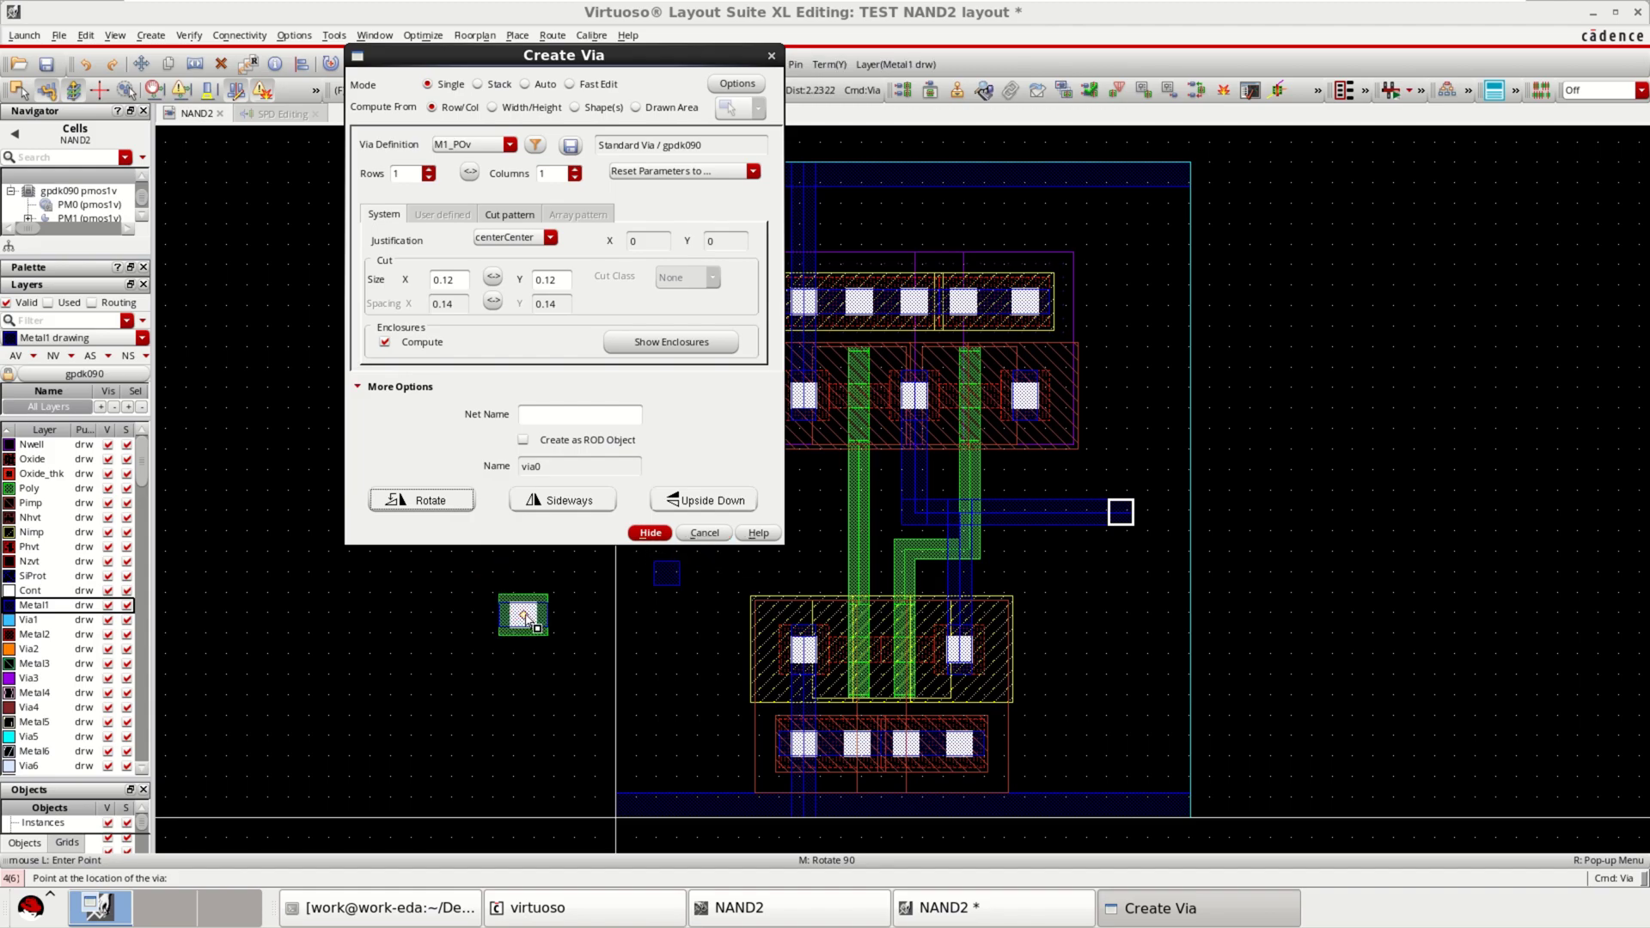
pyautogui.click(651, 533)
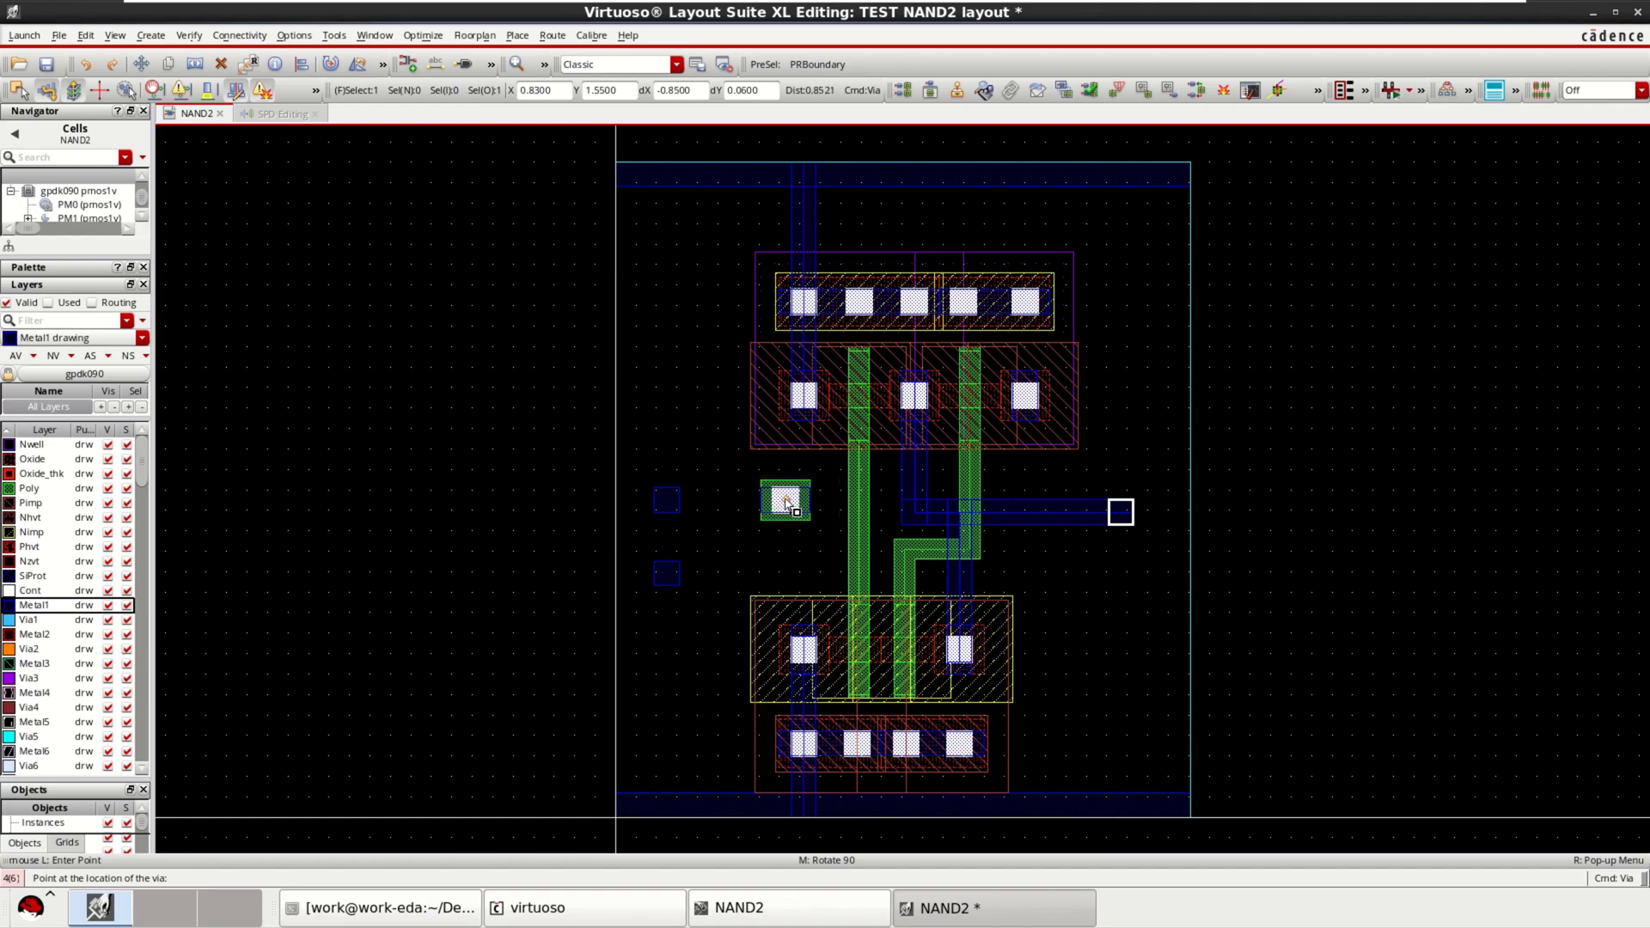
pyautogui.click(785, 502)
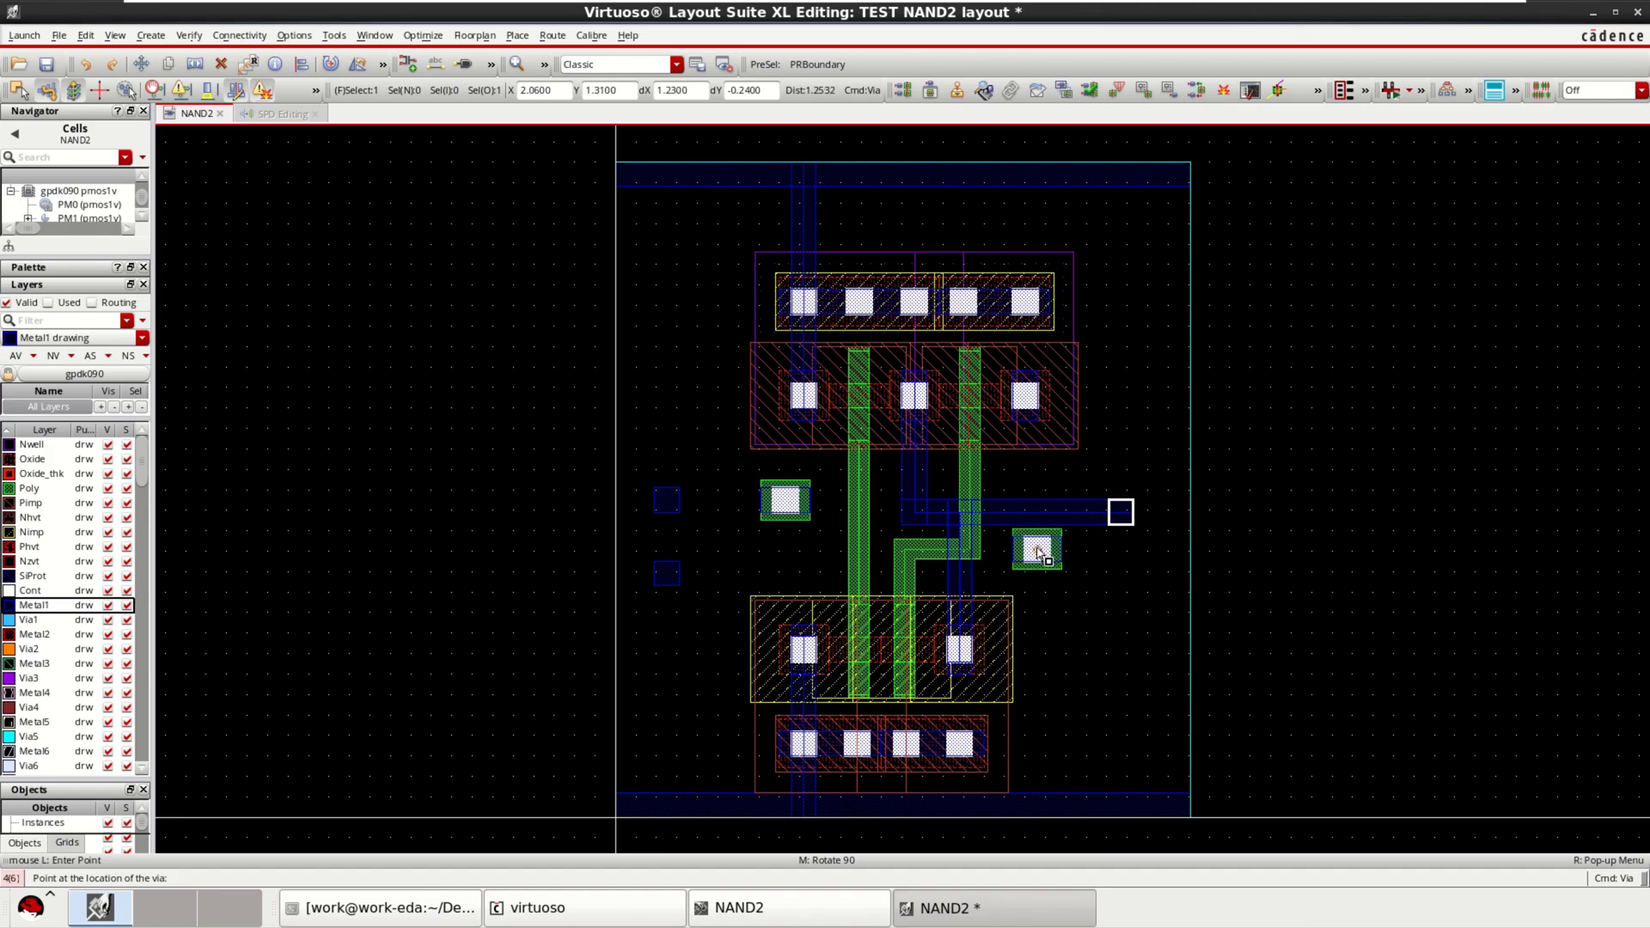
pyautogui.click(1037, 551)
# Step: Move the horizontal Metal1 output wire slightly upward, clear of the right-hand via
pyautogui.press('Escape')
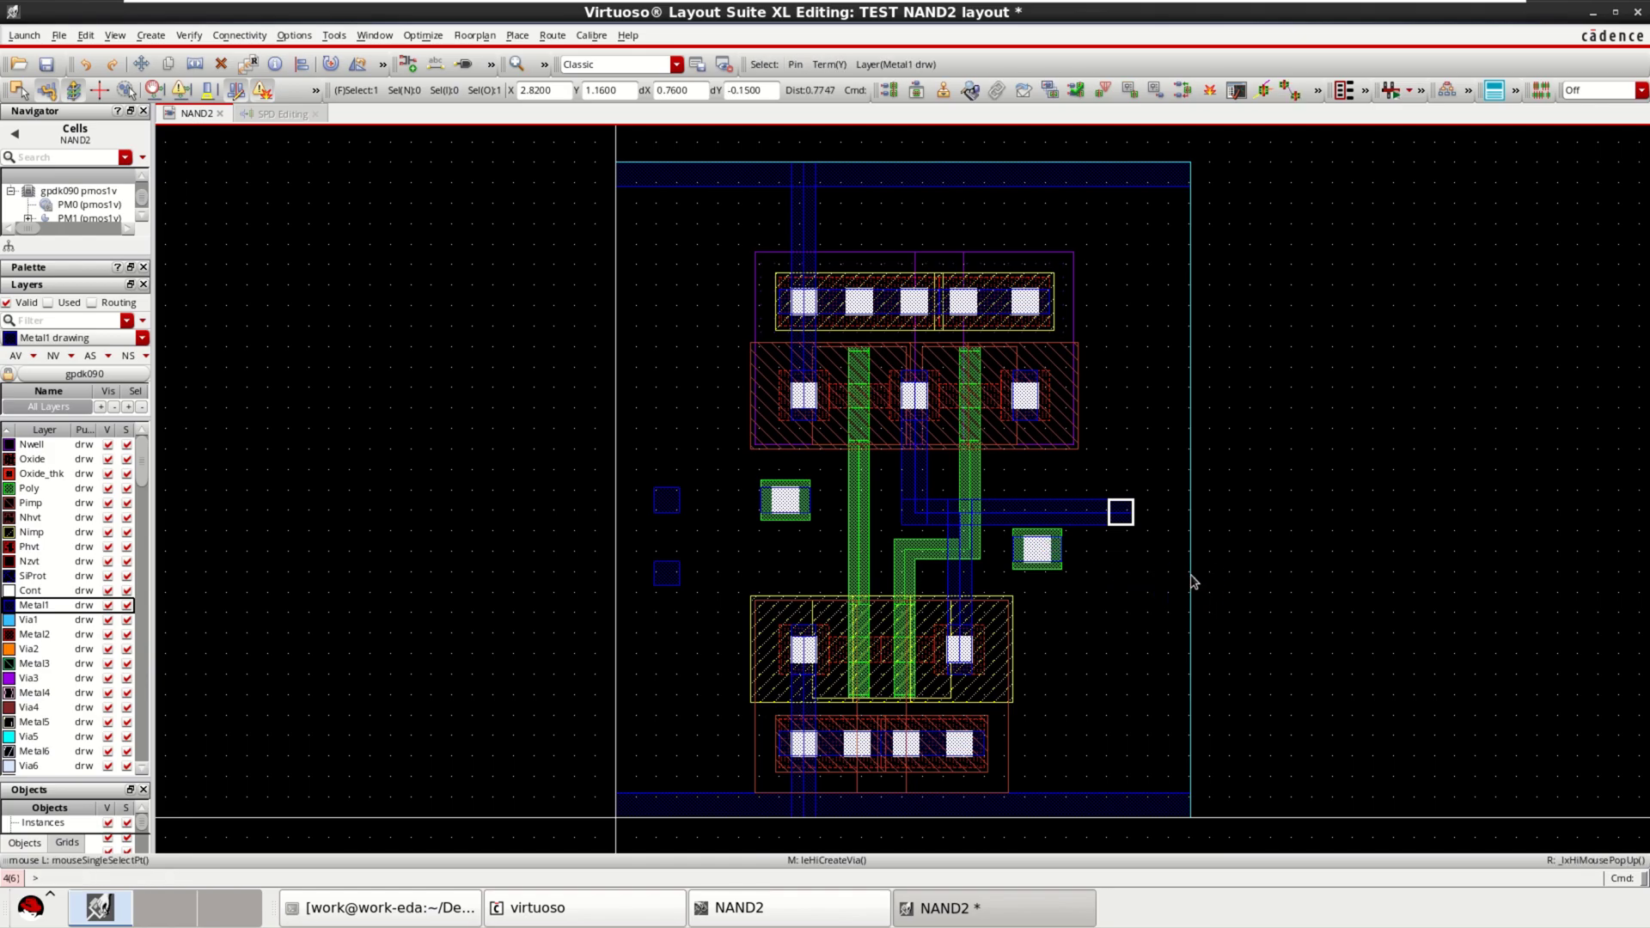
pyautogui.keyDown('ctrl'); pyautogui.scroll(5, 1088, 540); pyautogui.keyUp('ctrl')
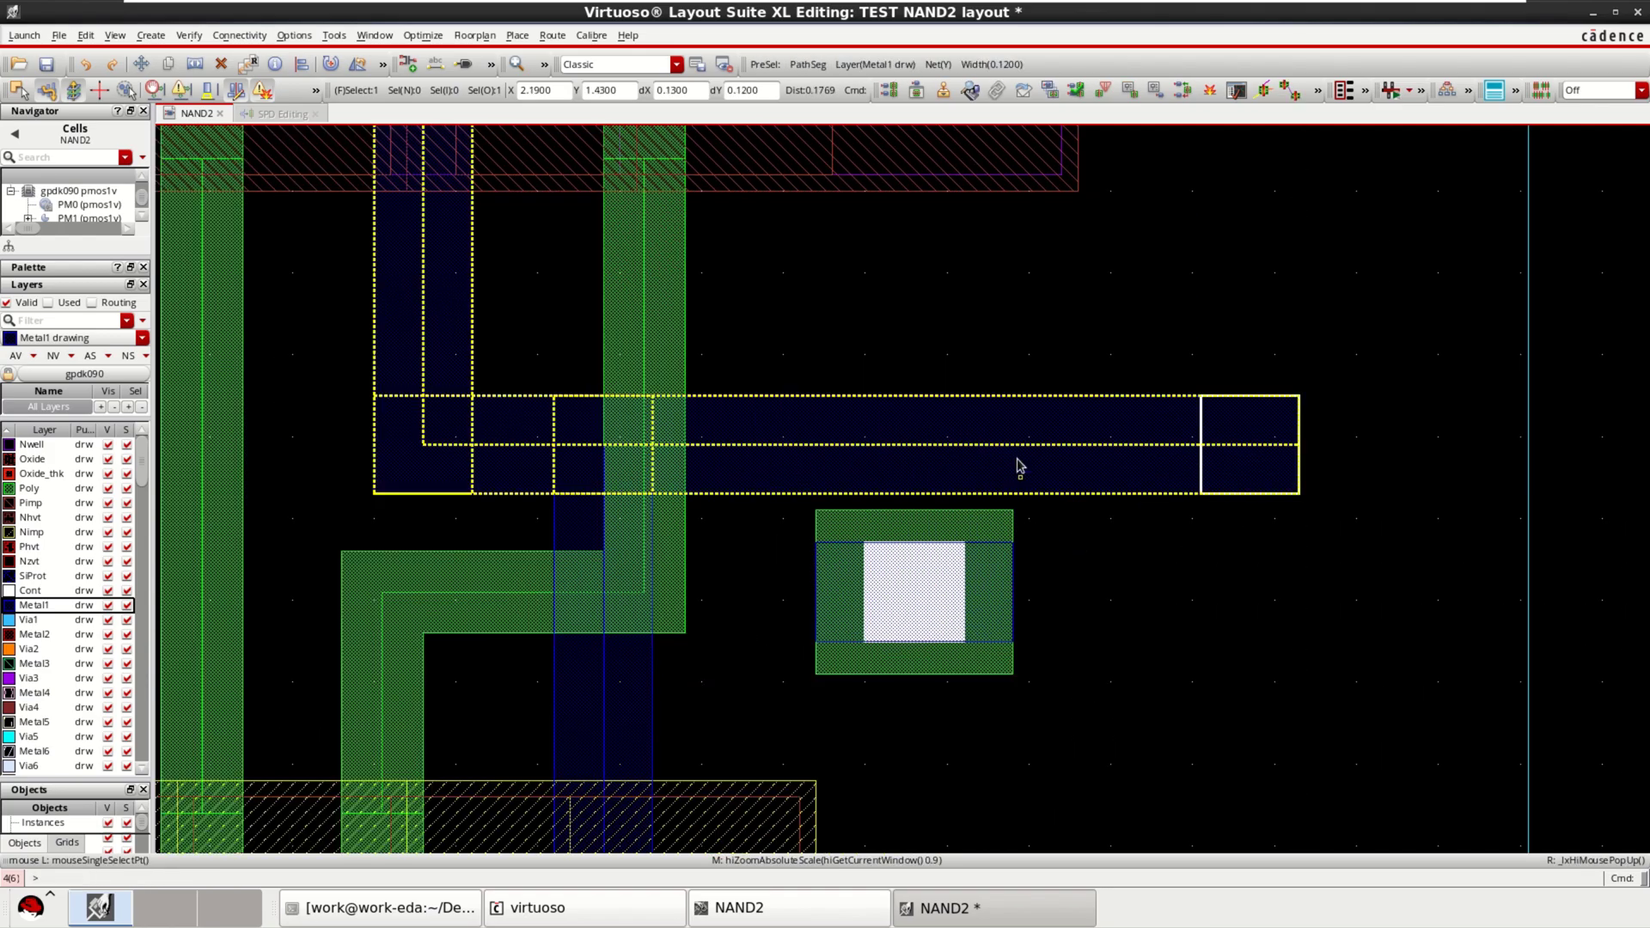
pyautogui.click(977, 437)
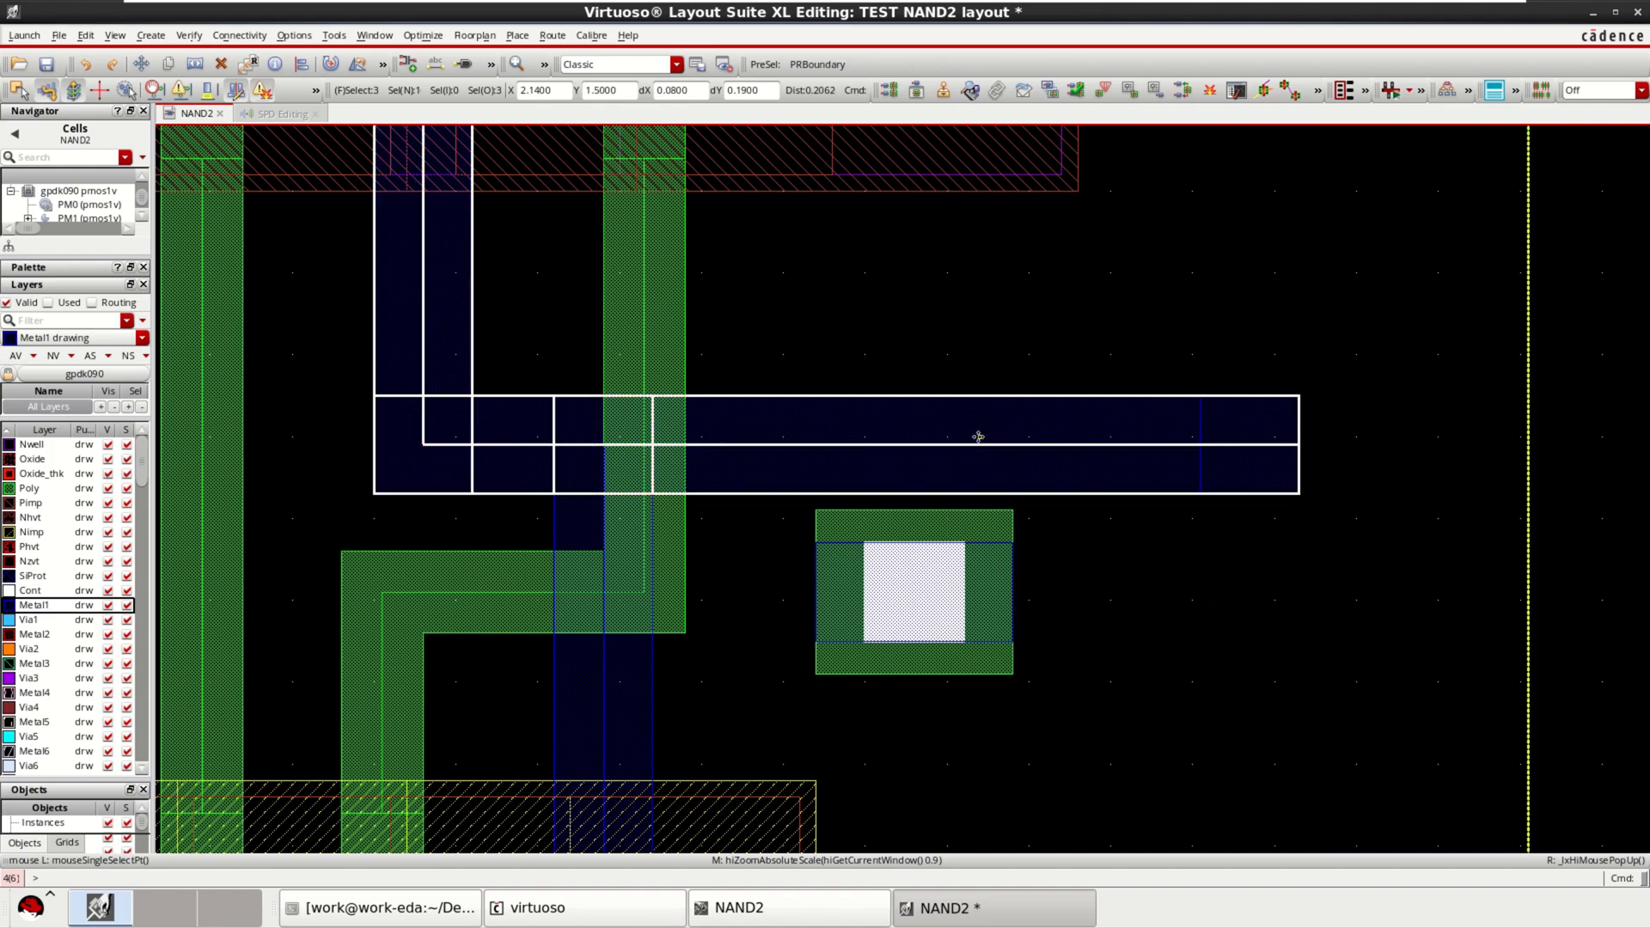
pyautogui.press('m')
pyautogui.click(938, 446)
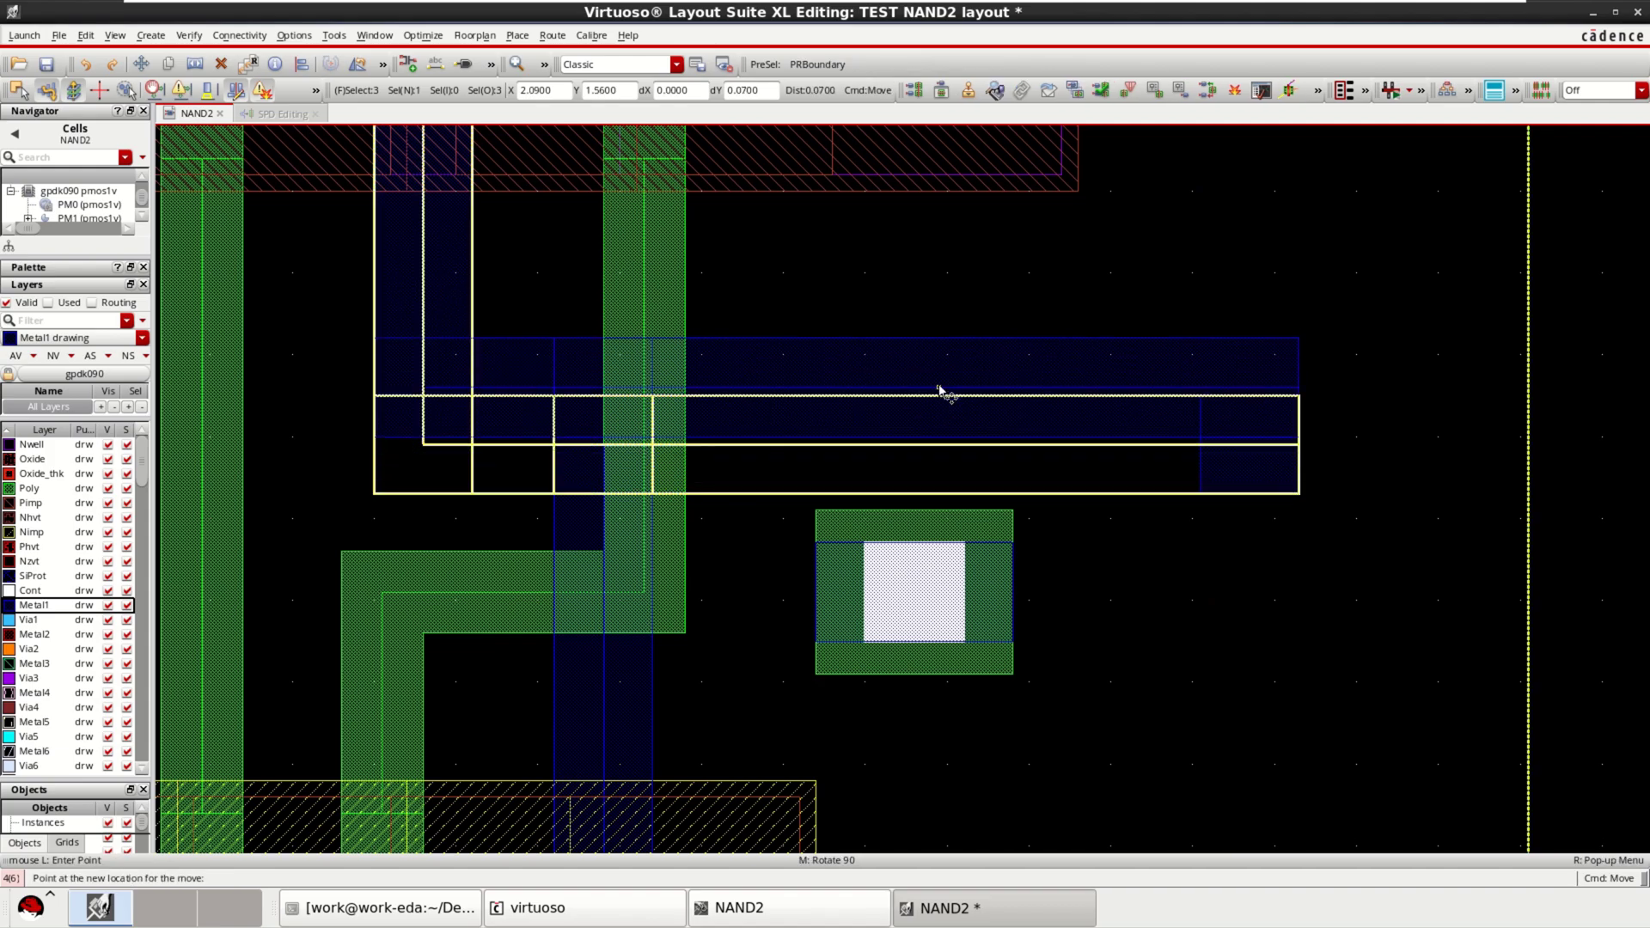
pyautogui.click(939, 372)
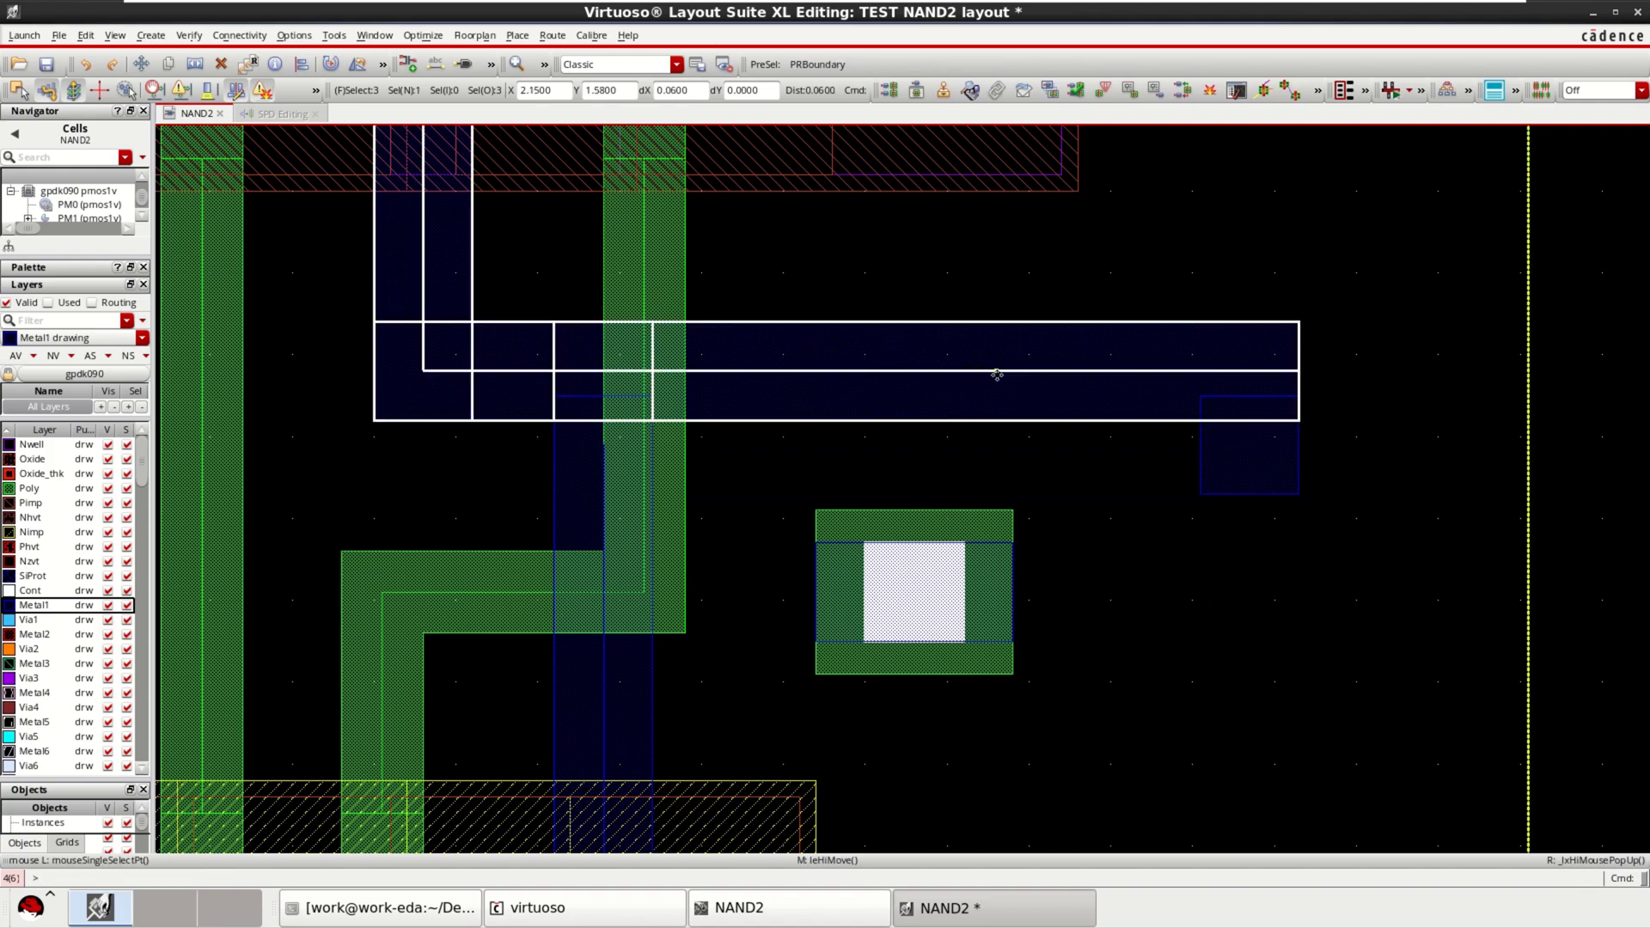
# Step: Drag the Y pin square up onto the right end of the raised bar
pyautogui.click(1271, 460)
pyautogui.moveTo(1272, 460); pyautogui.dragTo(1268, 392)
pyautogui.press('f')
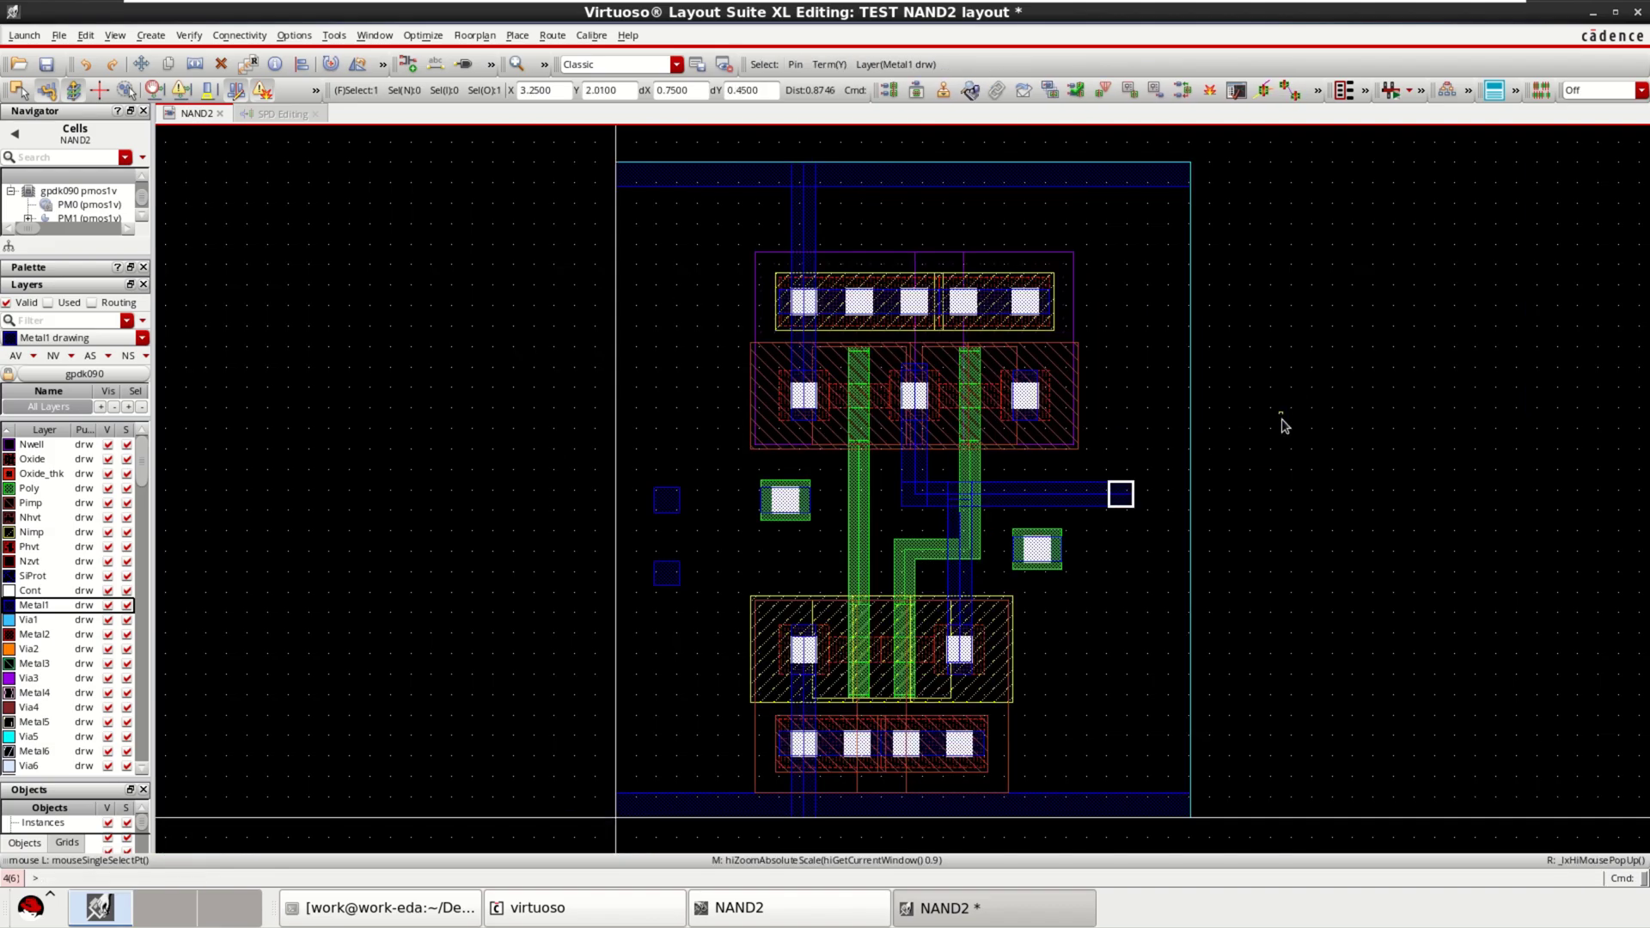
pyautogui.hotkey('ctrl', 'd')
pyautogui.keyDown('ctrl'); pyautogui.scroll(3, 1030, 577); pyautogui.keyUp('ctrl')
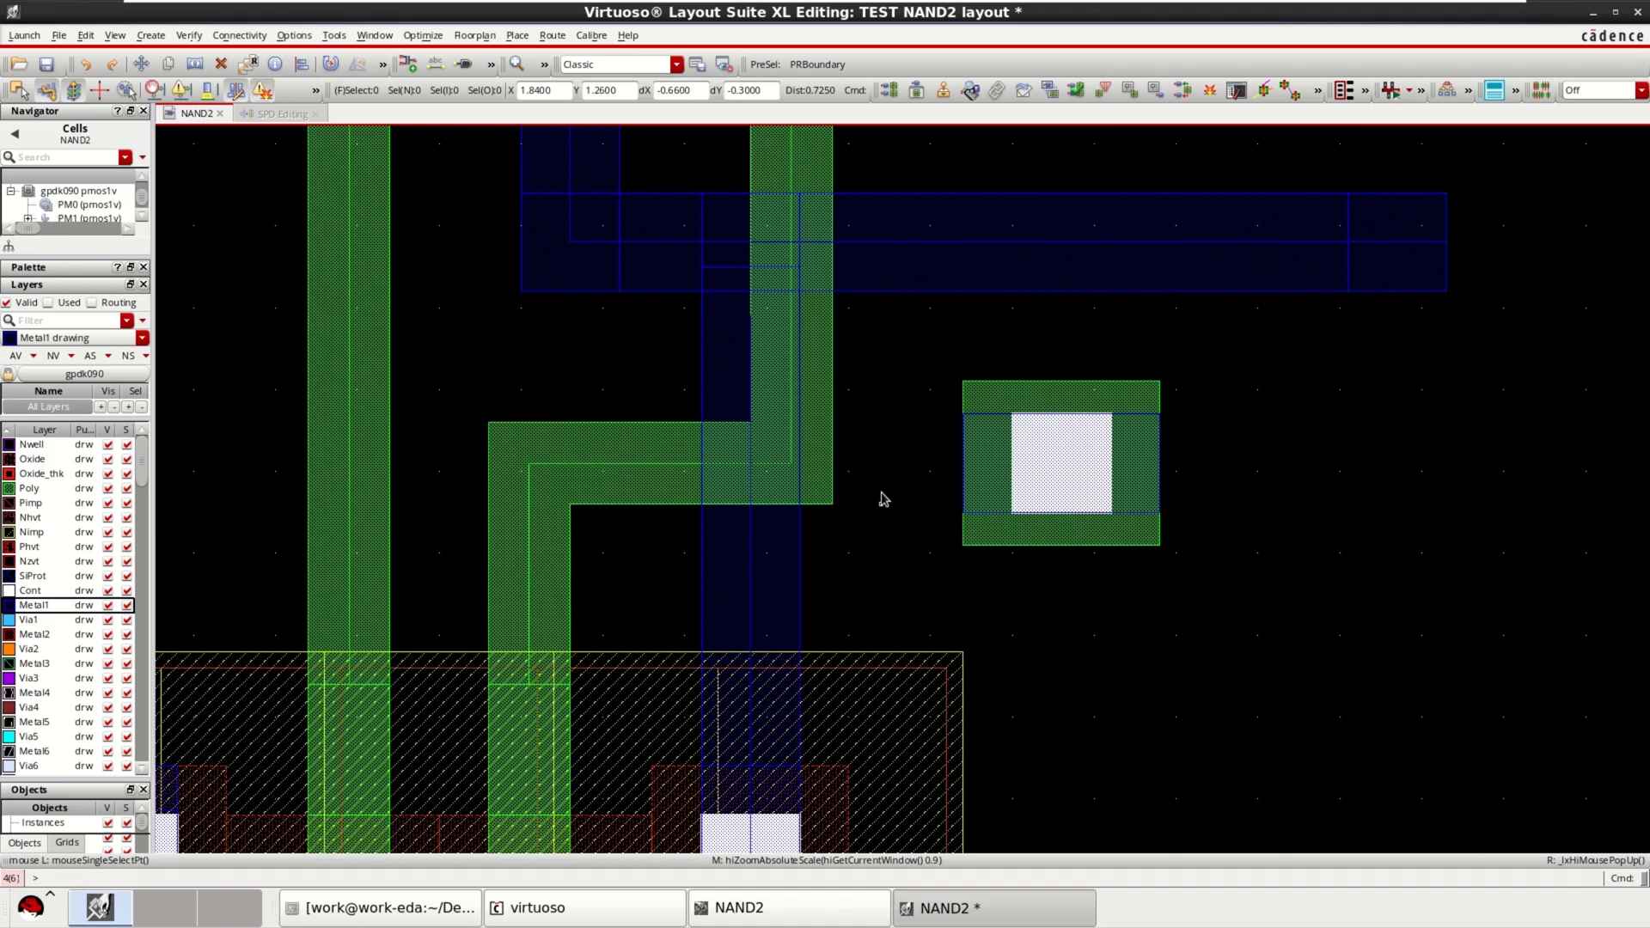
pyautogui.click(29, 488)
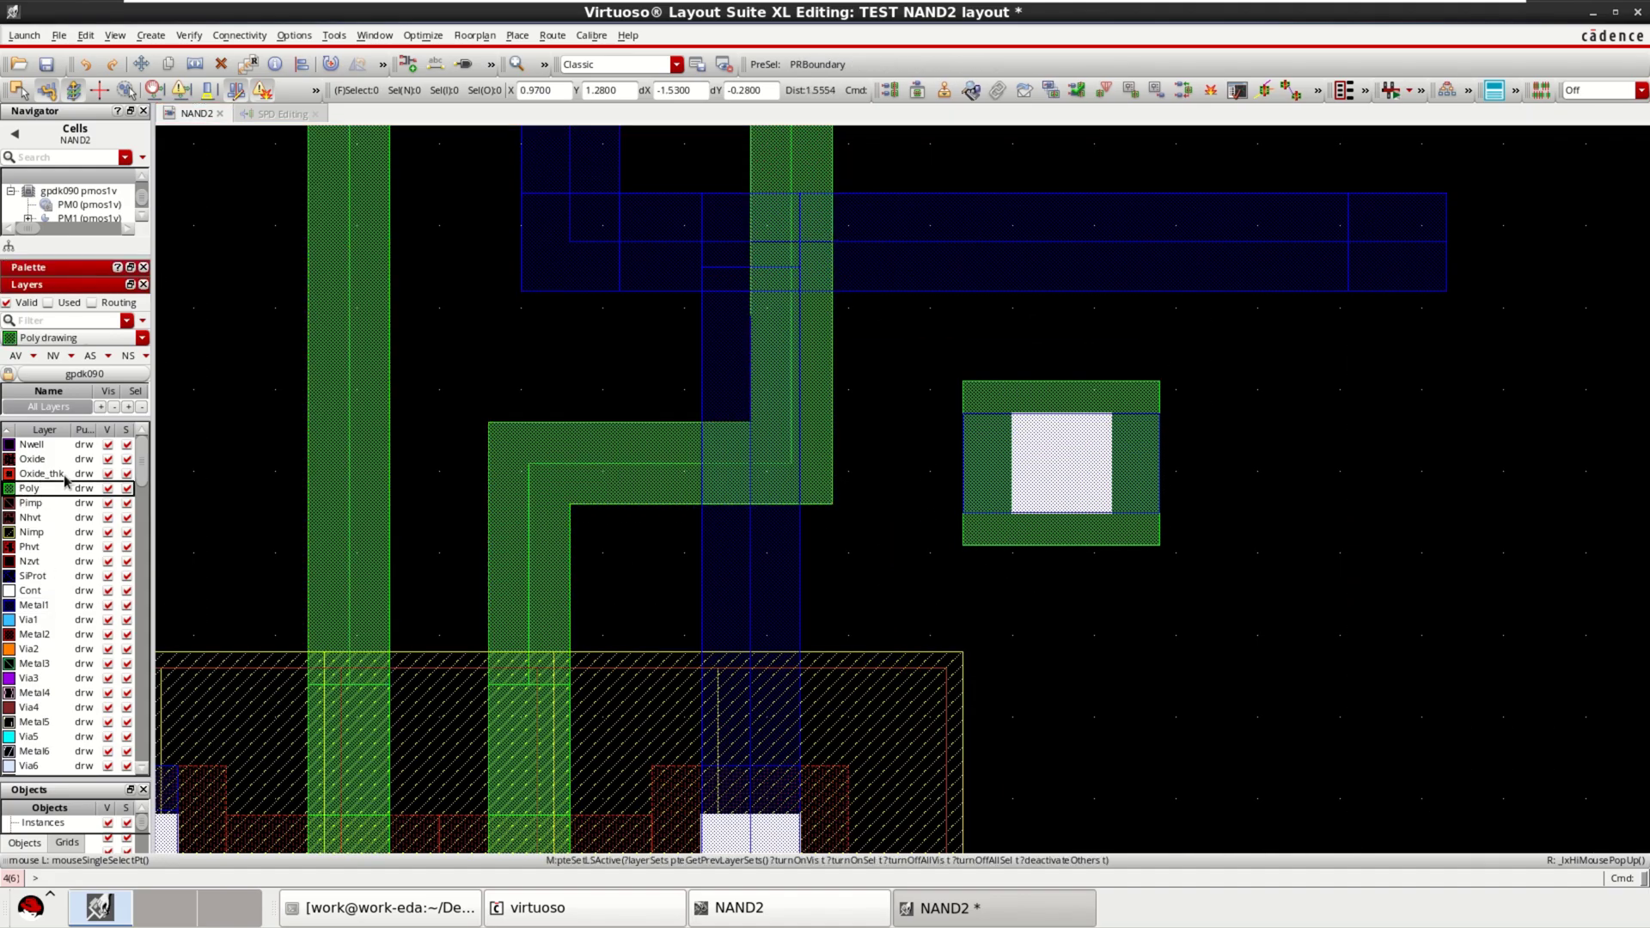
pyautogui.click(791, 467)
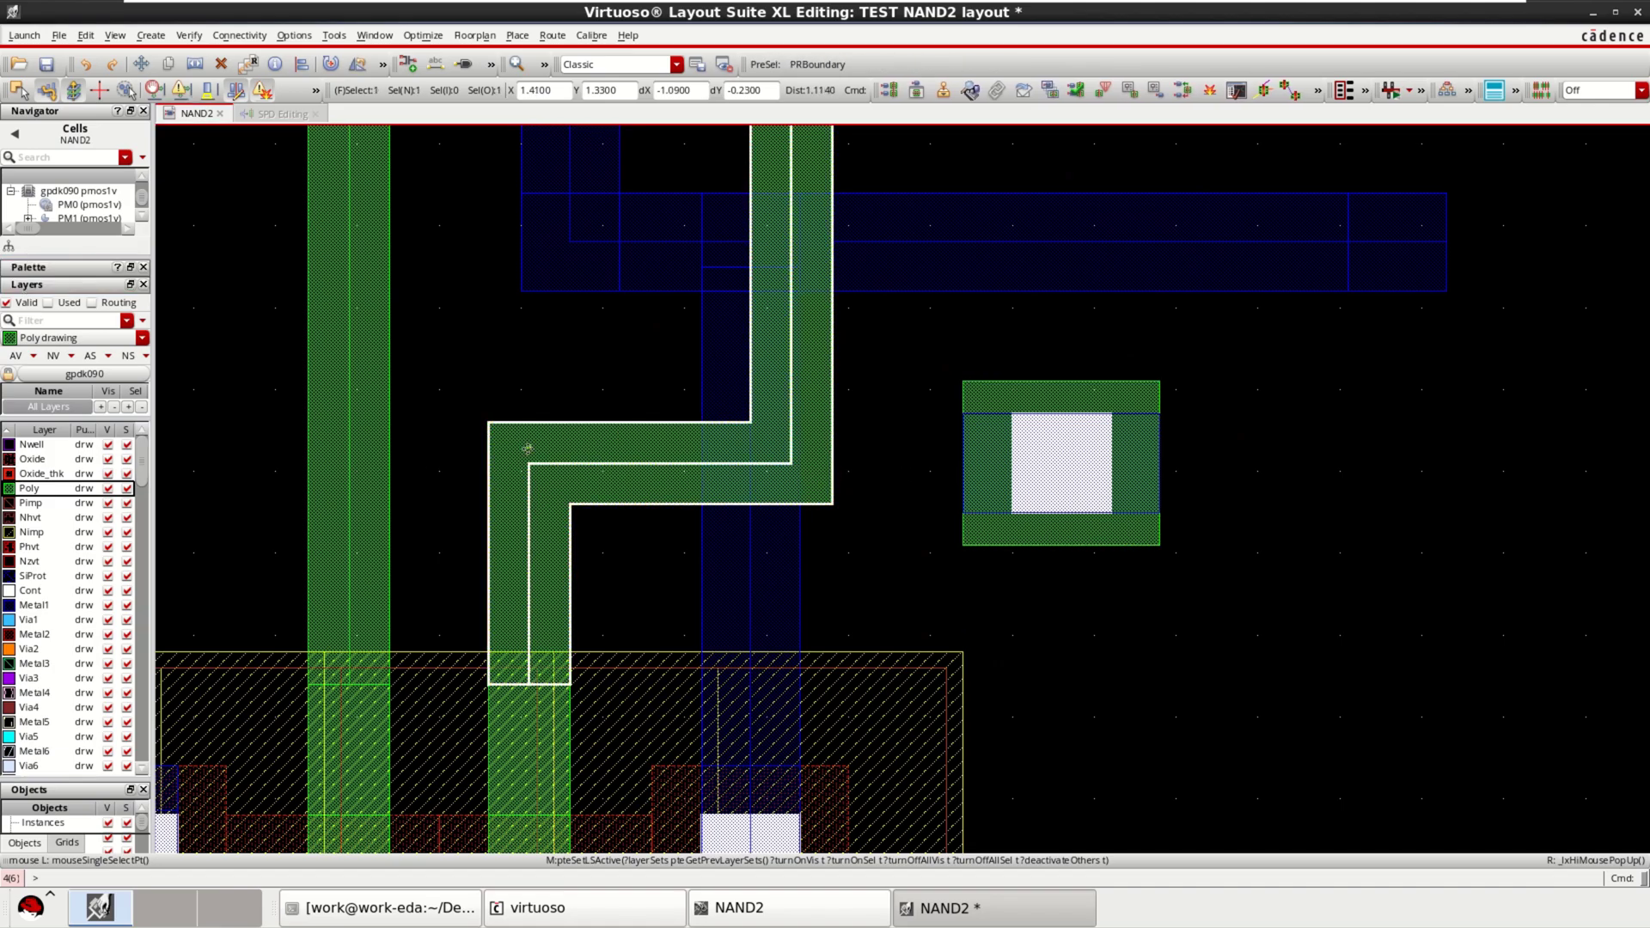
pyautogui.press('p')
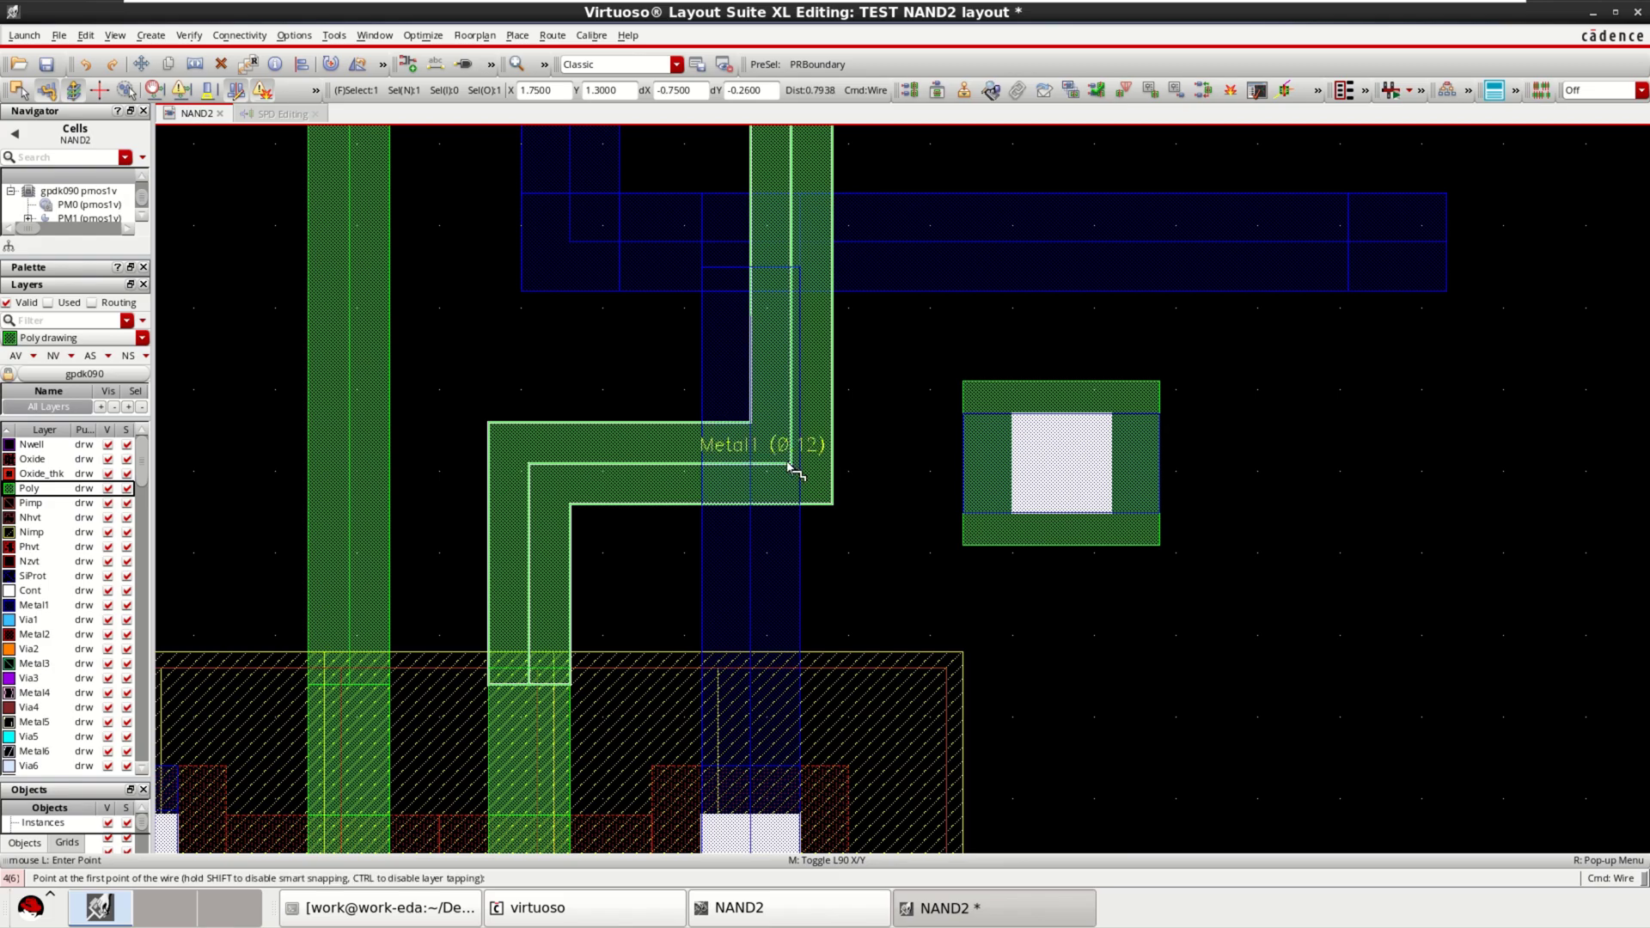
pyautogui.click(933, 482)
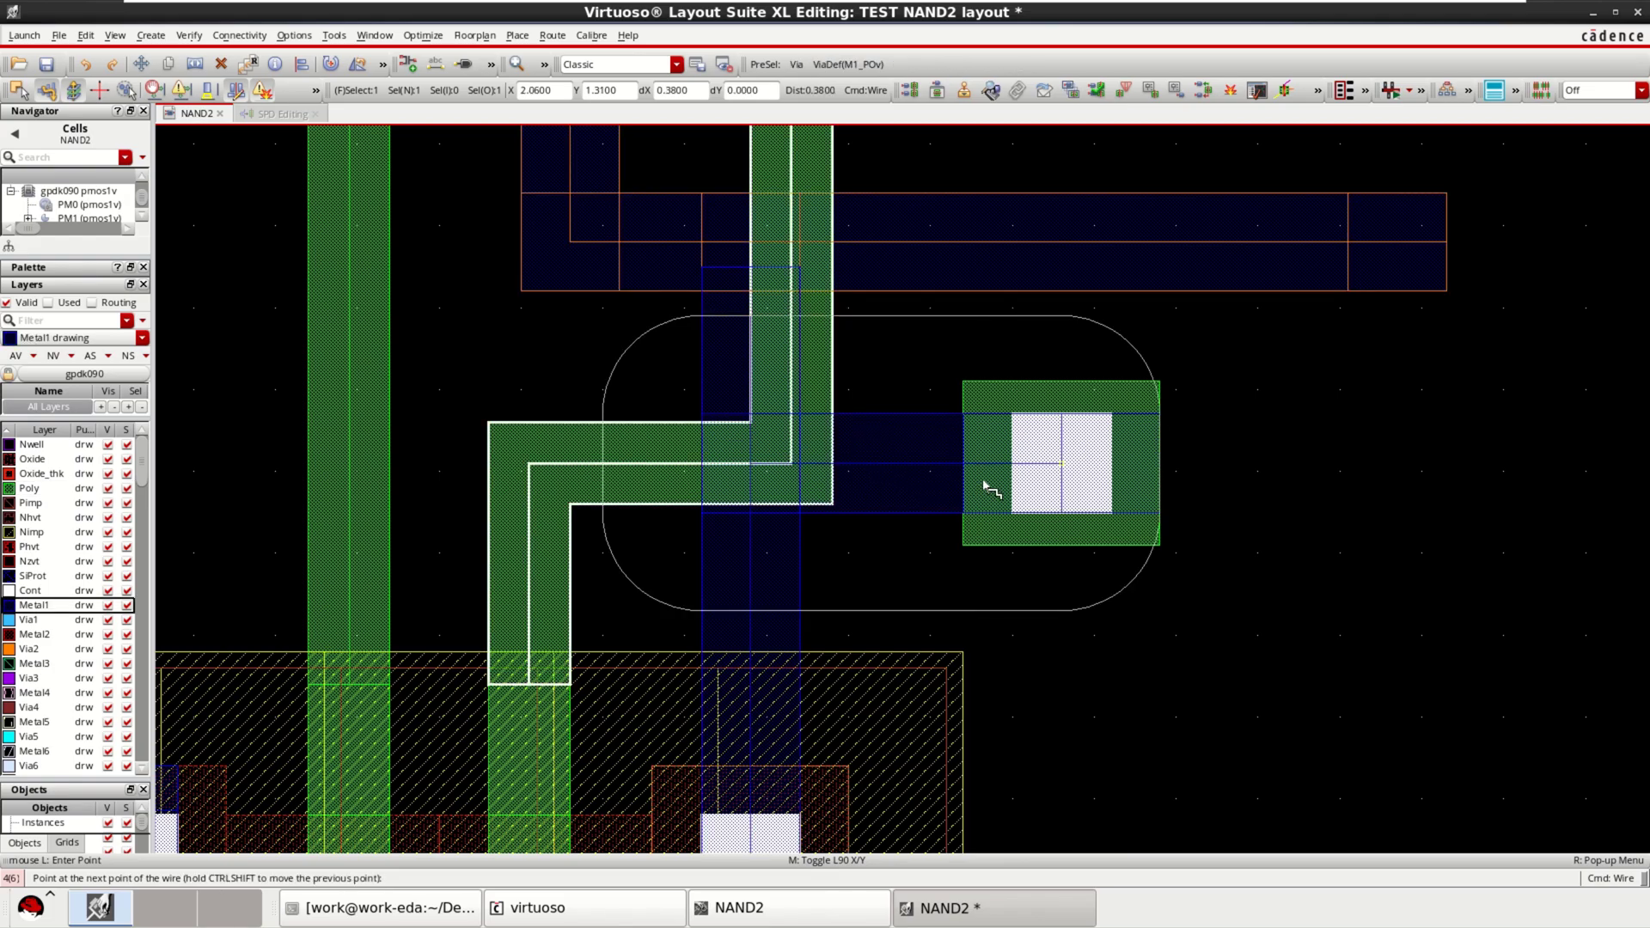
pyautogui.press('Escape')
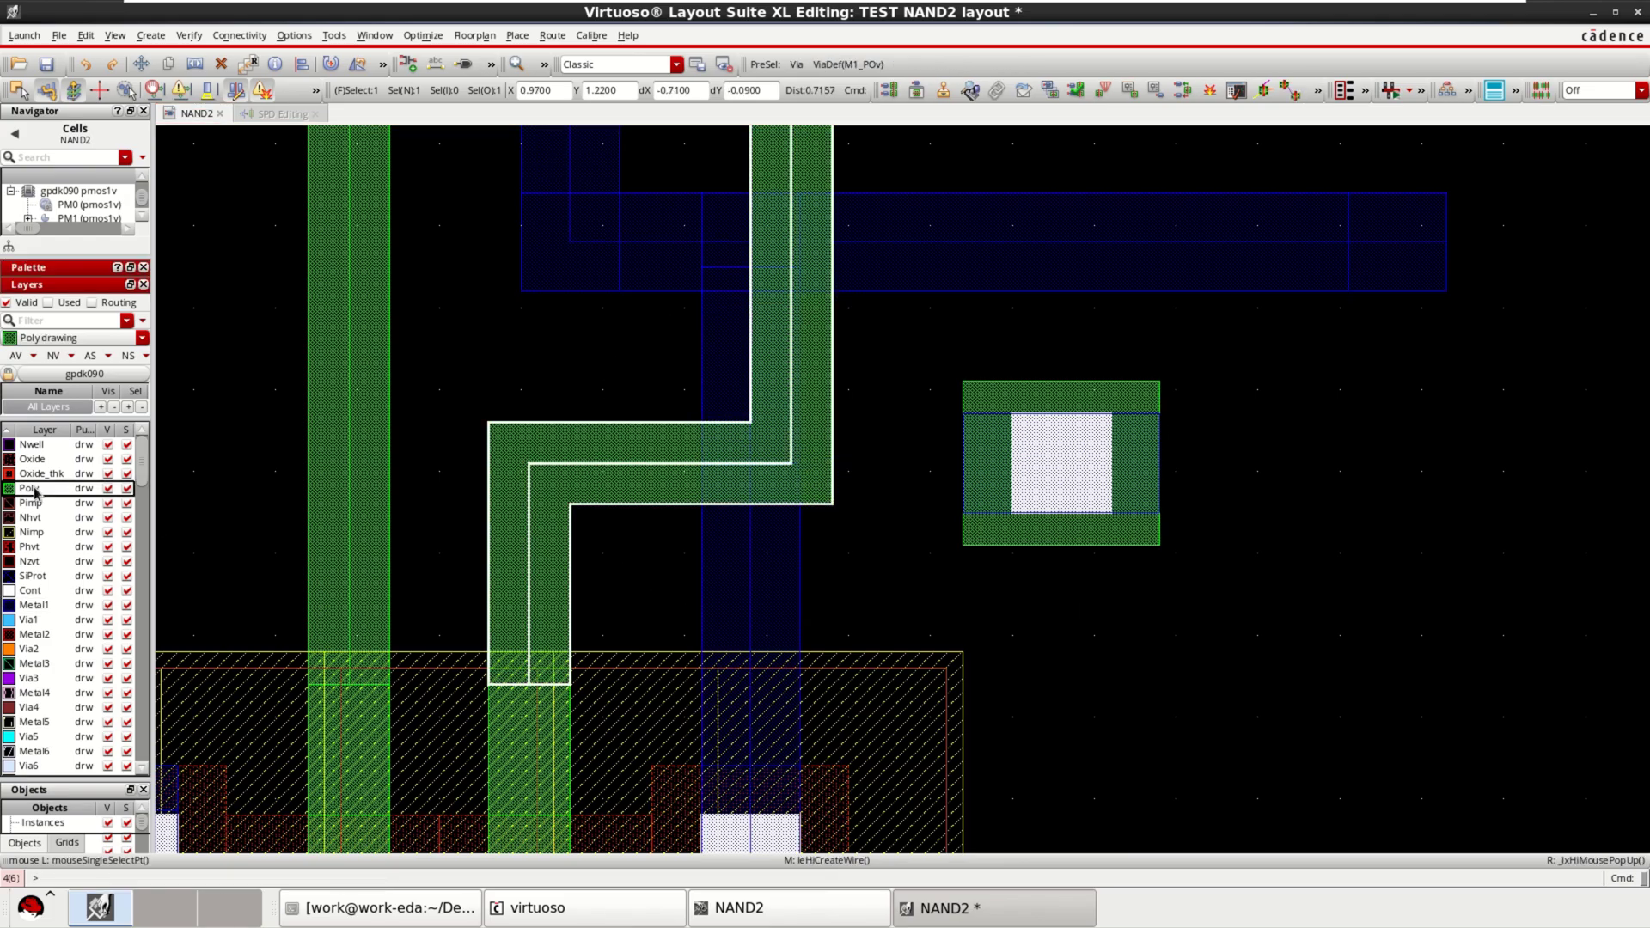
pyautogui.press('p')
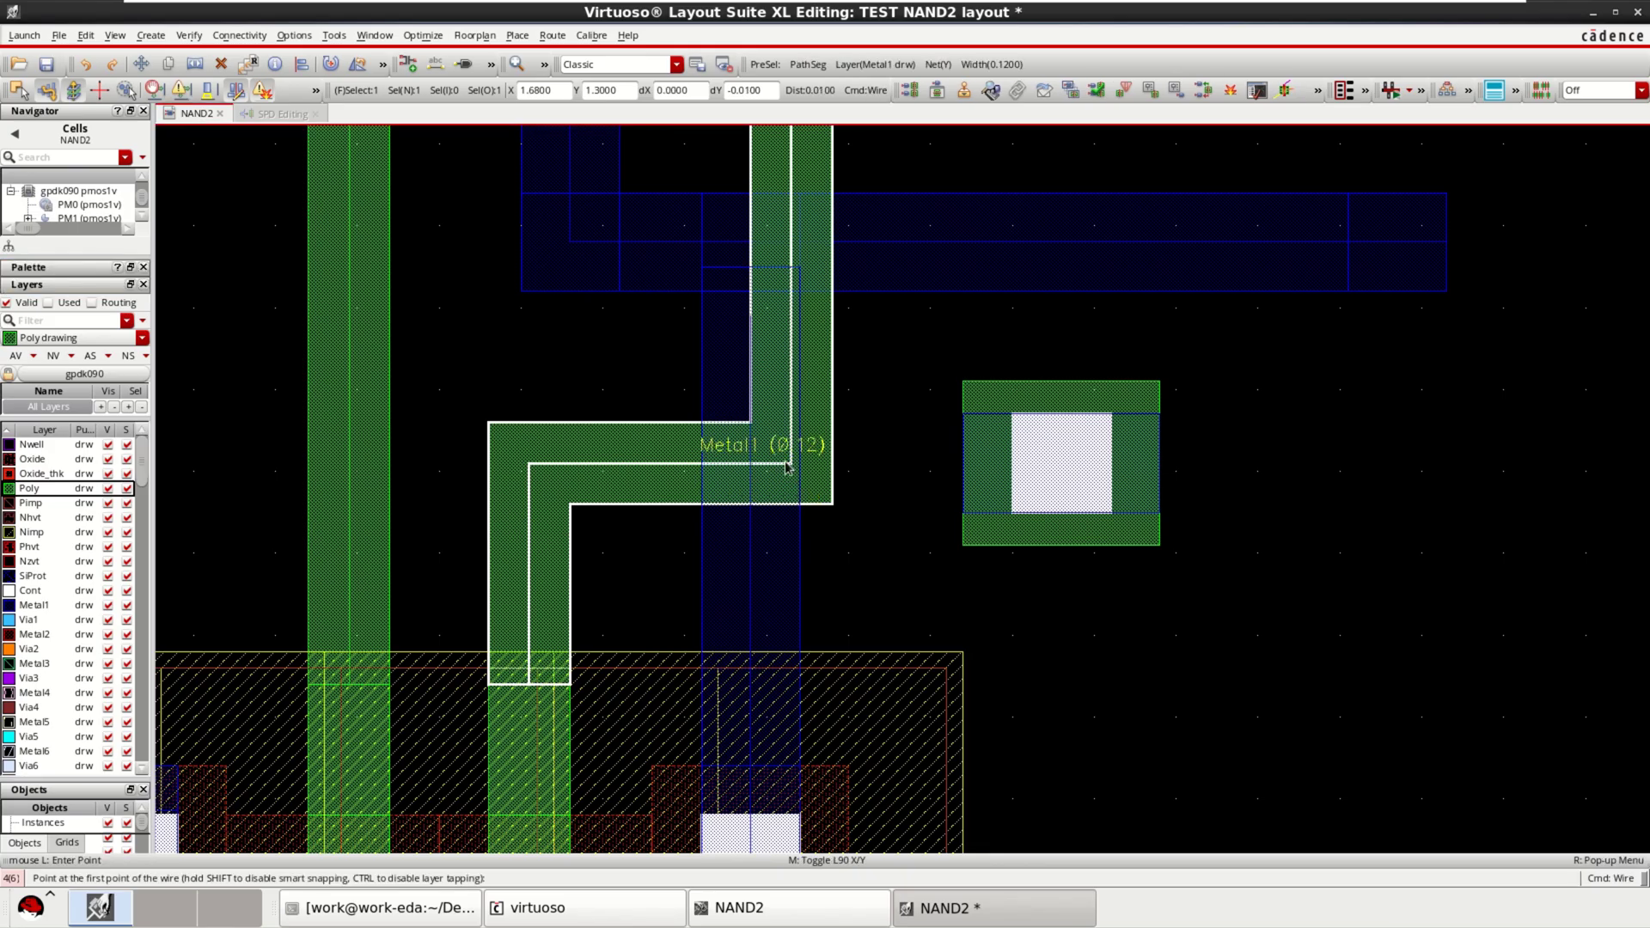
pyautogui.click(978, 478)
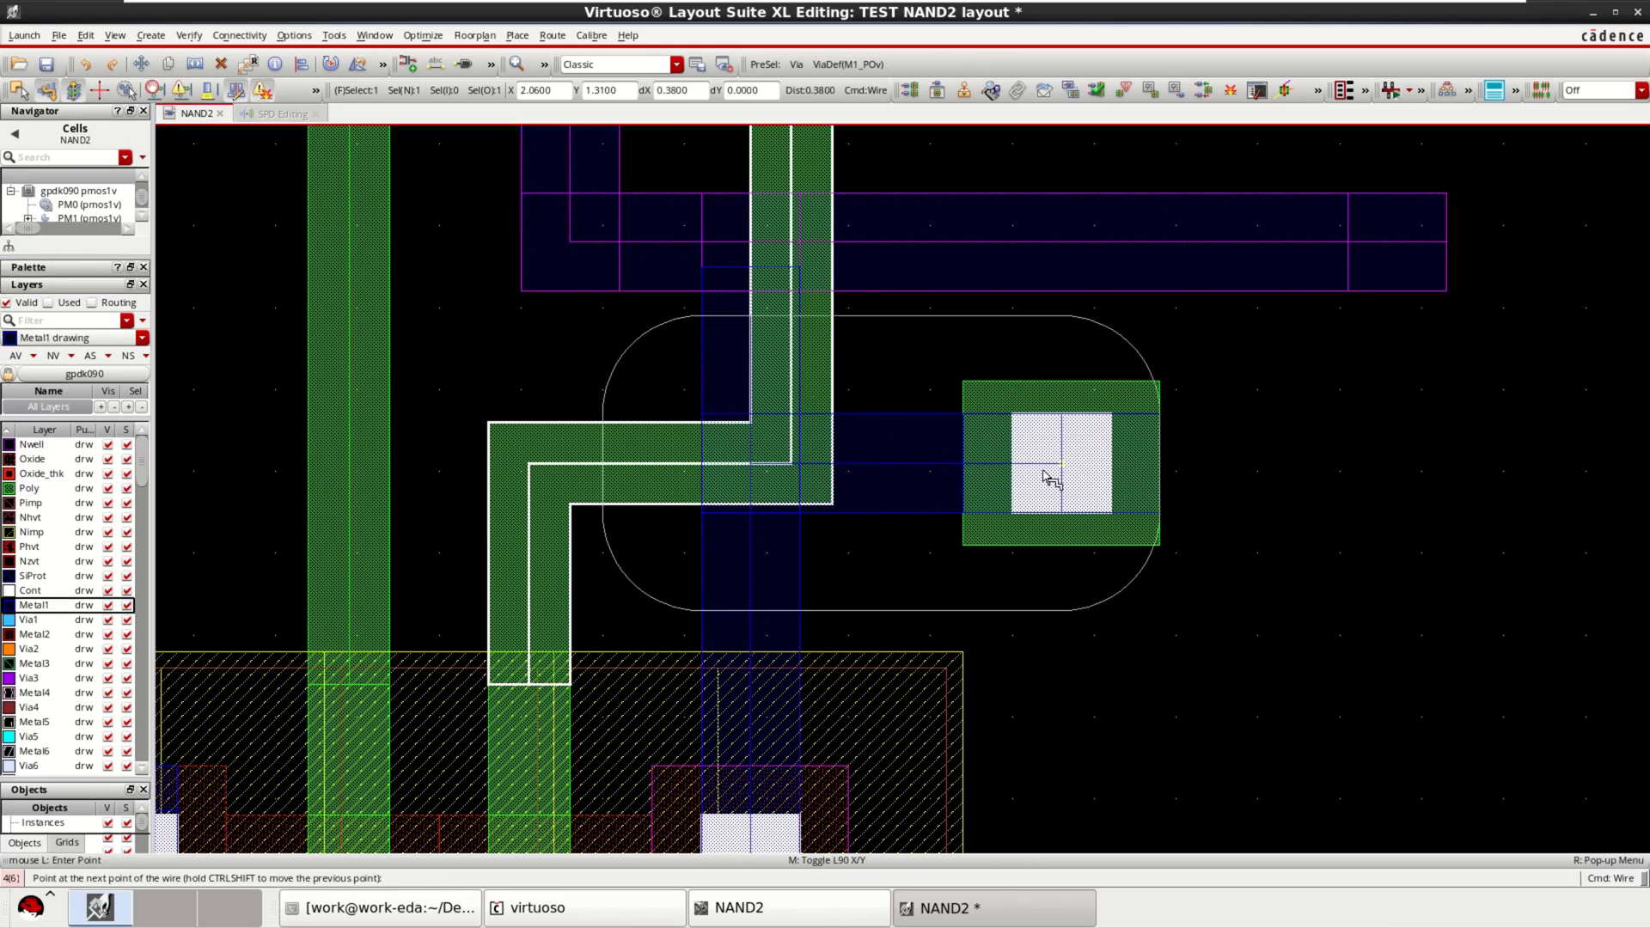
pyautogui.press('Escape')
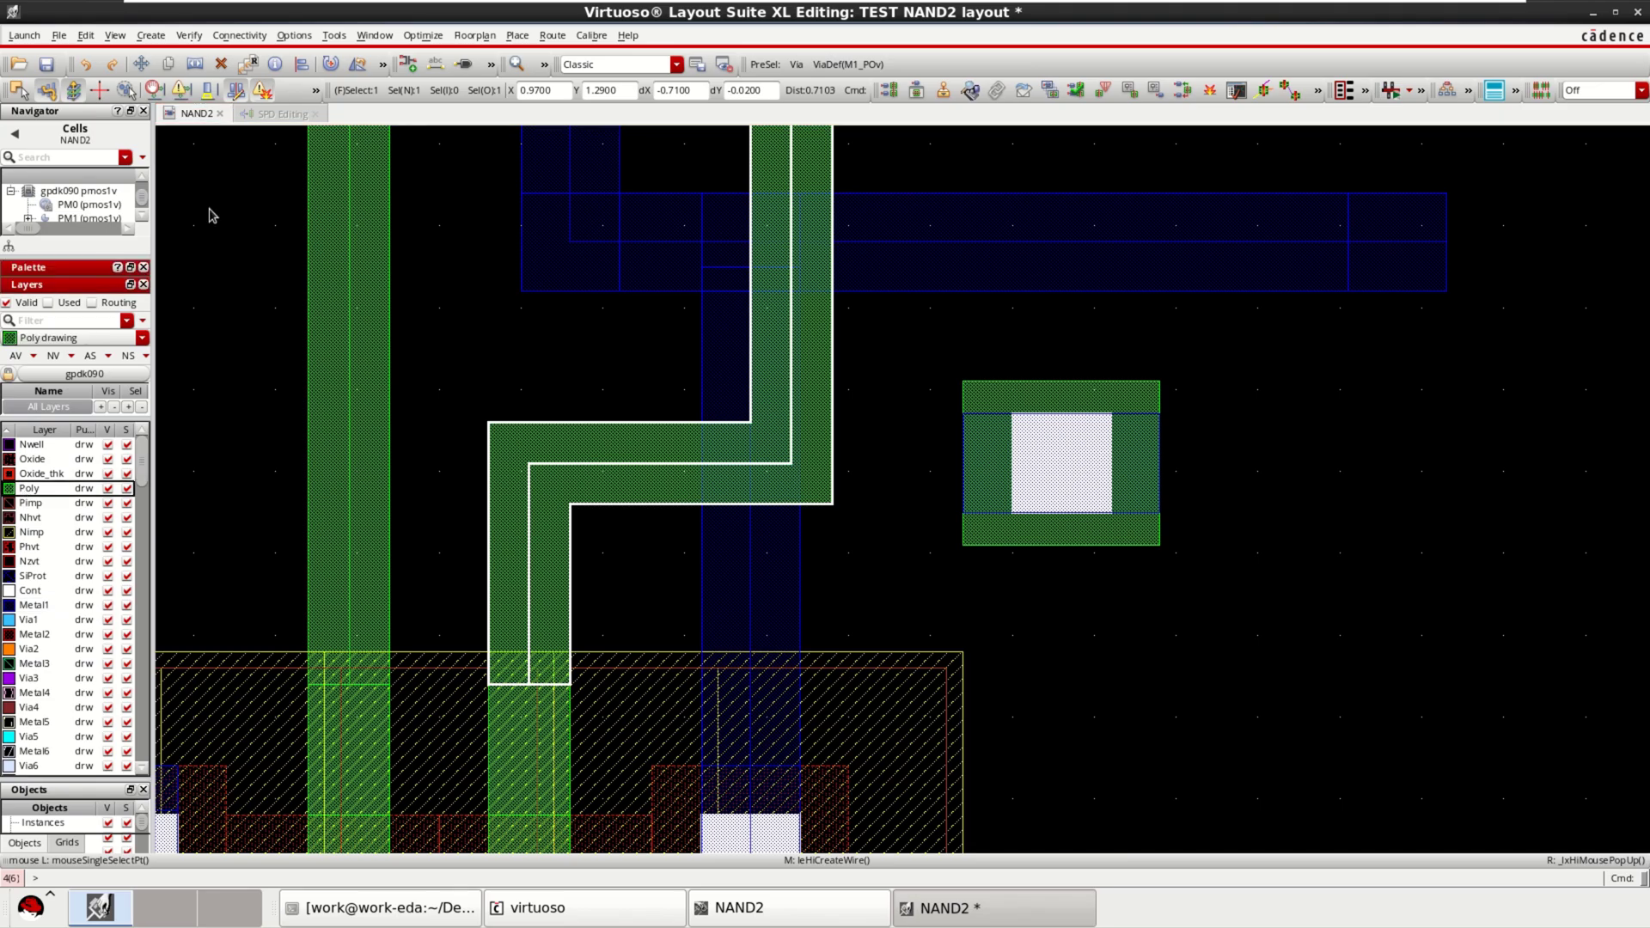
# Step: Draw a short horizontal Poly path from the right gate to its M1_POv via
pyautogui.click(160, 36)
pyautogui.moveTo(181, 64)
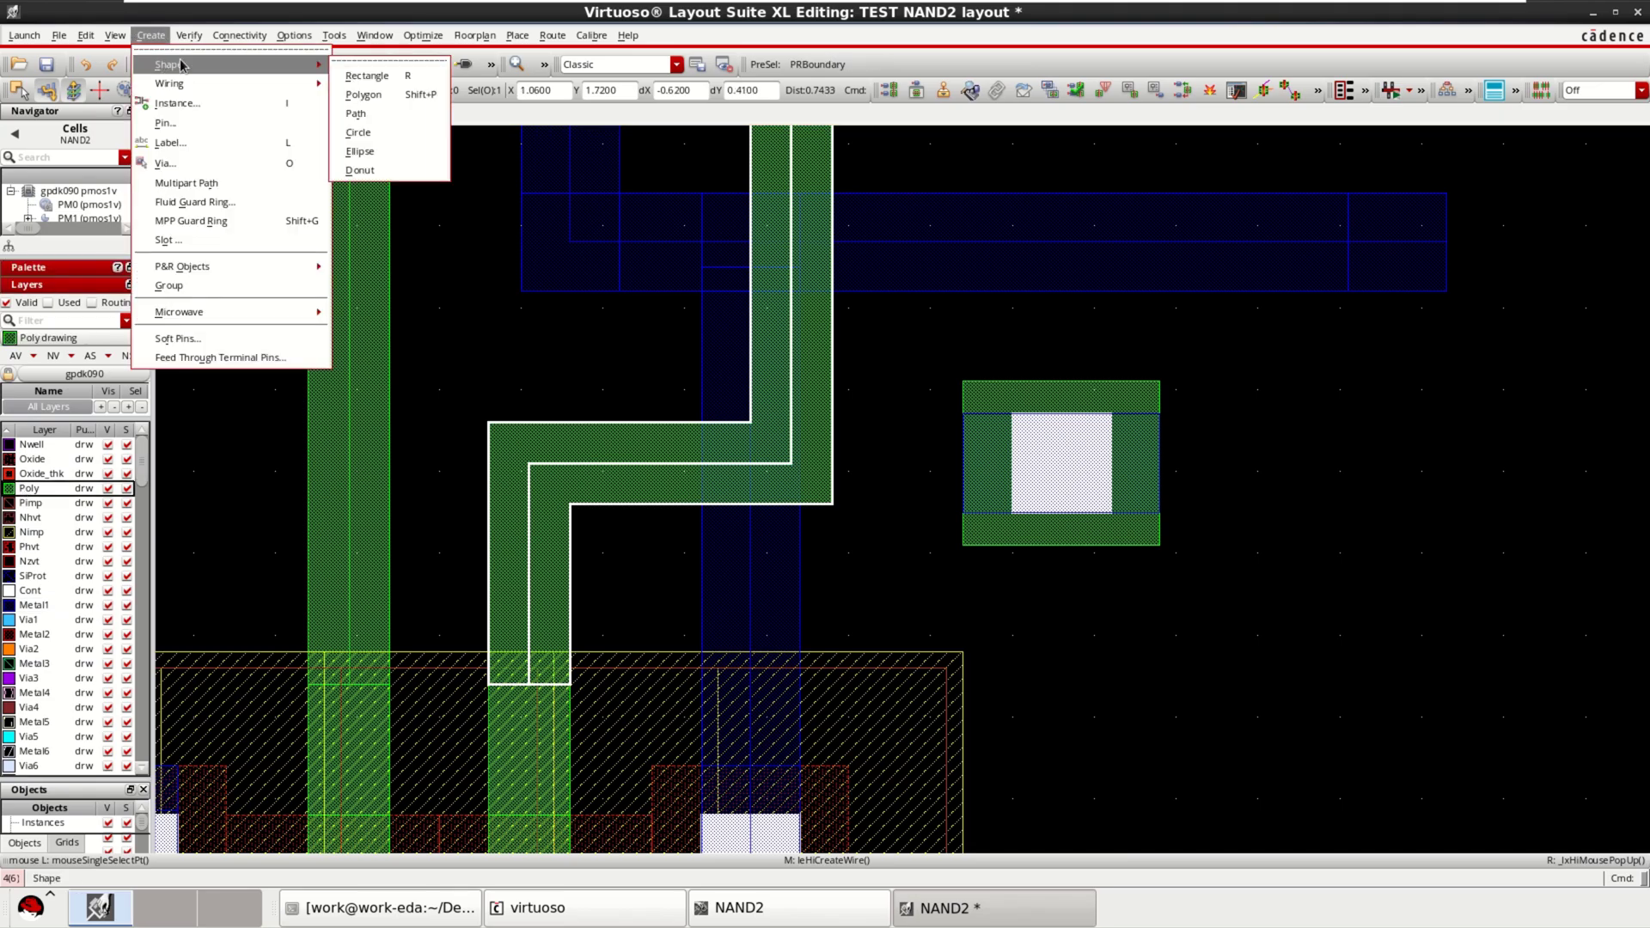
pyautogui.click(359, 113)
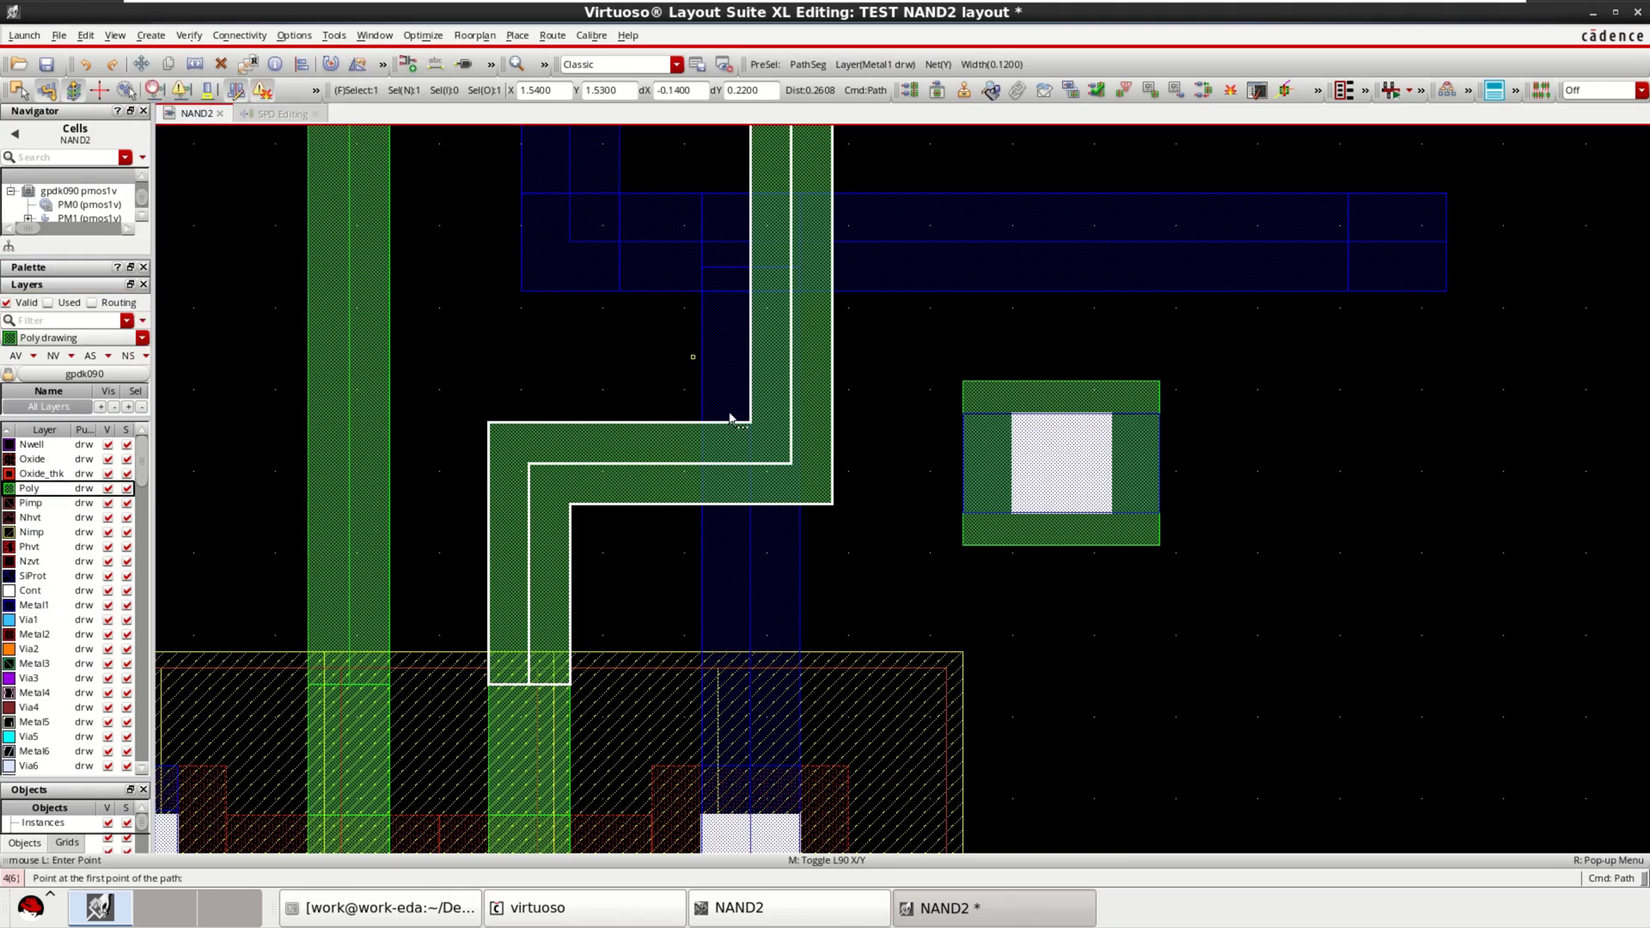
pyautogui.click(791, 463)
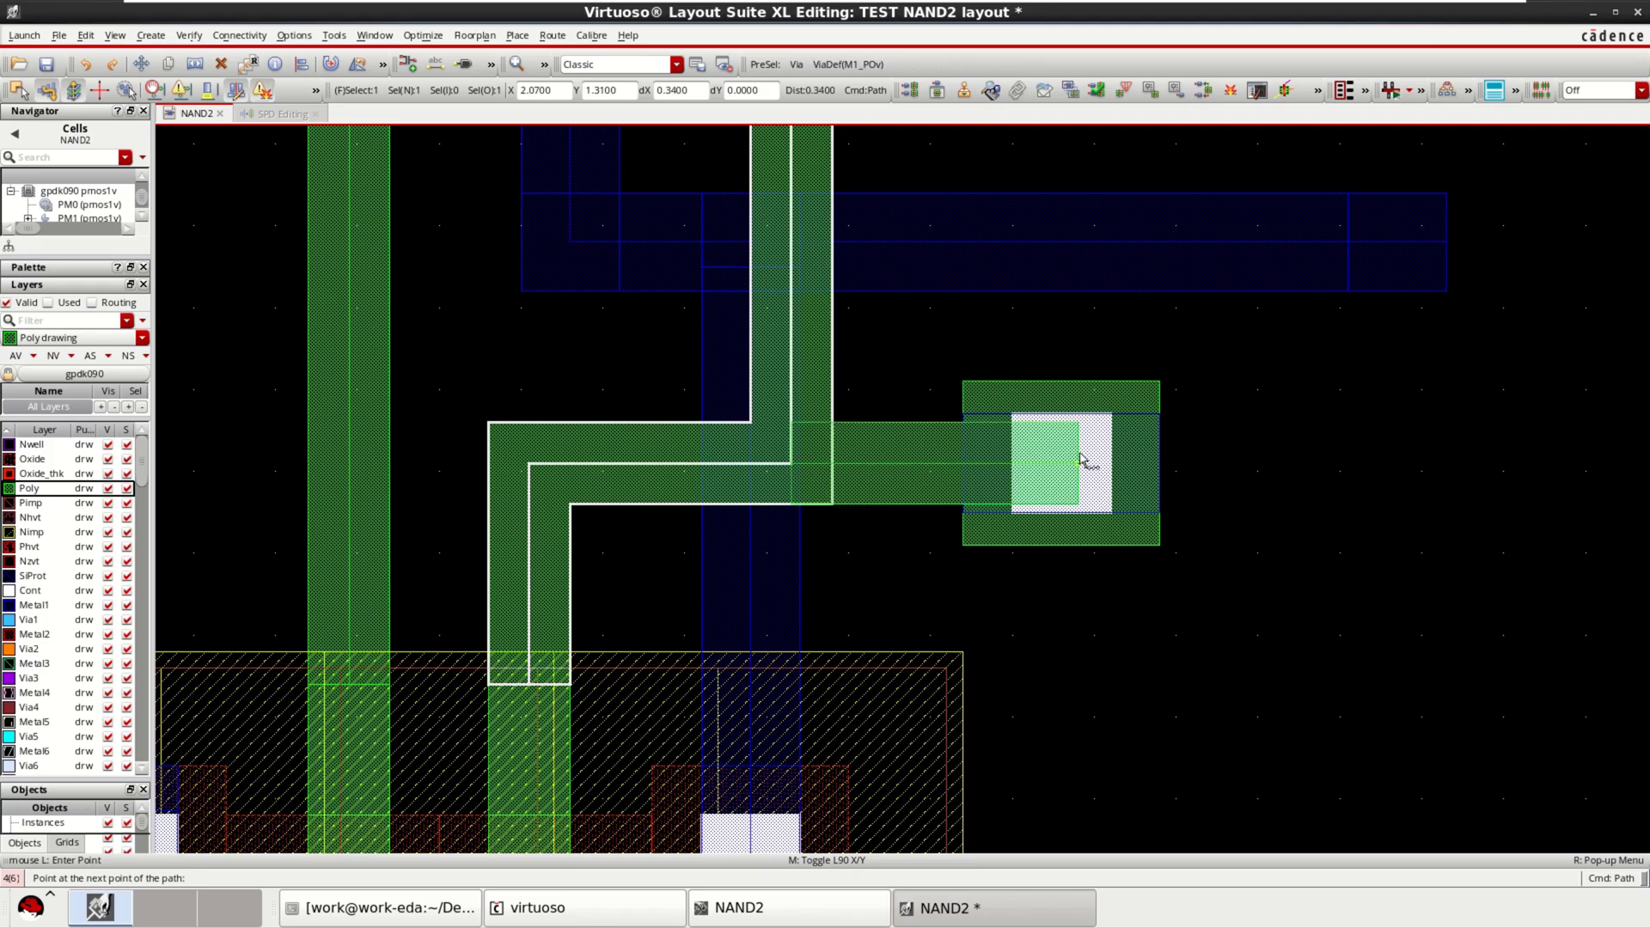
pyautogui.doubleClick(1114, 463)
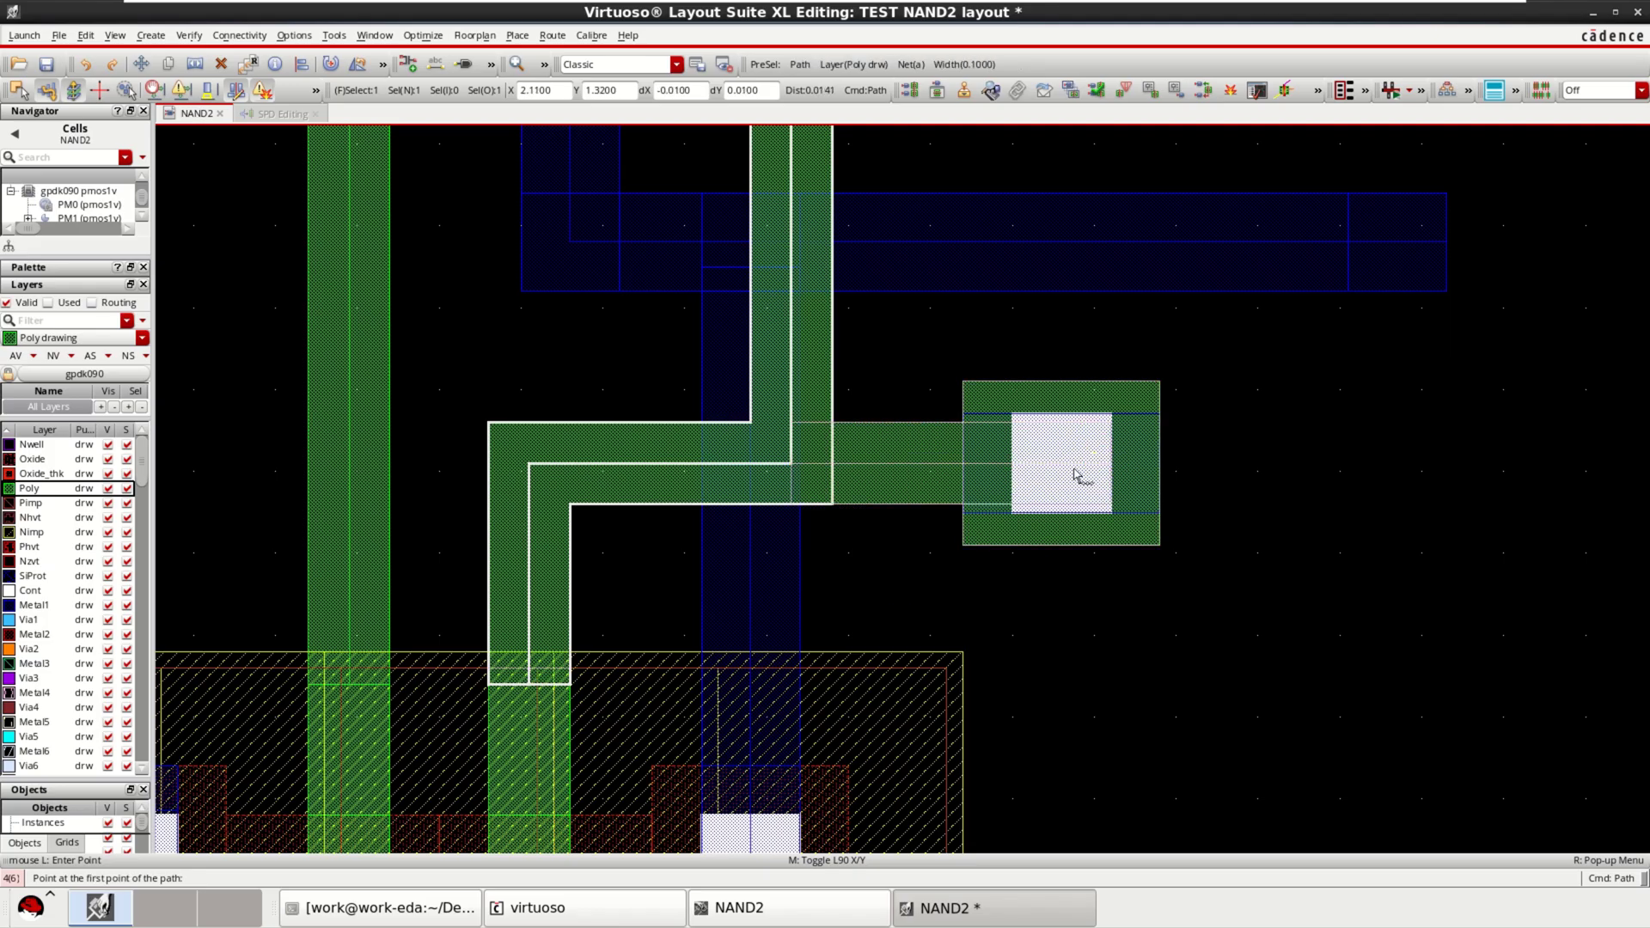
pyautogui.keyDown('ctrl'); pyautogui.scroll(-2, 1013, 542); pyautogui.keyUp('ctrl')
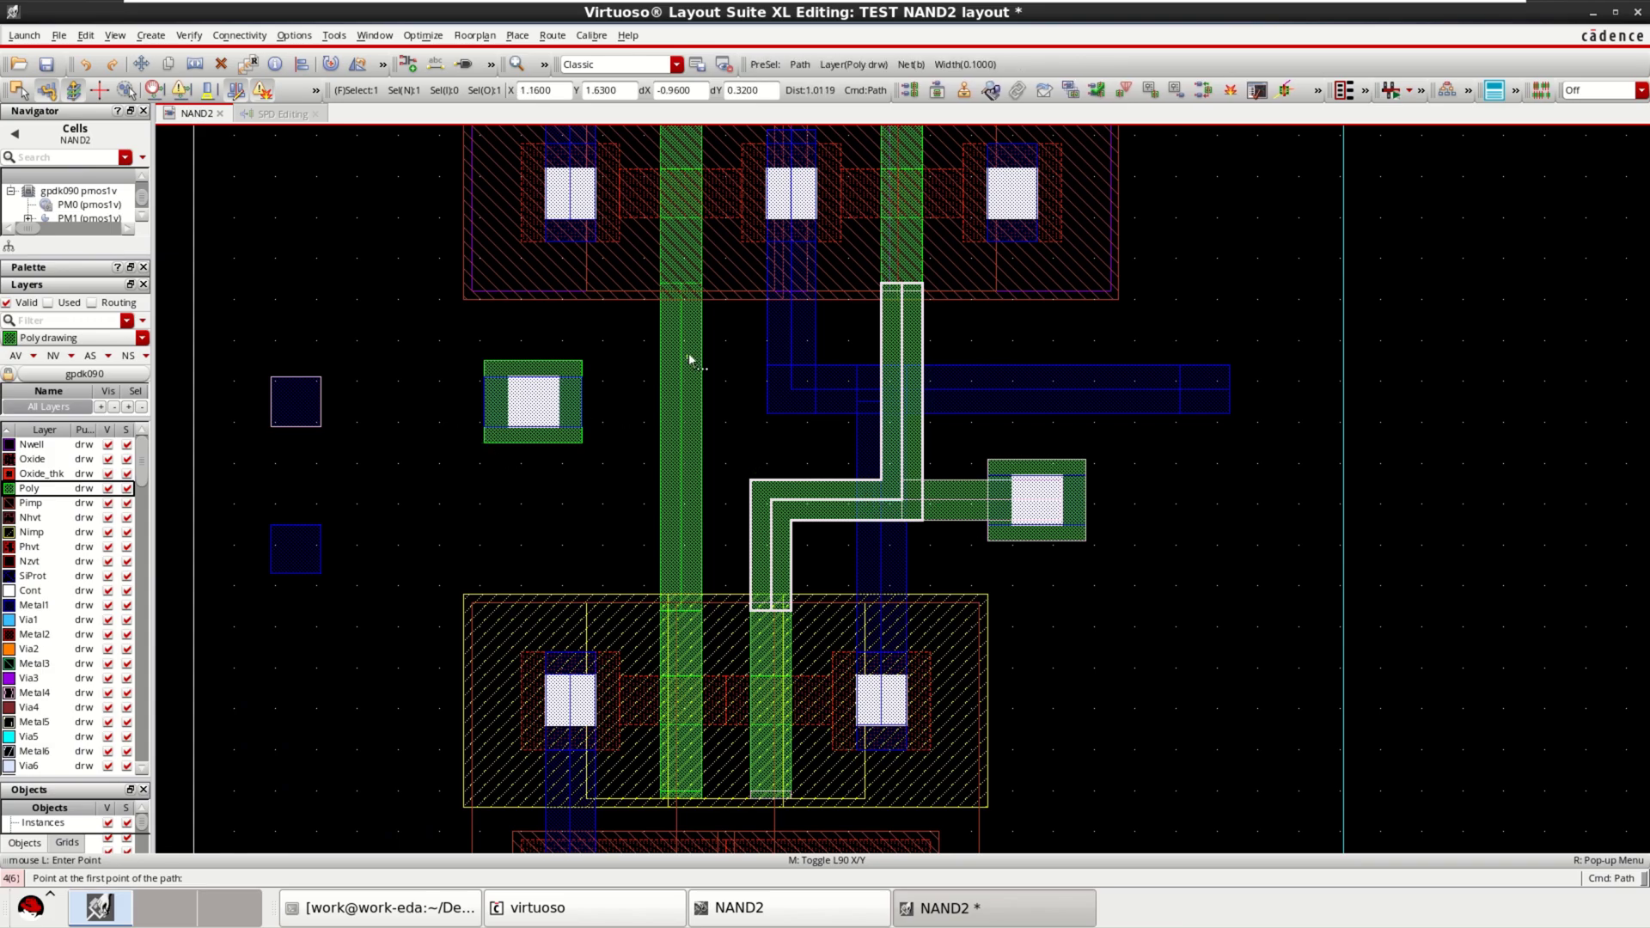
pyautogui.keyDown('ctrl'); pyautogui.scroll(2, 662, 386); pyautogui.keyUp('ctrl')
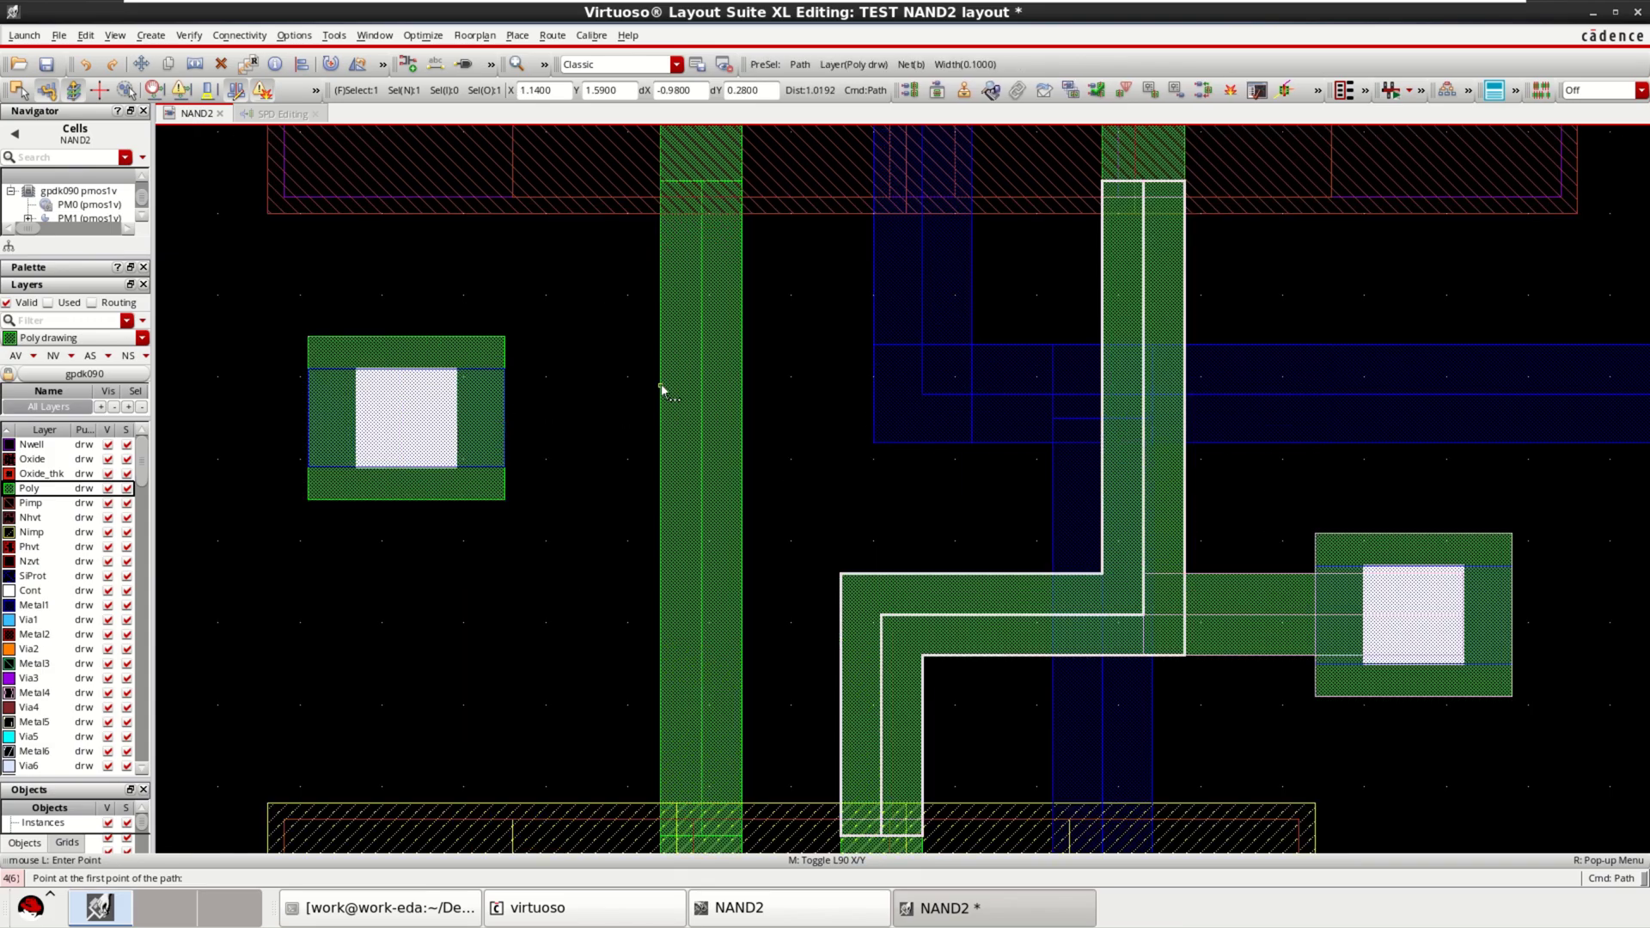
# Step: Draw a horizontal Poly path from the left gate to the left M1_POv via
pyautogui.click(704, 419)
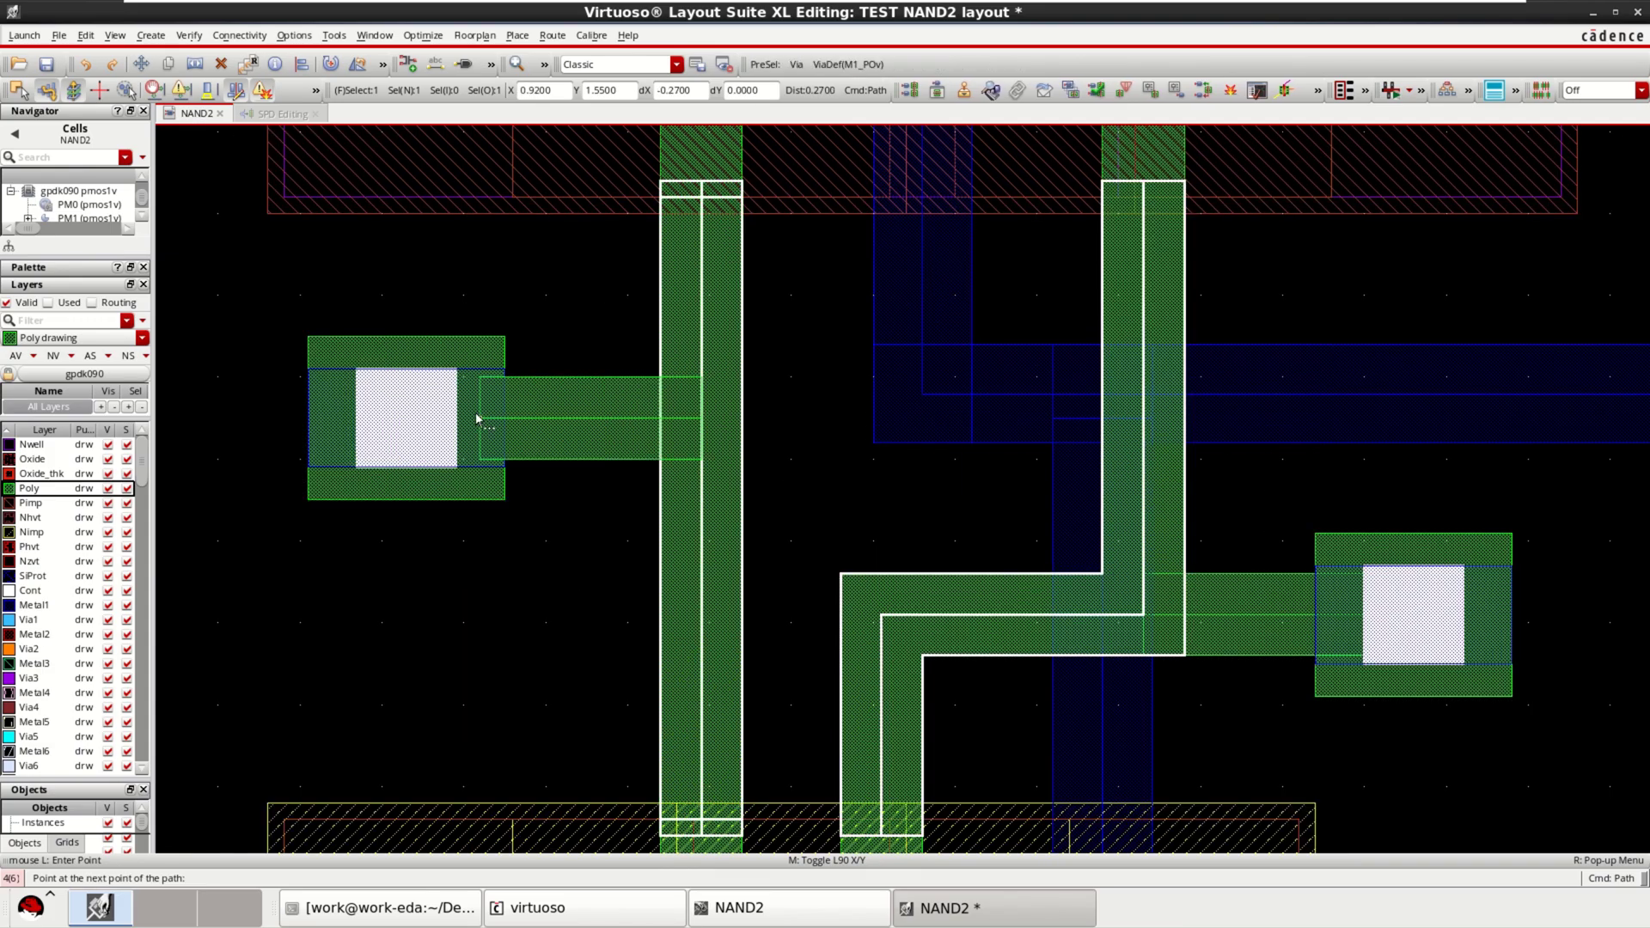
pyautogui.doubleClick(360, 419)
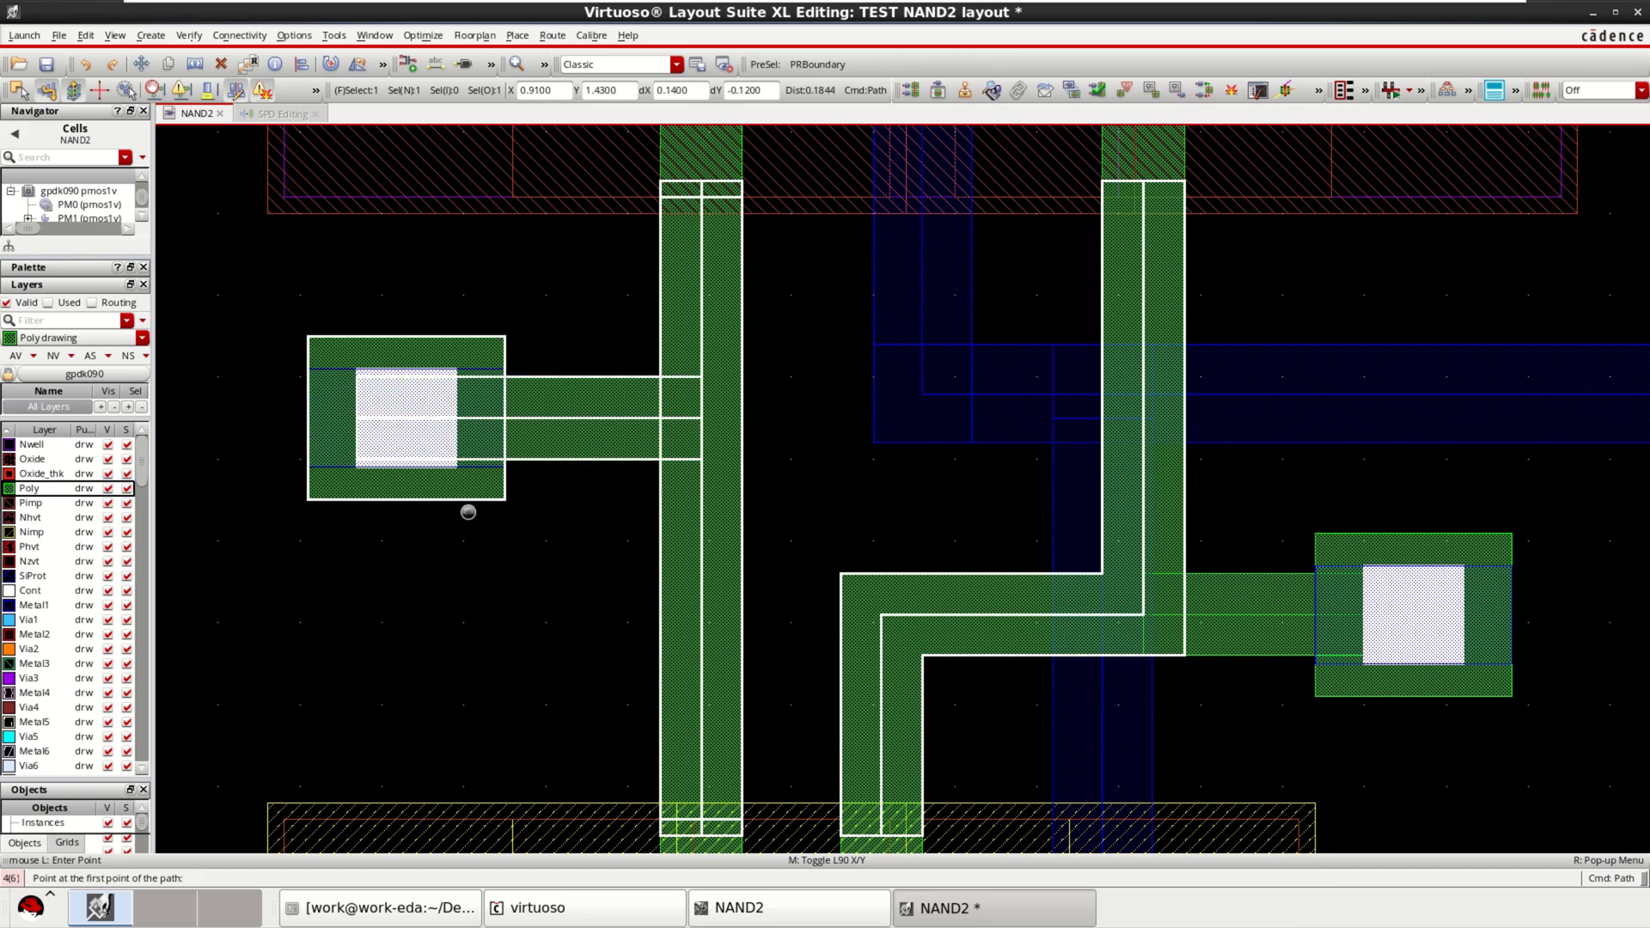
pyautogui.keyDown('ctrl'); pyautogui.scroll(-2, 467, 508); pyautogui.keyUp('ctrl')
pyautogui.press('Escape')
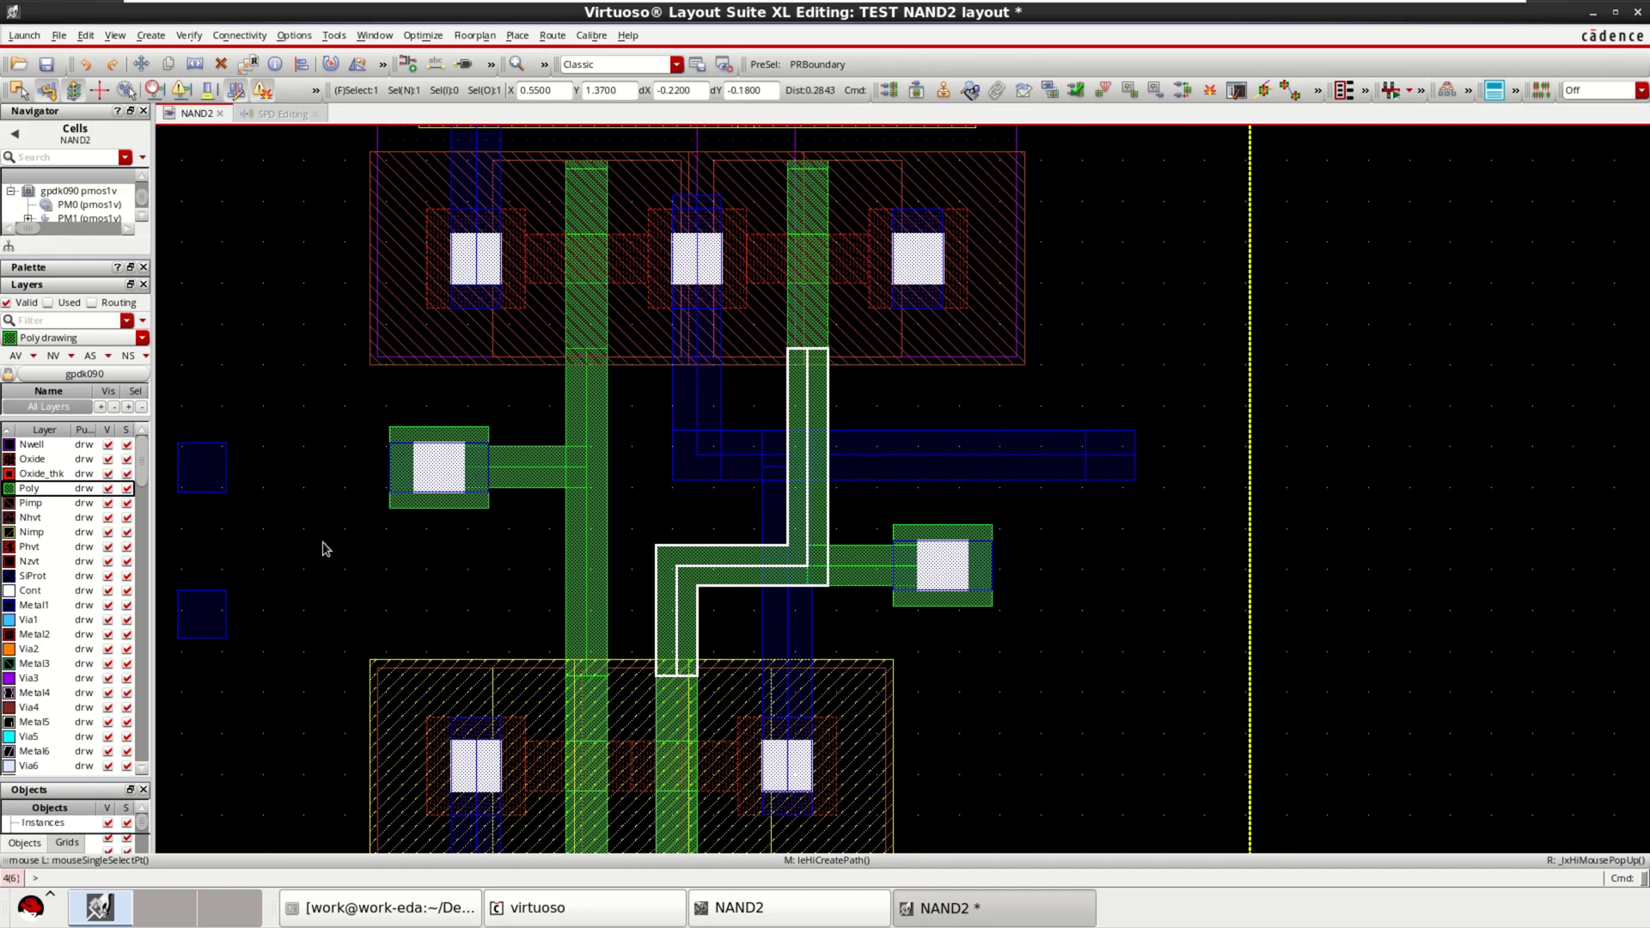
pyautogui.keyDown('ctrl'); pyautogui.scroll(-2, 266, 546); pyautogui.keyUp('ctrl')
pyautogui.keyDown('ctrl'); pyautogui.scroll(4, 256, 501); pyautogui.keyUp('ctrl')
# Step: Draw a Metal1 wire from the small left square to the left gate's poly contact
pyautogui.click(252, 398)
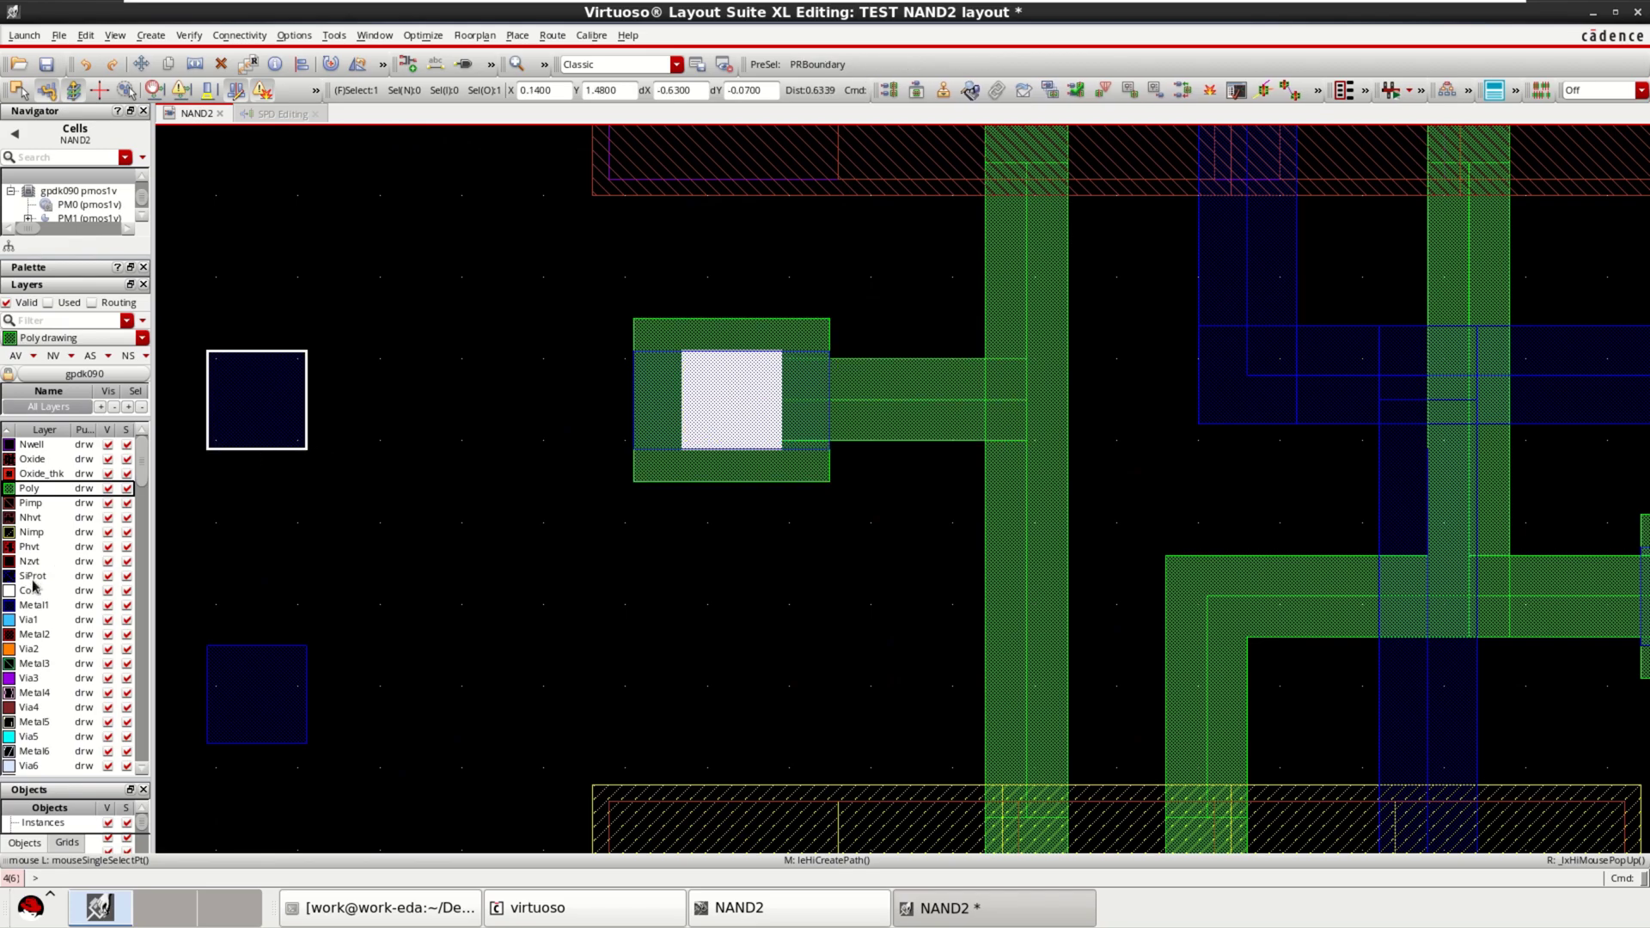
pyautogui.click(44, 606)
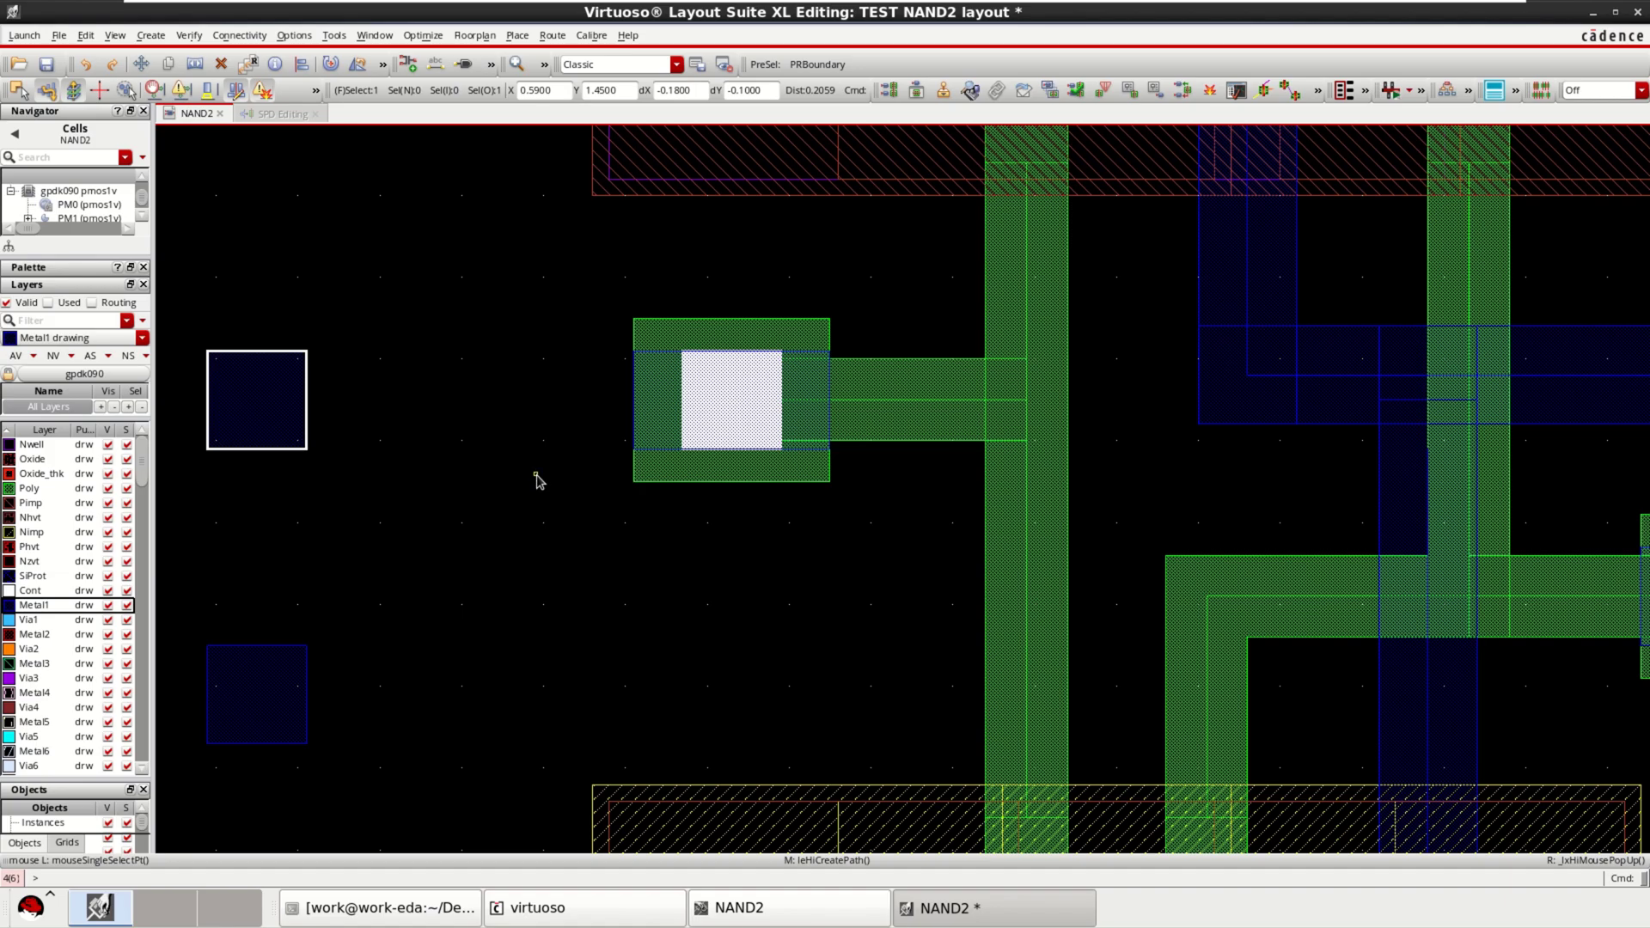
pyautogui.press('p')
pyautogui.click(209, 397)
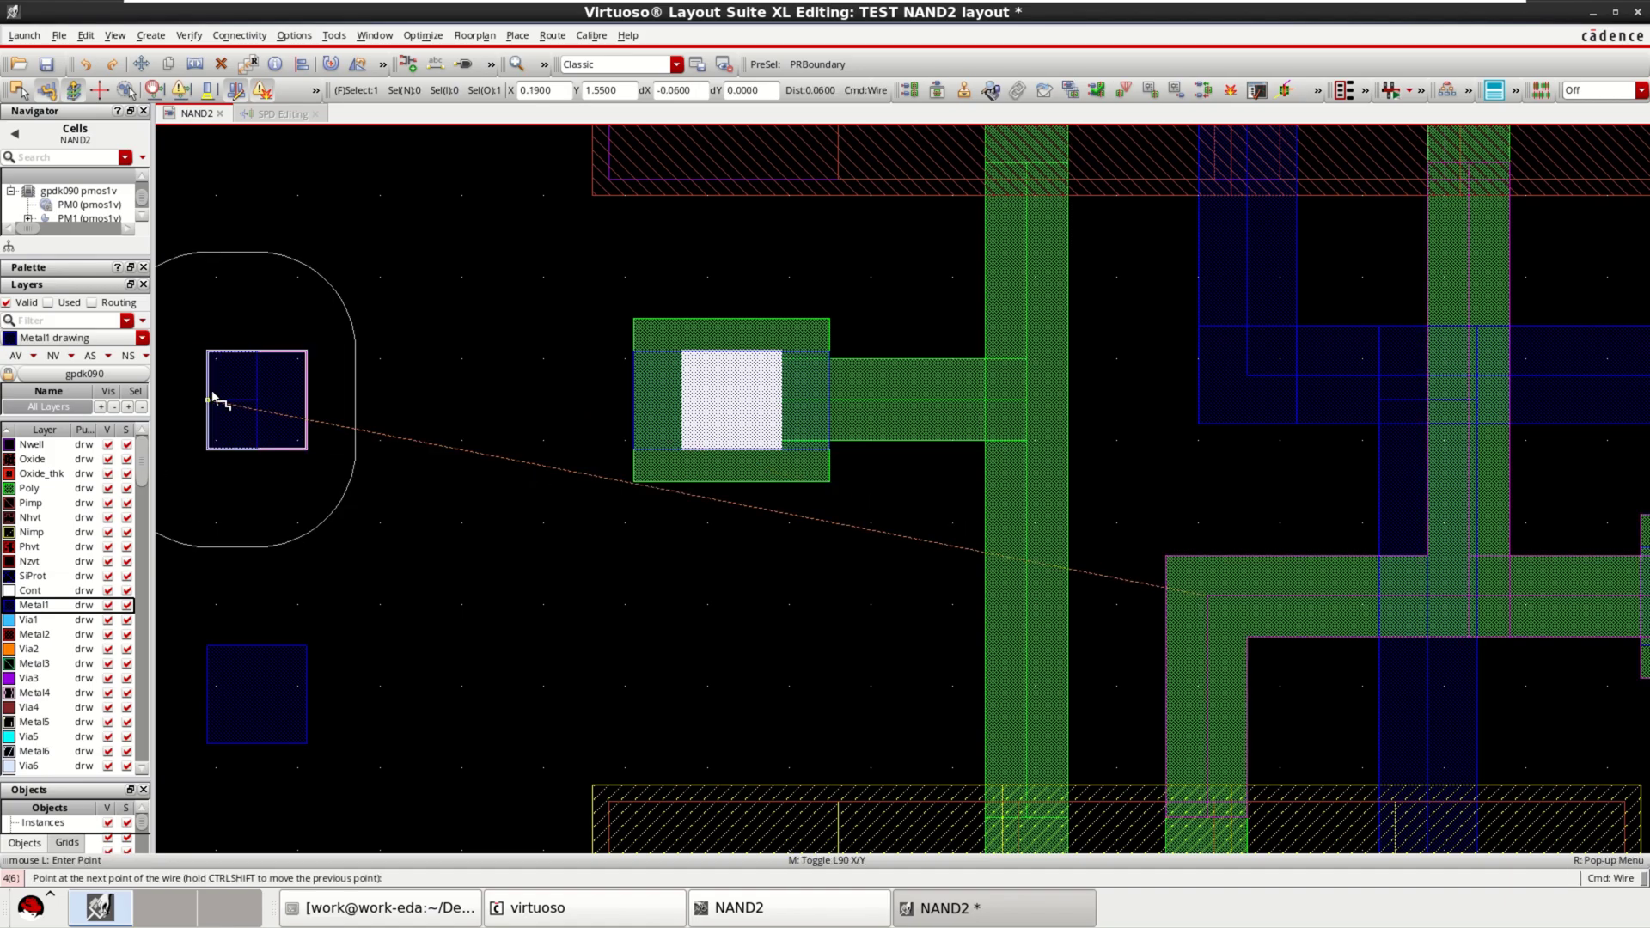
pyautogui.doubleClick(789, 412)
pyautogui.scroll(-2, 808, 559)
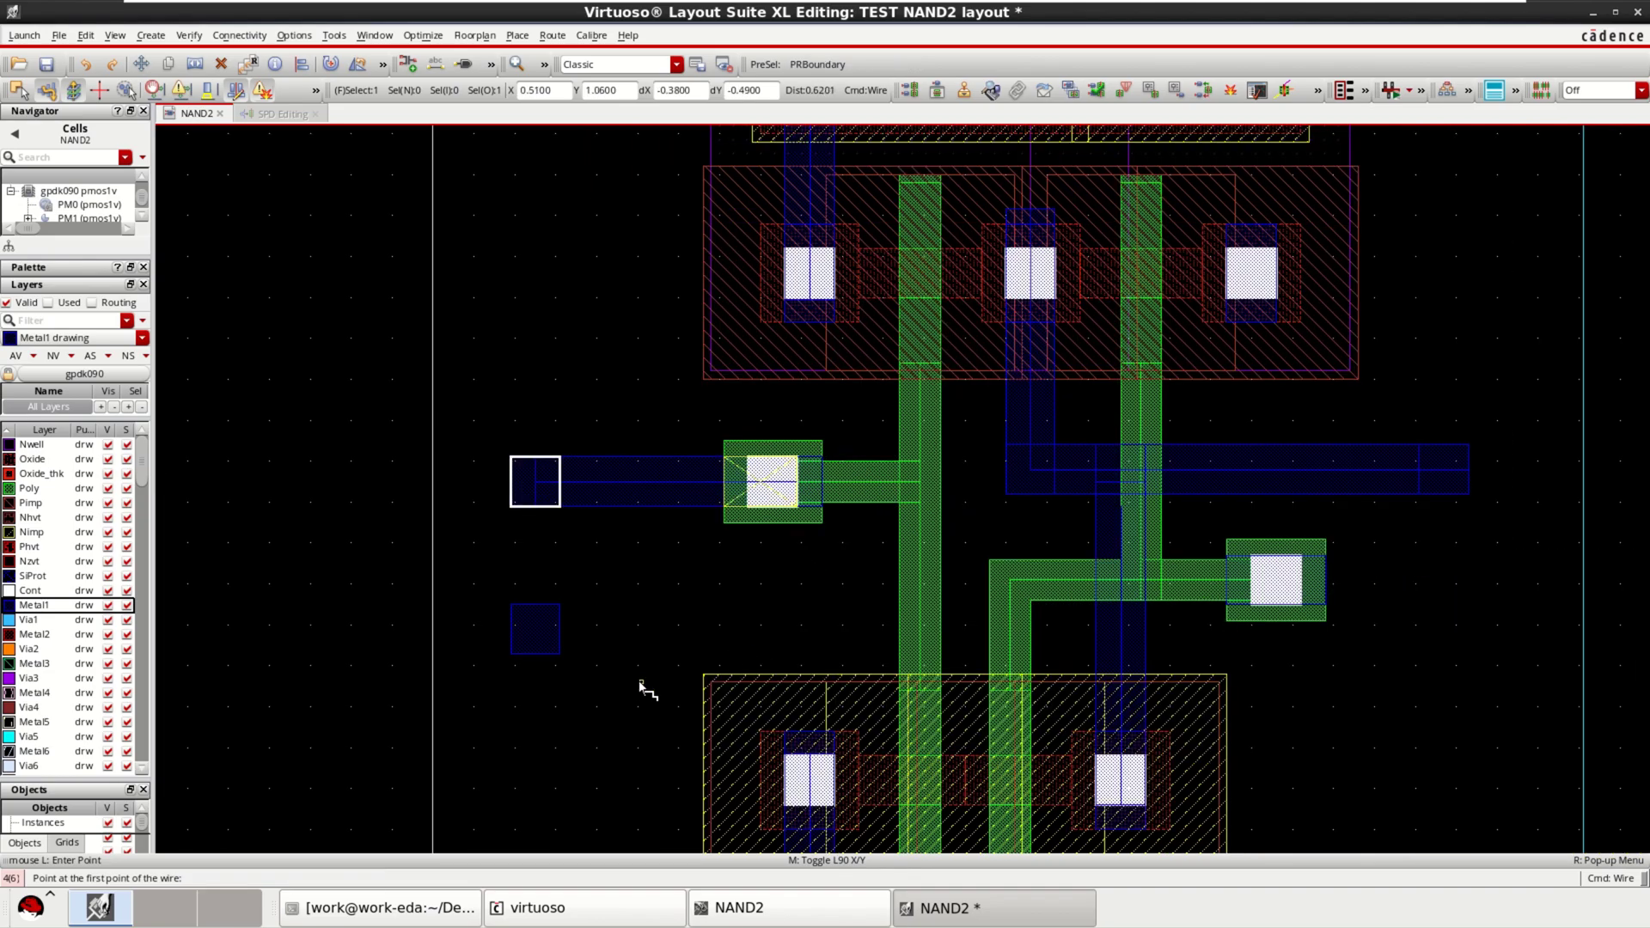
pyautogui.press('Escape')
# Step: Rearrange the left Metal1 pads, moving one lower and bringing another up onto the wire's end
pyautogui.click(753, 519)
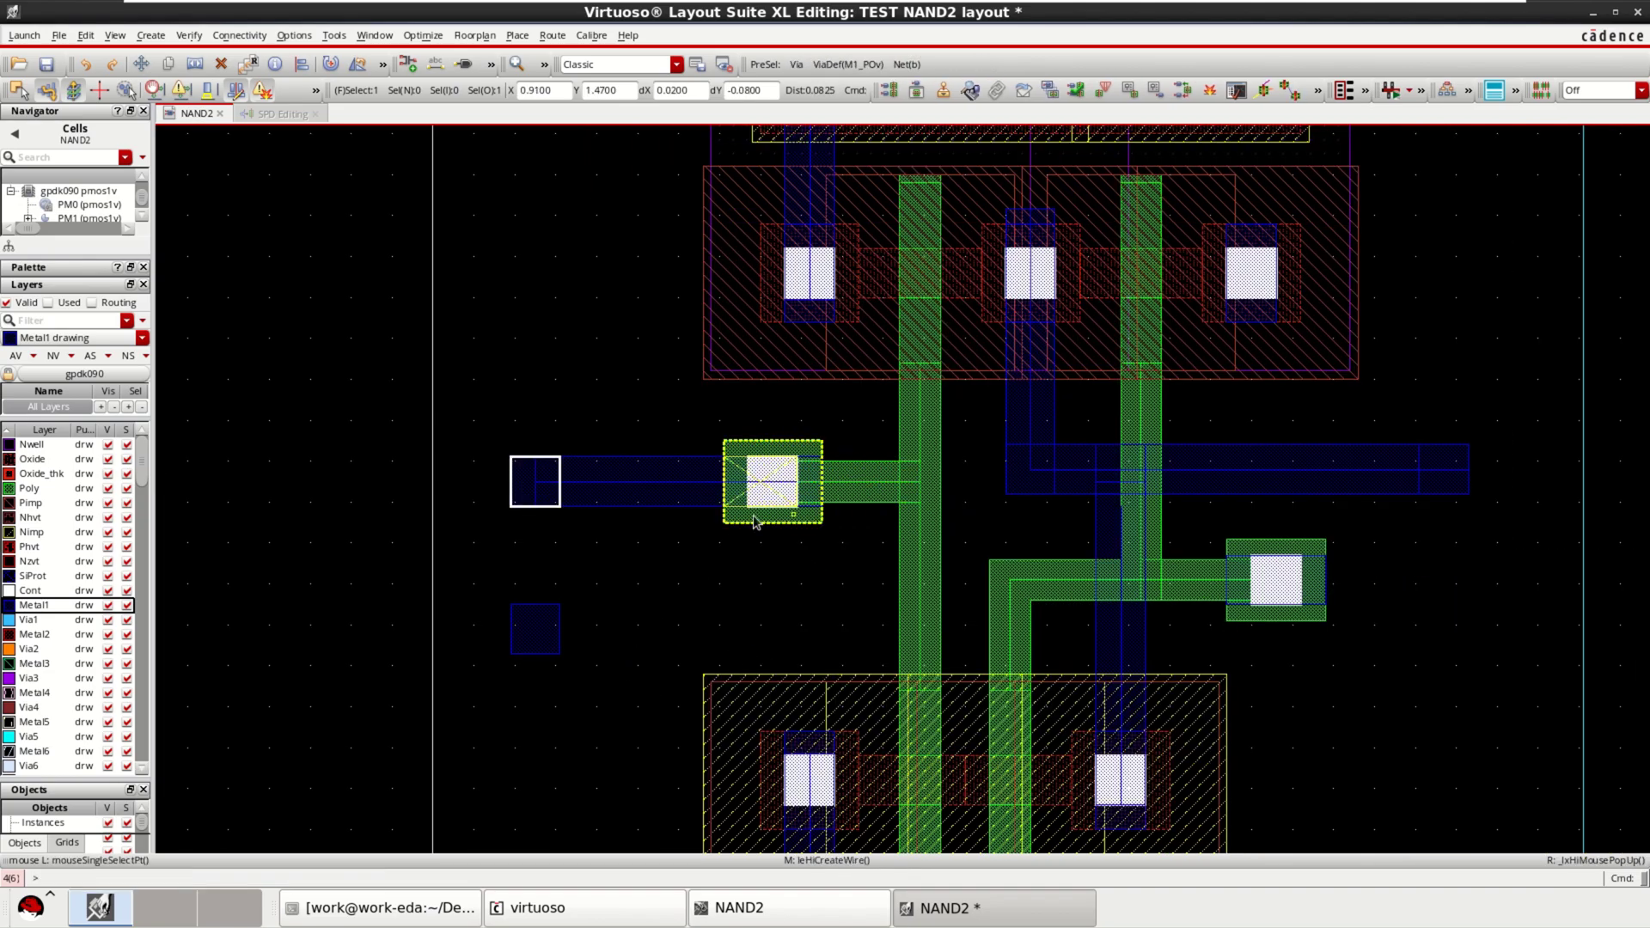
pyautogui.click(577, 482)
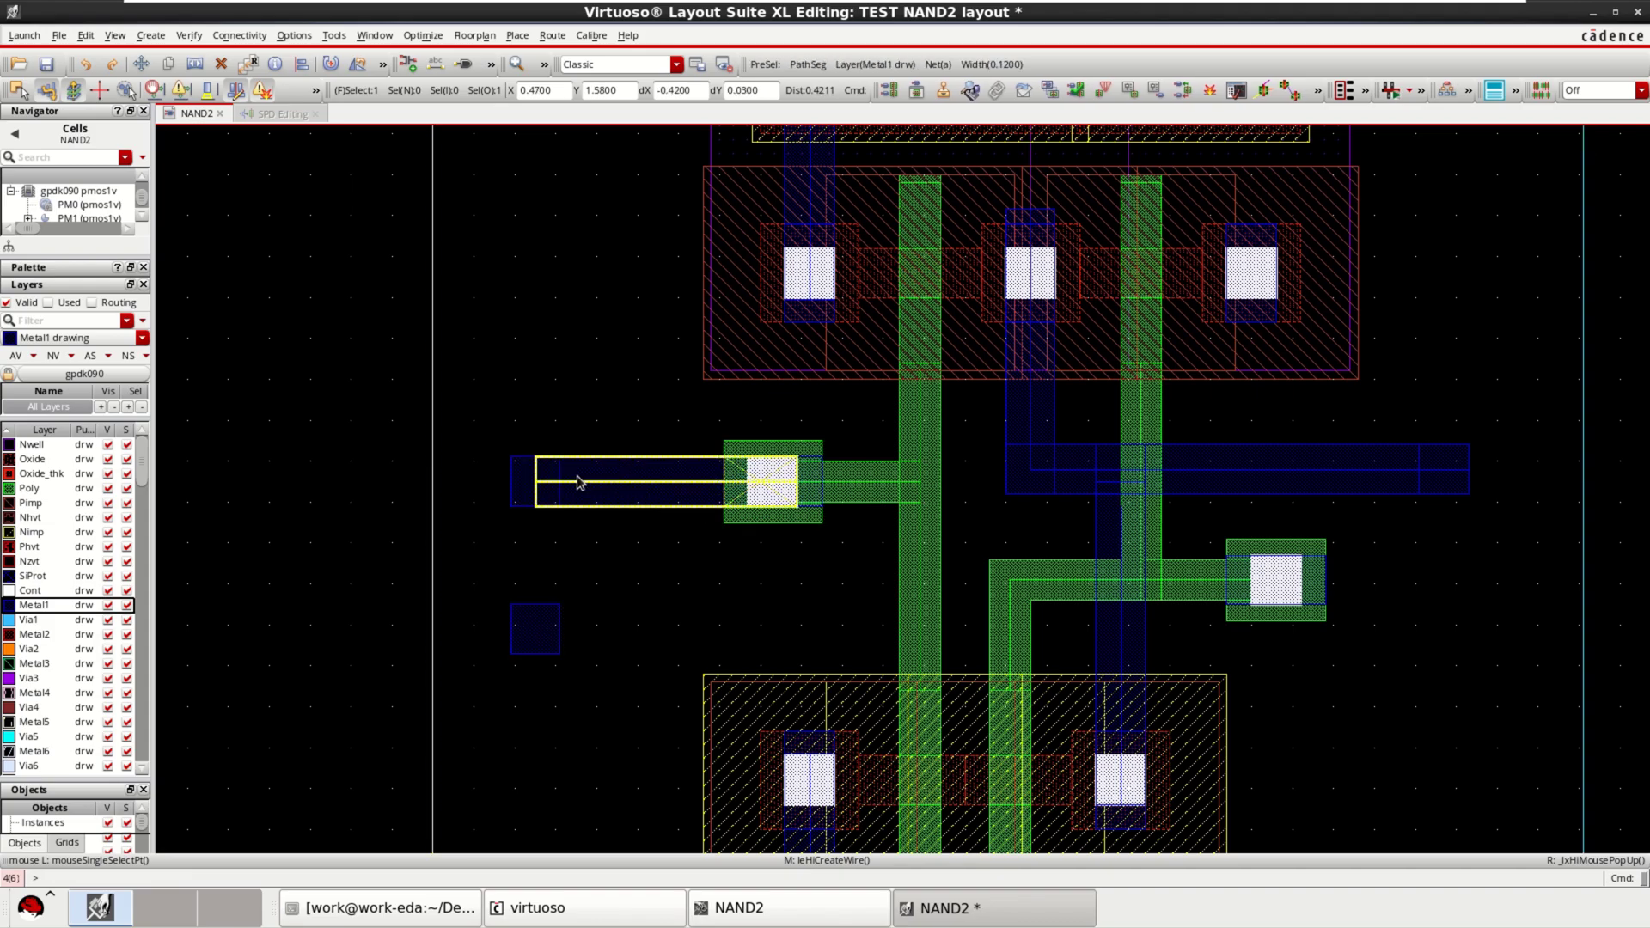
pyautogui.moveTo(527, 483); pyautogui.dragTo(606, 595)
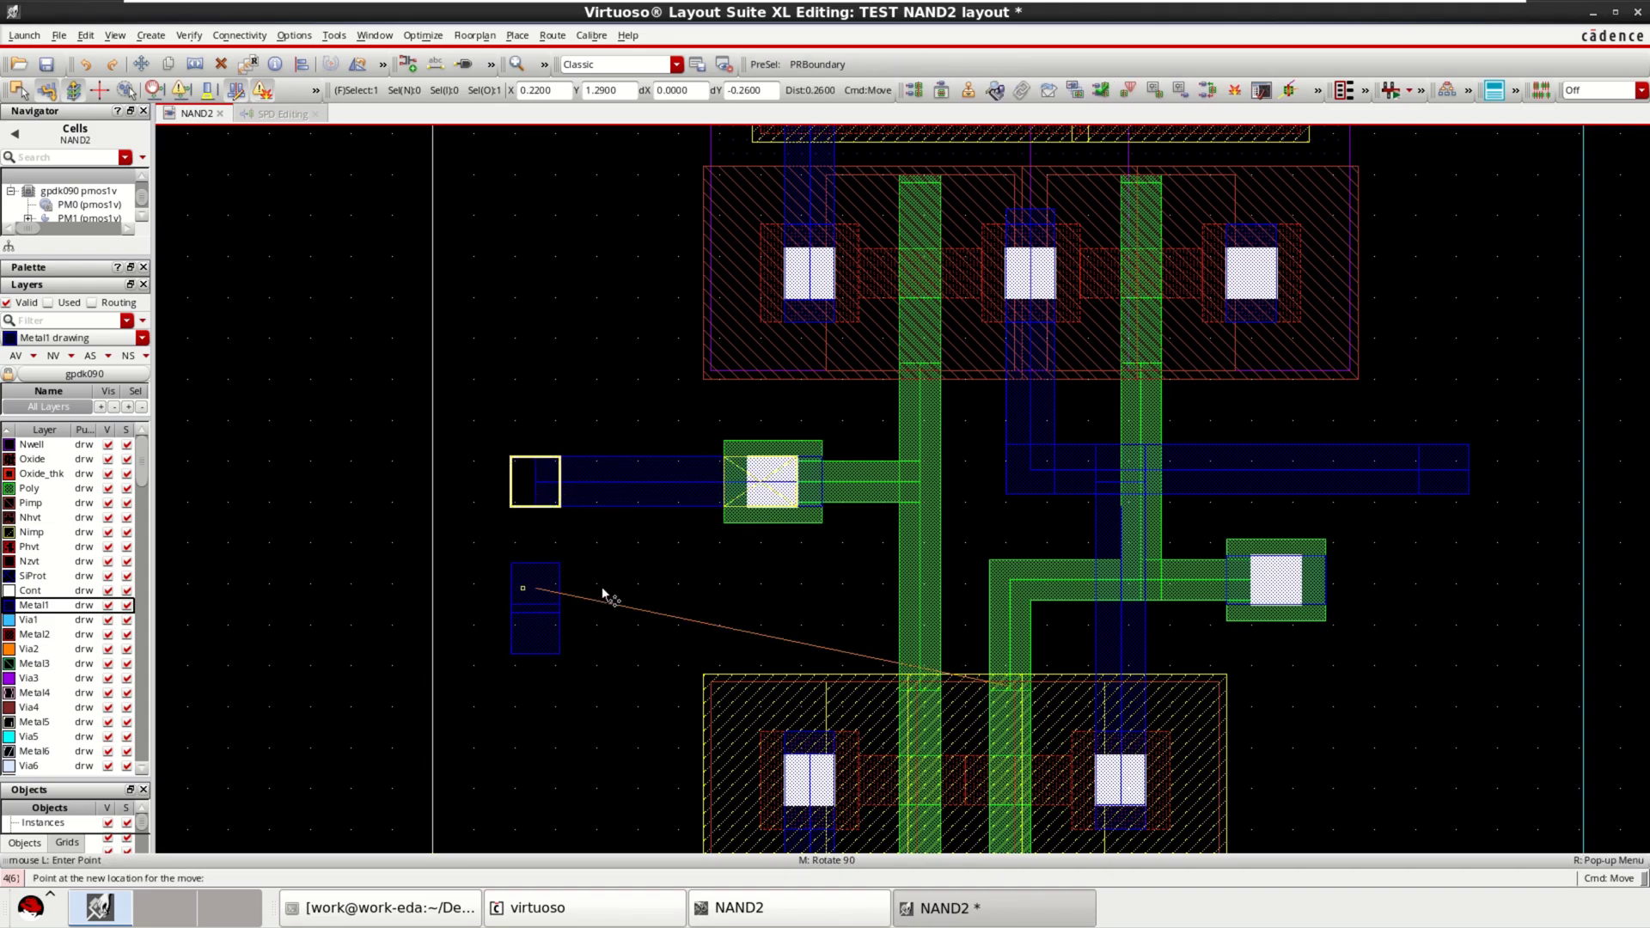
pyautogui.click(574, 578)
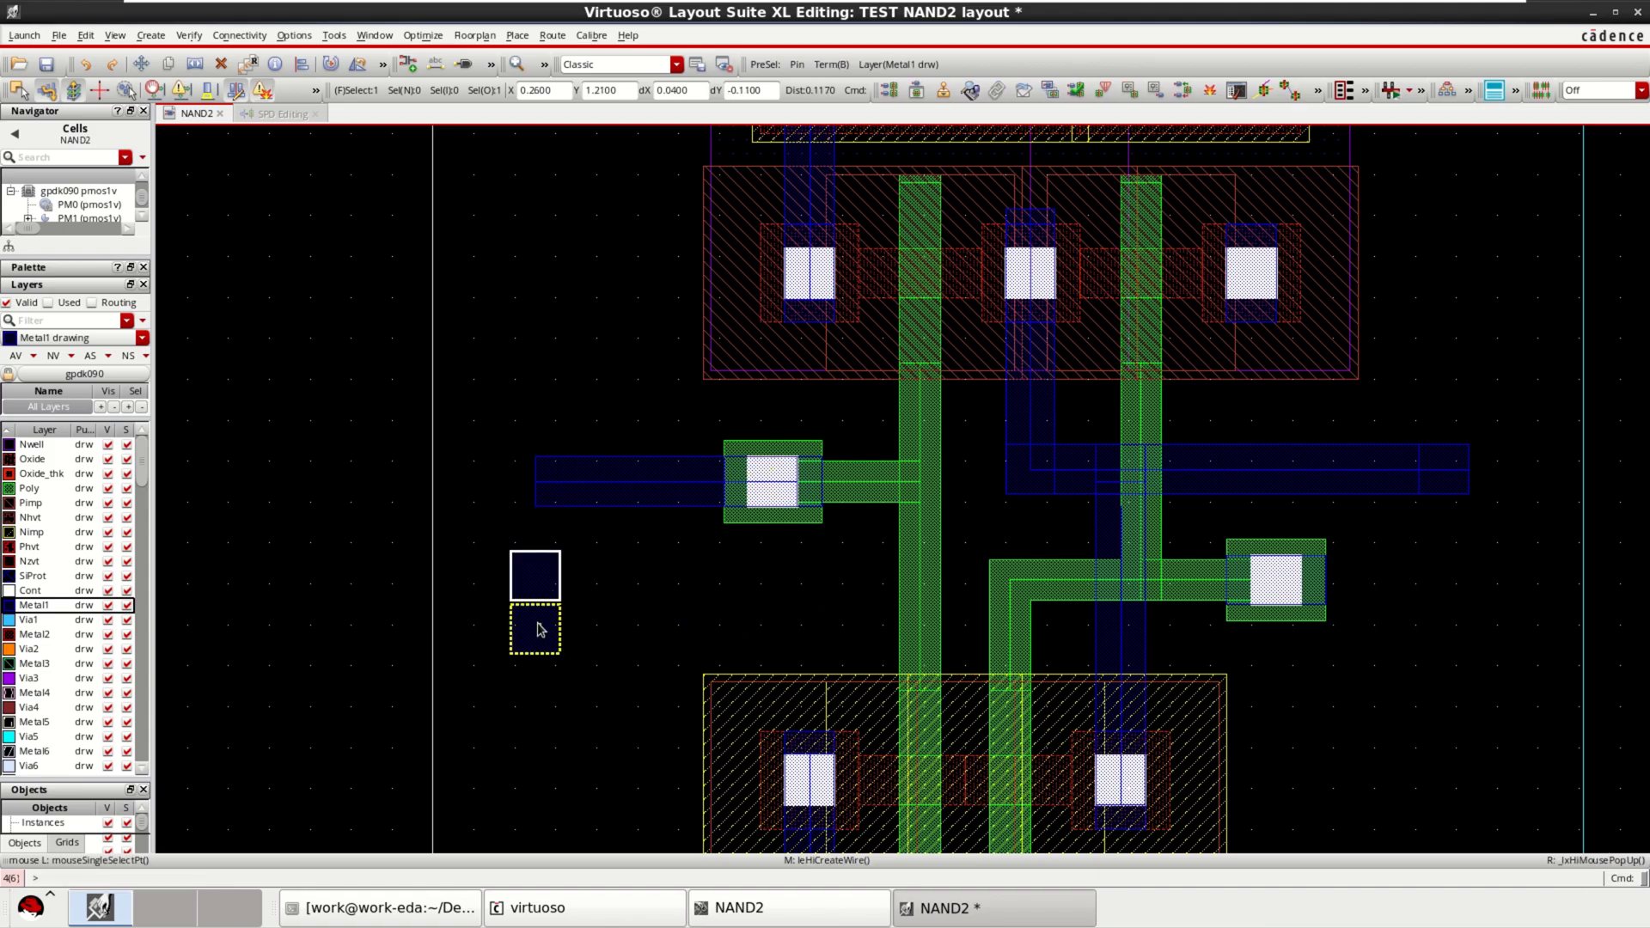
pyautogui.click(540, 629)
pyautogui.moveTo(534, 627); pyautogui.dragTo(540, 479)
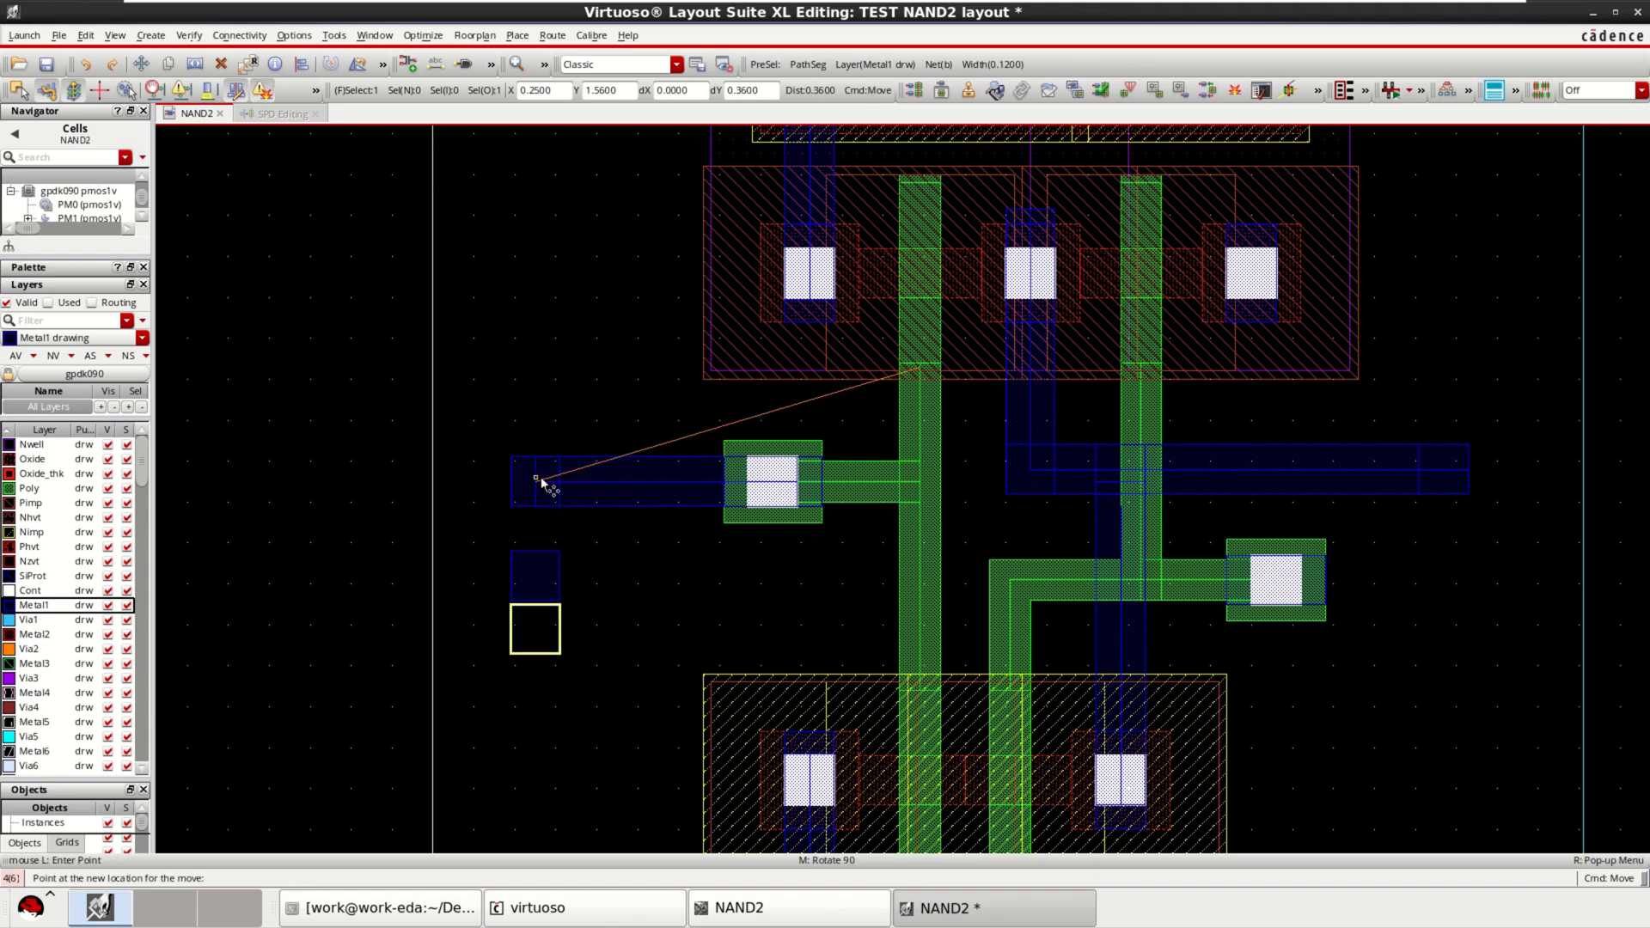
# Step: Set the left Metal1 pad onto the left end of the input wire
pyautogui.click(540, 477)
pyautogui.click(774, 494)
pyautogui.keyDown('ctrl'); pyautogui.scroll(3, 777, 495); pyautogui.keyUp('ctrl')
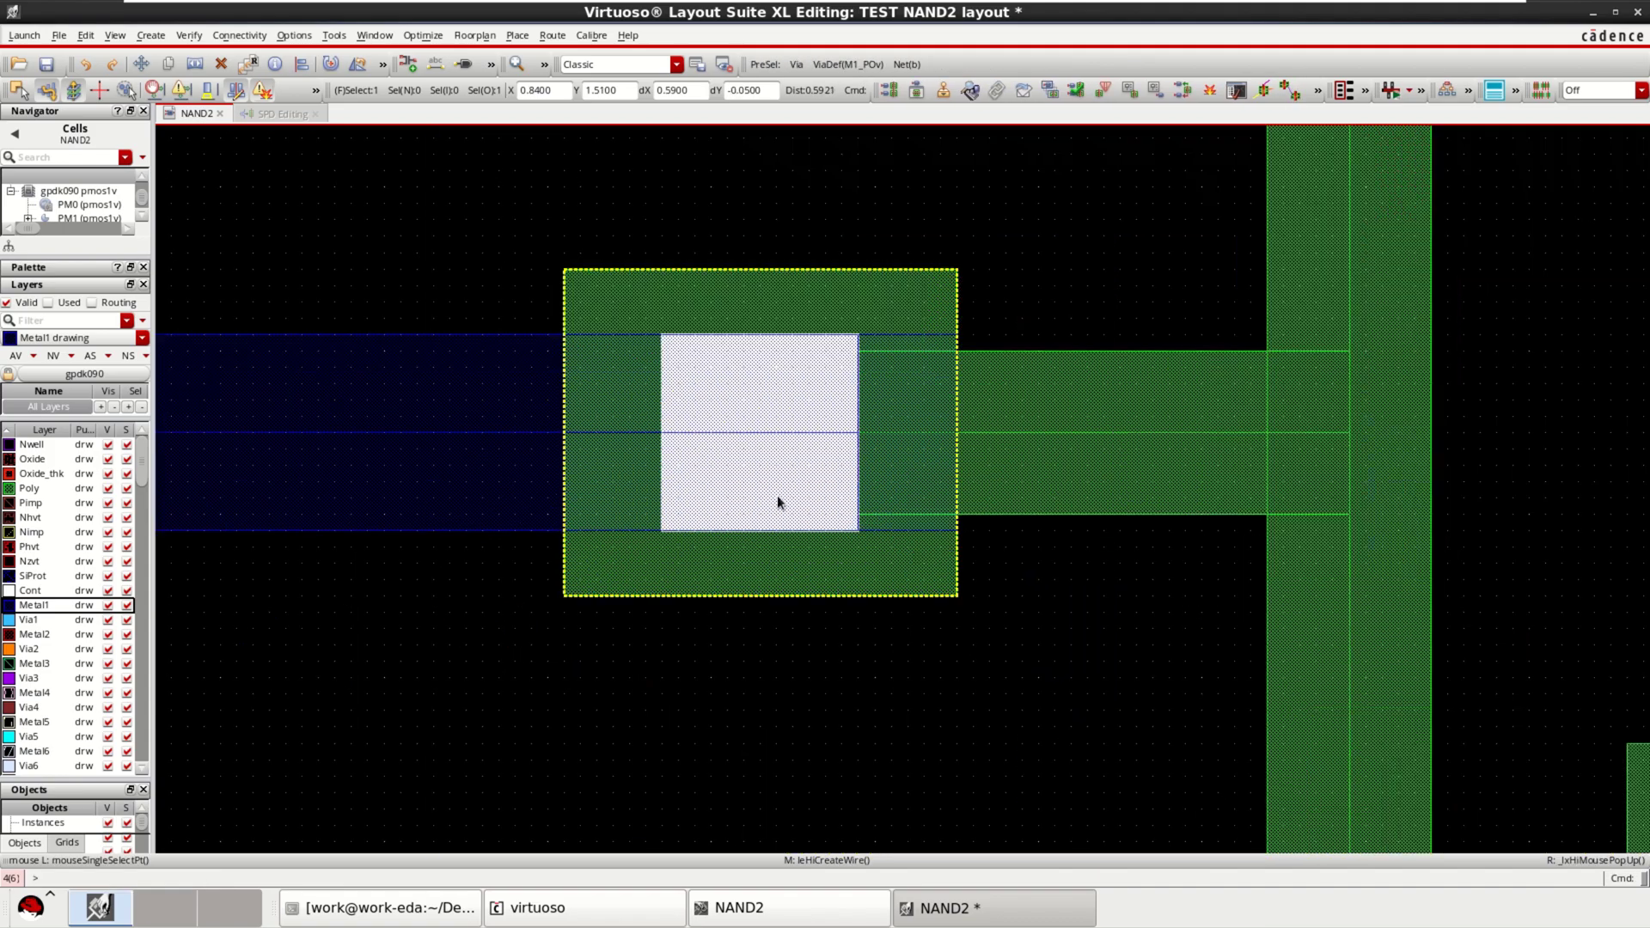
pyautogui.keyDown('ctrl'); pyautogui.scroll(-3, 761, 490); pyautogui.keyUp('ctrl')
pyautogui.keyDown('ctrl'); pyautogui.scroll(-1, 550, 628); pyautogui.keyUp('ctrl')
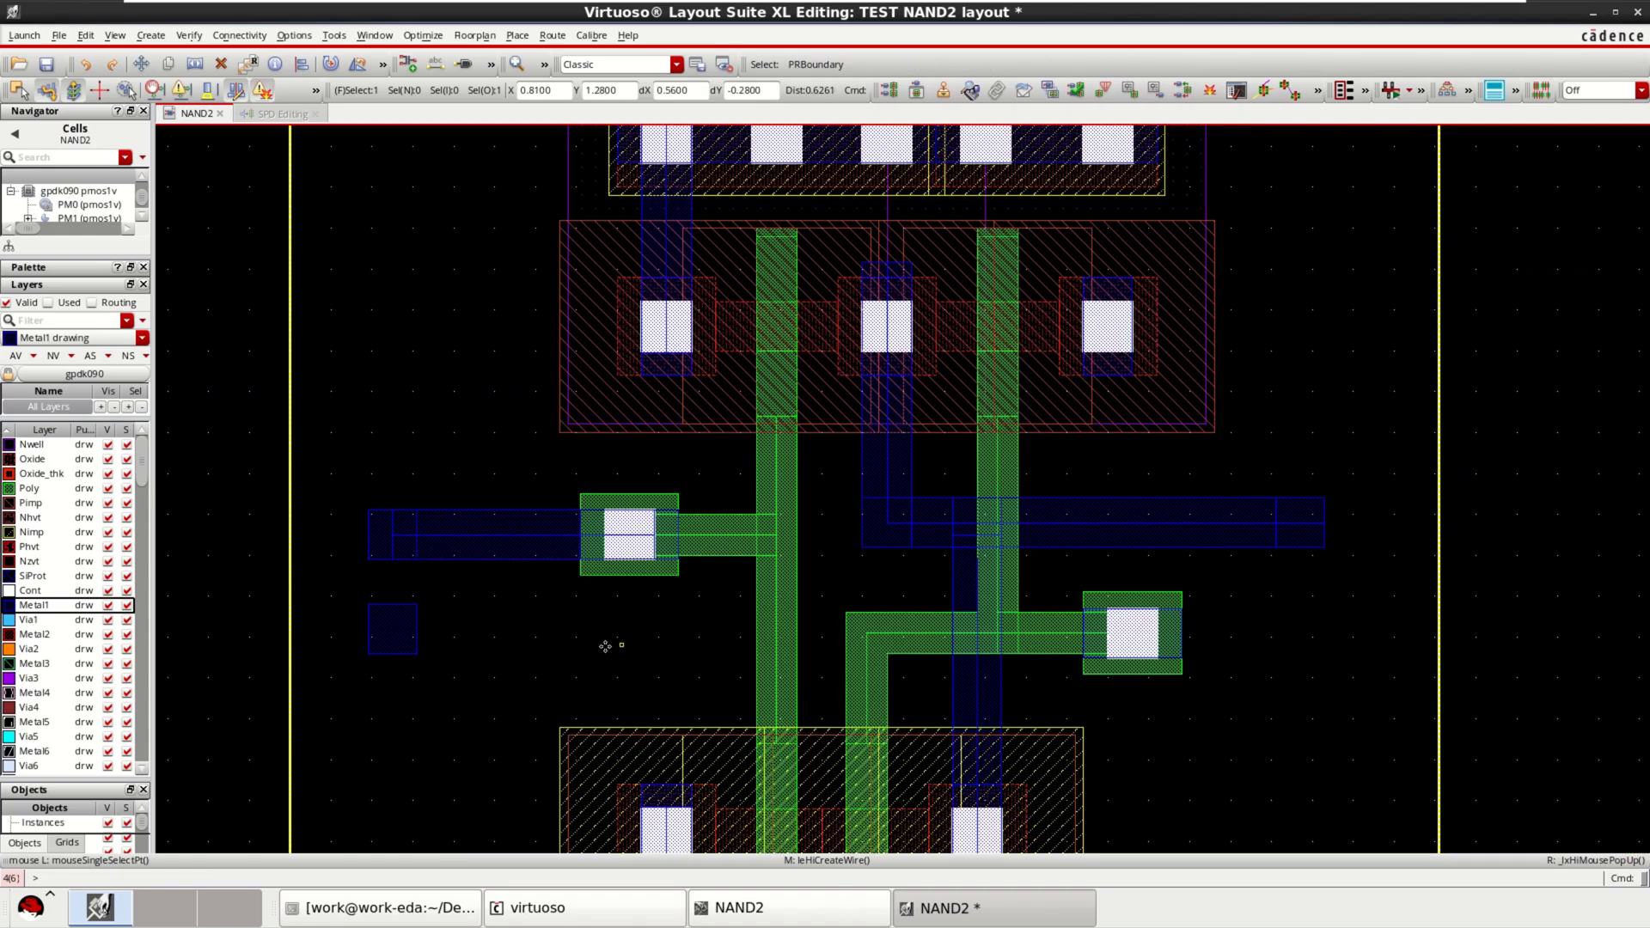
# Step: Move the remaining Metal1 square to the right of the right poly contact, level with it
pyautogui.click(411, 636)
pyautogui.press('m')
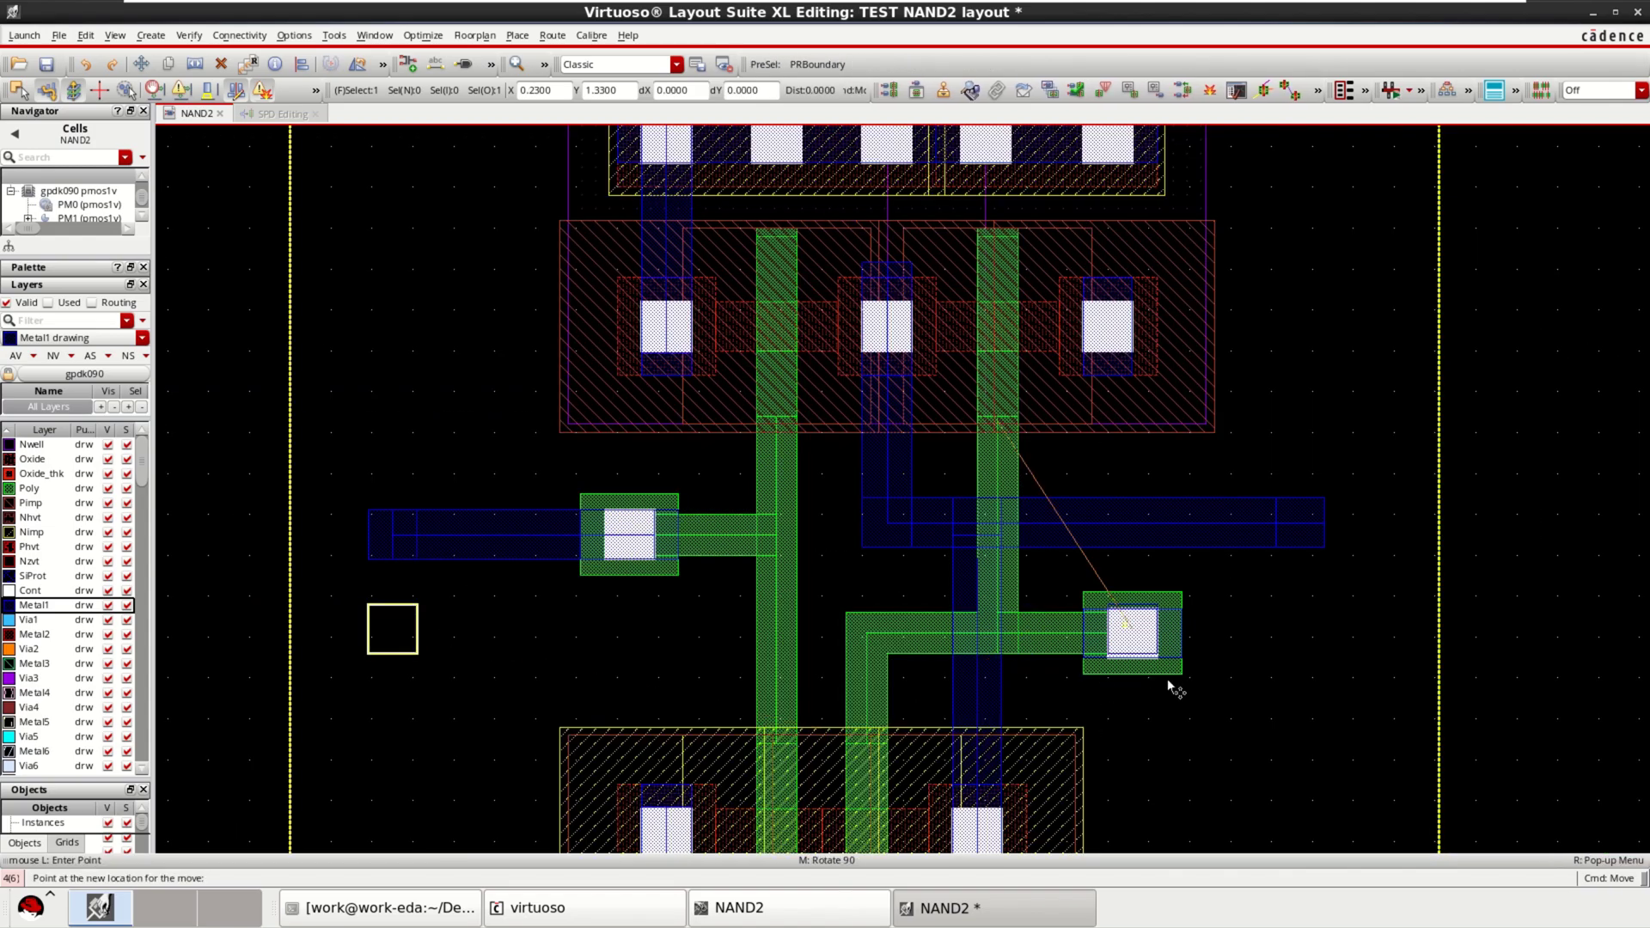
pyautogui.click(1267, 670)
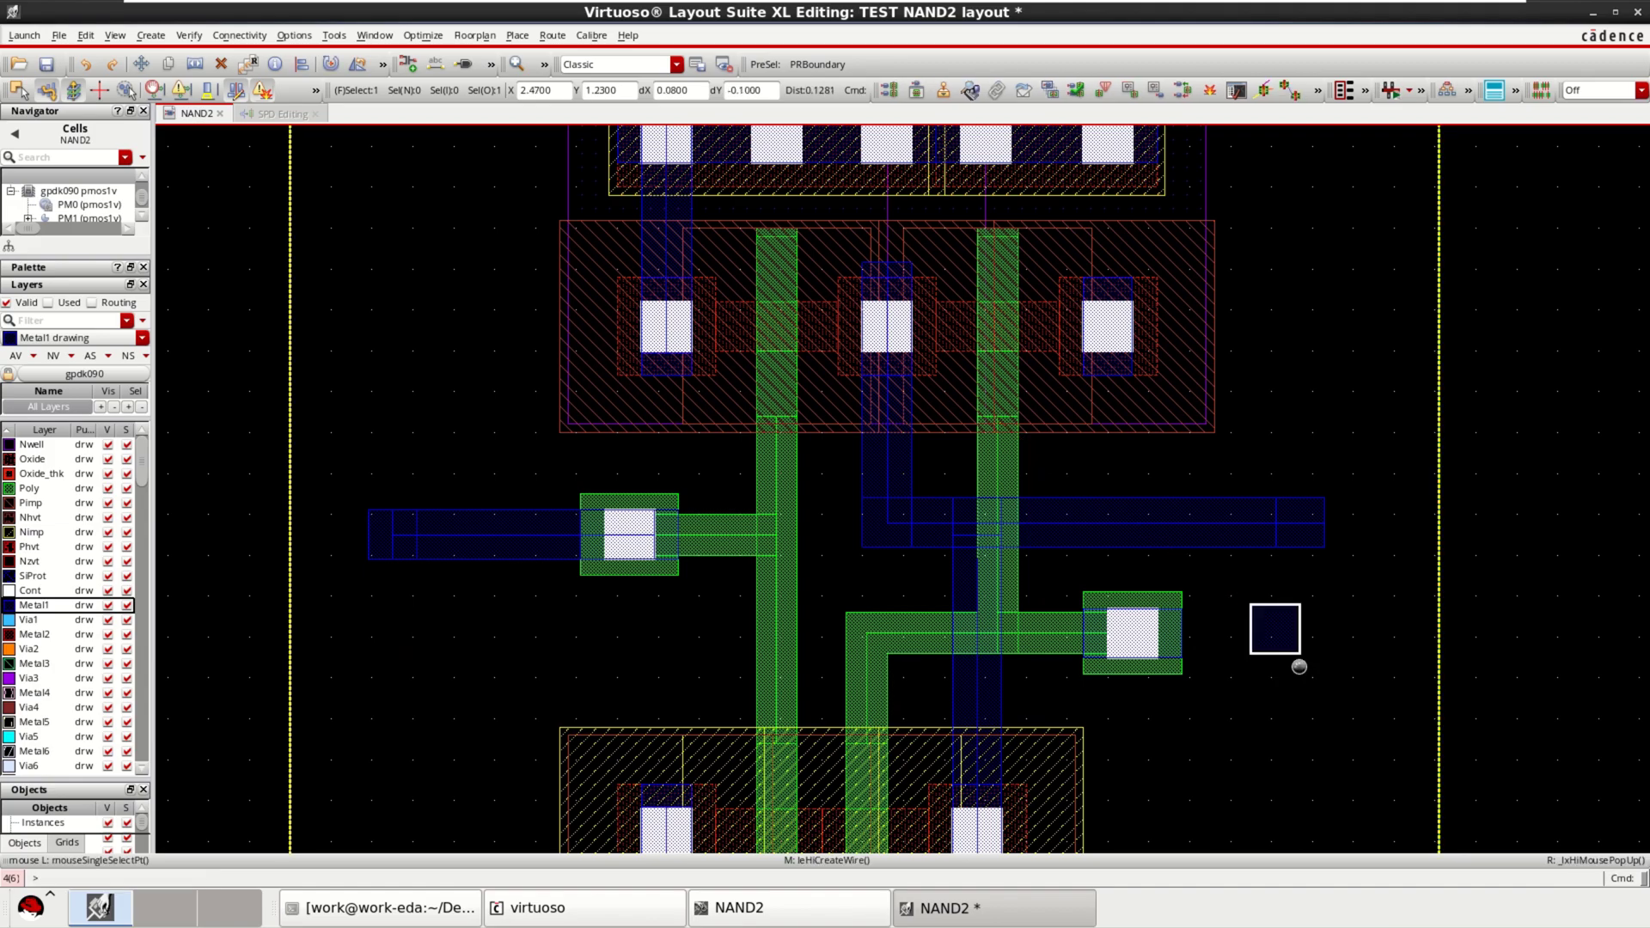
pyautogui.keyDown('ctrl'); pyautogui.scroll(2, 1298, 666); pyautogui.keyUp('ctrl')
pyautogui.press('m')
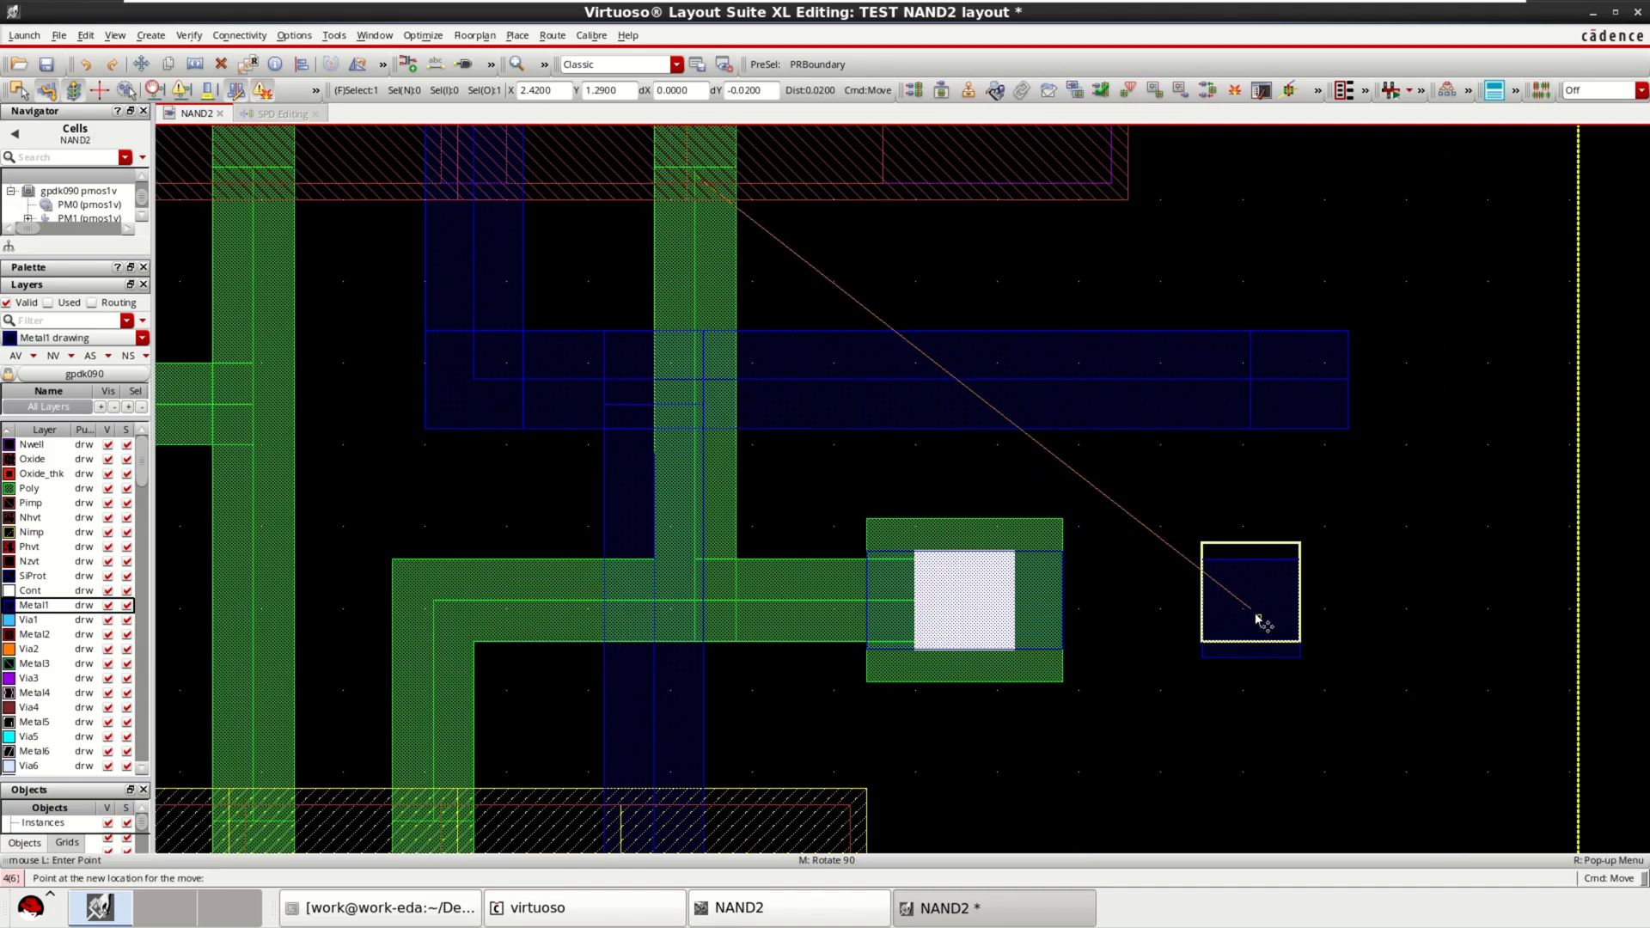
pyautogui.click(1260, 610)
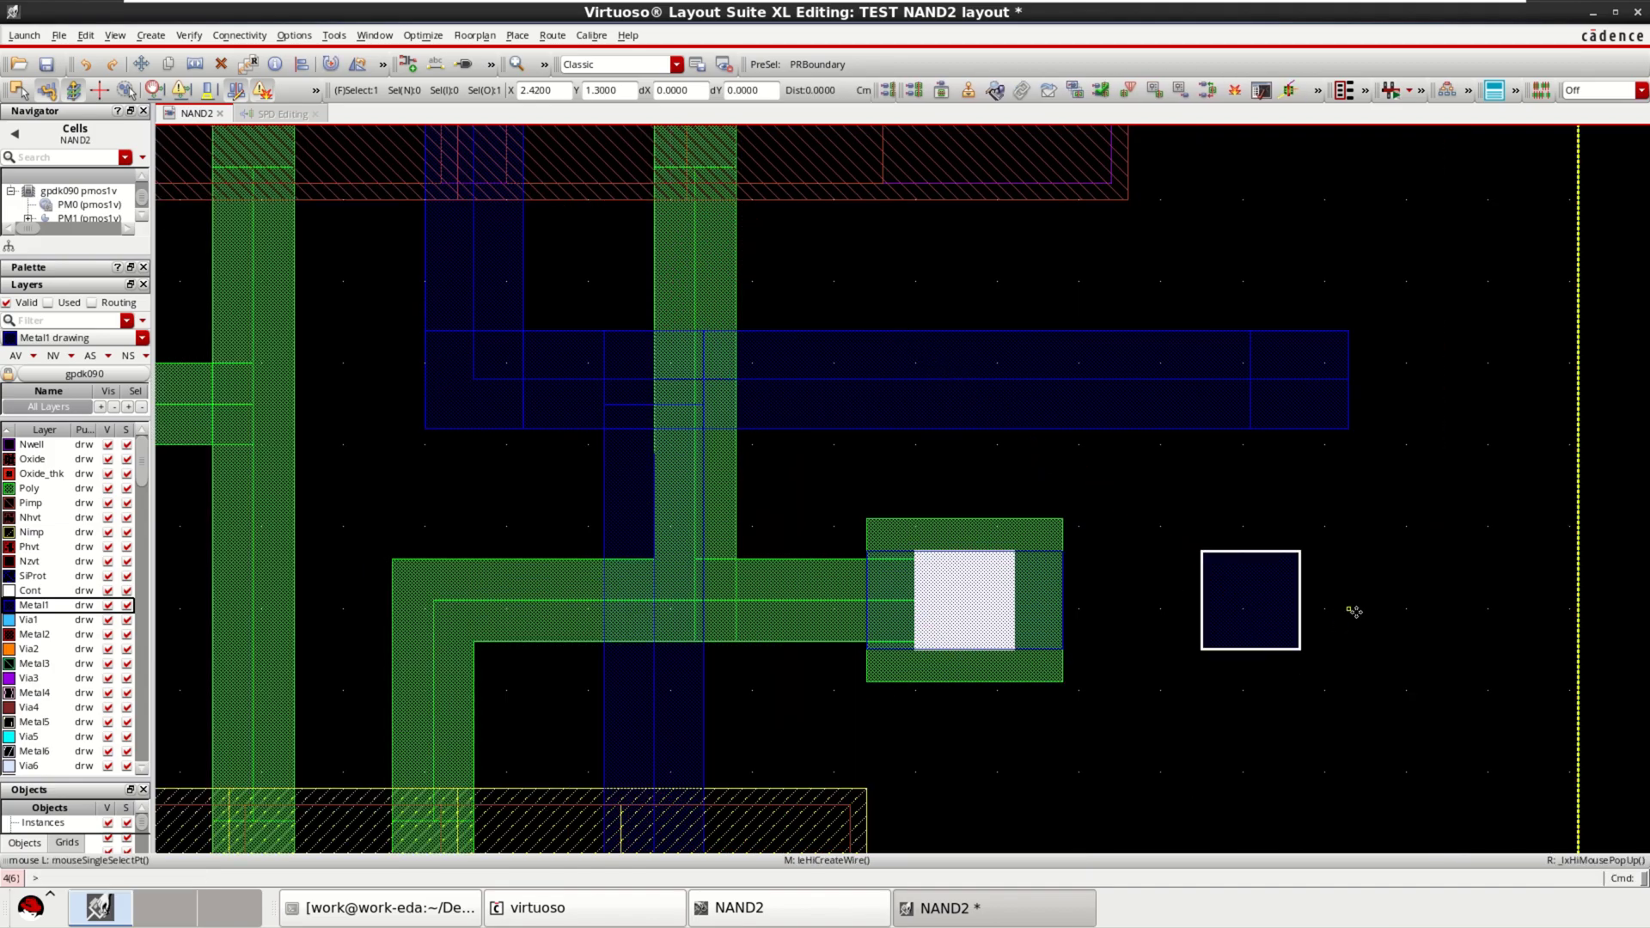
pyautogui.click(1414, 636)
# Step: Connect that square to the right M1_POv via with a Metal1 wire
pyautogui.press('p')
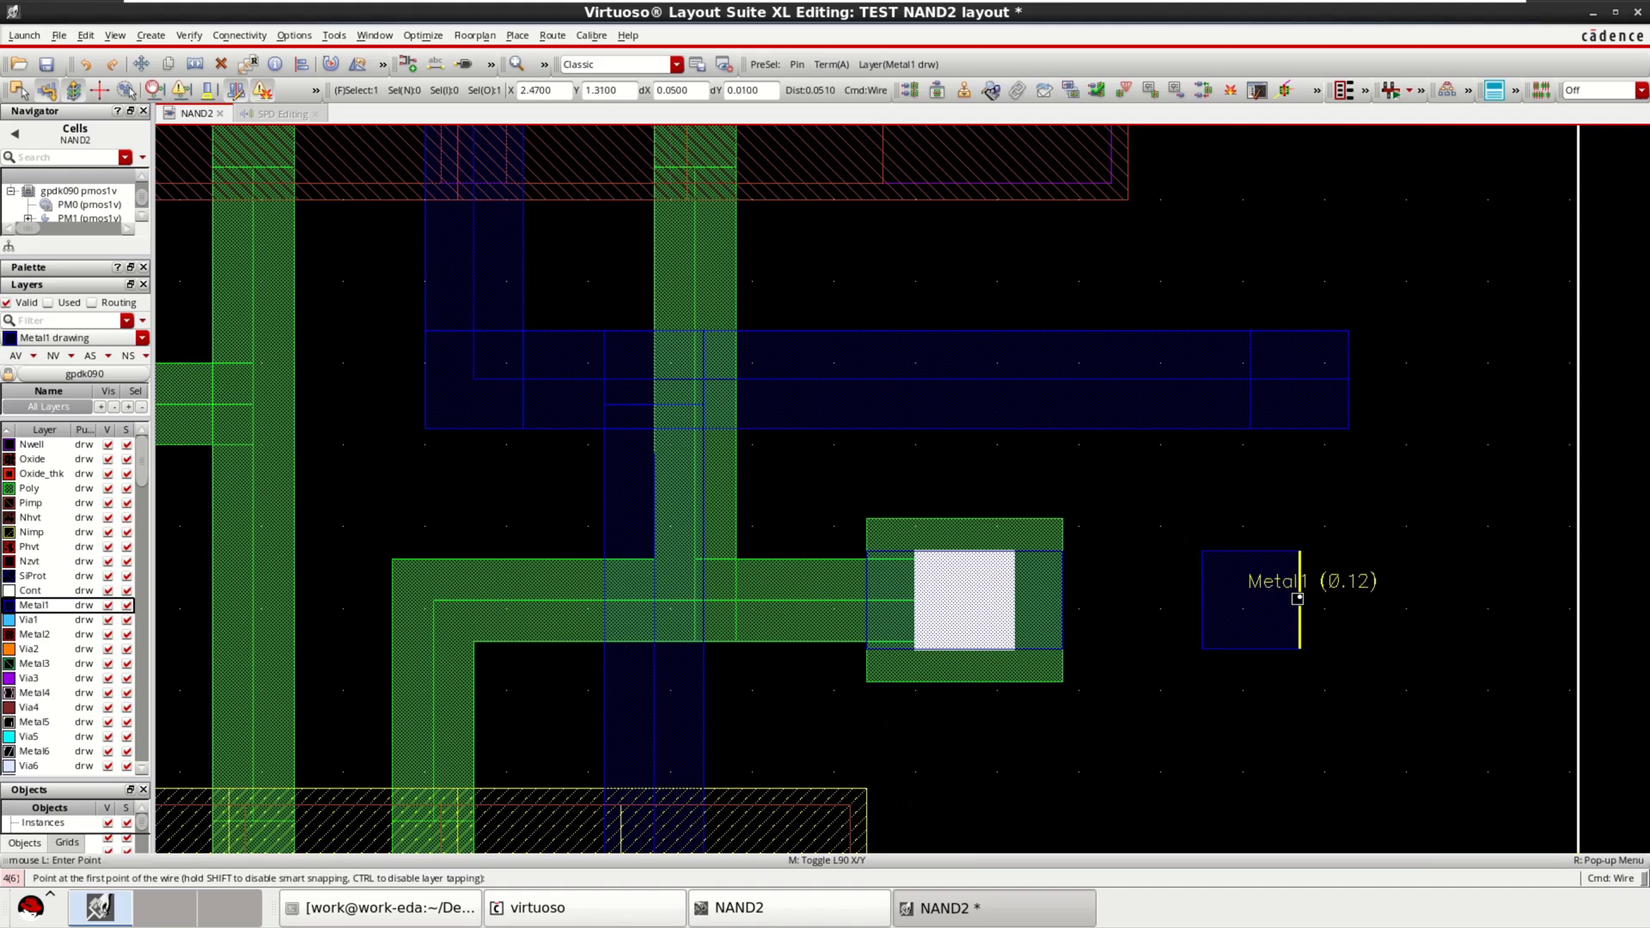
pyautogui.click(1272, 608)
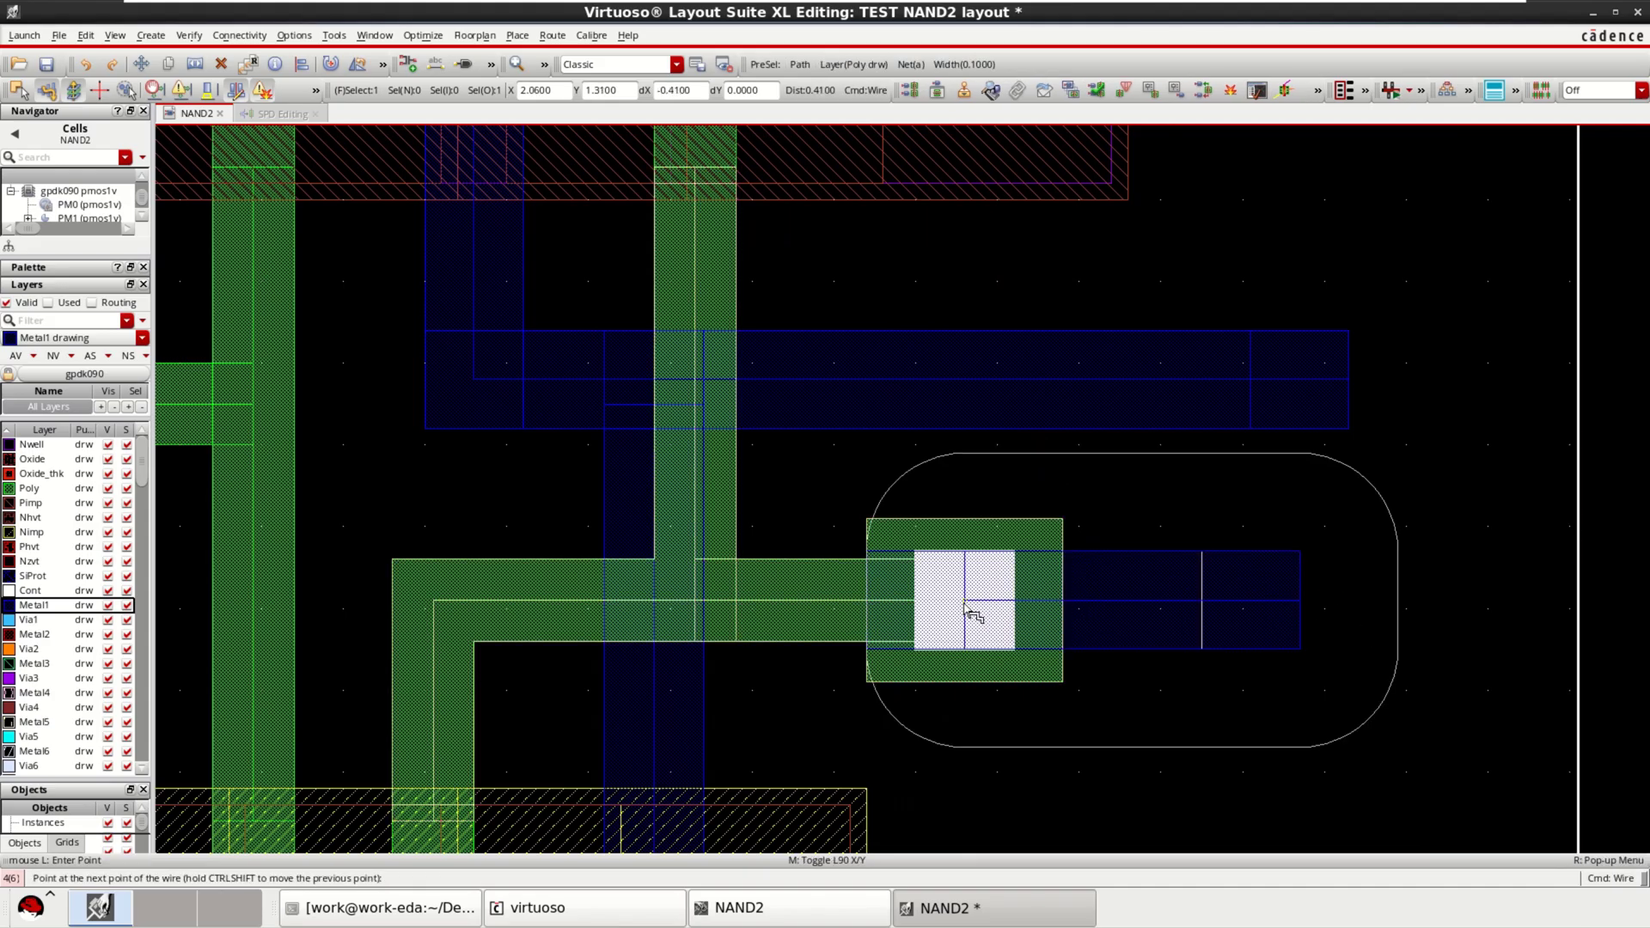
pyautogui.doubleClick(972, 611)
pyautogui.press('f')
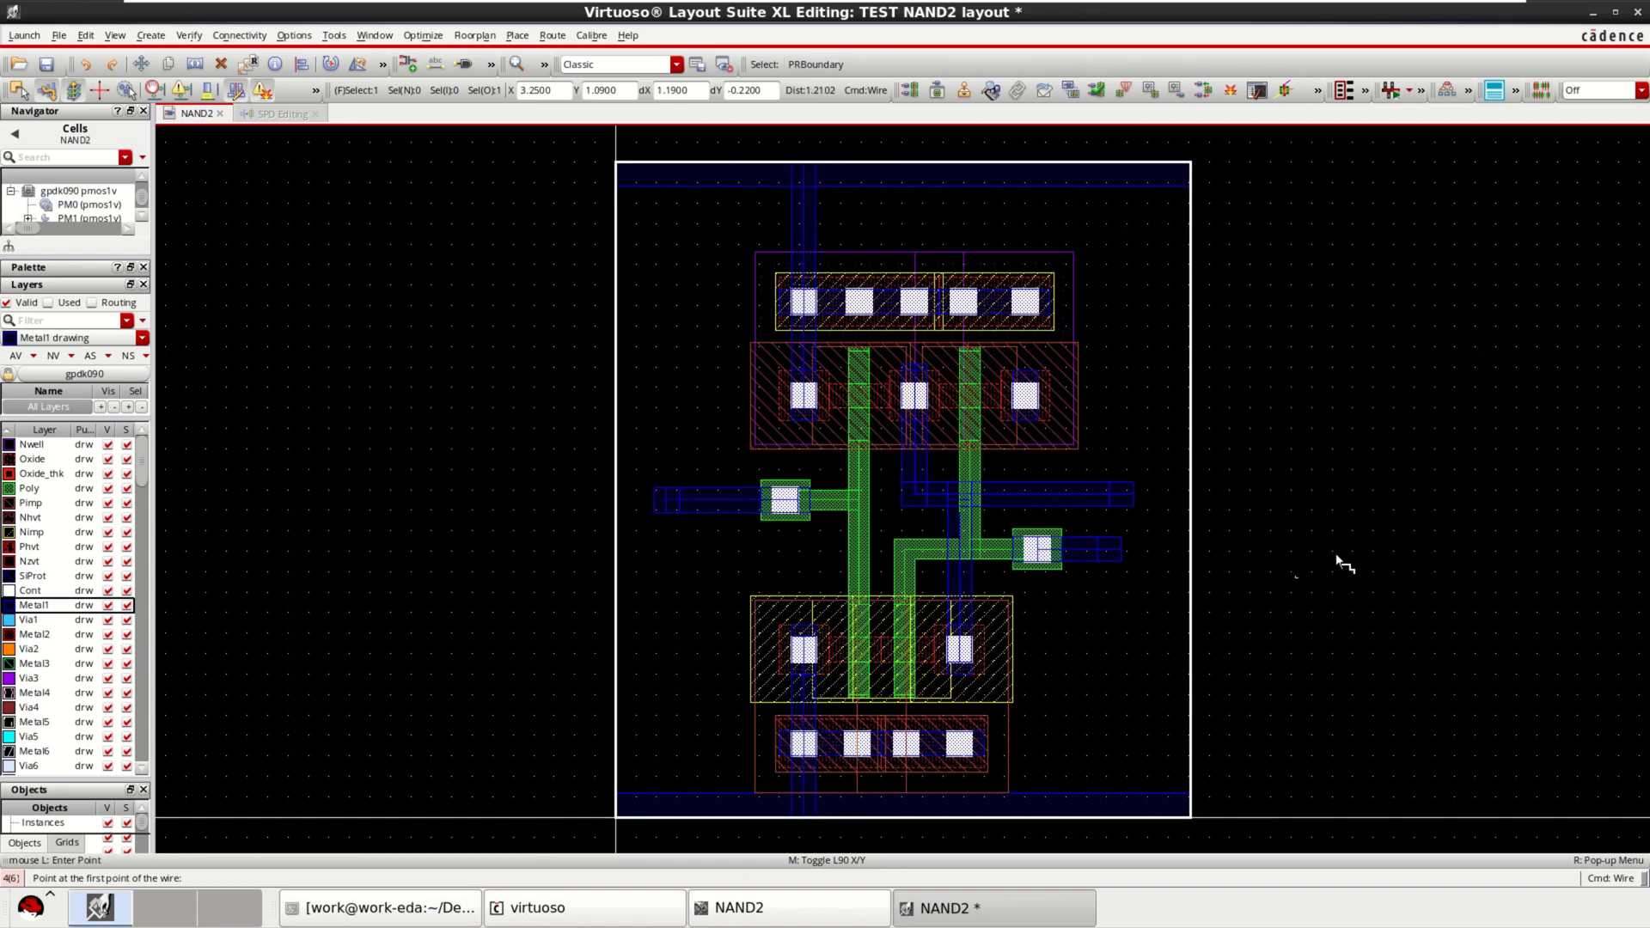
pyautogui.click(1362, 543)
pyautogui.press('Escape')
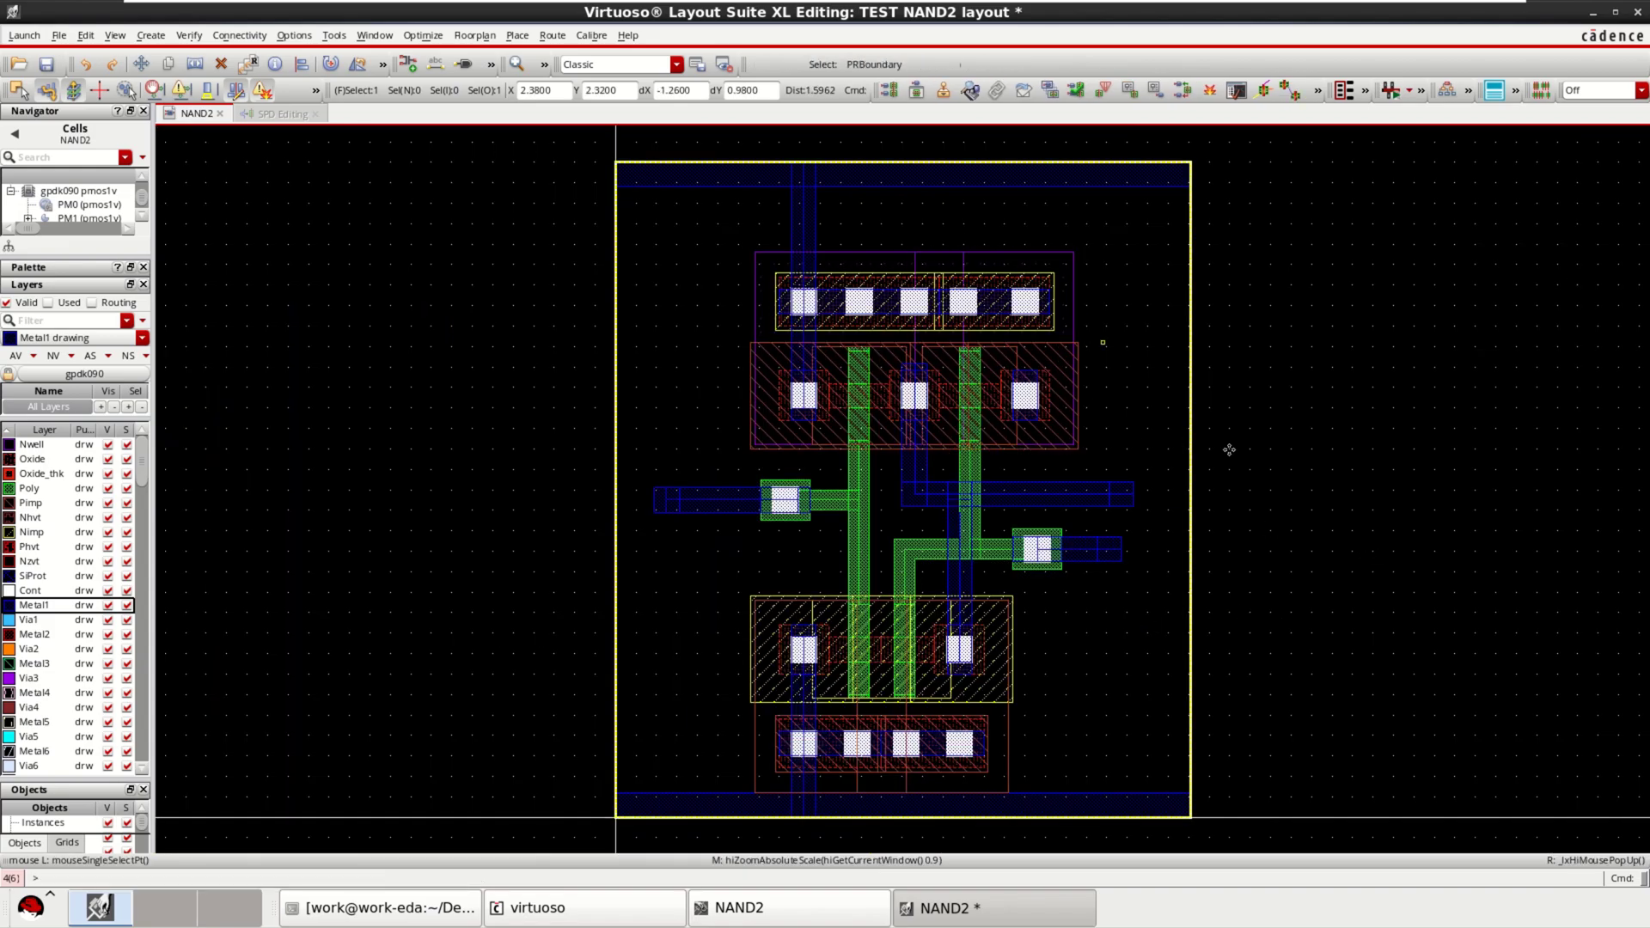